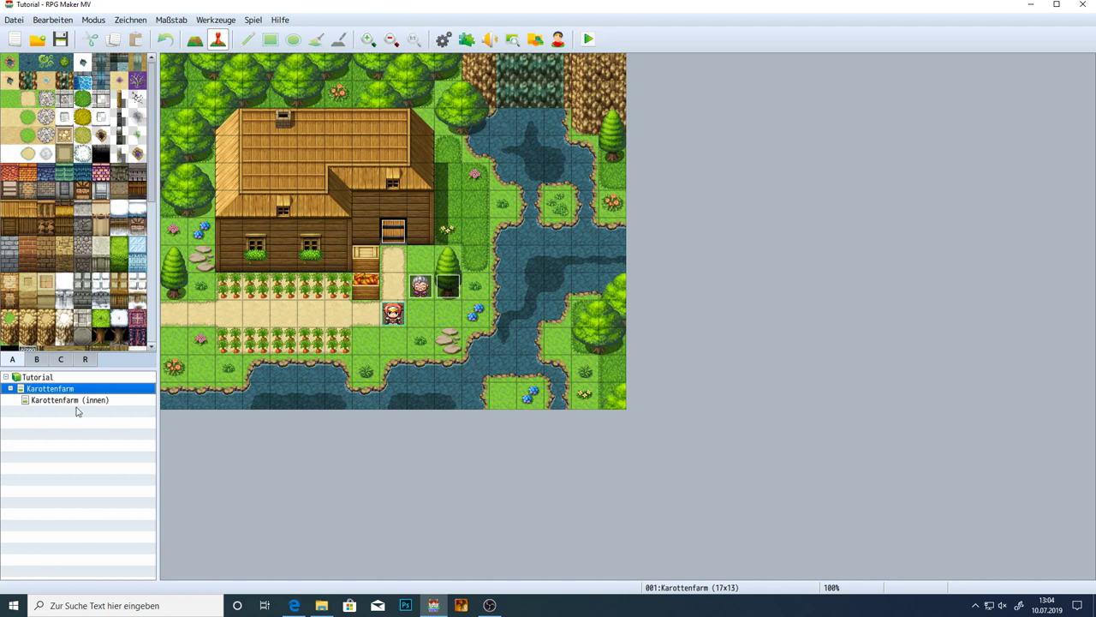
Look at the Karottenfarm (innen) map and return to the outdoor Karottenfarm map
click(76, 401)
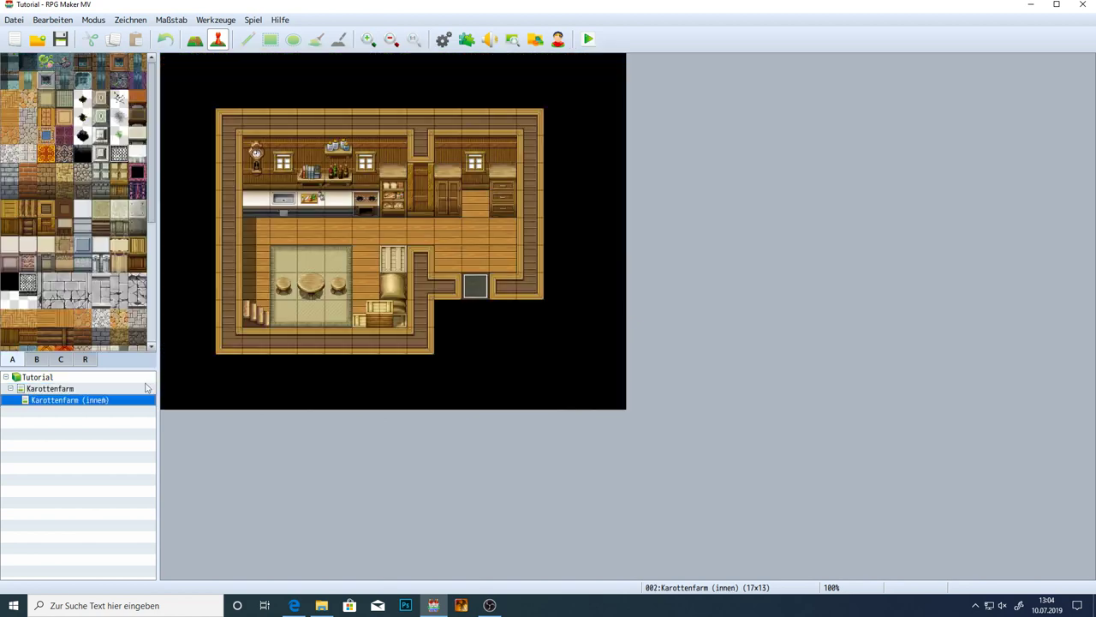
click(64, 389)
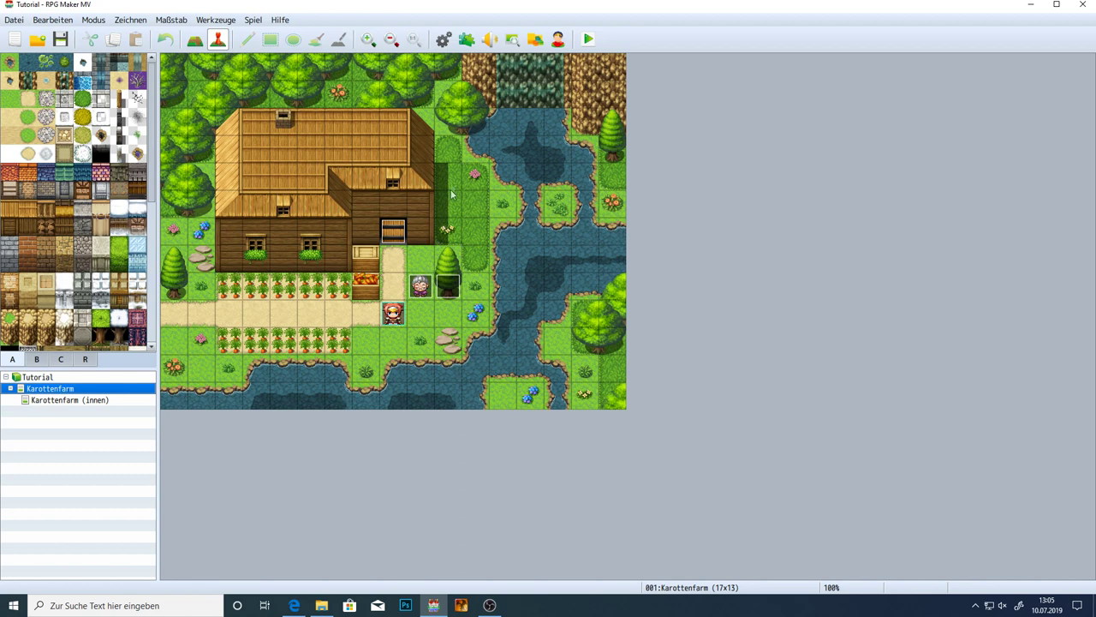
Open the Gegenstände (items) section of the project database
click(443, 40)
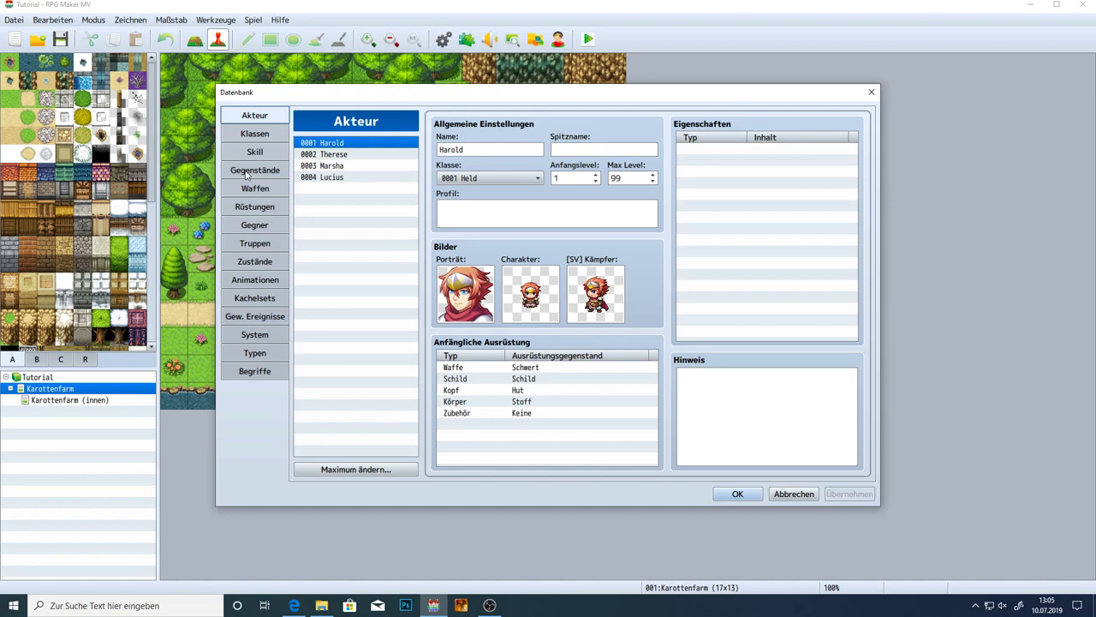
click(871, 92)
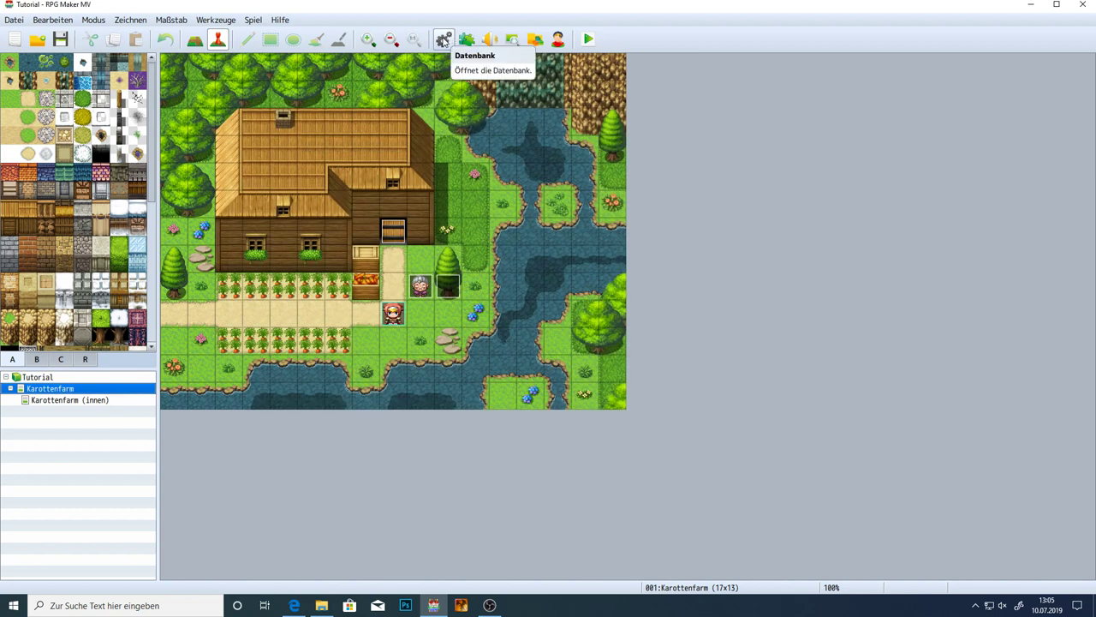
click(444, 39)
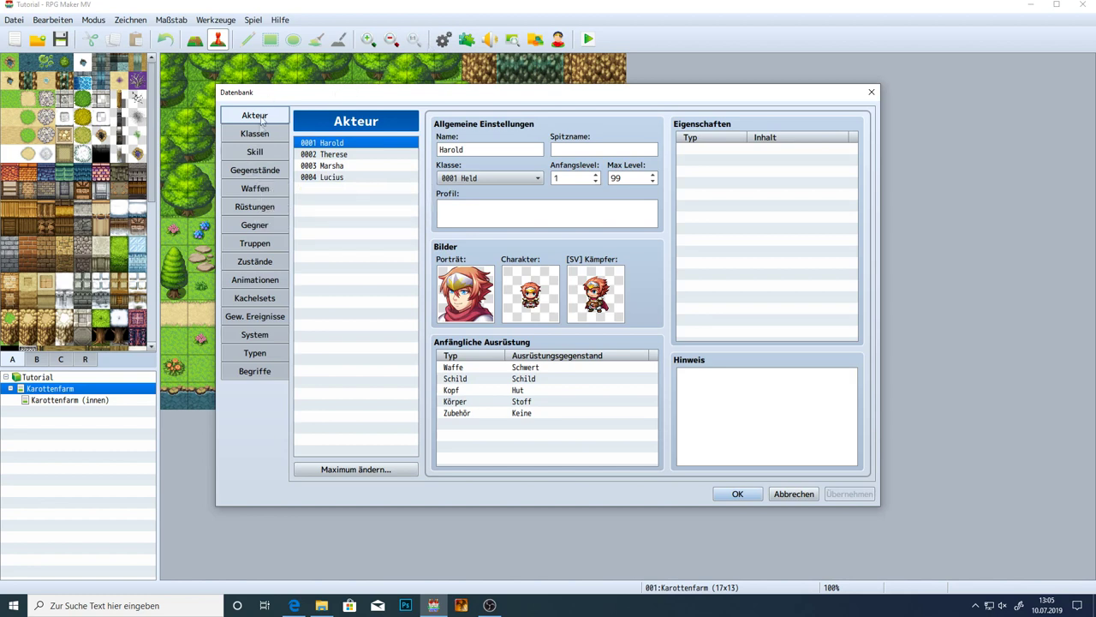
click(250, 169)
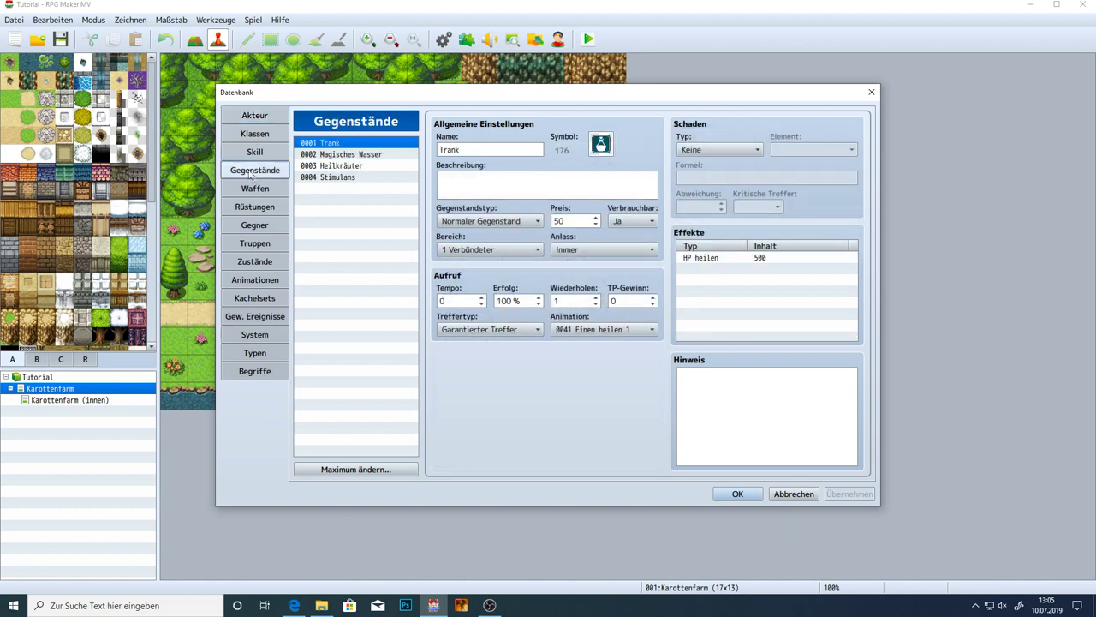
Look through the settings of the existing items Trank, Magisches Wasser, Heilkräuter and Stimulans
click(336, 154)
click(334, 165)
click(330, 177)
click(335, 165)
click(336, 154)
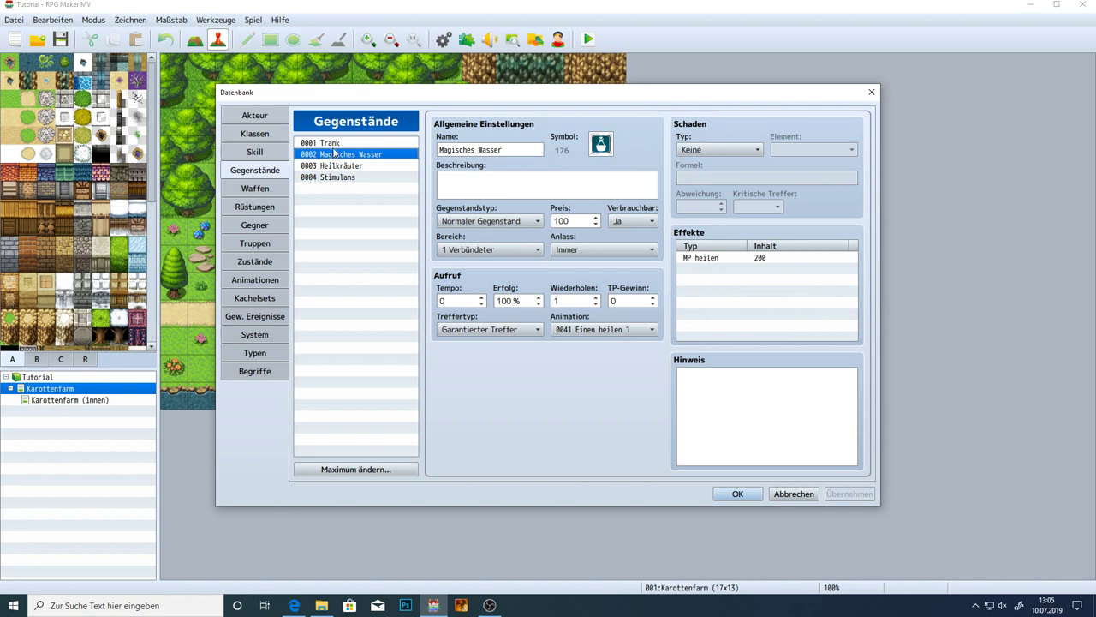
click(331, 143)
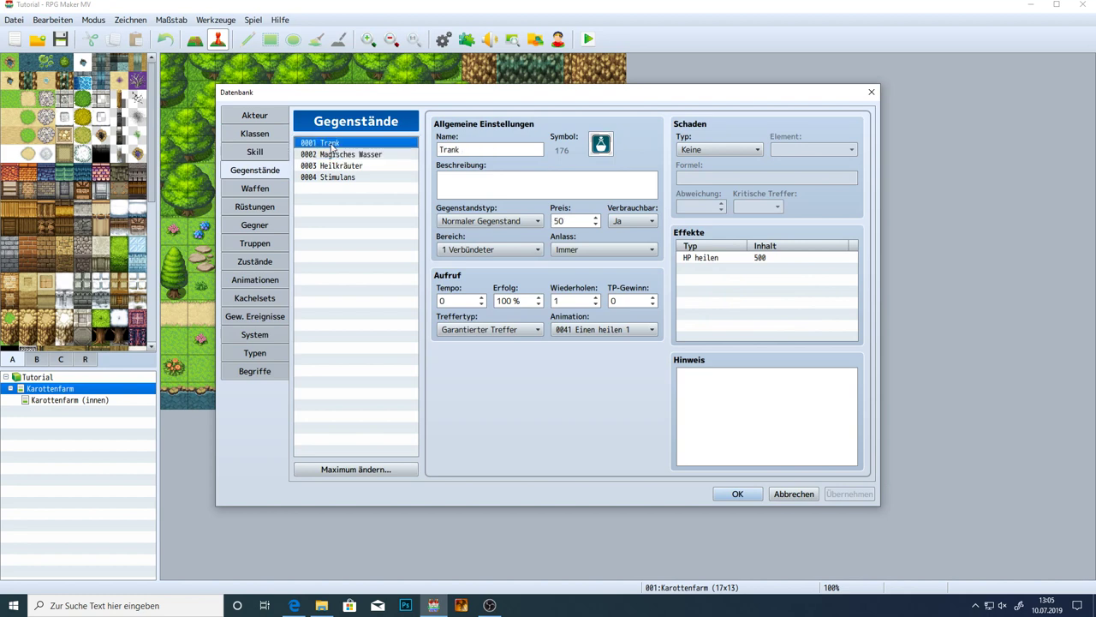
Raise the maximum number of item entries to 100 and check the extended list
click(329, 470)
text(5)
text(100)
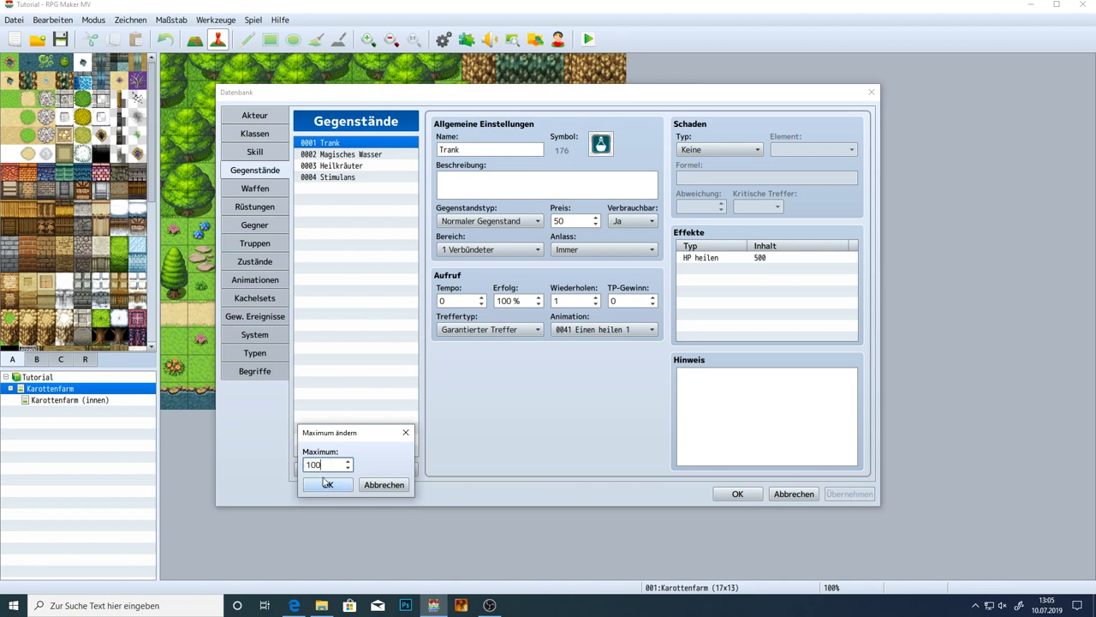
click(326, 484)
scroll(408, 423, down, 20)
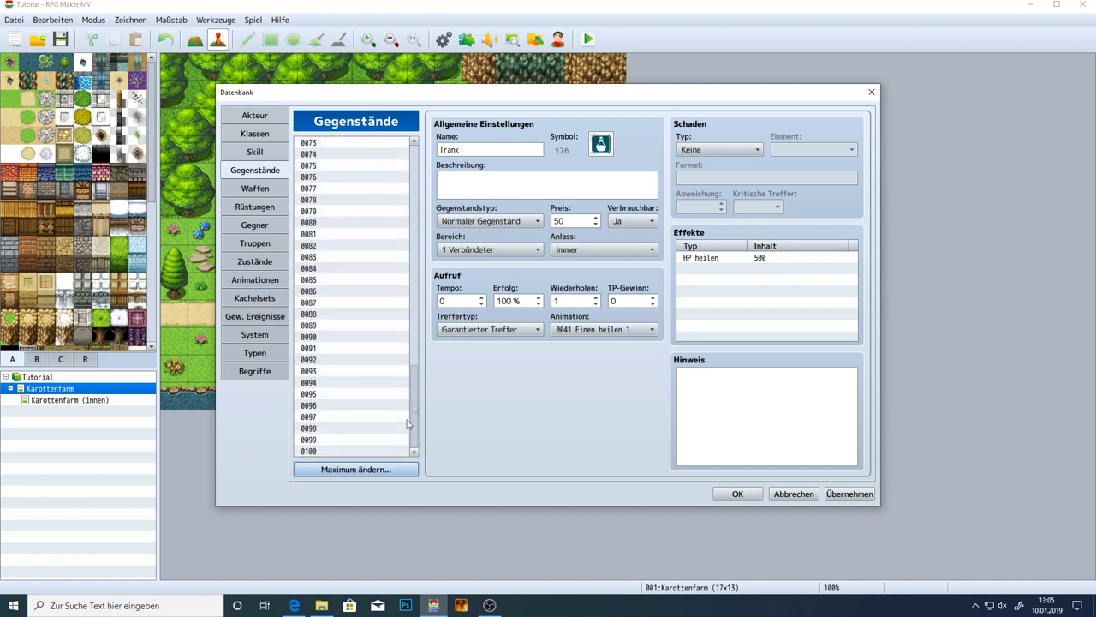
scroll(408, 424, up, 20)
click(352, 469)
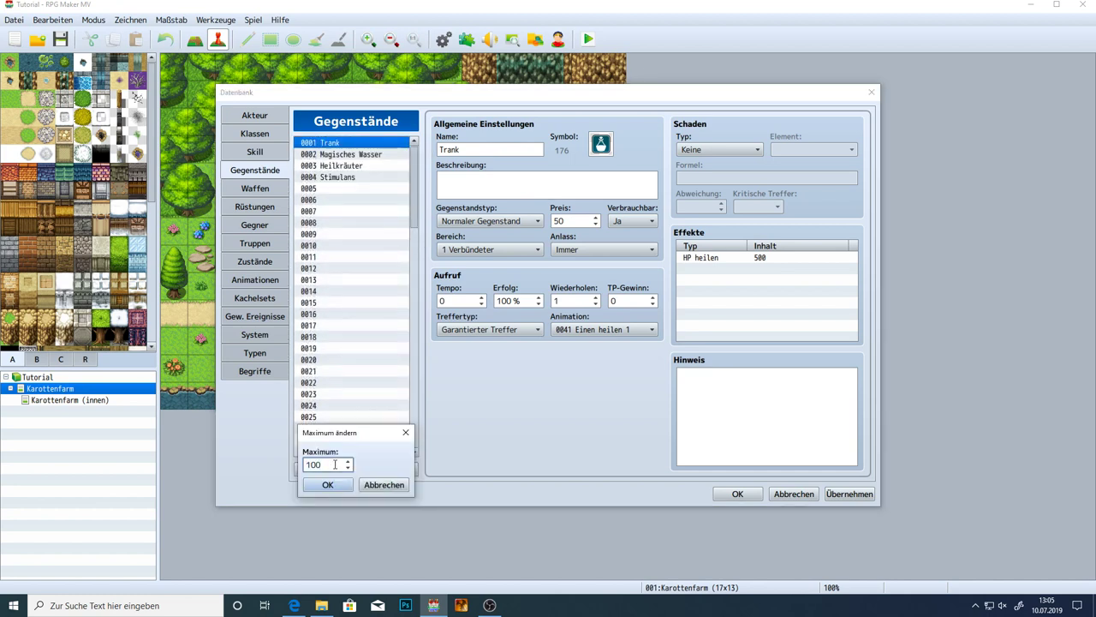
click(327, 484)
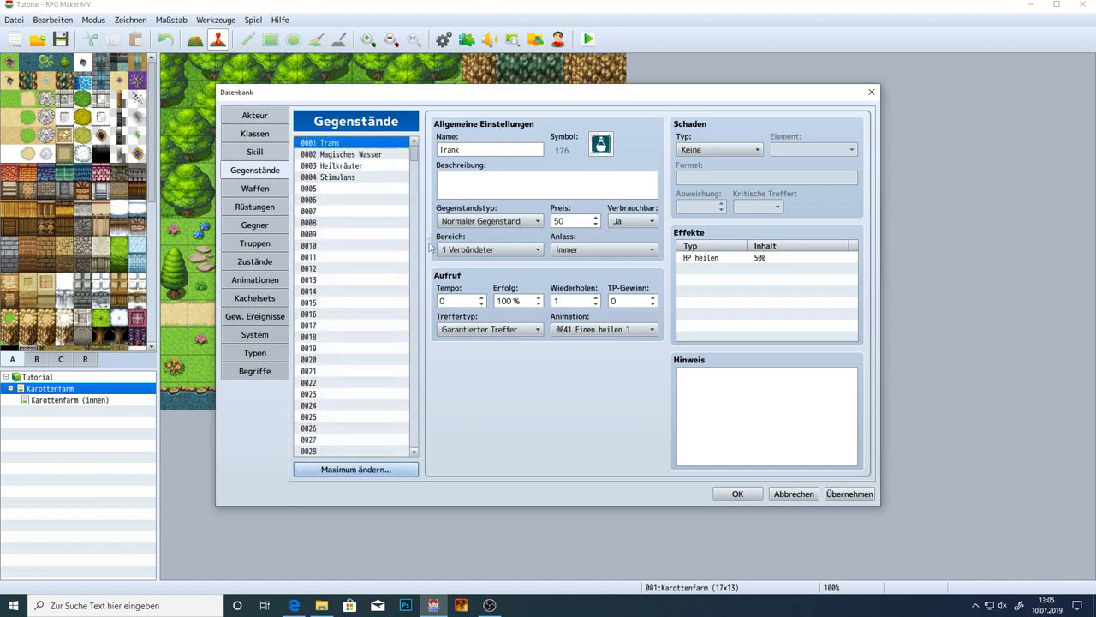
drag(418, 161, 443, 117)
Set the maximum number of item entries to 5
click(354, 473)
click(337, 464)
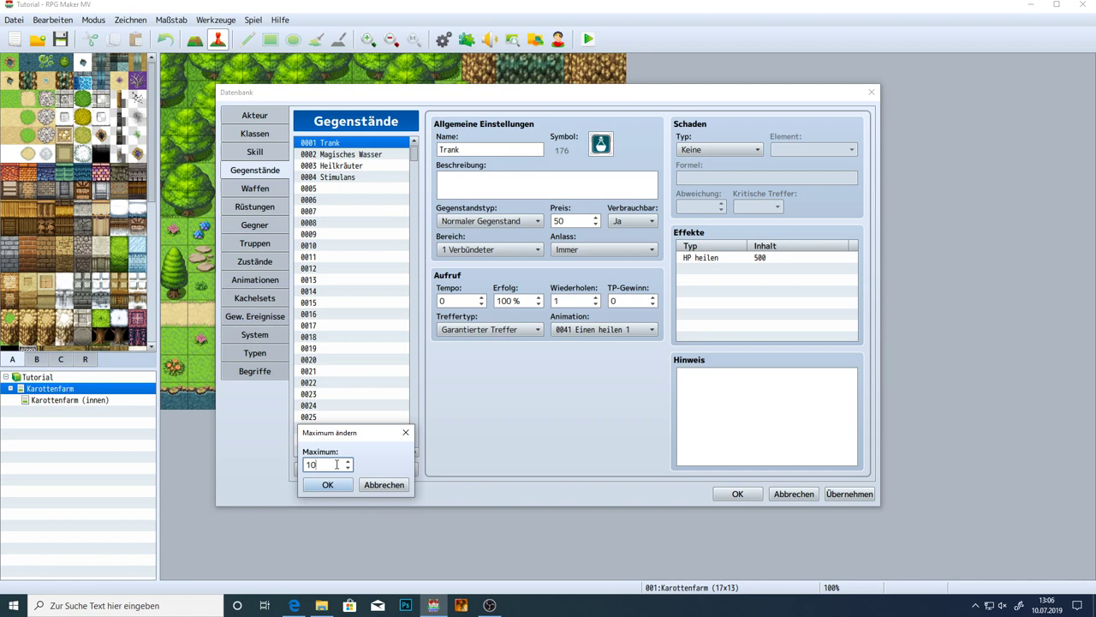
key(BackSpace)
key(BackSpace)
text(4)
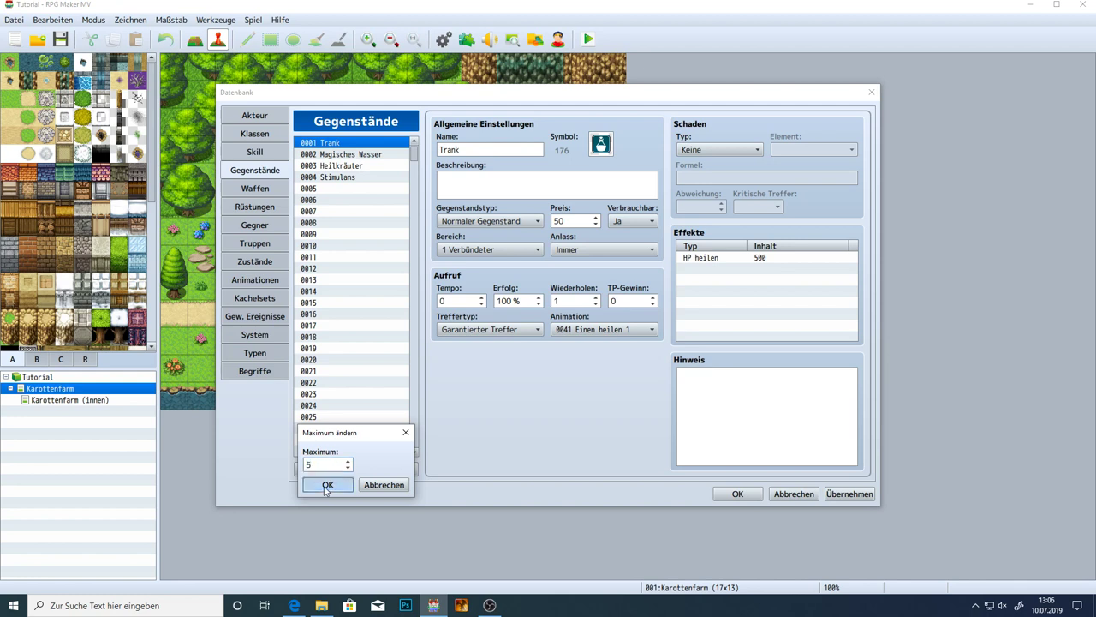
click(327, 485)
Name the empty item entry 0005 "Apfel"
click(325, 188)
click(477, 150)
text(Apfel)
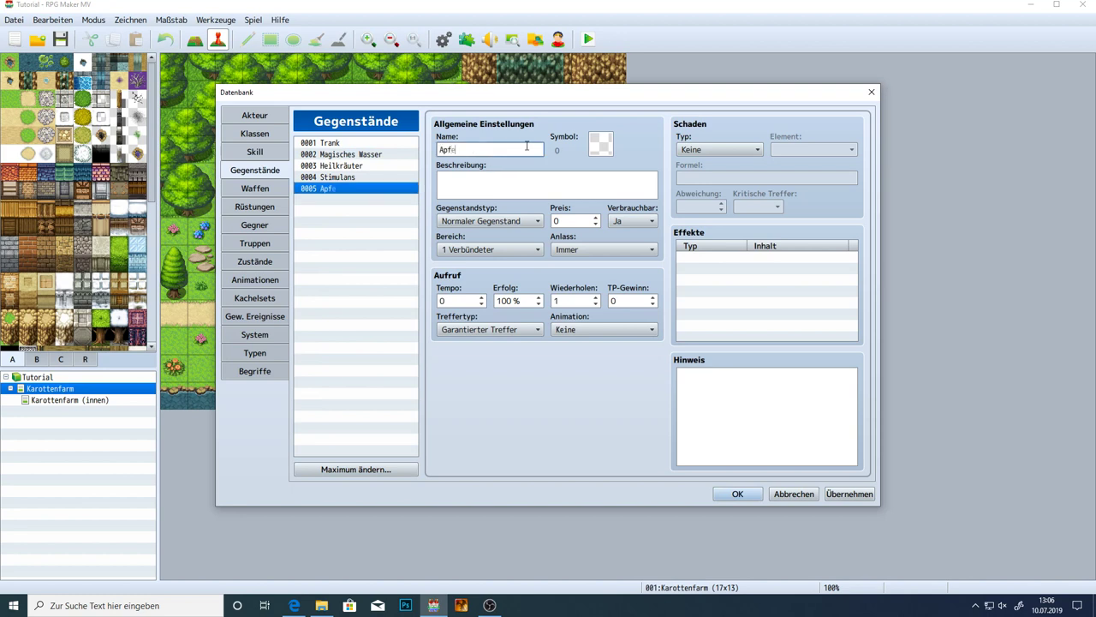
Open the symbol selection for the Apfel item and examine the icon sheet for a suitable food icon
double_click(601, 145)
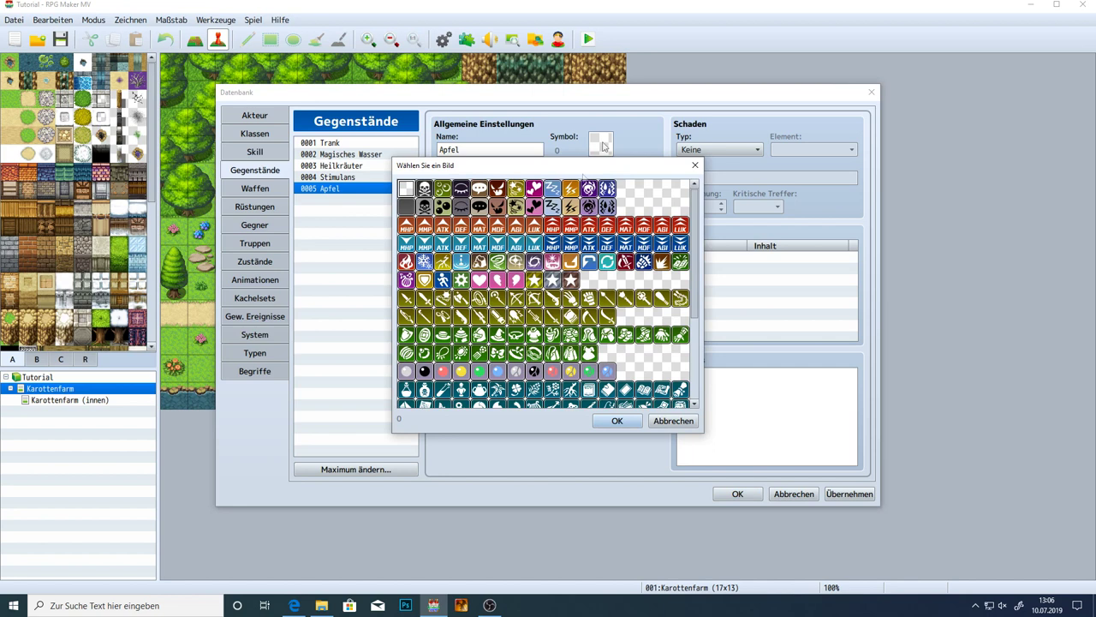
scroll(524, 246, down, 3)
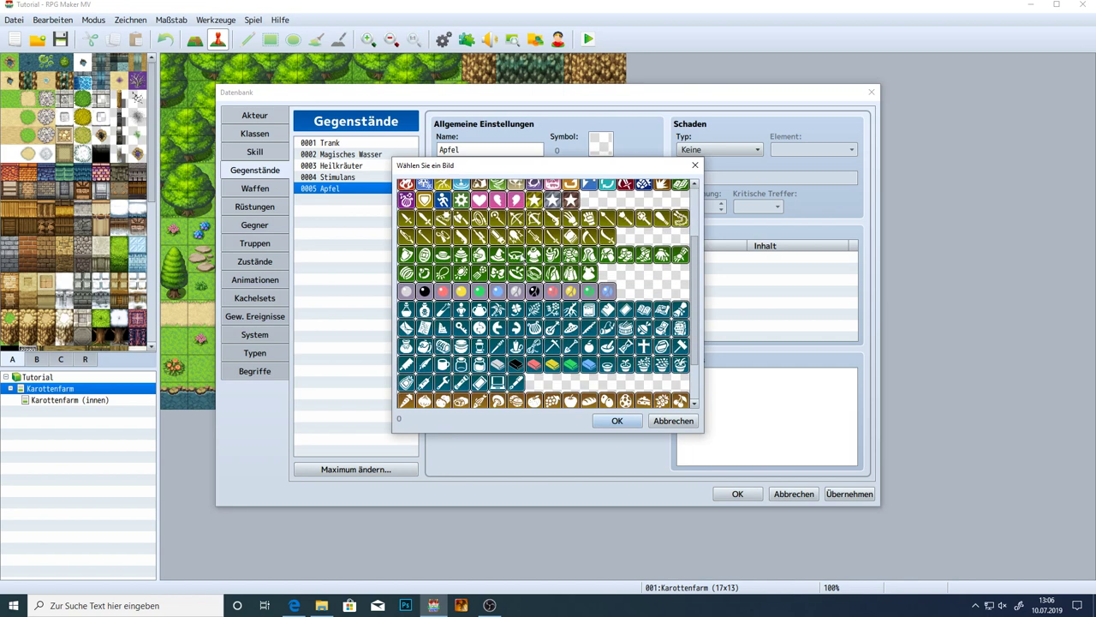
scroll(524, 253, down, 1)
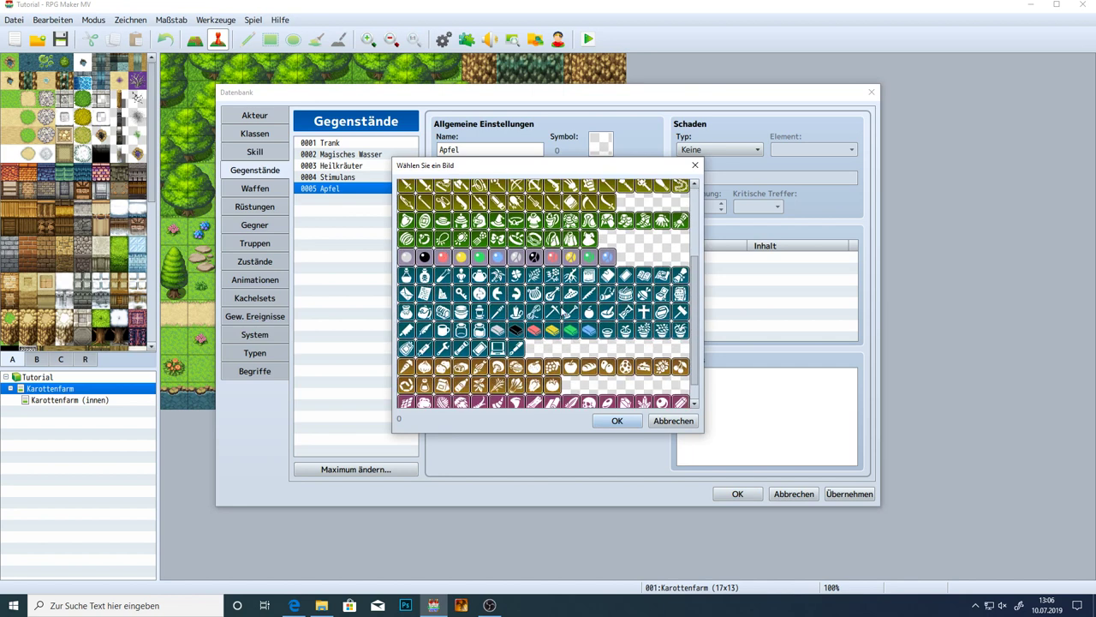
drag(644, 259, 615, 244)
drag(536, 349, 571, 350)
scroll(475, 330, down, 1)
click(408, 338)
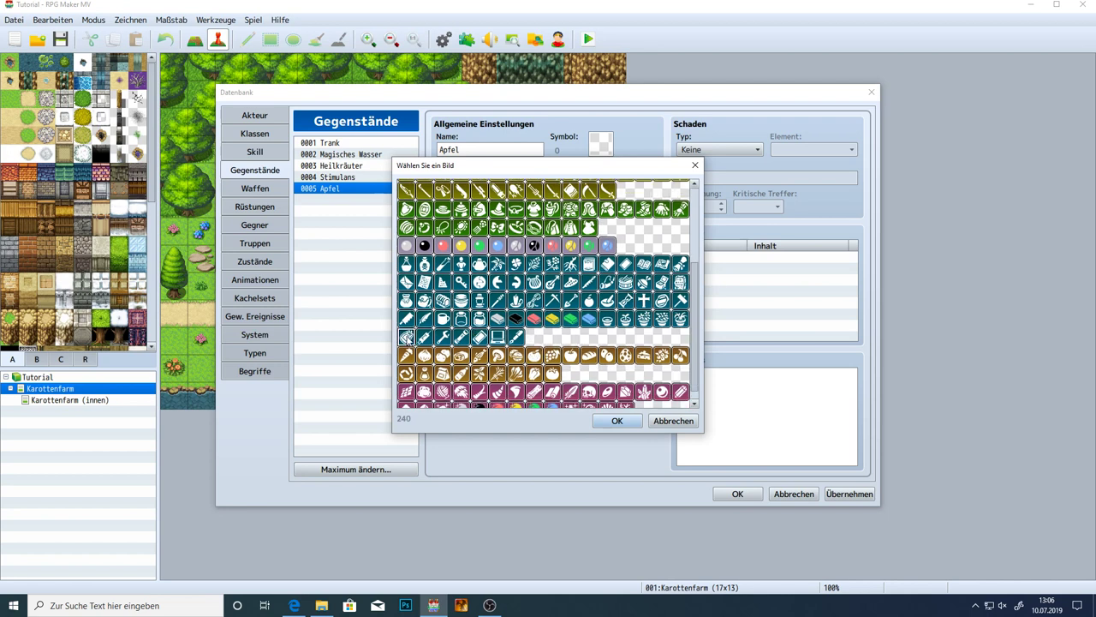
click(446, 322)
scroll(479, 339, down, 1)
click(461, 307)
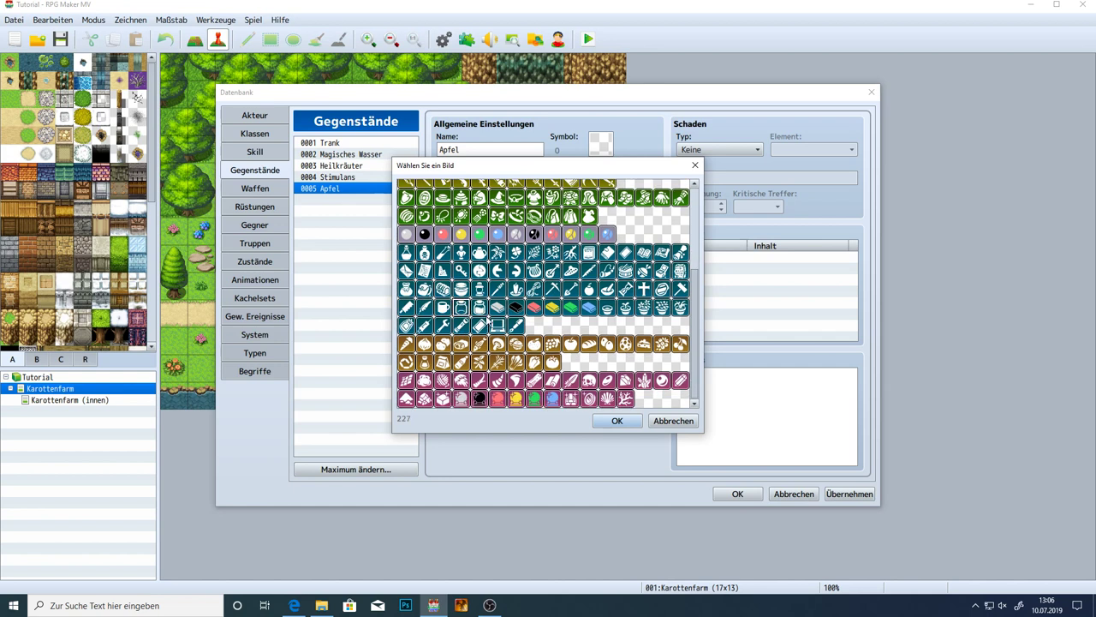
click(498, 288)
click(461, 343)
click(480, 344)
click(498, 343)
click(516, 343)
click(533, 345)
click(552, 344)
click(571, 345)
scroll(574, 347, up, 5)
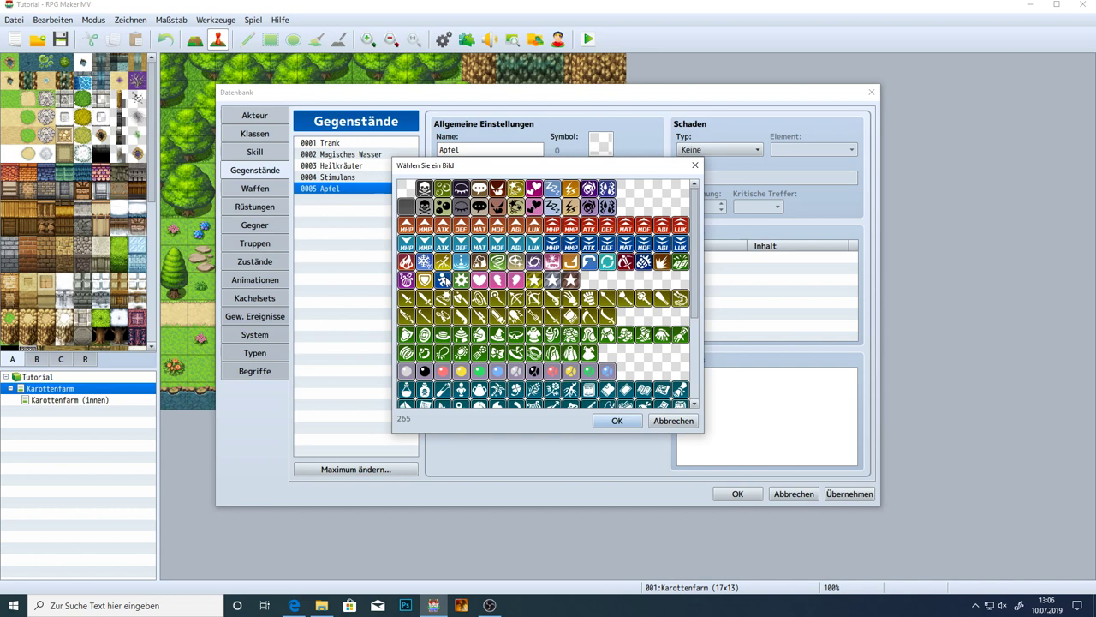
scroll(632, 282, down, 5)
scroll(632, 282, down, 1)
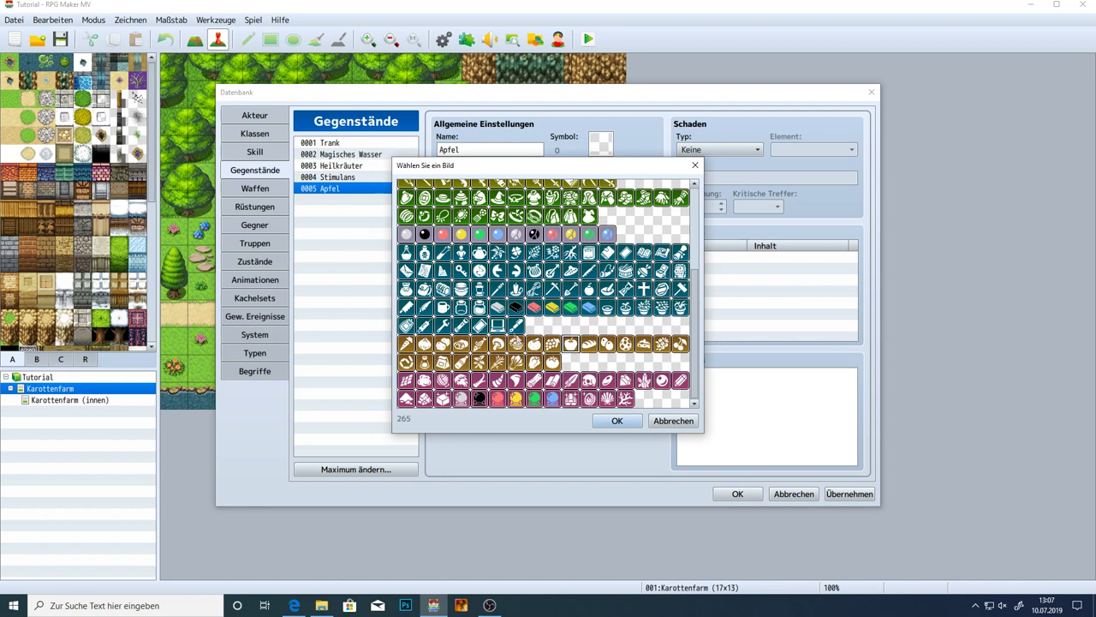
Assign the brown apple icon number 265 as the symbol of the Apfel item
click(479, 329)
click(463, 329)
click(570, 343)
click(534, 326)
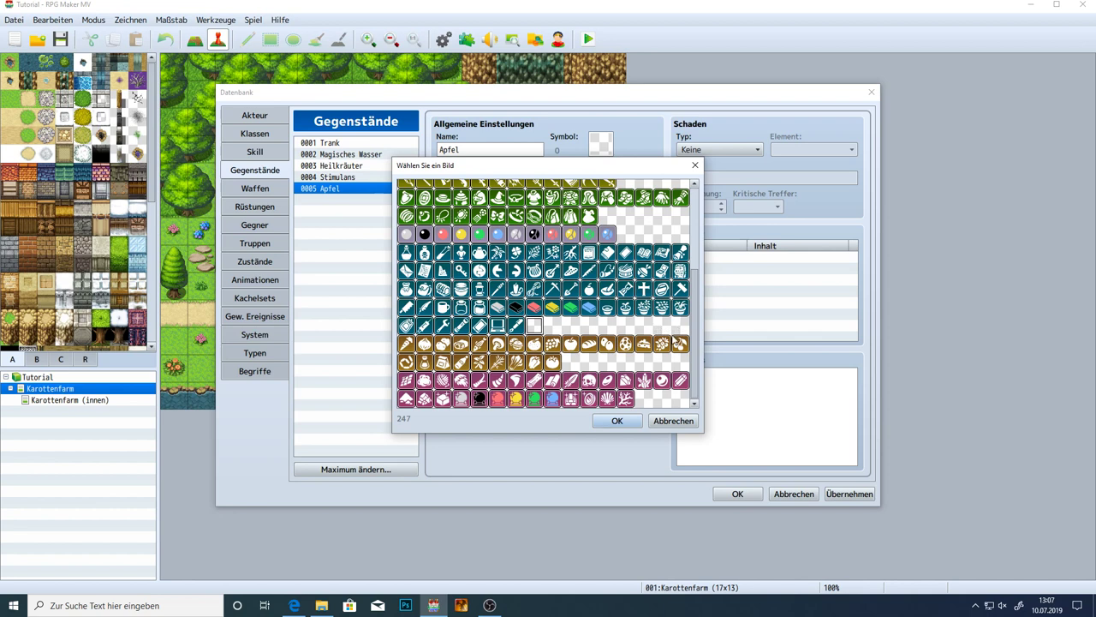
click(572, 344)
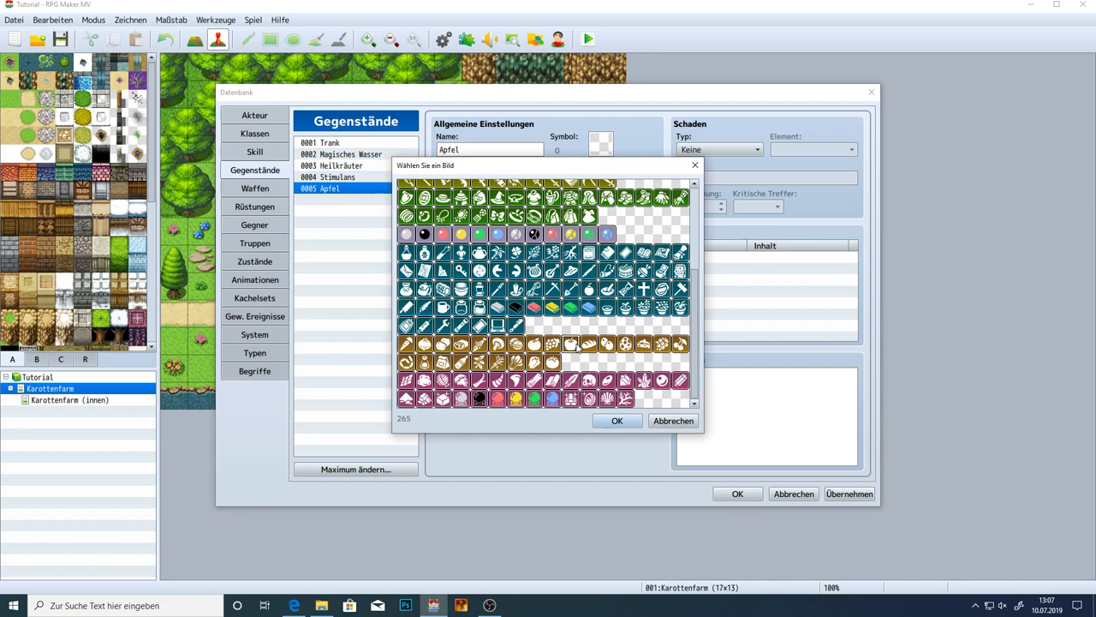
click(618, 422)
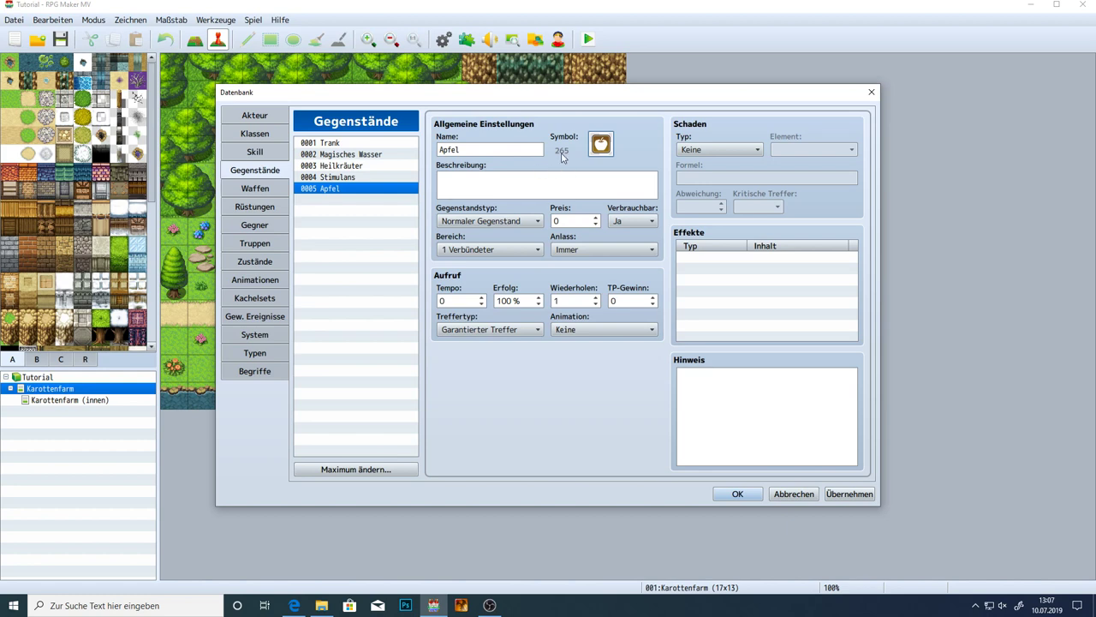
Enter the Apfel item's description "Ein wunderschöner Apfel (ohne Wurm)"
click(468, 188)
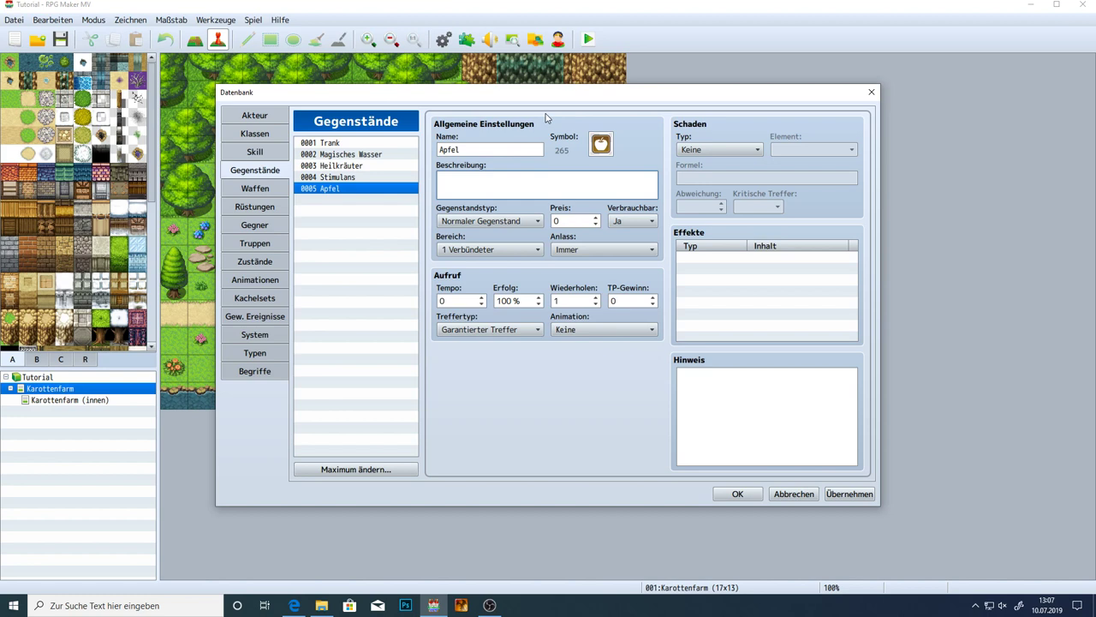
text(Ein wunderschöner Apfel (ohne Wü)
text(rm))
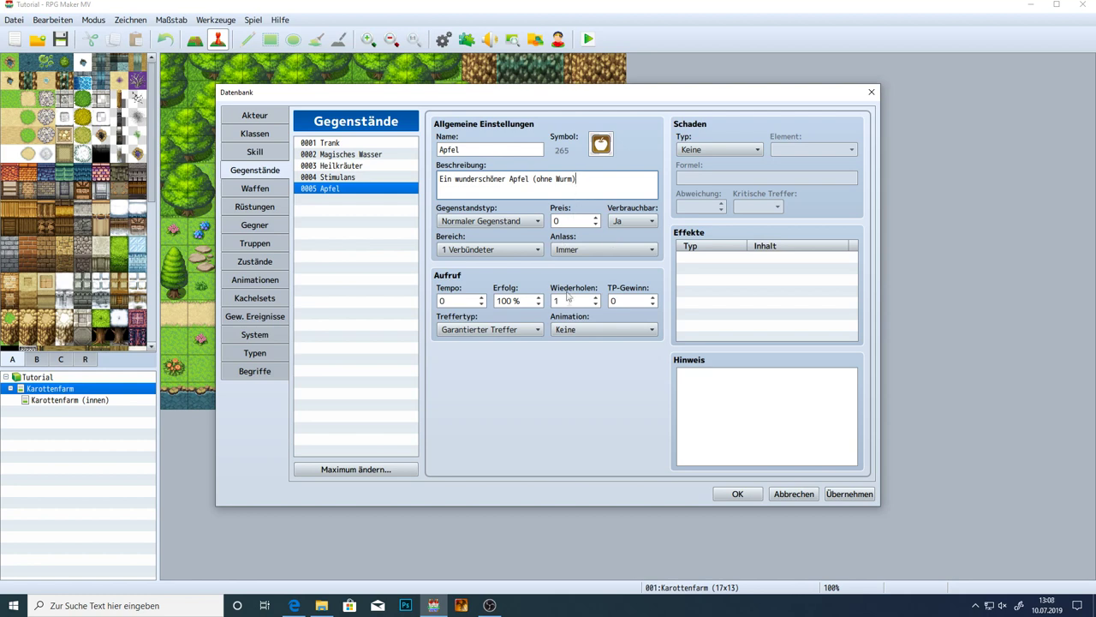
Set the Apfel item's type to Schlüsselgegenstand
click(508, 222)
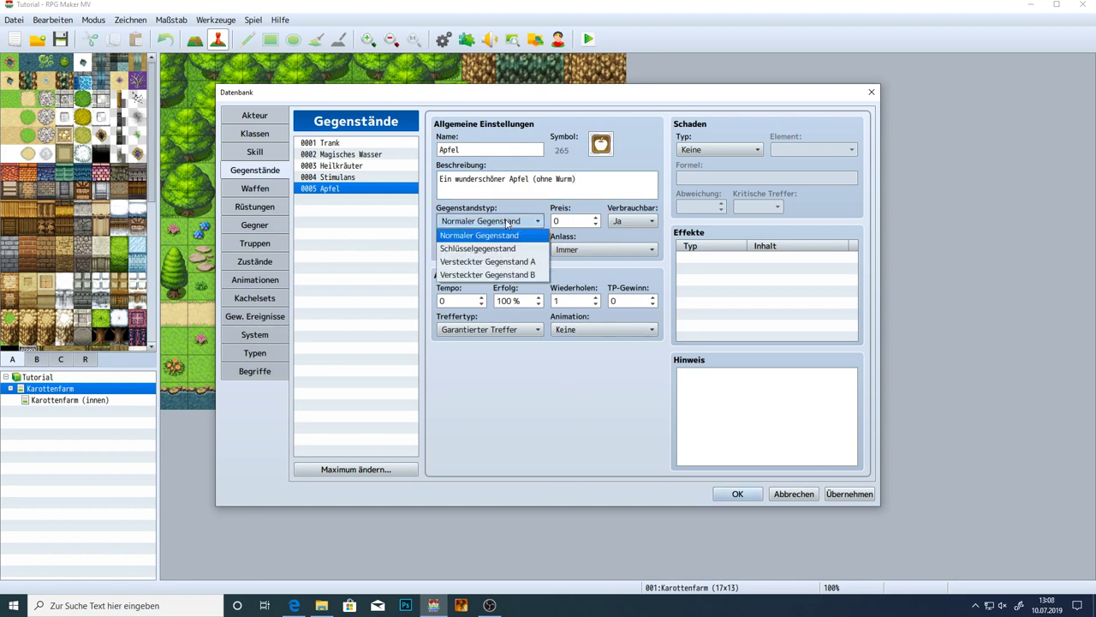
click(508, 222)
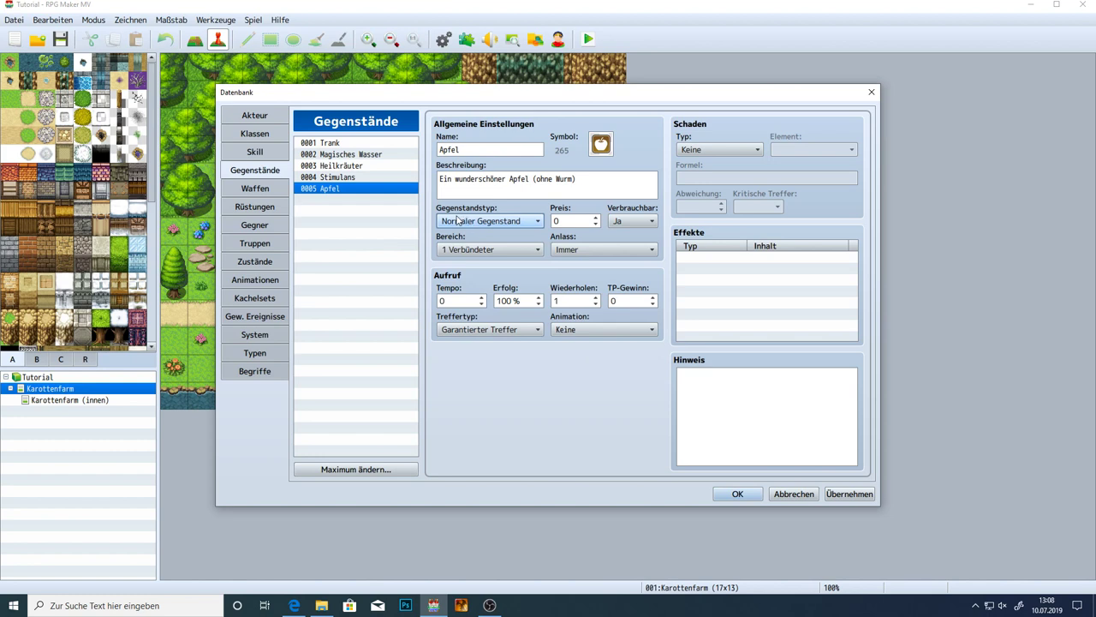
click(493, 220)
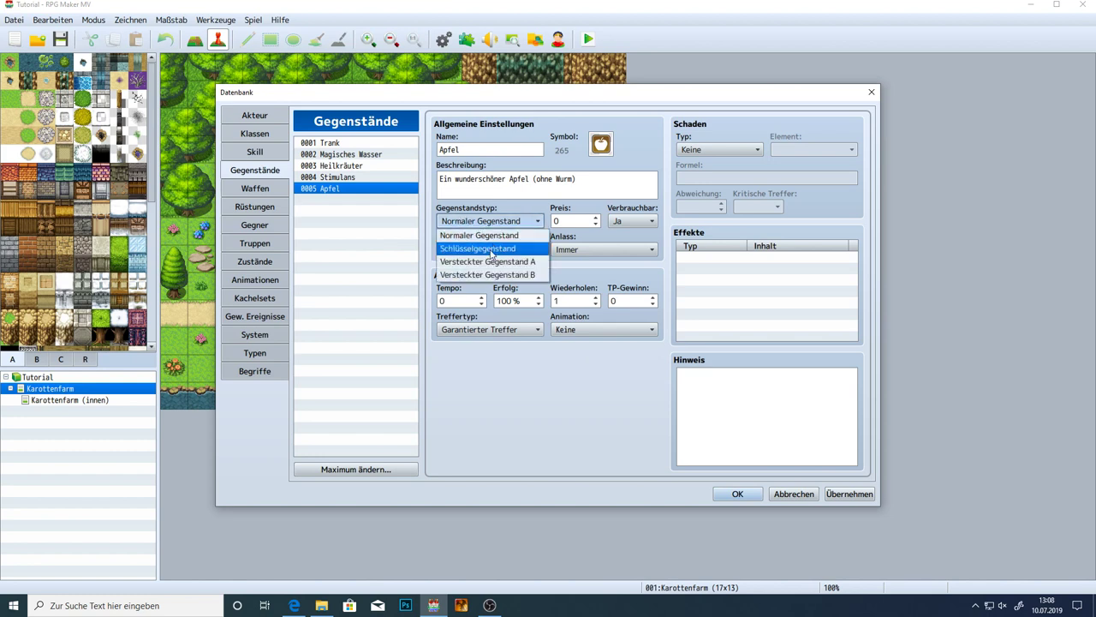
click(490, 250)
click(558, 221)
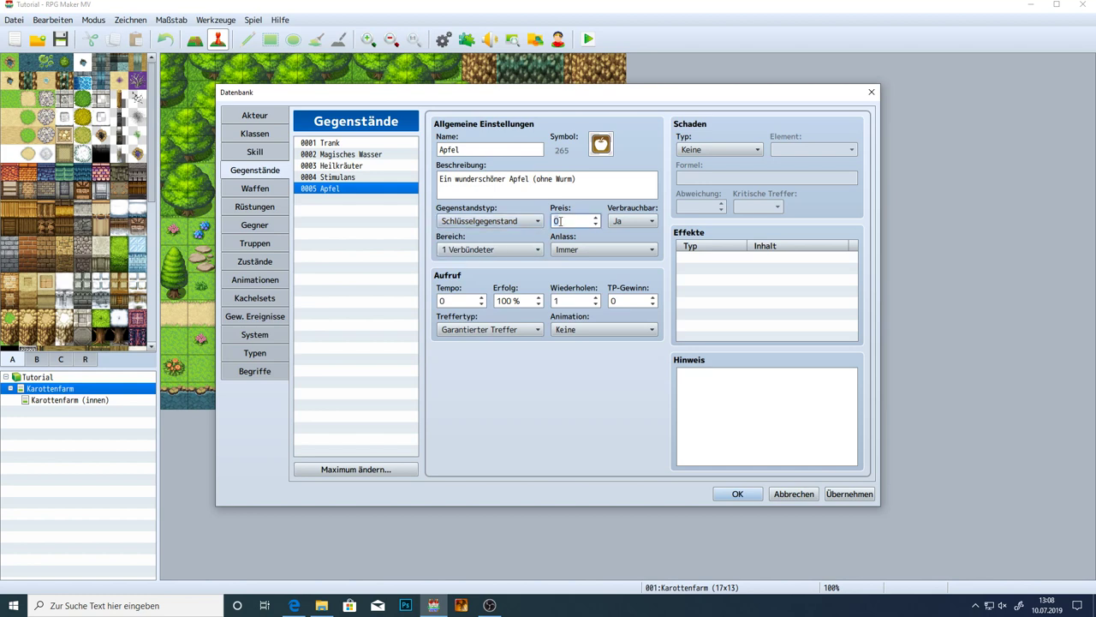
key(Up)
key(Up)
key(Up)
key(Up)
key(Up)
key(Up)
key(Up)
key(Up)
Configure the Apfel item's usage with Verbrauchbar set to Nein, Bereich to Keine and Anlass to Niemals
click(653, 221)
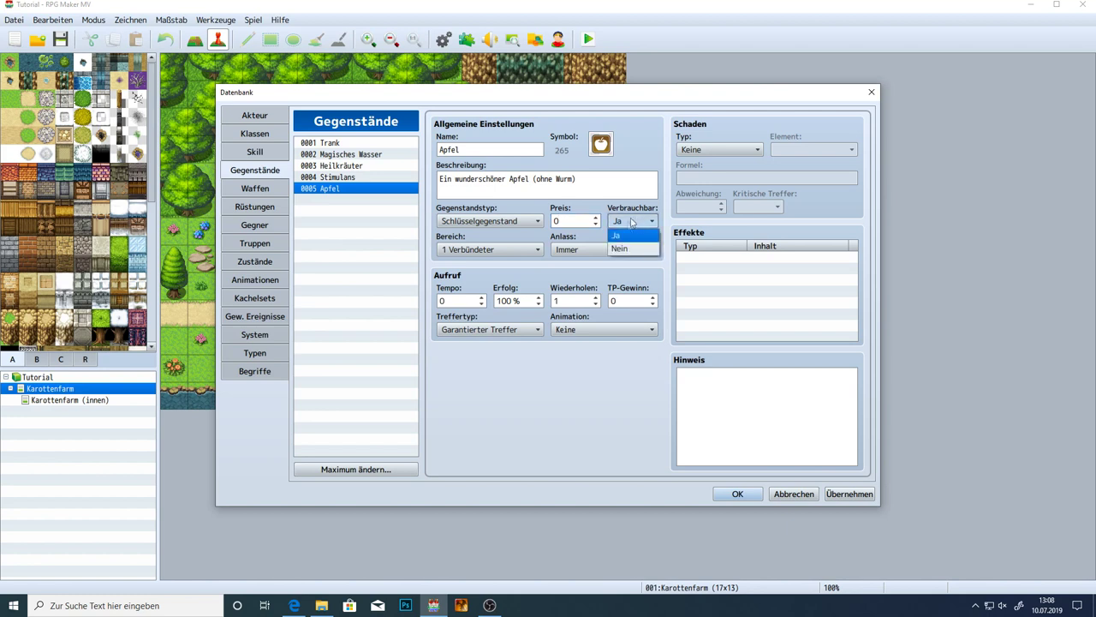
click(625, 249)
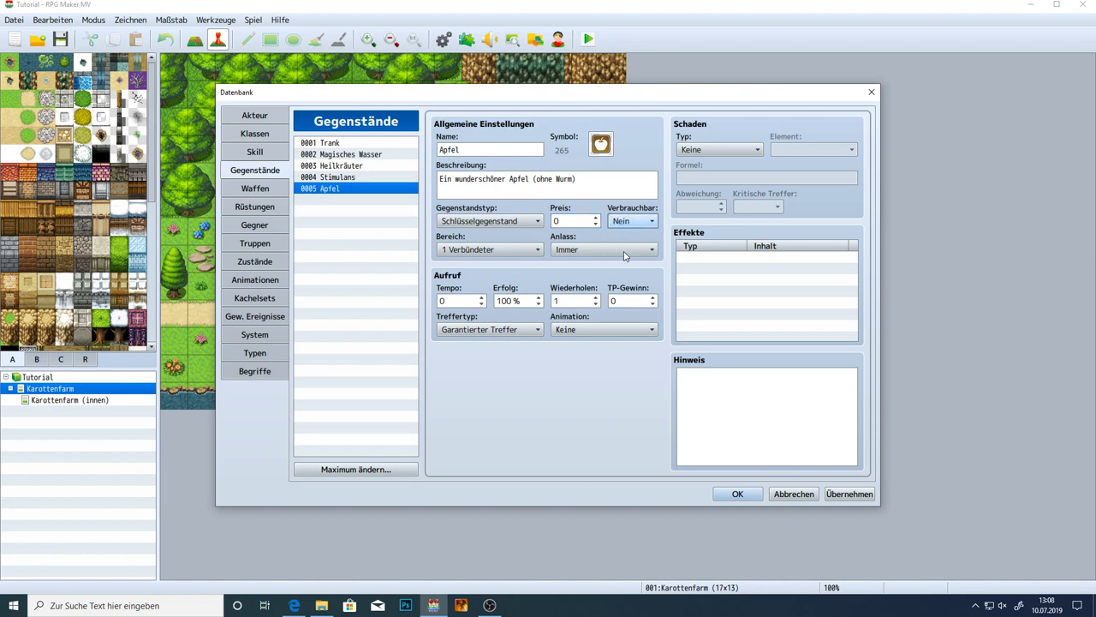
click(510, 251)
click(467, 264)
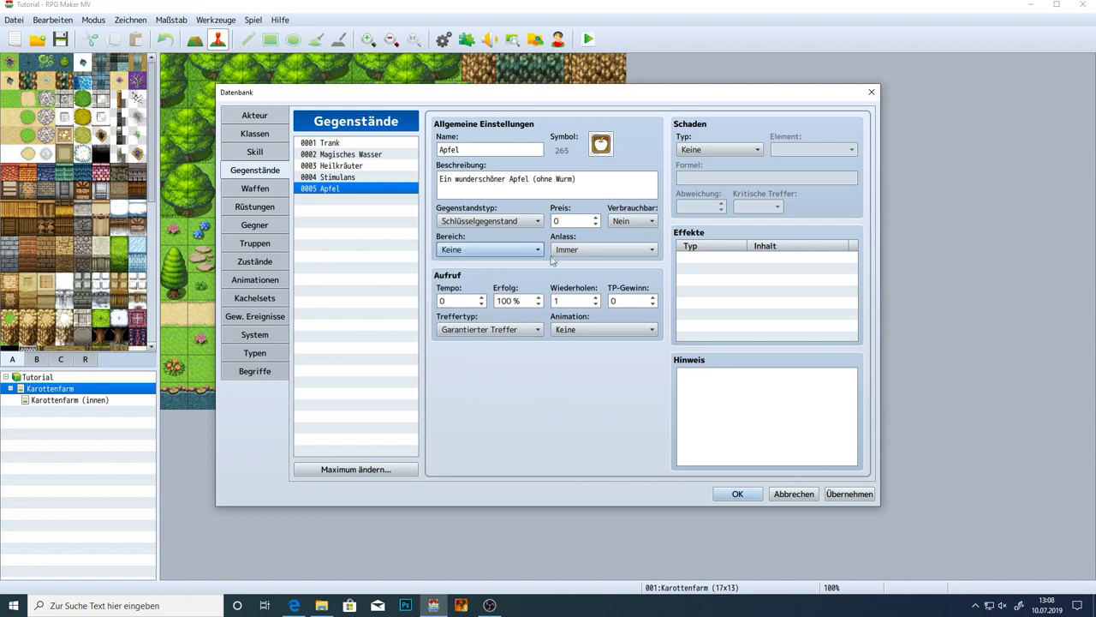
click(559, 250)
click(570, 303)
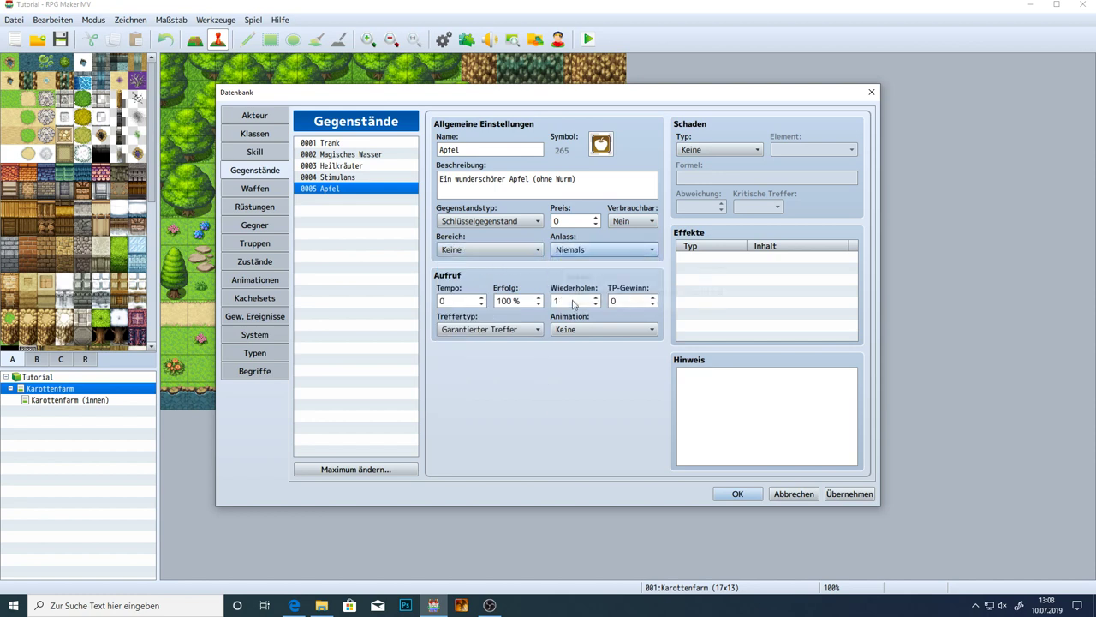
Add the note "- Apfelquest" to the Apfel item, apply the changes and close the database
click(740, 385)
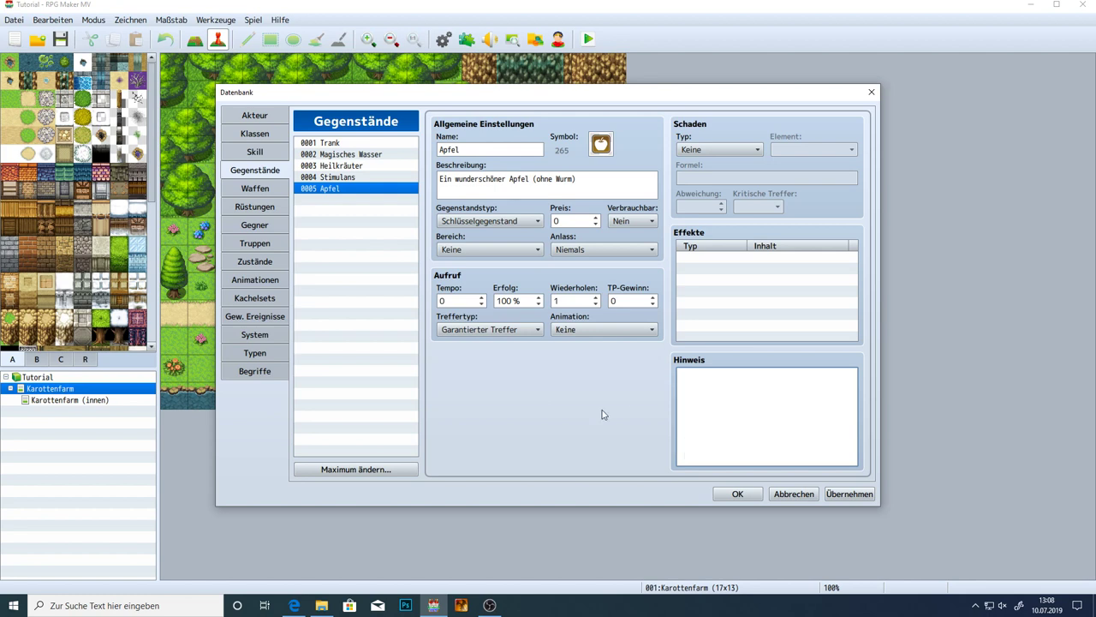
text(- Apfelquest)
click(845, 493)
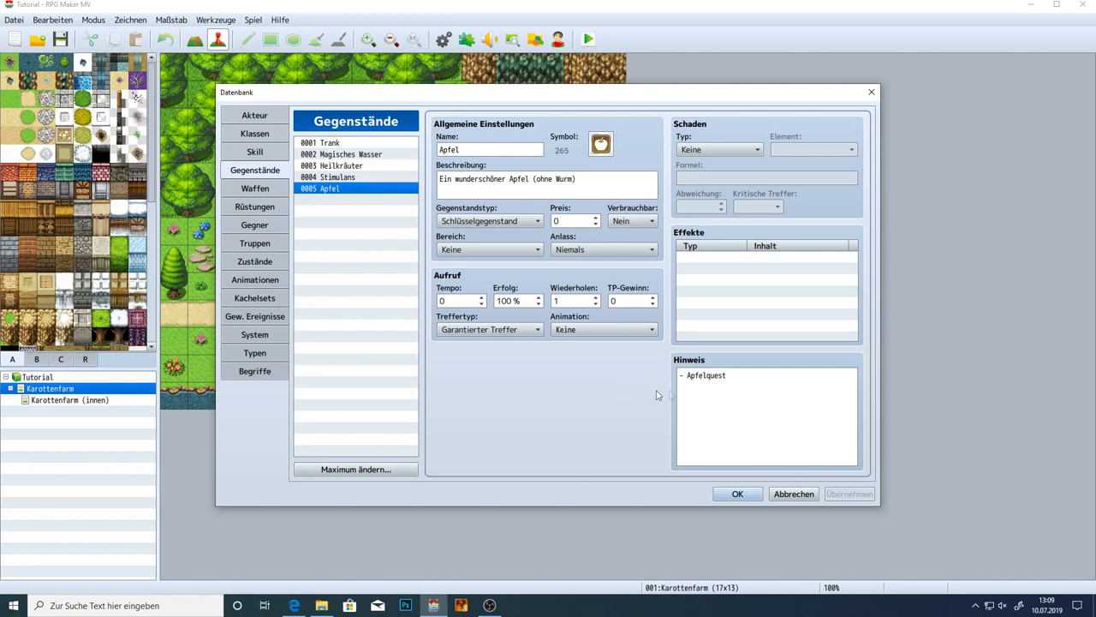
triple_click(756, 390)
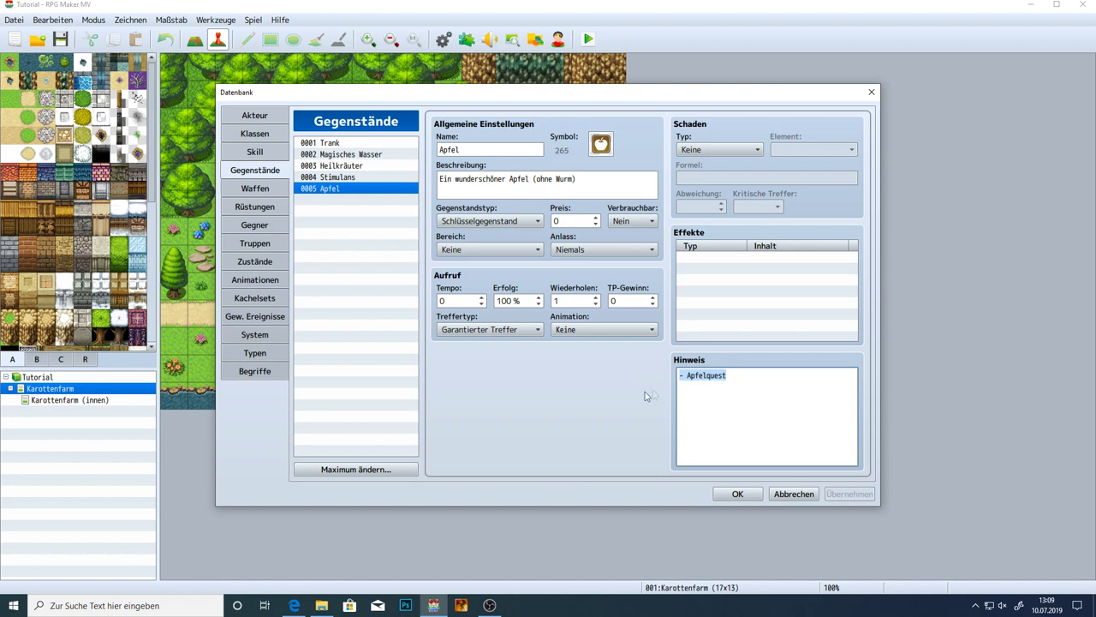
click(704, 395)
click(735, 496)
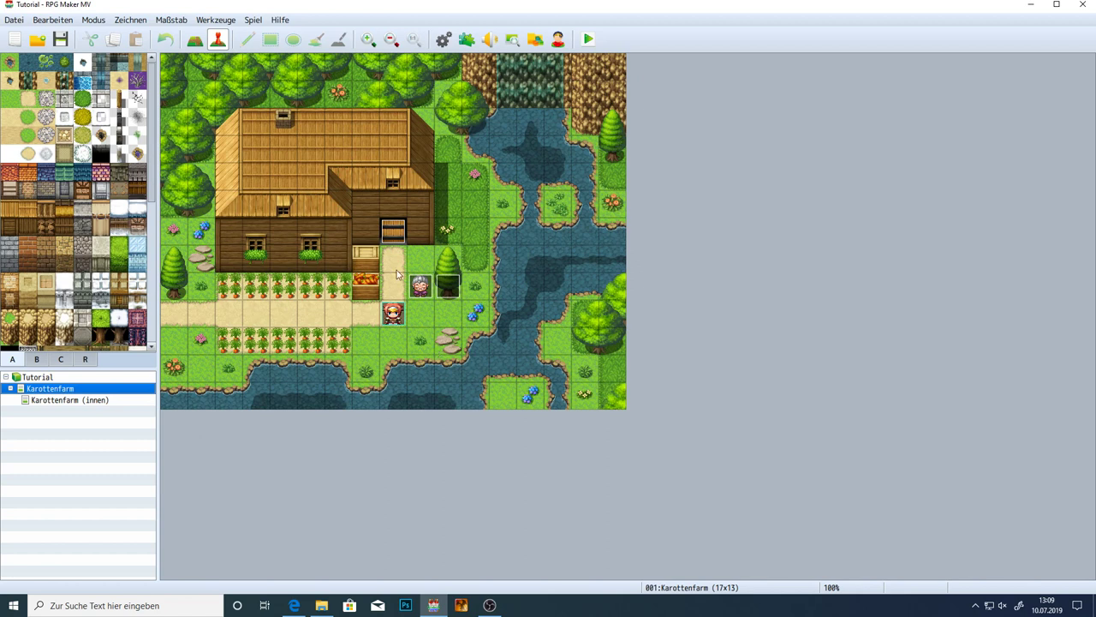
Open the event Frau on the Karottenfarm map and inspect its existing greeting message
double_click(419, 288)
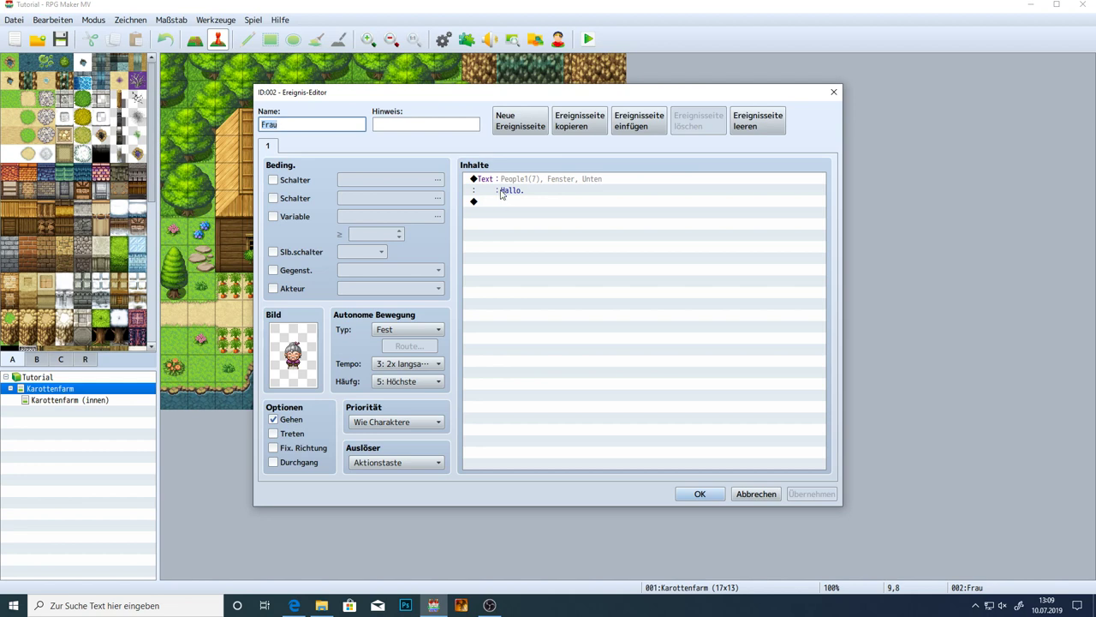
click(530, 186)
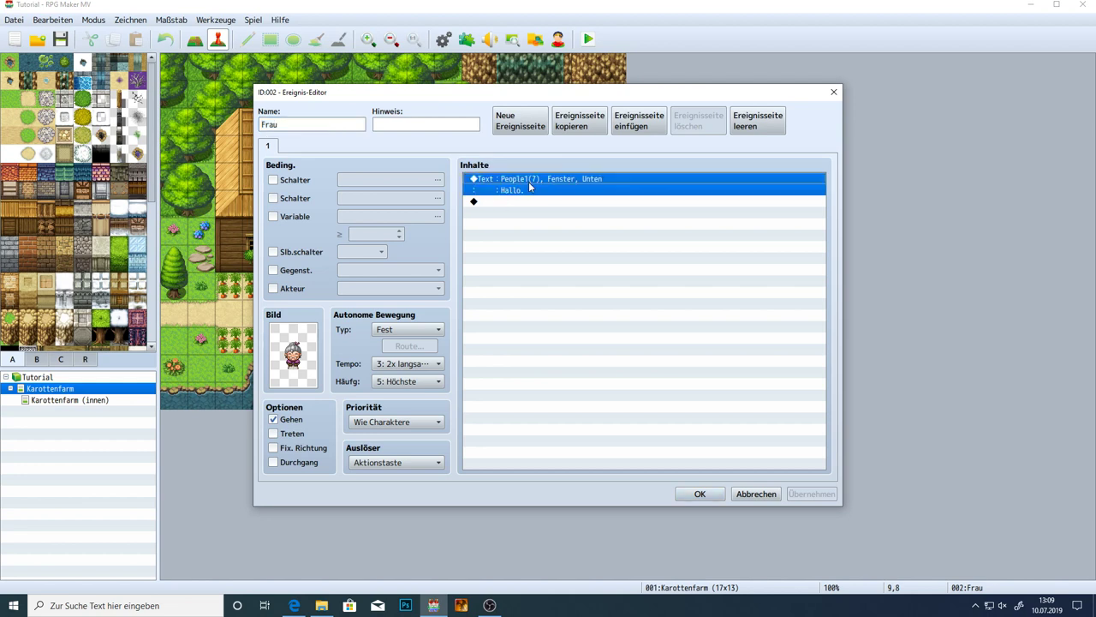
double_click(529, 186)
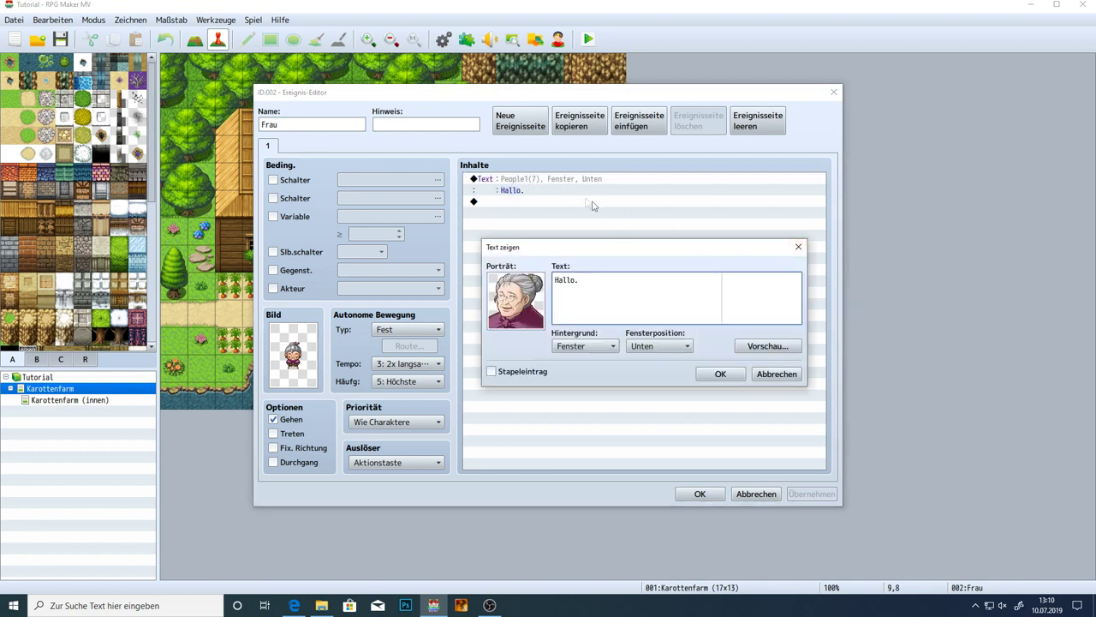
click(798, 248)
click(512, 184)
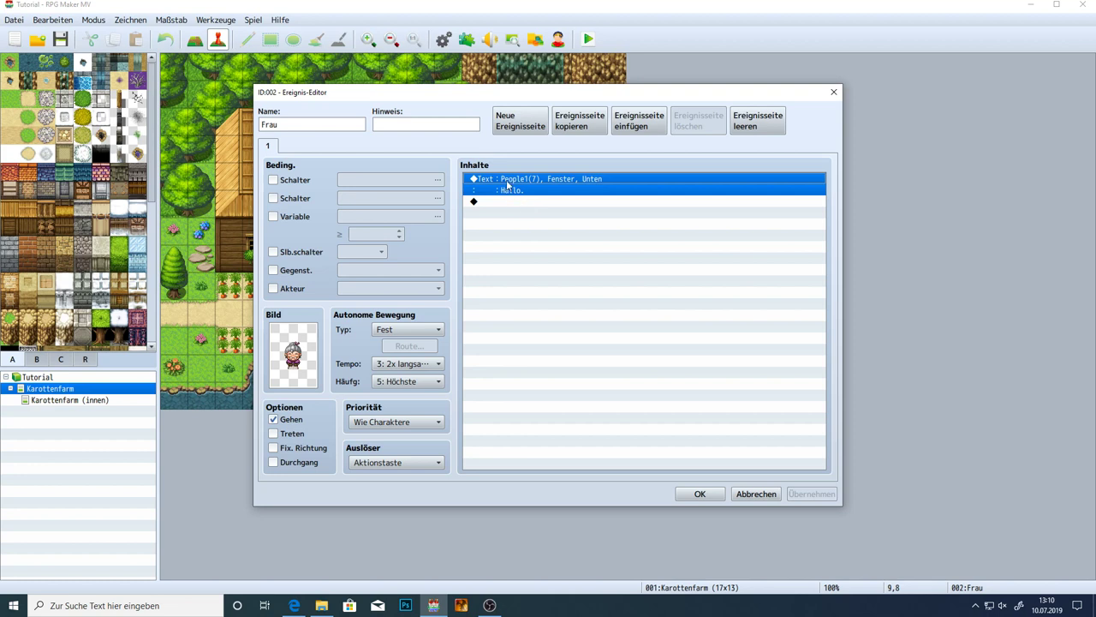
click(525, 201)
click(518, 179)
Replace the woman's greeting with "Ich glaube mein Mann hat hunger. Kannst du ihm diesen wunderschönen Apfel bringen?" on two lines
double_click(518, 179)
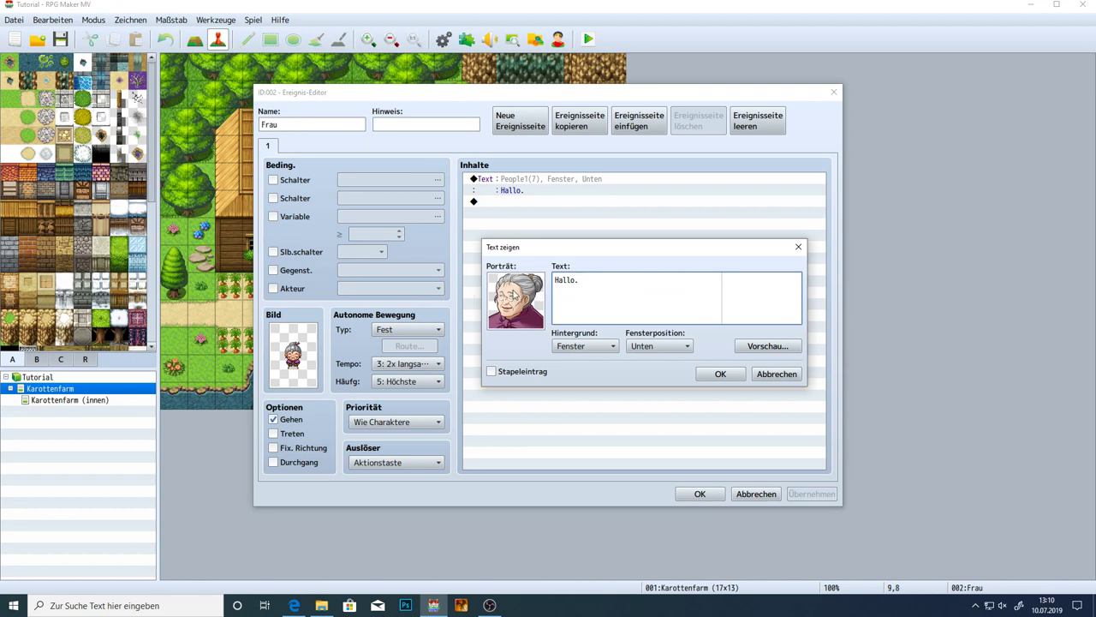
key(ctrl+a)
key(BackSpace)
text(Ich glaube mein Mann hat hunge)
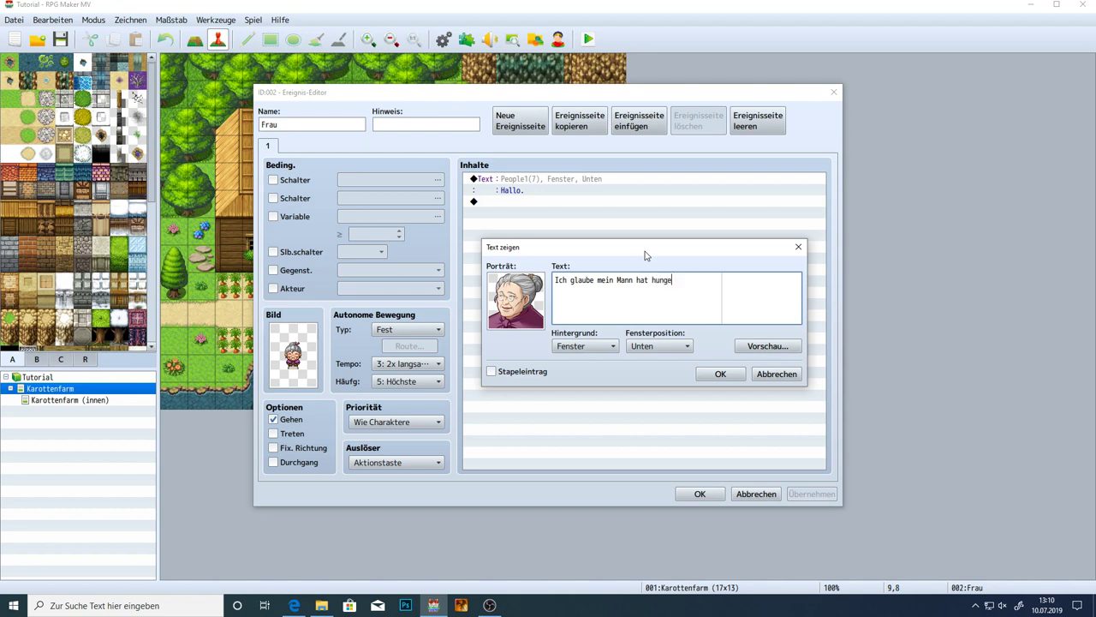
text(r. Kannst du)
key(Return)
text(ihm diesen wunderschönen Apfel br)
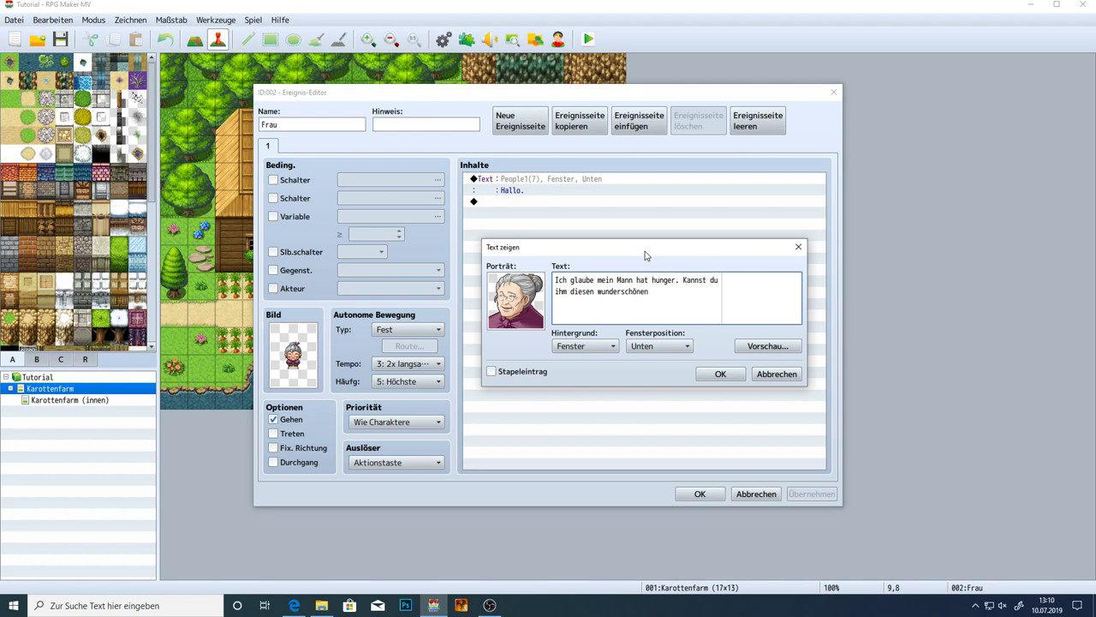
text(ingen?)
Preview the woman's new message in its text window and accept it into the event
click(751, 346)
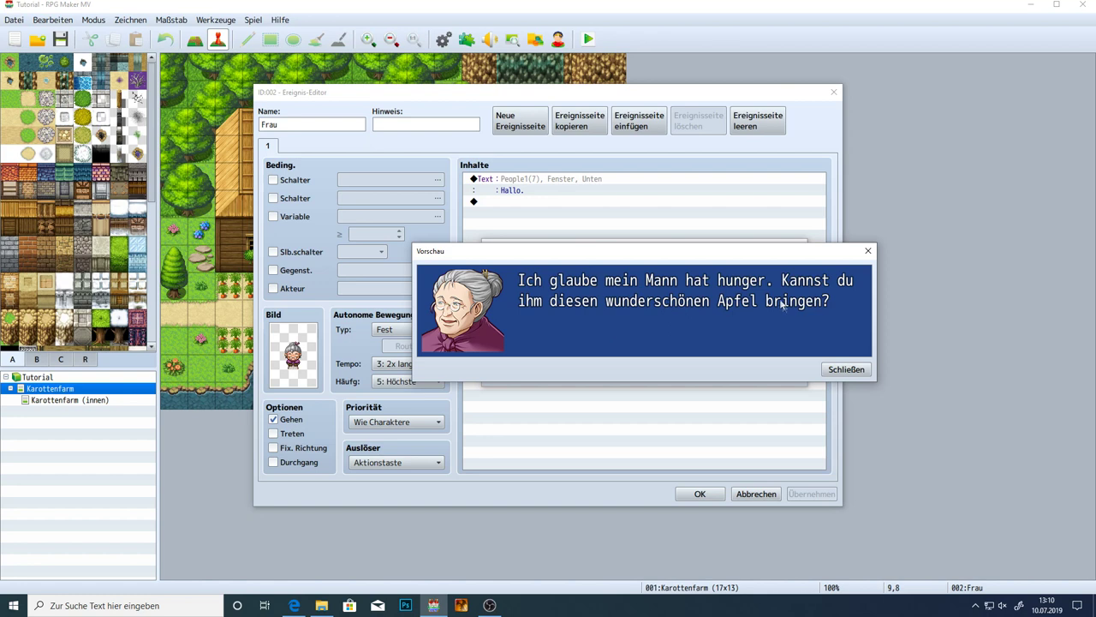
click(839, 369)
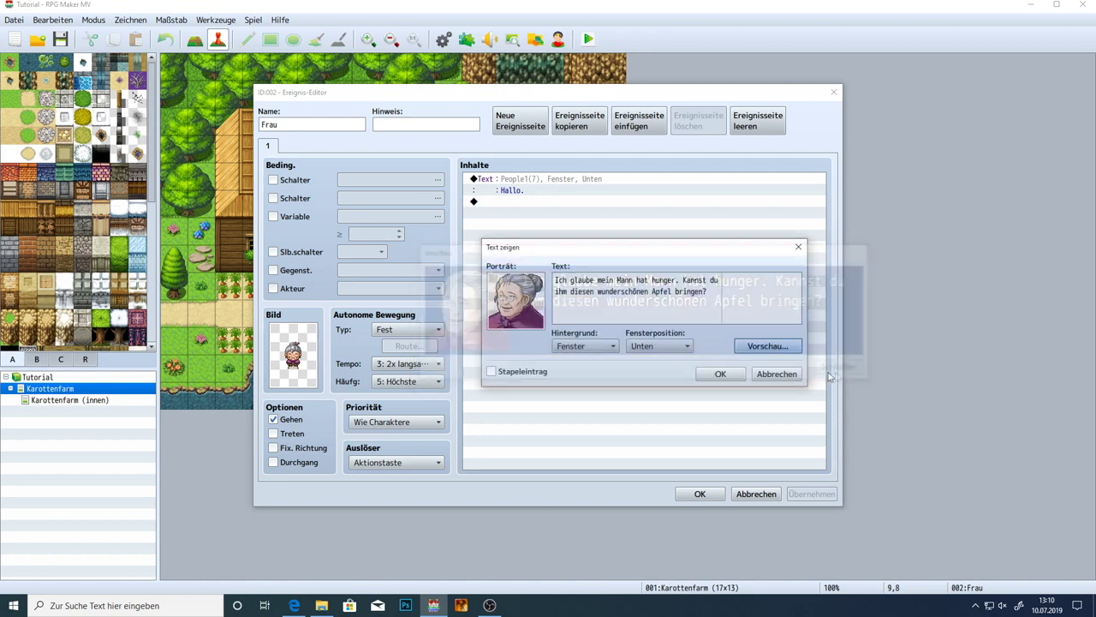
click(722, 374)
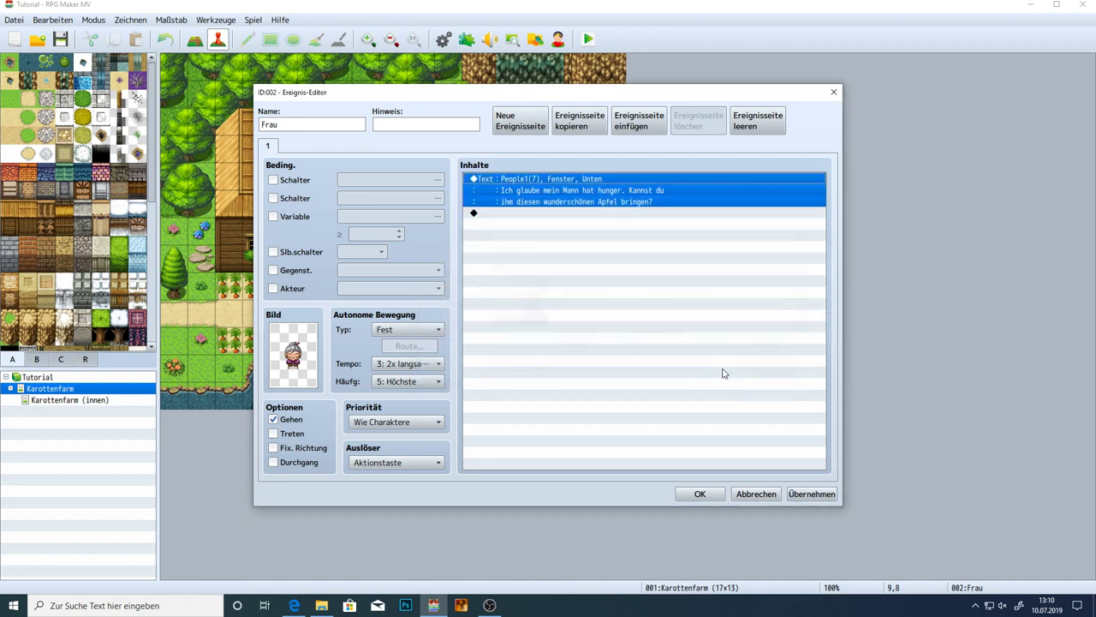
click(515, 220)
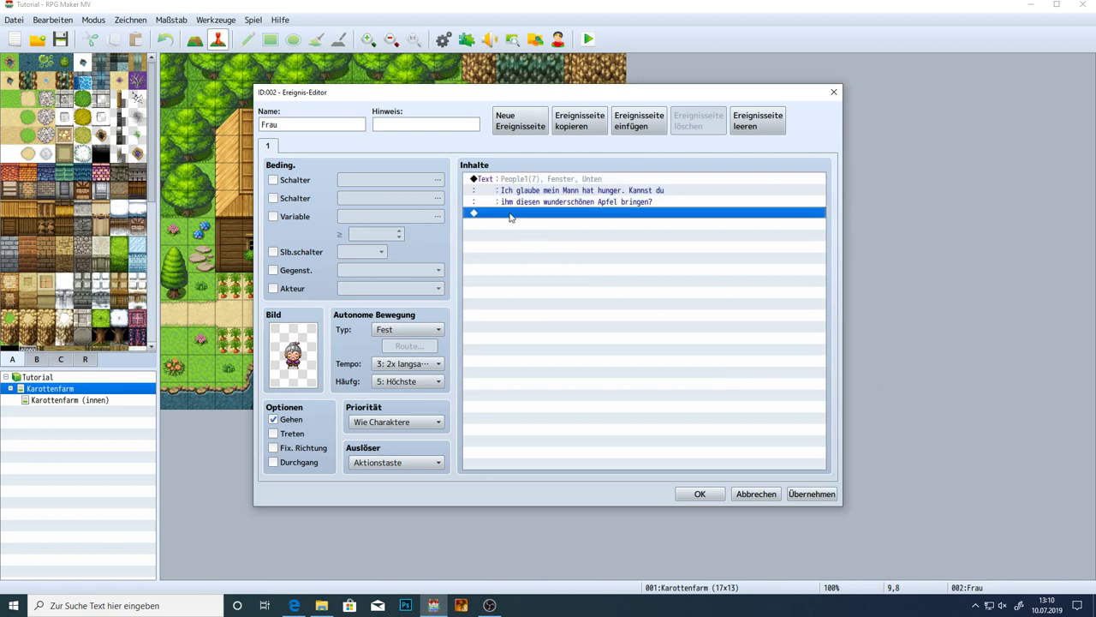
double_click(510, 215)
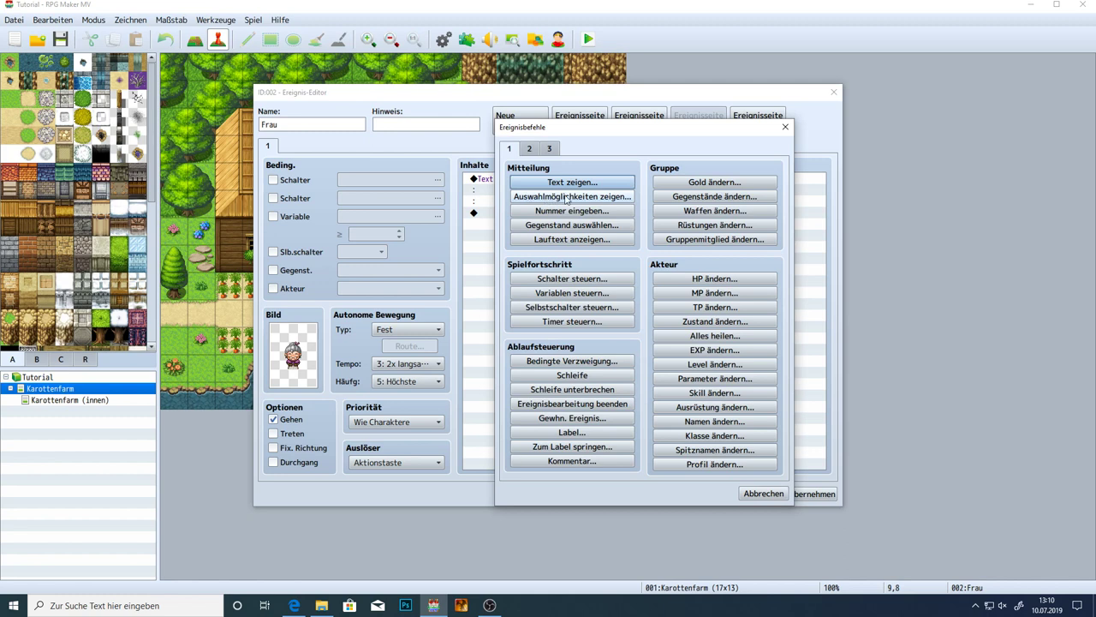
click(785, 128)
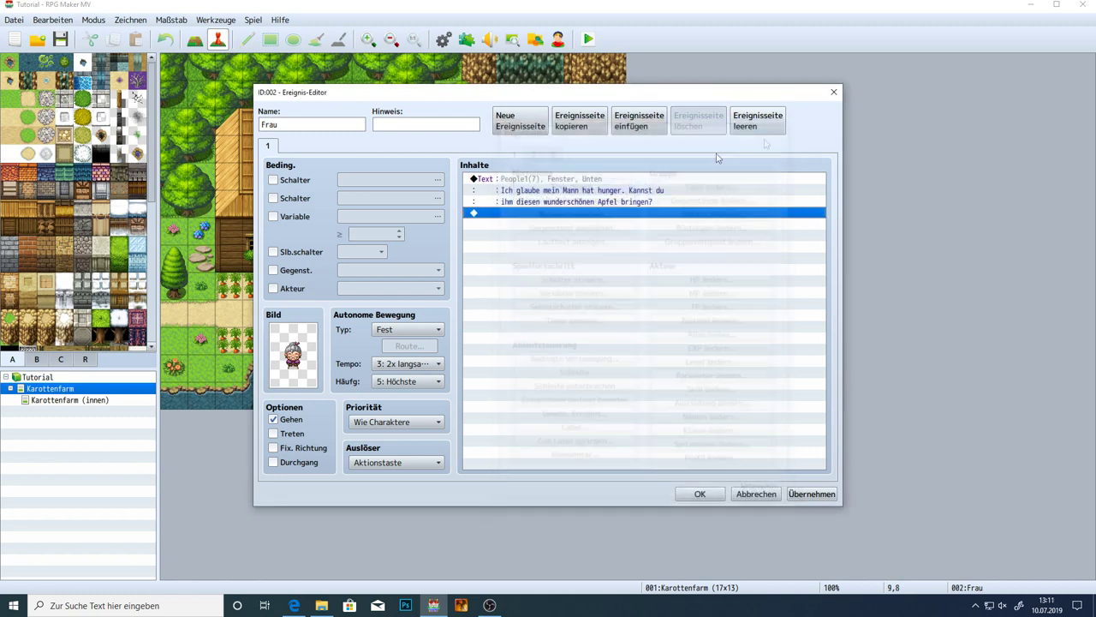
Begin an Auswahlmöglichkeiten zeigen command after the woman's message with the options Ja and Nein, leaving the other choices empty
double_click(514, 213)
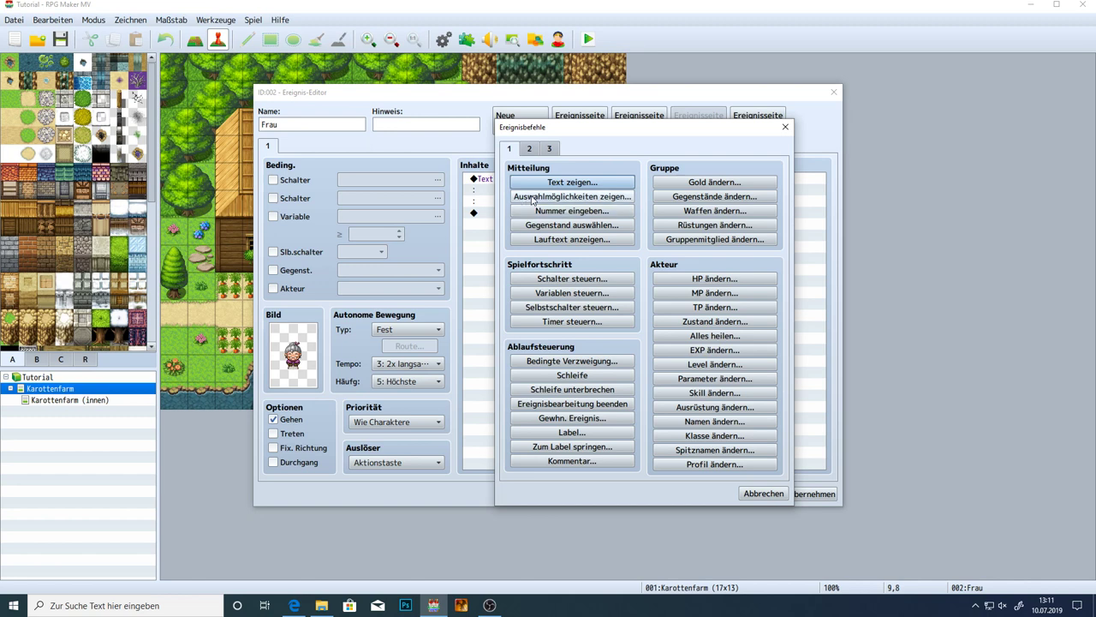
key(Tab)
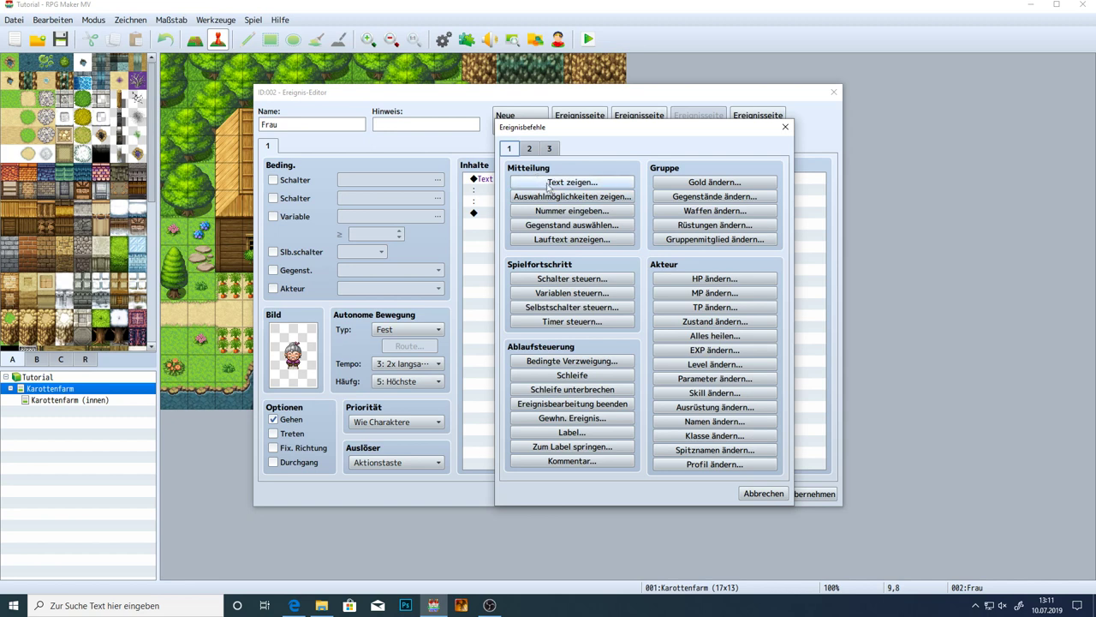
click(546, 198)
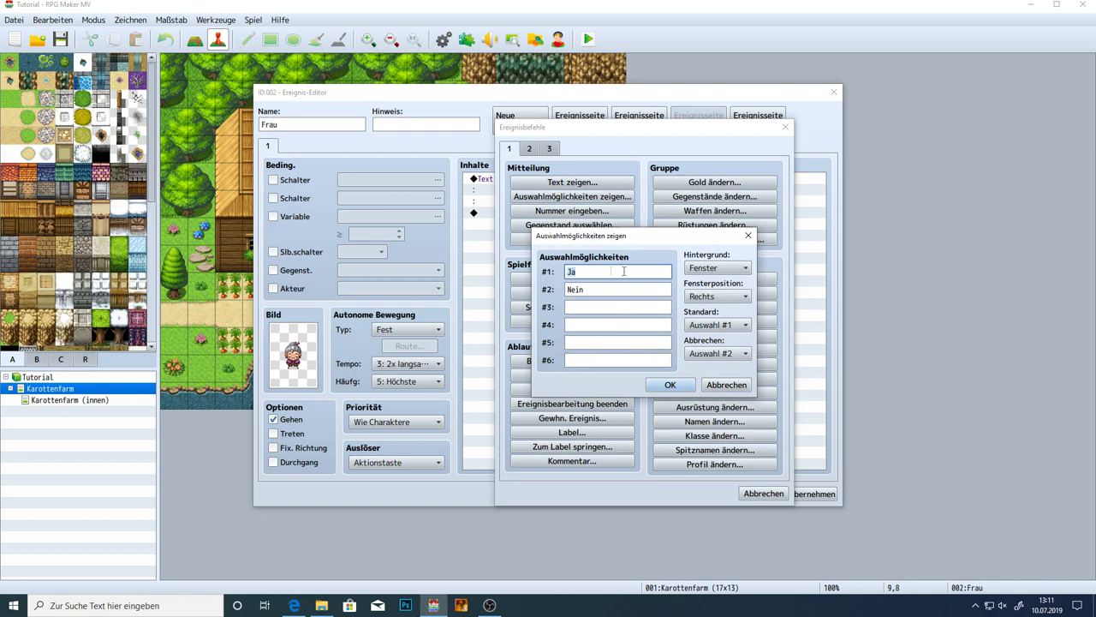
click(587, 358)
click(582, 343)
click(580, 325)
click(579, 307)
click(579, 289)
click(581, 274)
Review the choice window's display options, using Fenster as the background and Rechts as the window position
click(716, 297)
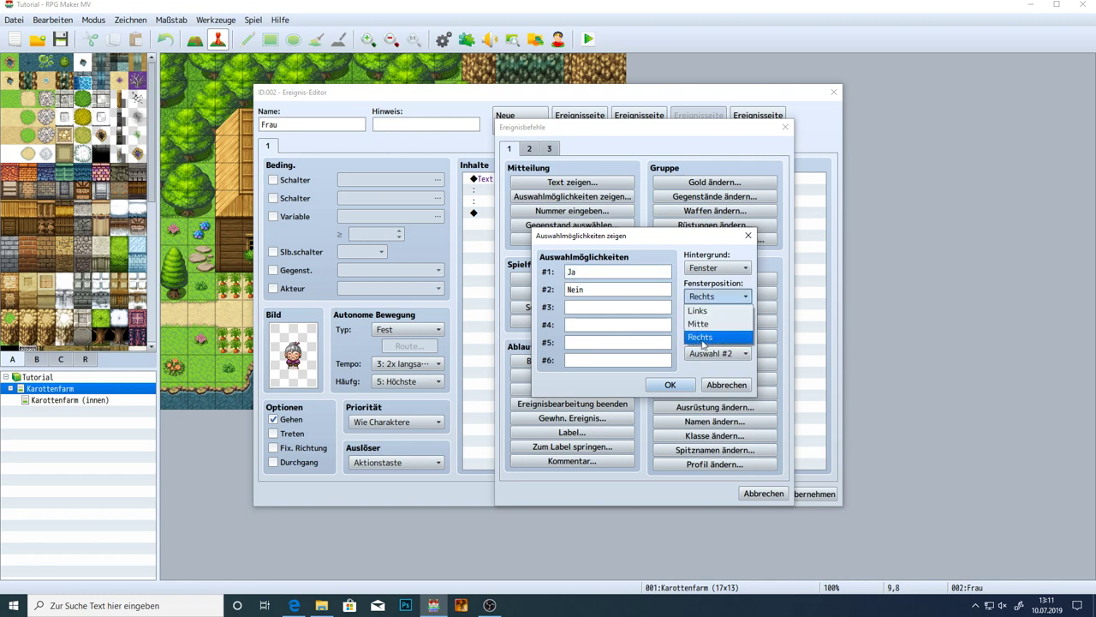
click(698, 296)
click(717, 267)
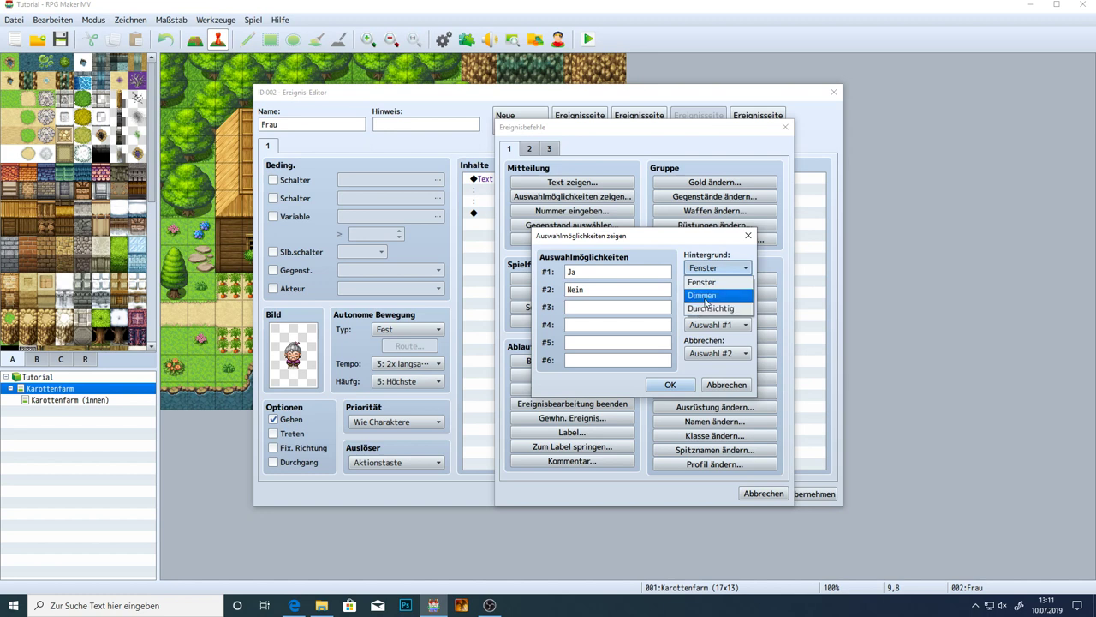
click(701, 282)
click(710, 296)
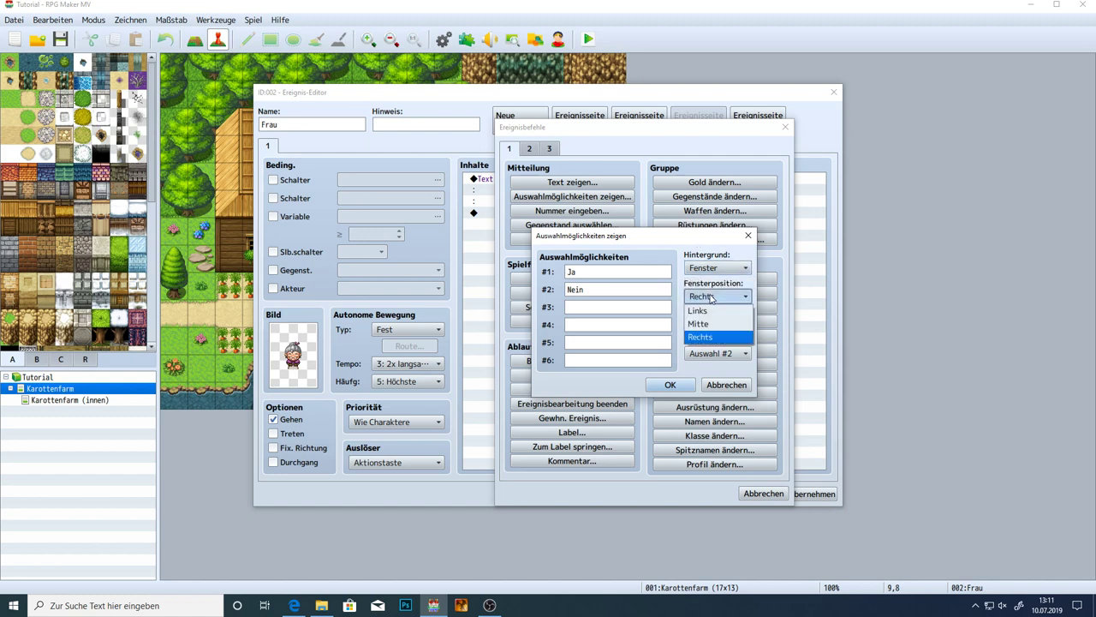
click(707, 336)
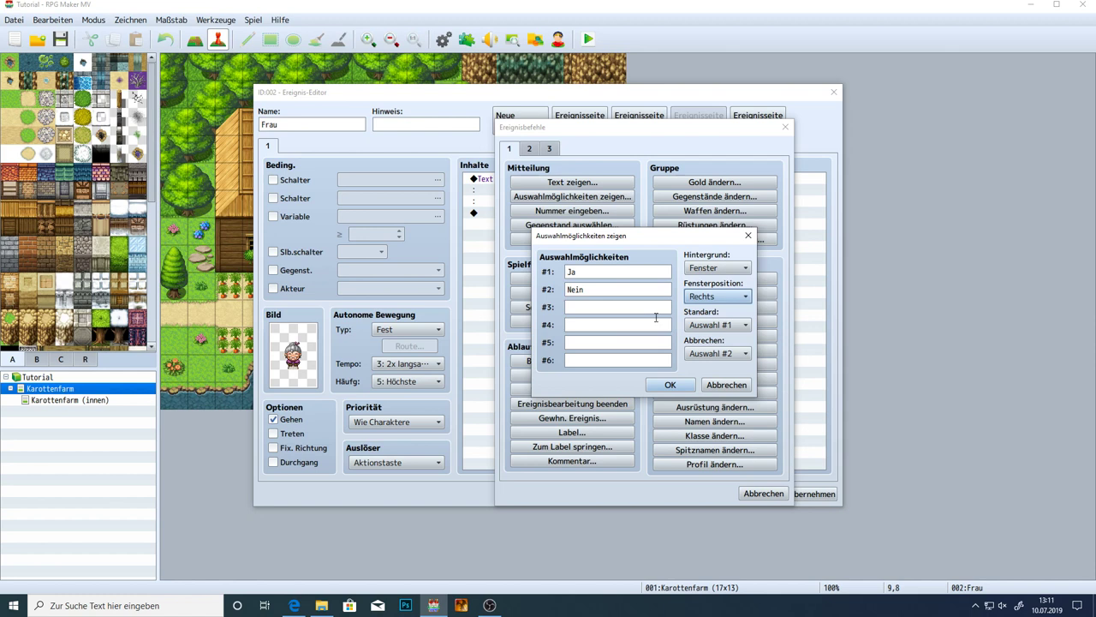
Try the Standard options of the choice command and settle on Auswahl #1 as the default
click(714, 326)
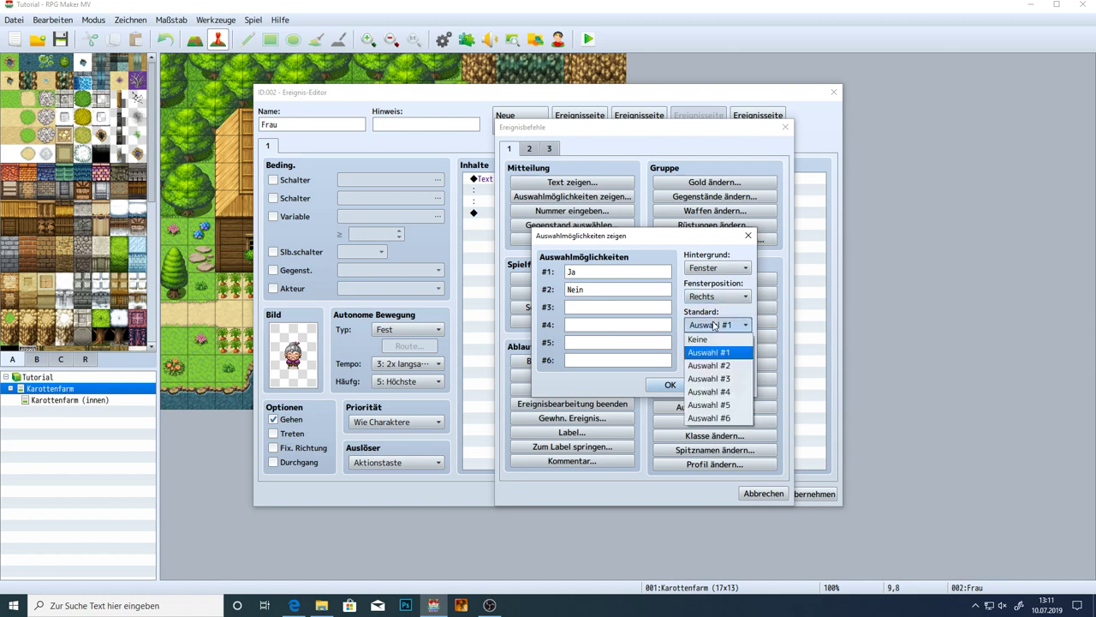
click(716, 354)
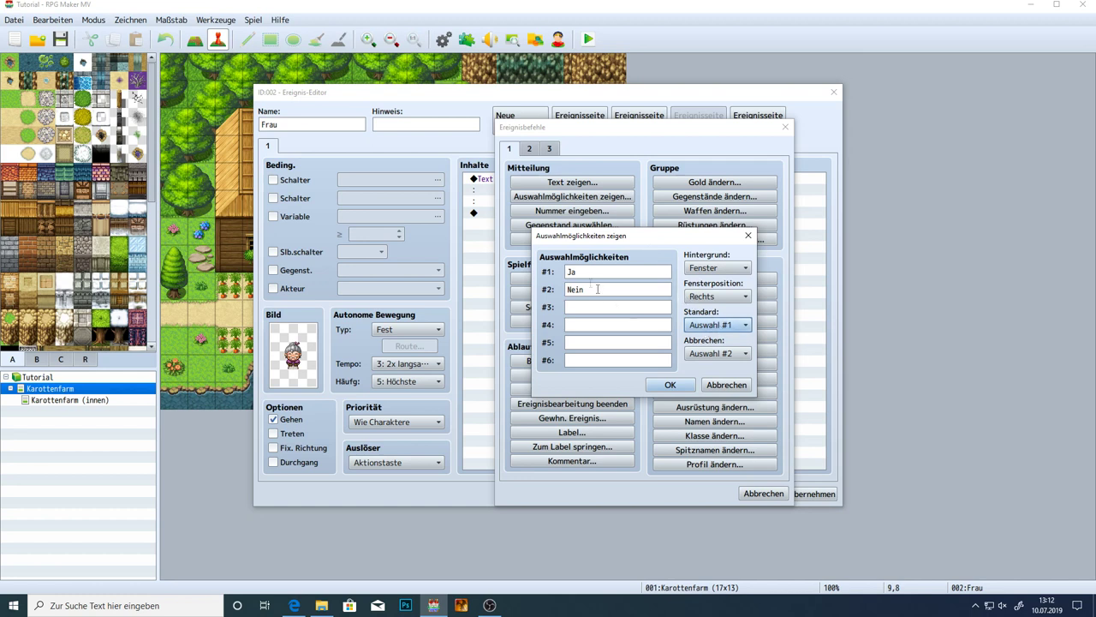
click(716, 325)
click(714, 364)
click(706, 326)
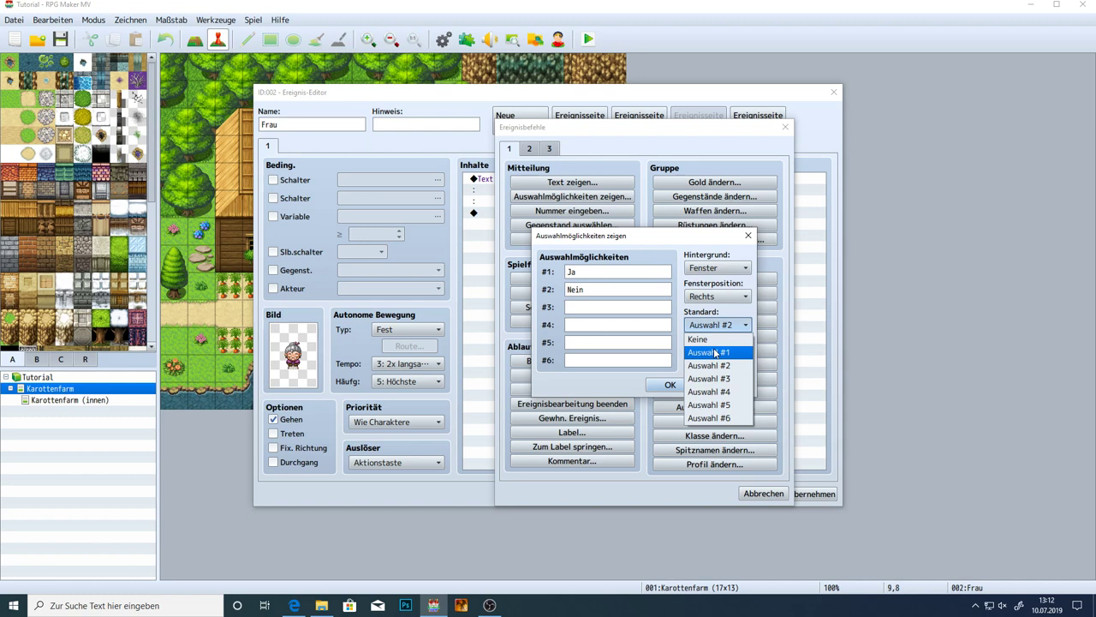
click(716, 352)
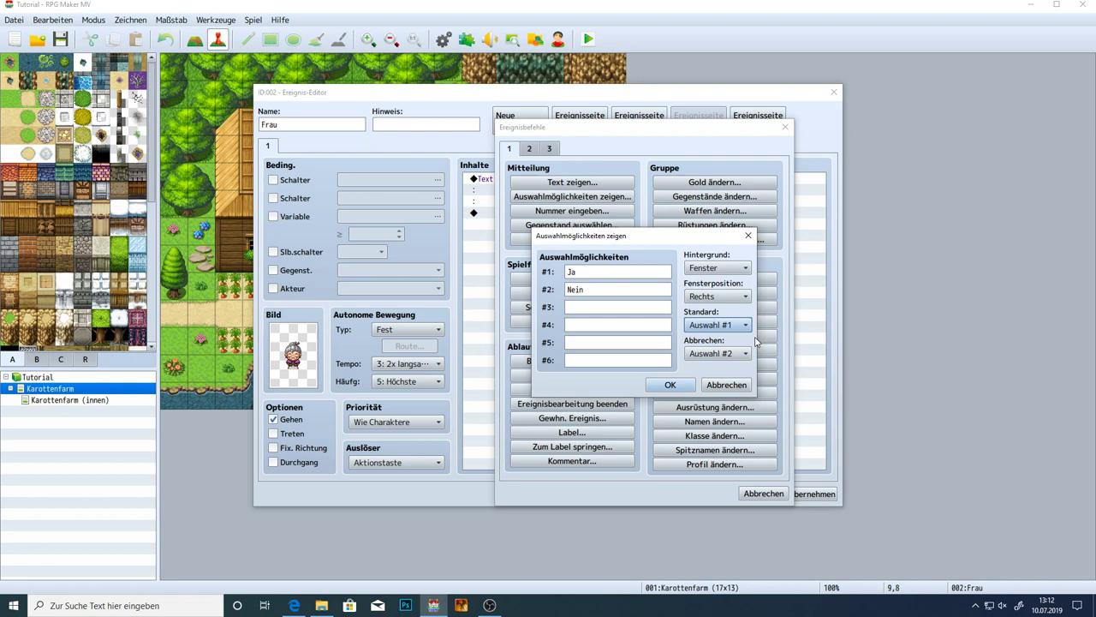
Try the Abbrechen options Nicht zulassen and Auswahl #1 for the choice command, and settle on Auswahl #2
click(732, 354)
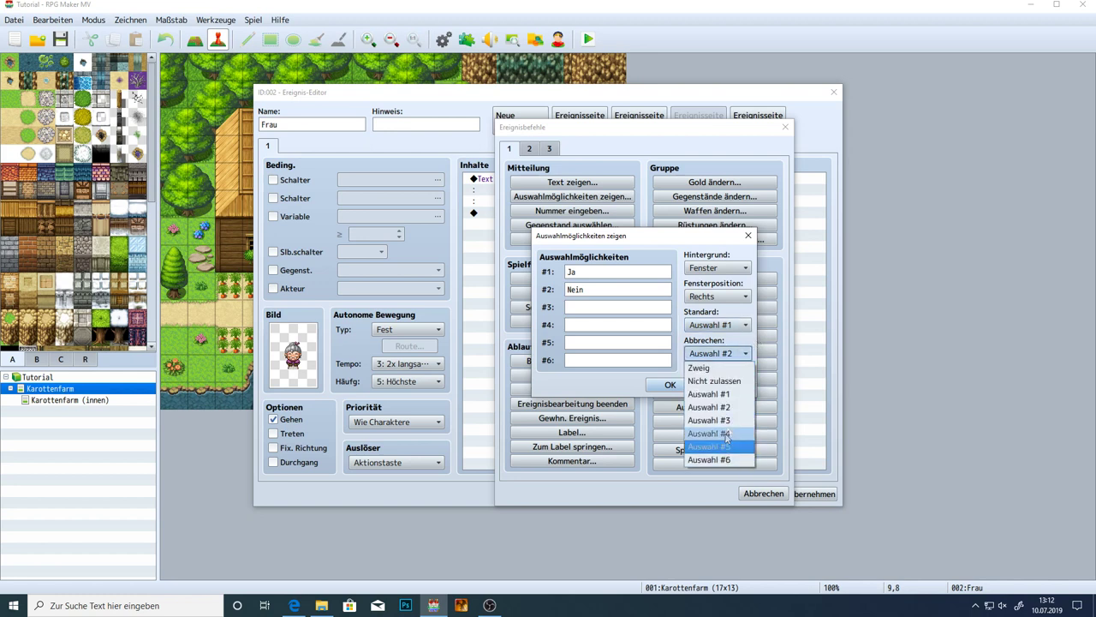
click(753, 348)
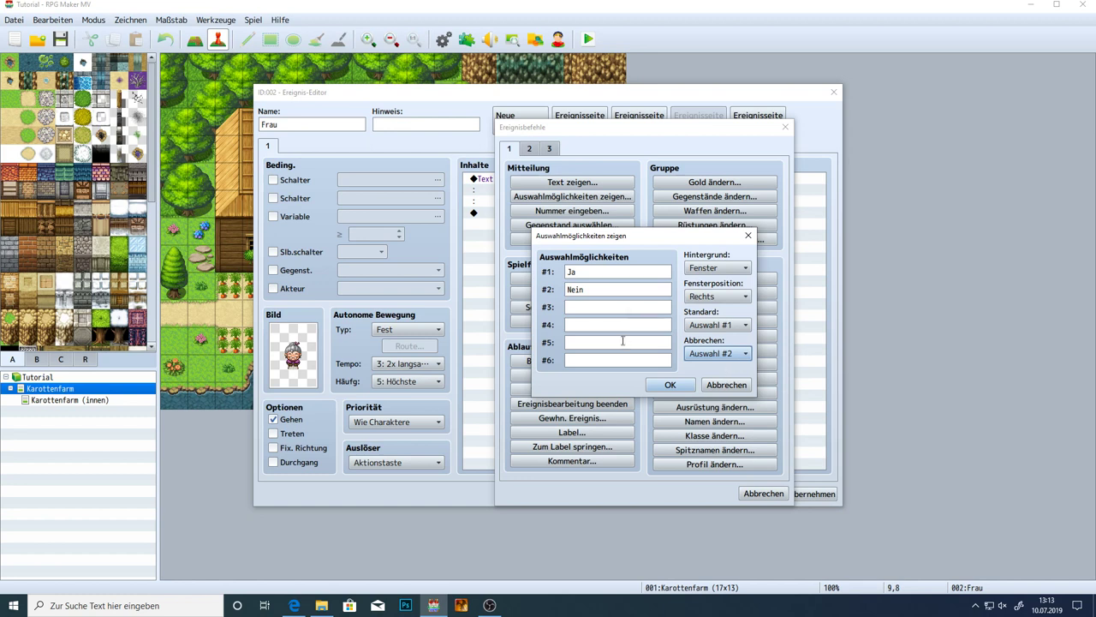
click(718, 352)
click(718, 379)
click(718, 353)
click(715, 394)
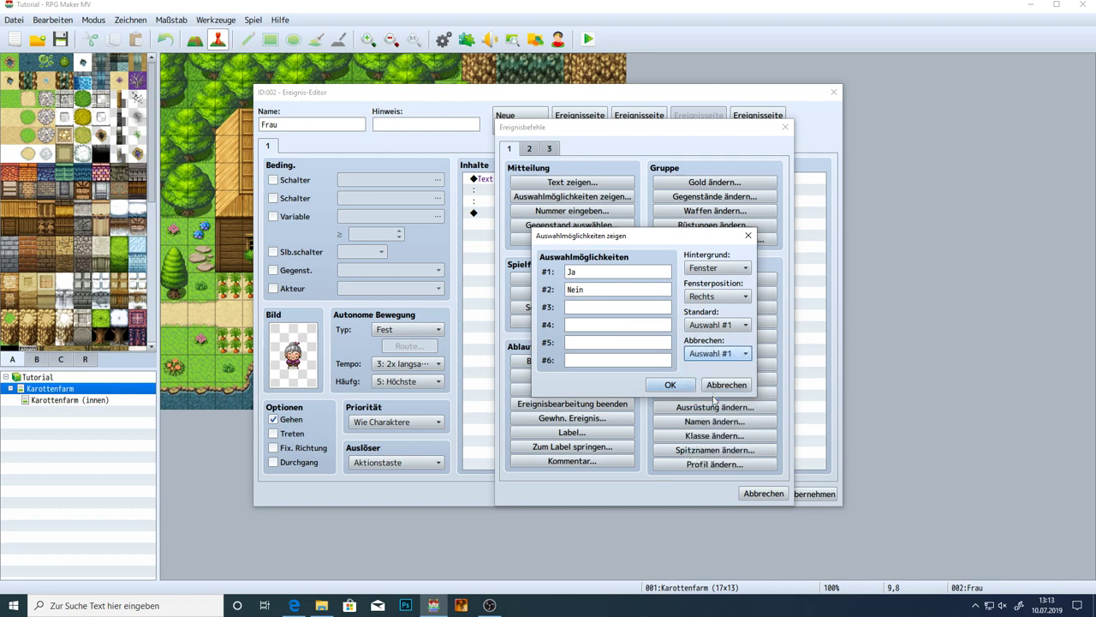
click(718, 353)
click(716, 406)
Insert the Ja/Nein choice into the Frau event and select the empty line in its Nein branch
double_click(593, 291)
click(626, 290)
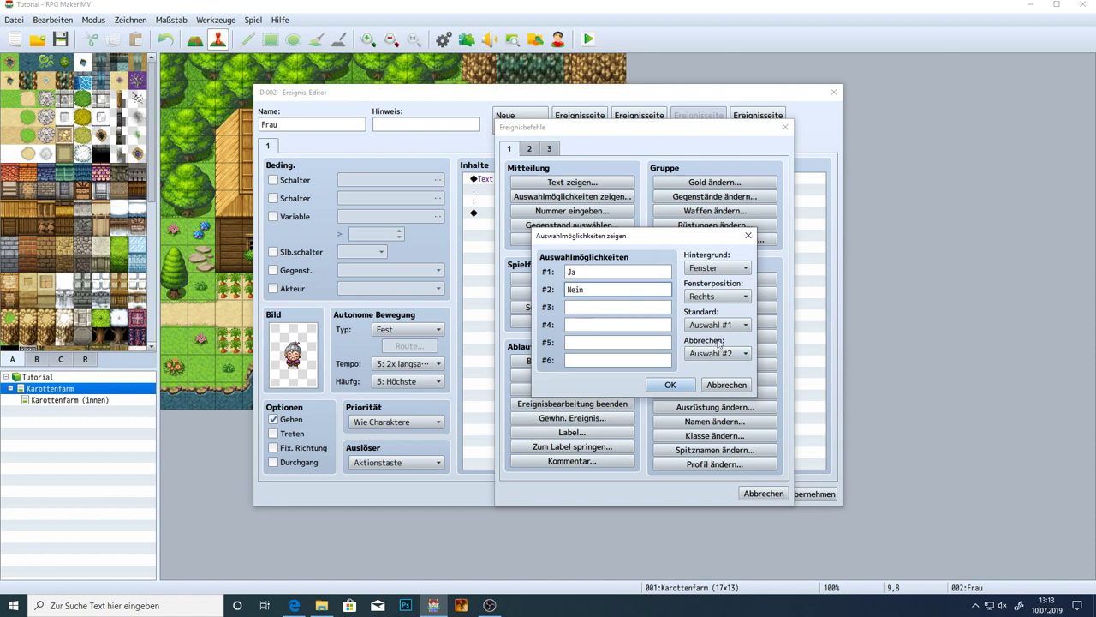
click(601, 323)
click(591, 343)
click(590, 290)
double_click(597, 271)
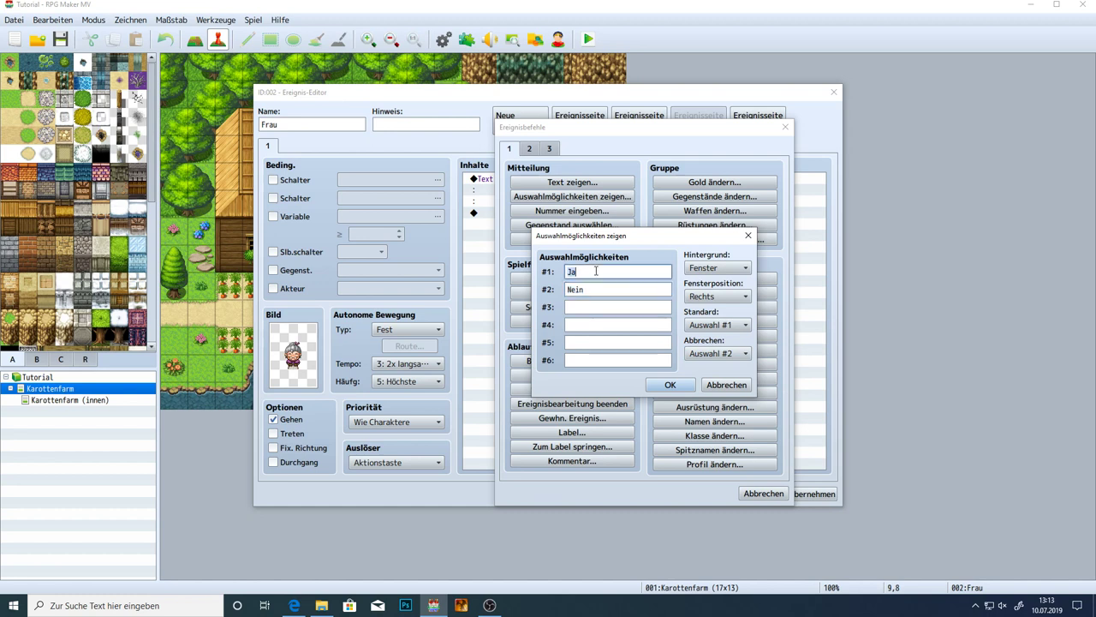
click(667, 386)
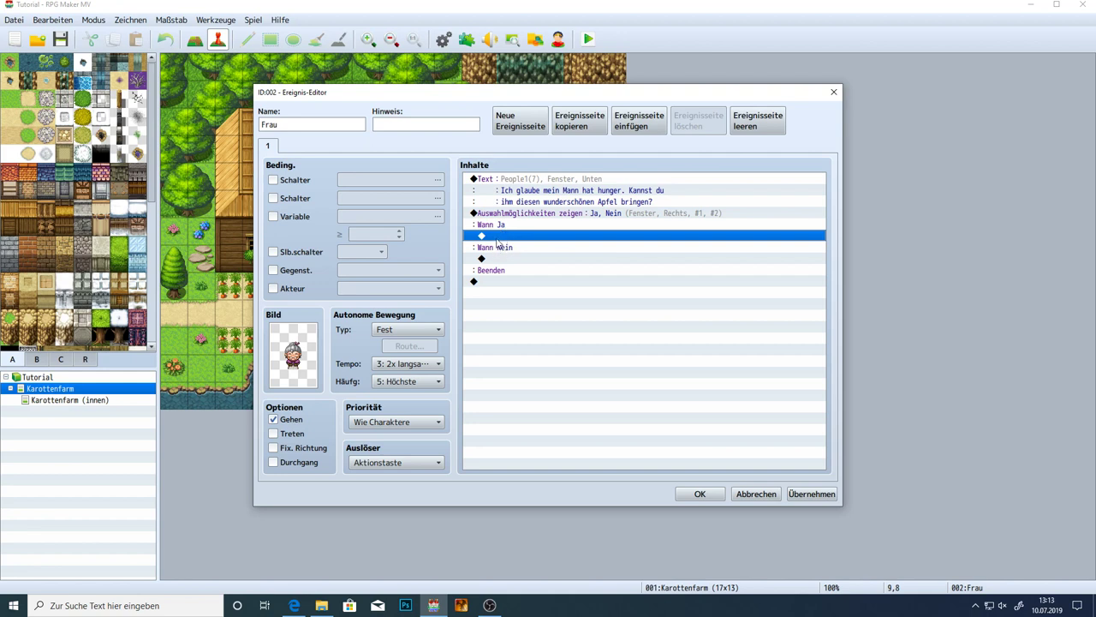
click(502, 259)
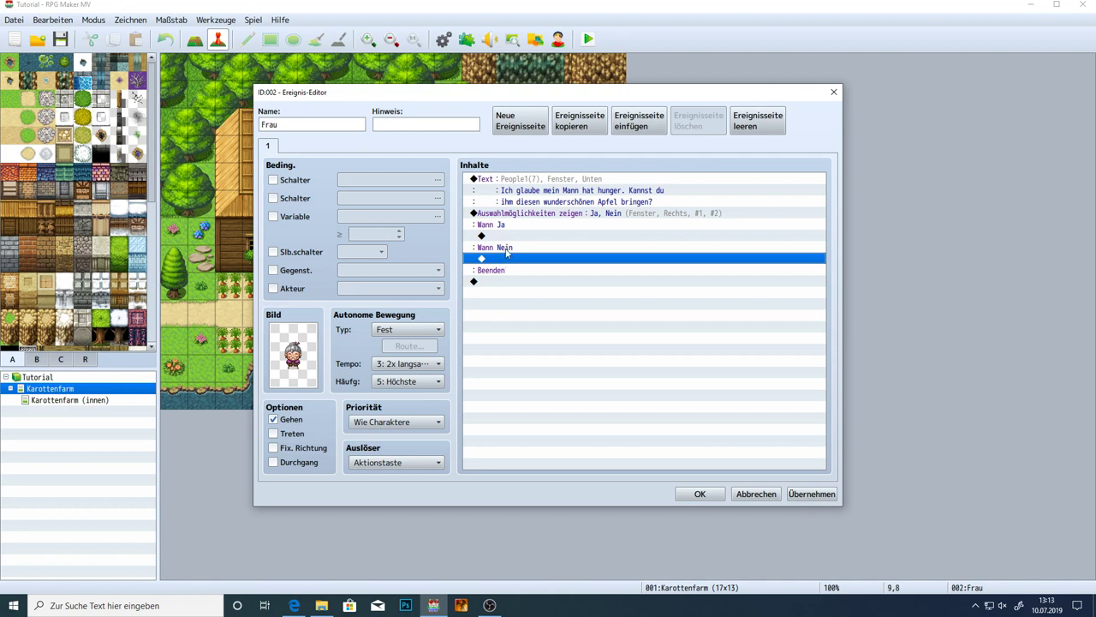
Add a text in the Ja branch with the first Actor1 portrait saying "Na klar helfe ich dir."
click(504, 282)
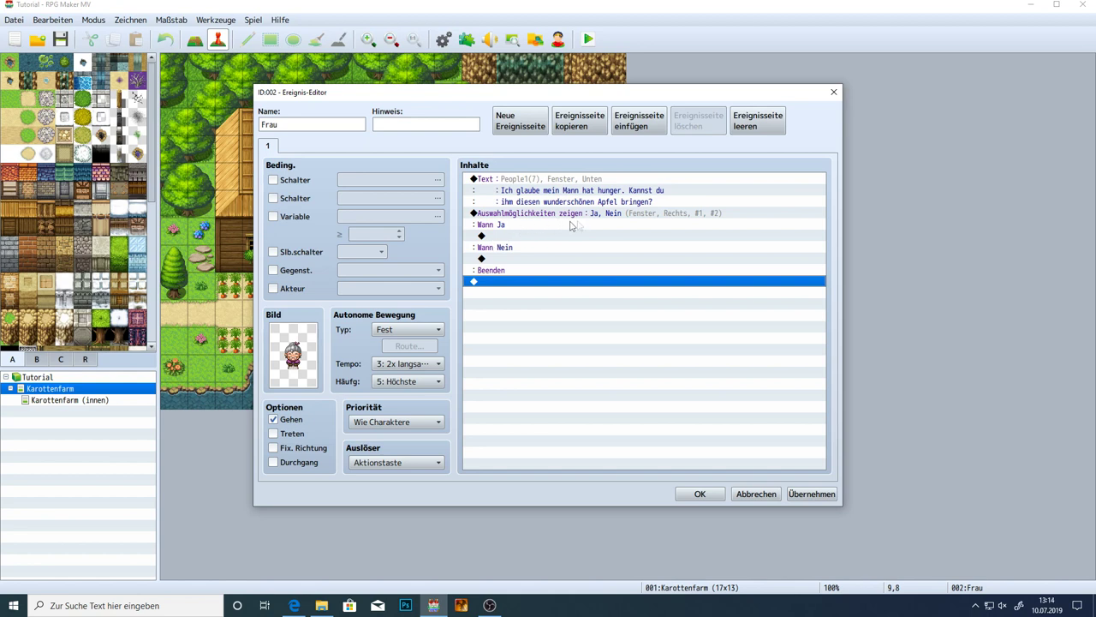
click(517, 239)
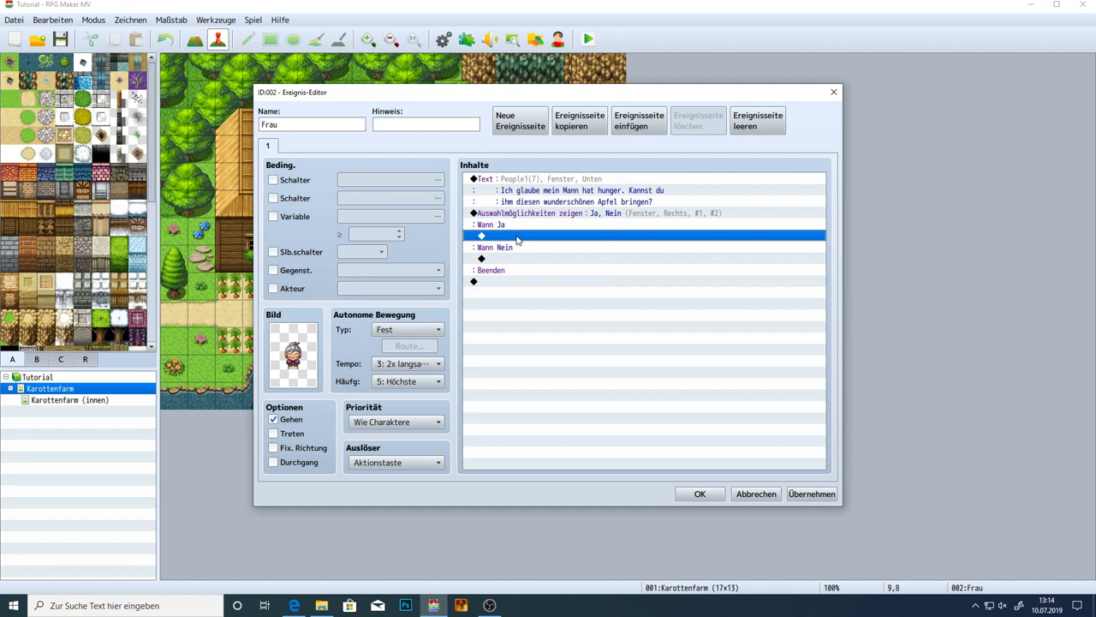
double_click(517, 239)
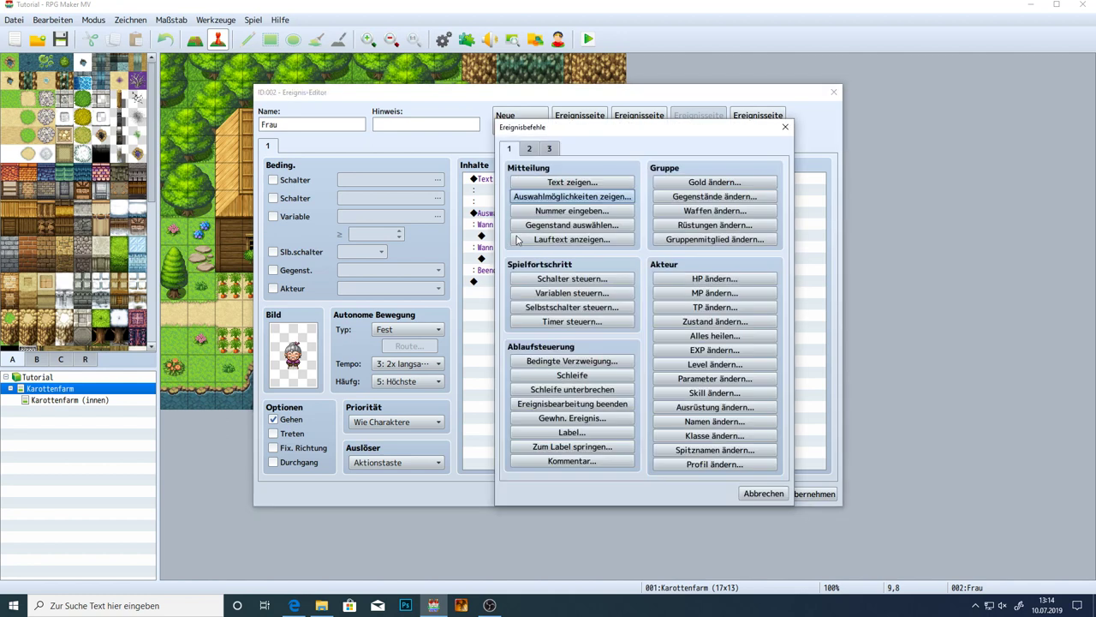
click(547, 184)
double_click(516, 300)
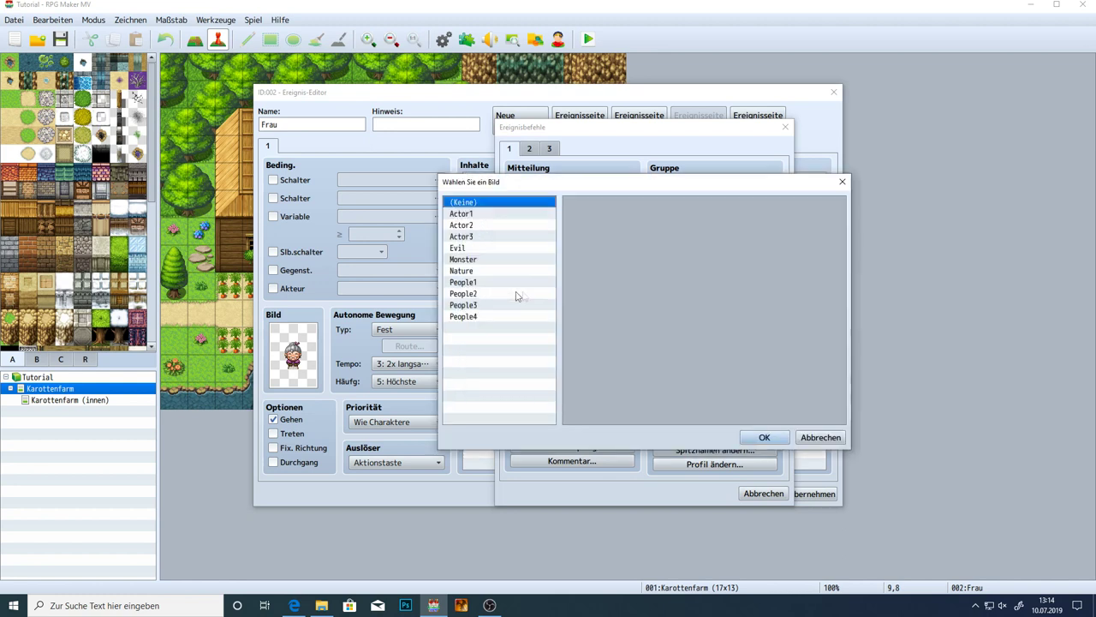
click(477, 214)
double_click(477, 215)
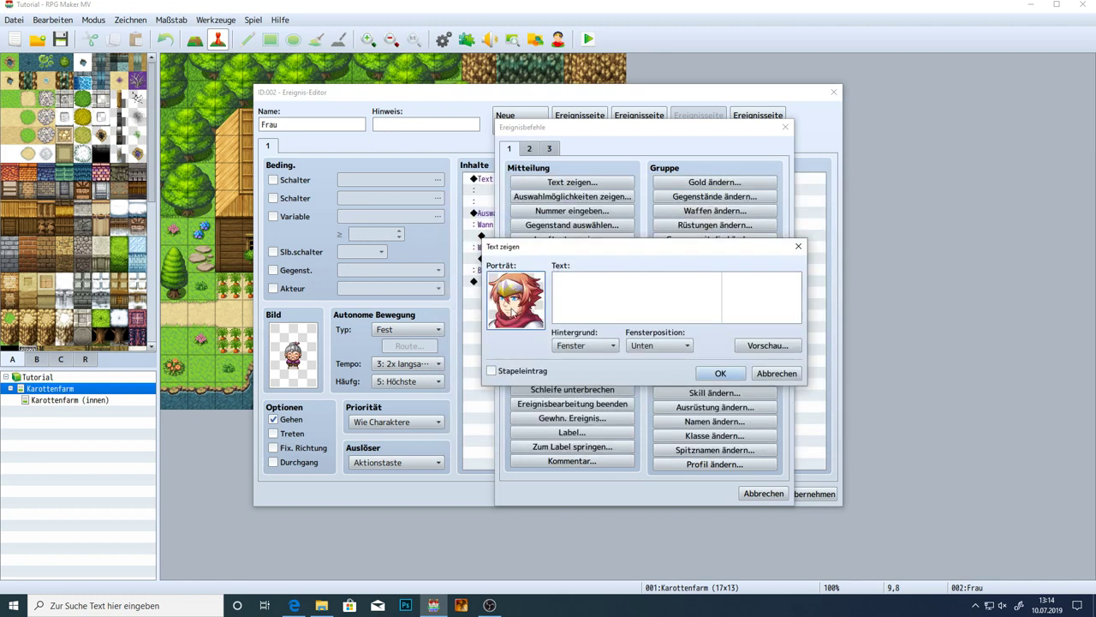
text(N)
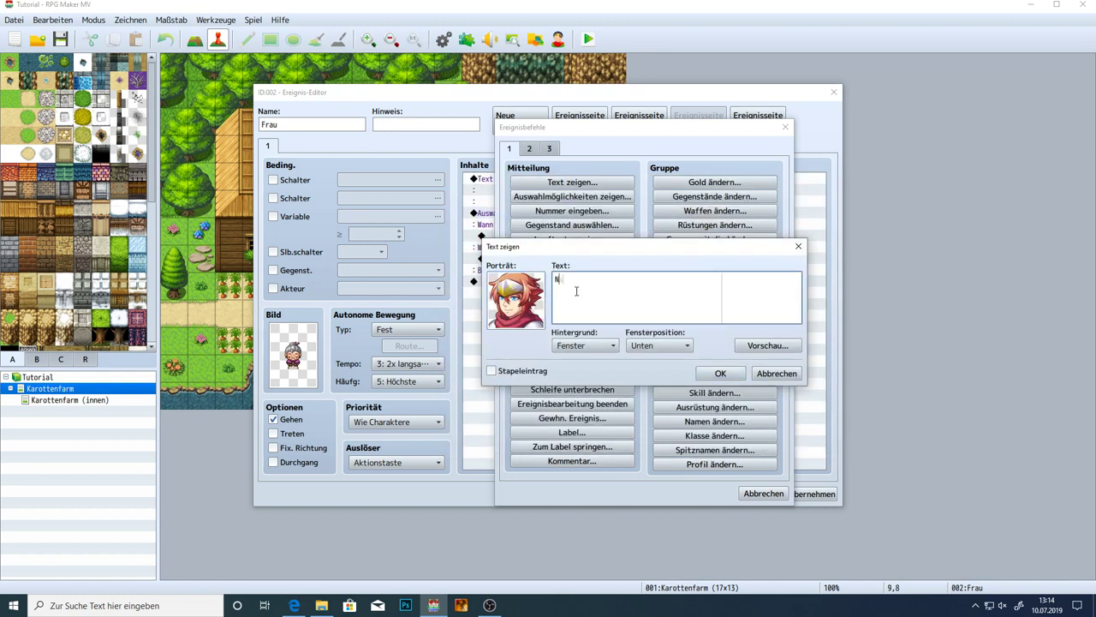
text(a klar helfe ich dir.)
click(720, 373)
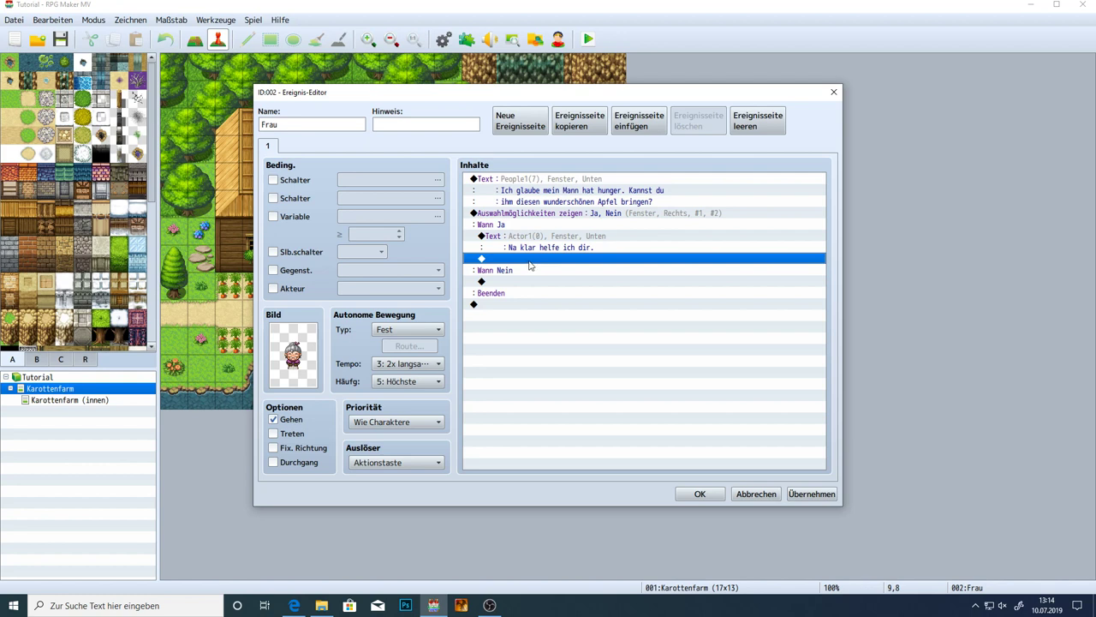
click(529, 247)
click(526, 259)
click(512, 225)
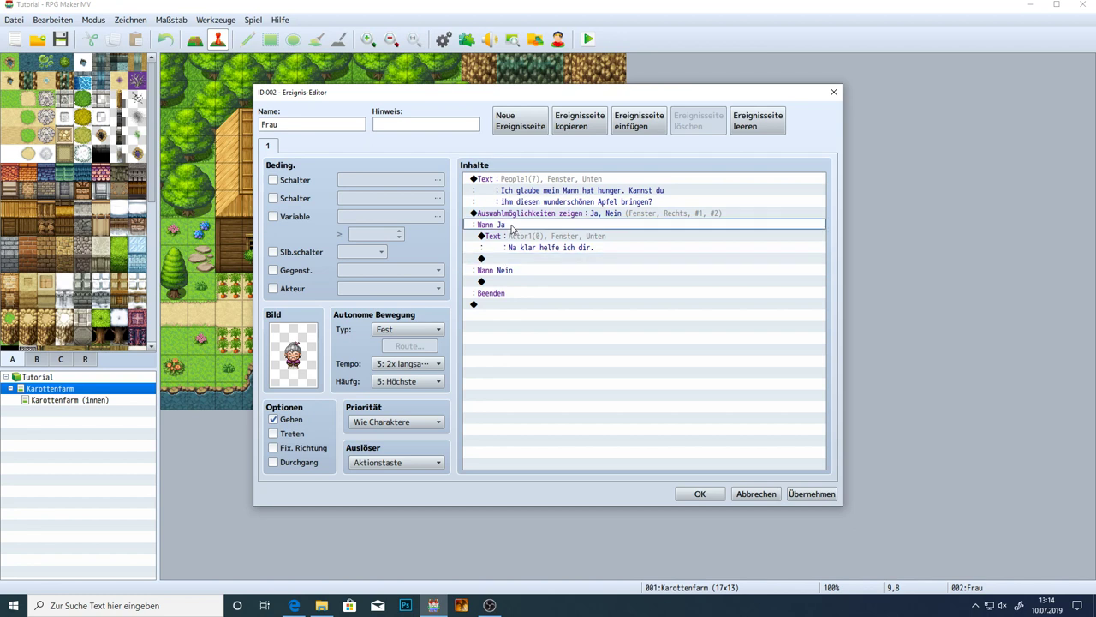
click(515, 272)
Open the event commands for the empty line below the hero's reply and view the choice command's settings without inserting it
click(500, 259)
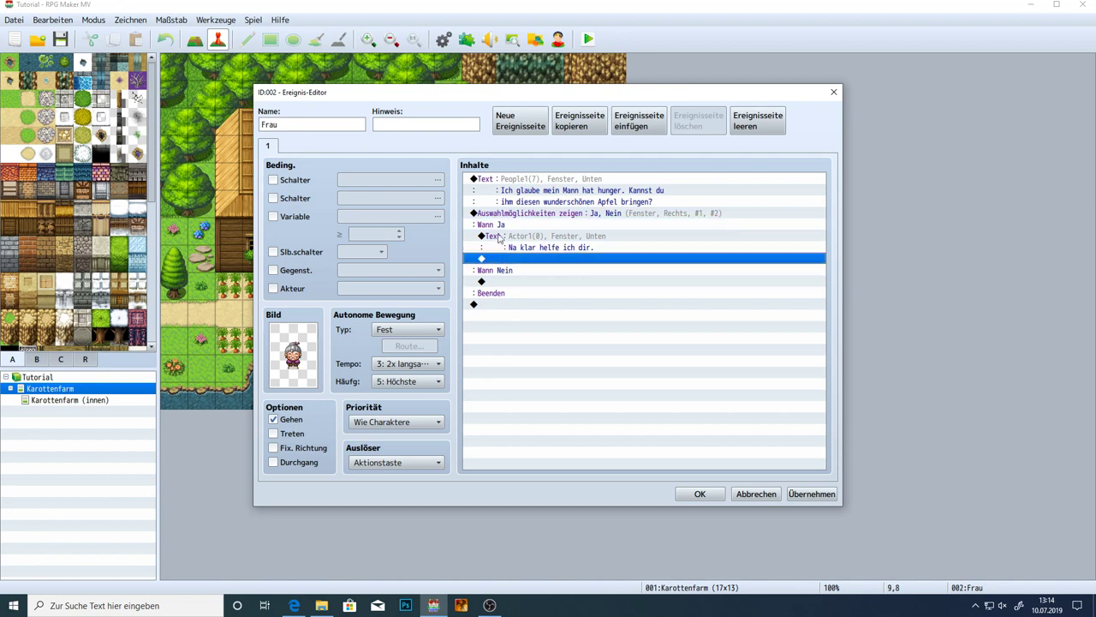
double_click(537, 260)
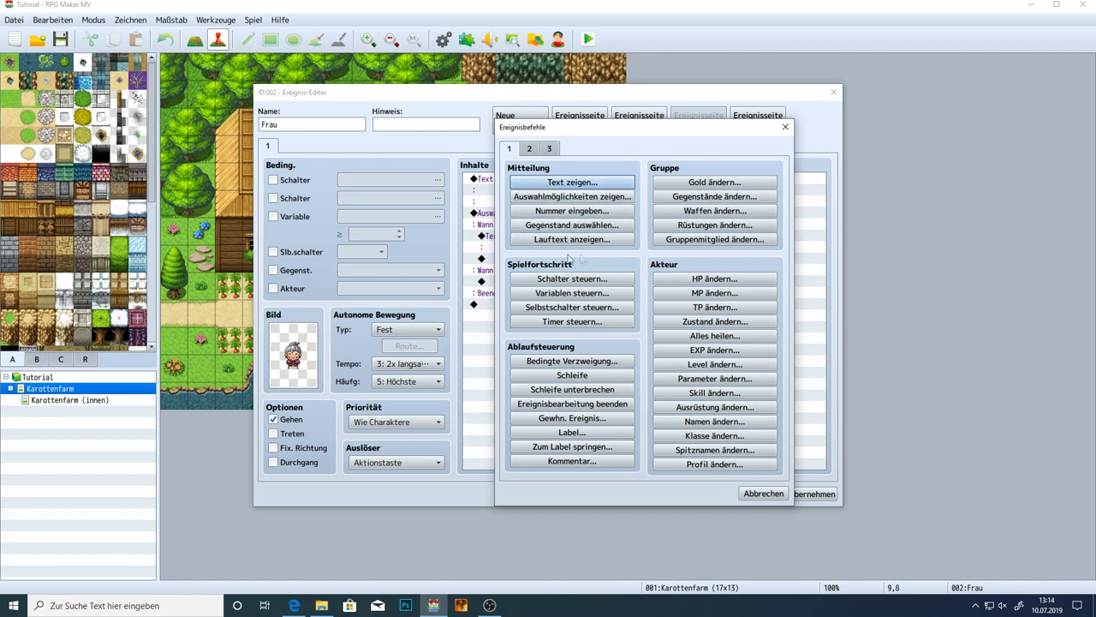
mouse_move(625, 134)
mouse_down()
mouse_move(690, 282)
mouse_move(659, 127)
mouse_move(751, 139)
mouse_move(773, 128)
mouse_move(634, 136)
mouse_up()
click(582, 199)
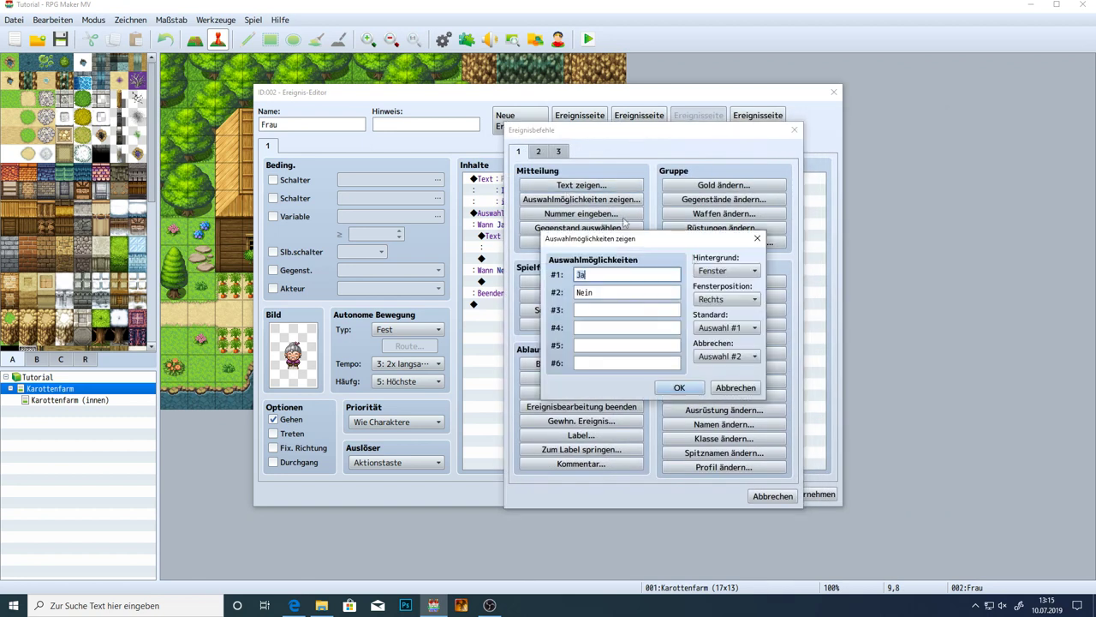
click(760, 239)
Add the woman's answer "Danke, dass du mir helfen willst." to the Ja branch, using the old woman's People1 portrait
click(542, 184)
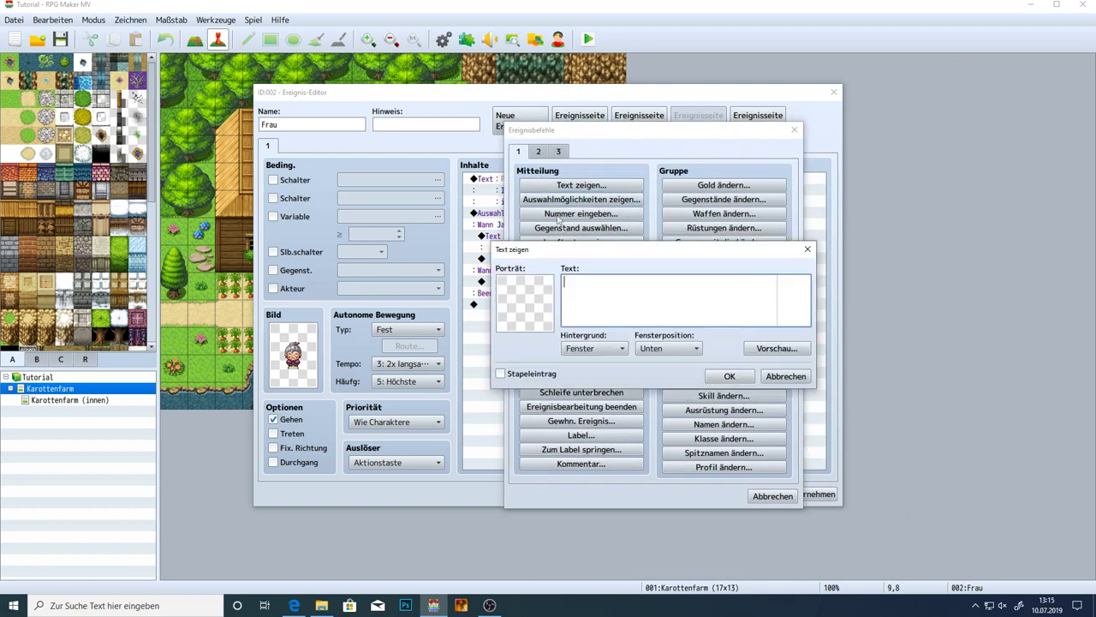
double_click(532, 288)
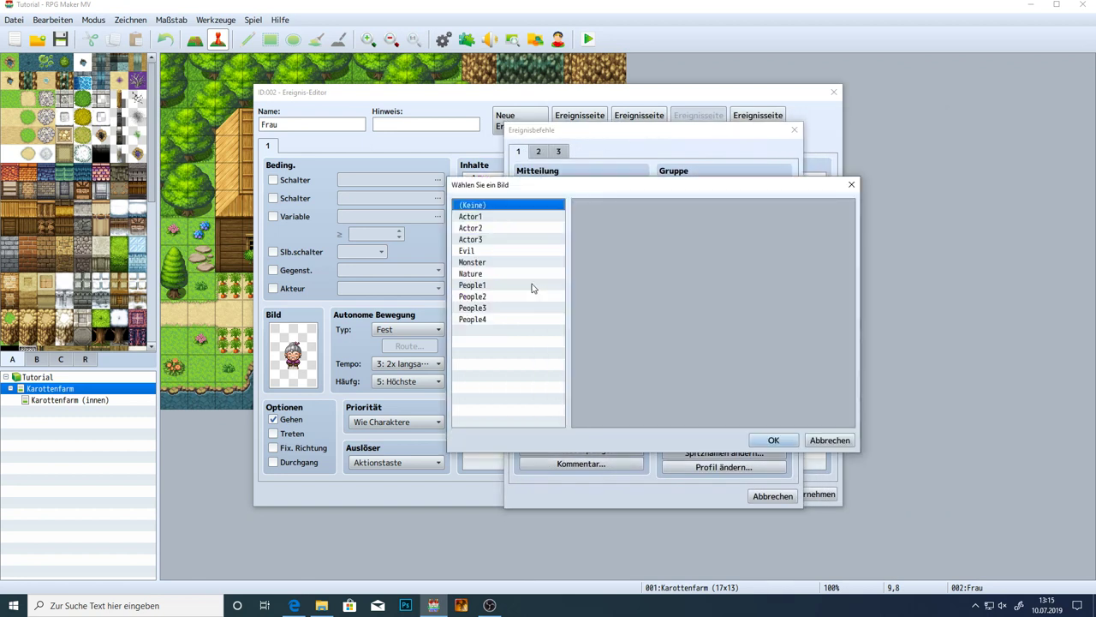
click(480, 285)
click(757, 273)
double_click(757, 272)
click(619, 316)
text(Danke,)
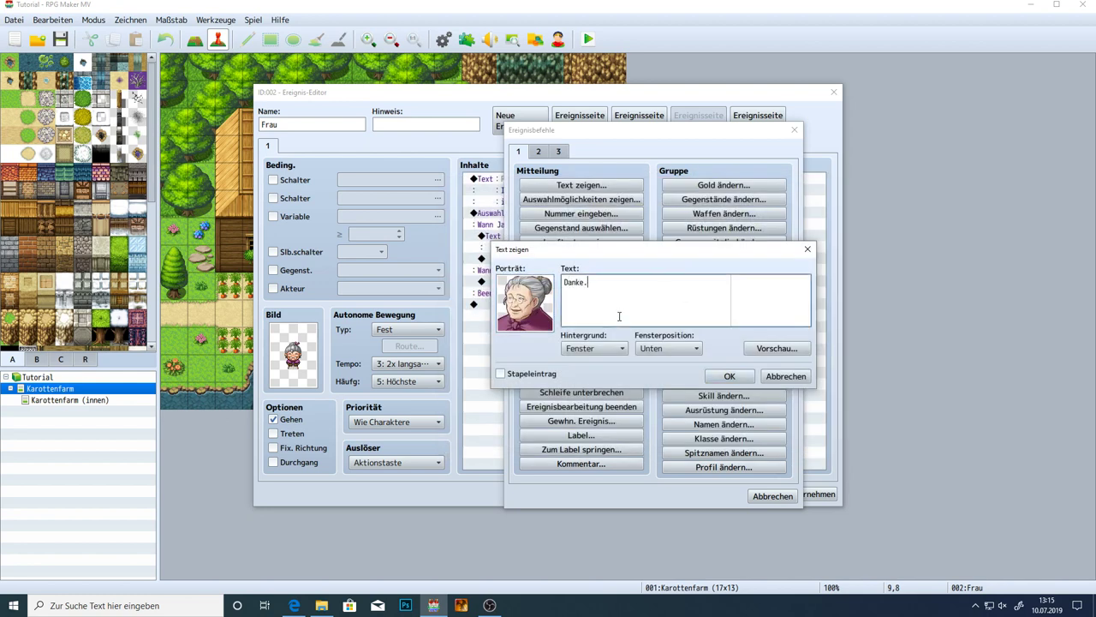
text( dass du mir helfen willst.)
click(729, 376)
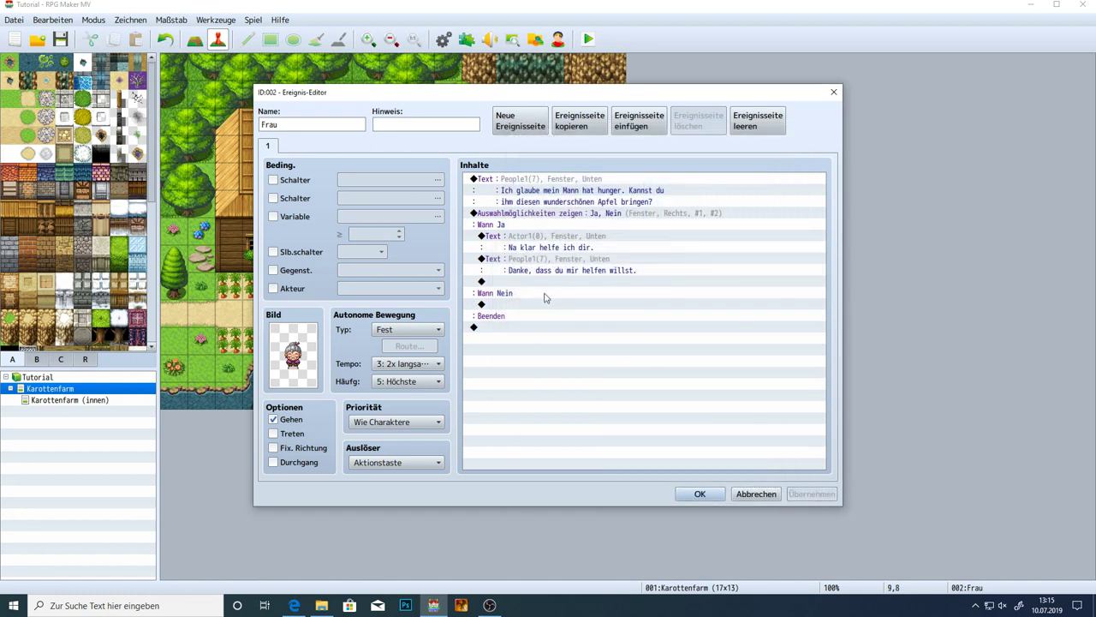
Start a text without a portrait below the woman's answer, reading "Du hast einen Apfel erhalten."
double_click(517, 282)
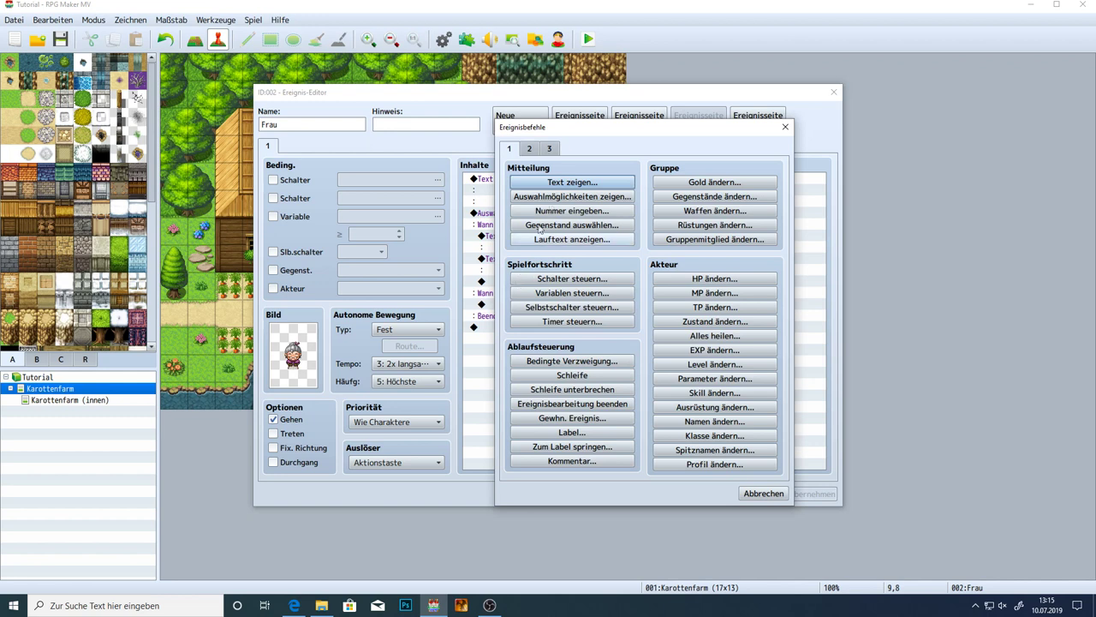
click(562, 181)
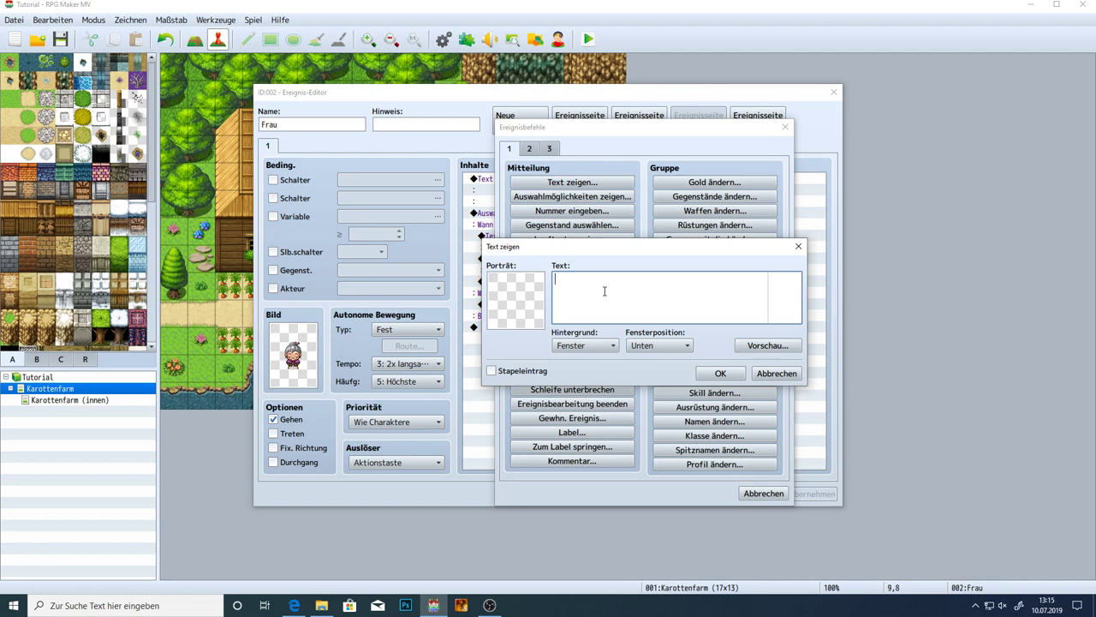
text(Du hast einen APfel)
key(BackSpace)
key(BackSpace)
key(BackSpace)
text(fel erhalten.)
Insert the text color code \c[n] directly before the word Apfel in the message
mouse_move(672, 292)
text(\c[)
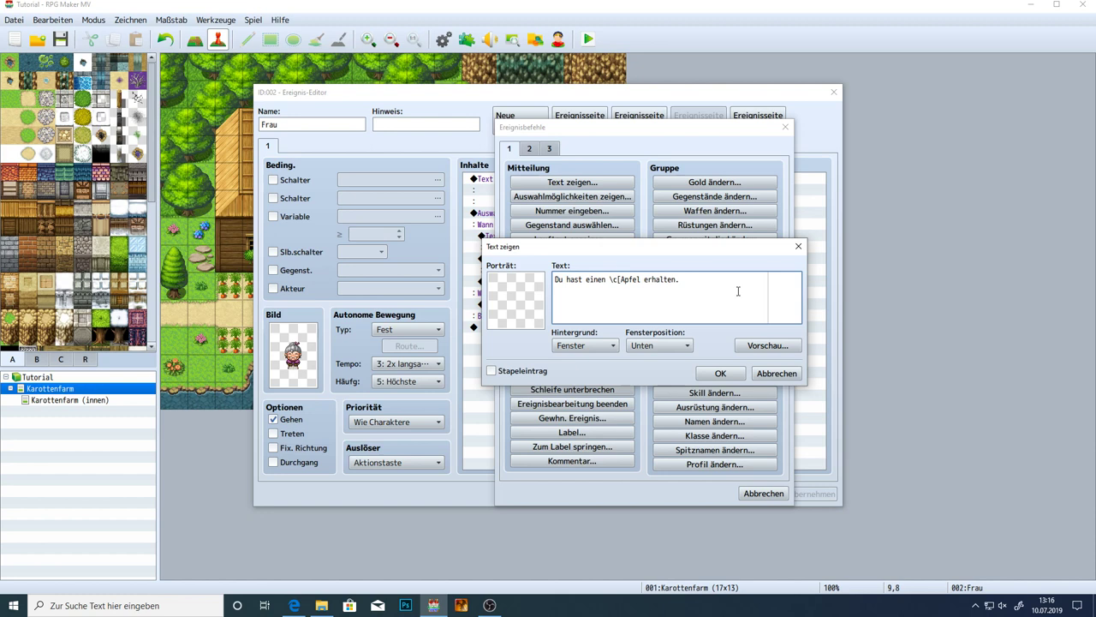
text(n)
text(])
Switch to Edge and examine the numbered color chart for the \c code in the Custom text color forum thread
click(294, 604)
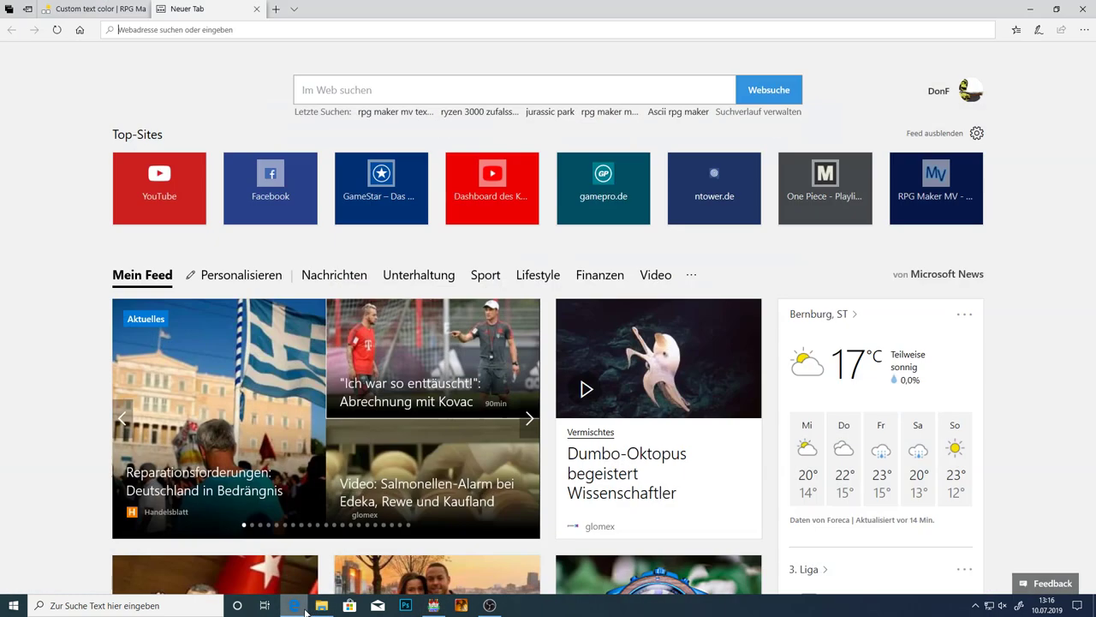
click(92, 8)
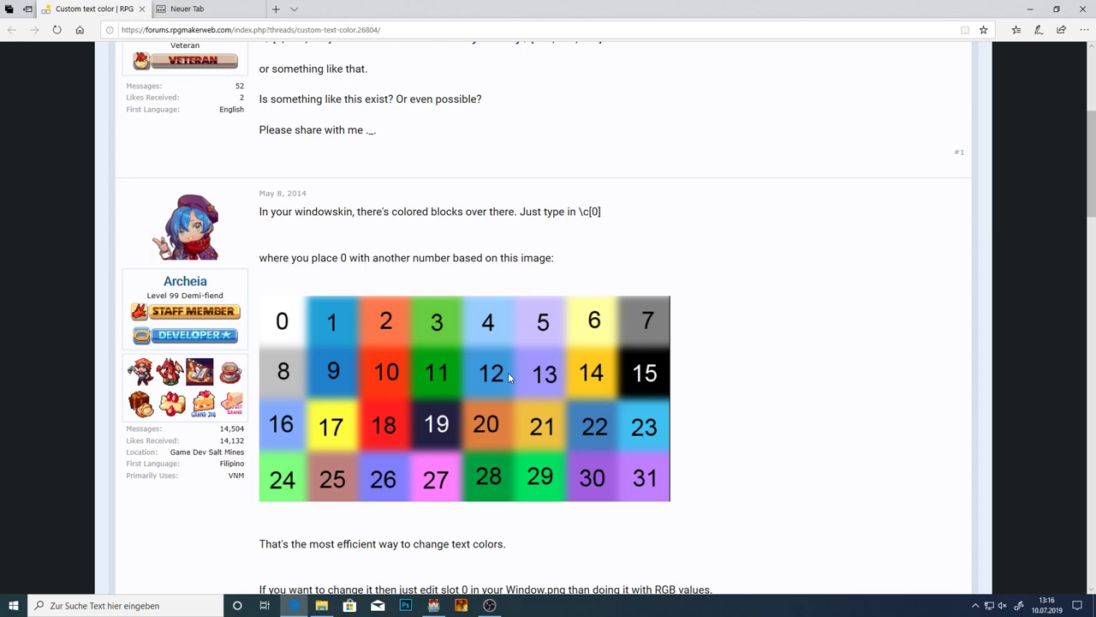
scroll(508, 378, down, 1)
scroll(507, 372, down, 1)
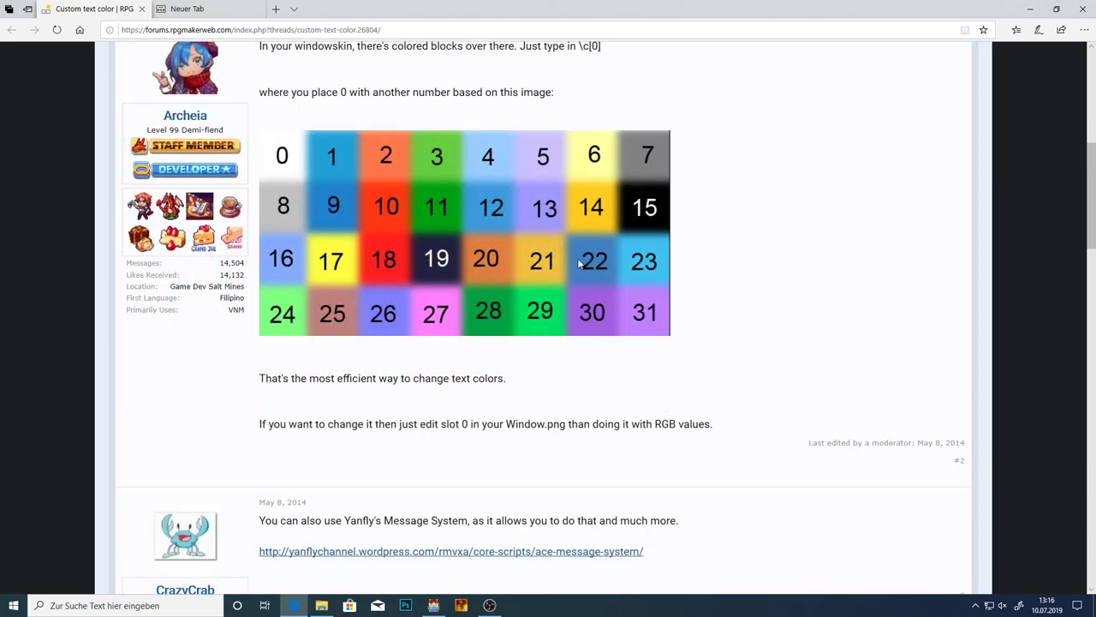
scroll(578, 261, up, 6)
scroll(579, 262, down, 6)
scroll(579, 257, up, 5)
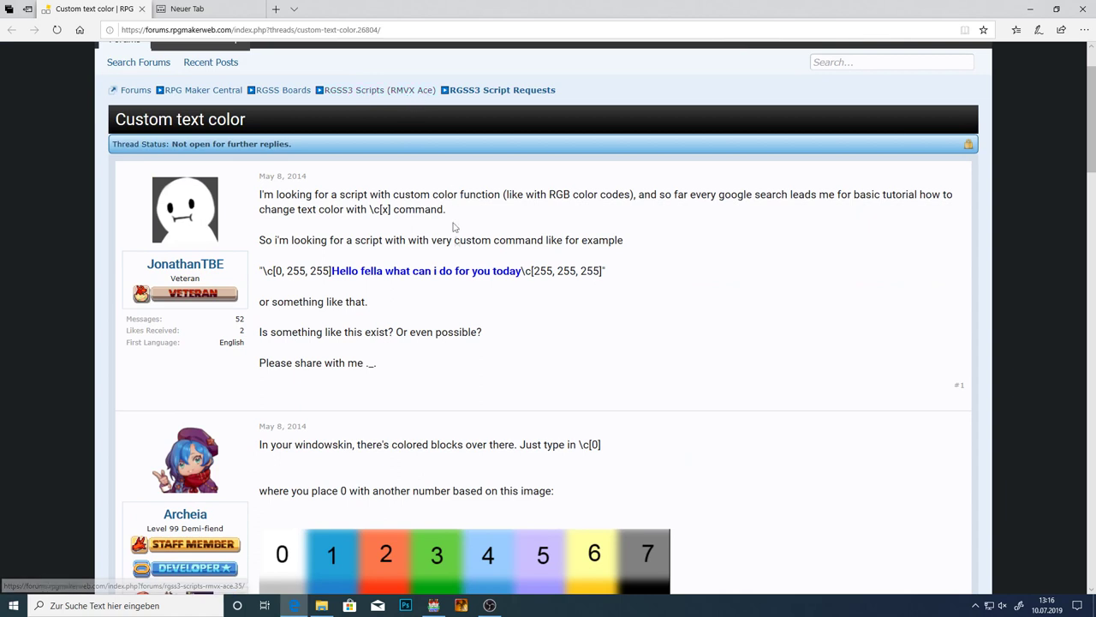
scroll(469, 287, down, 4)
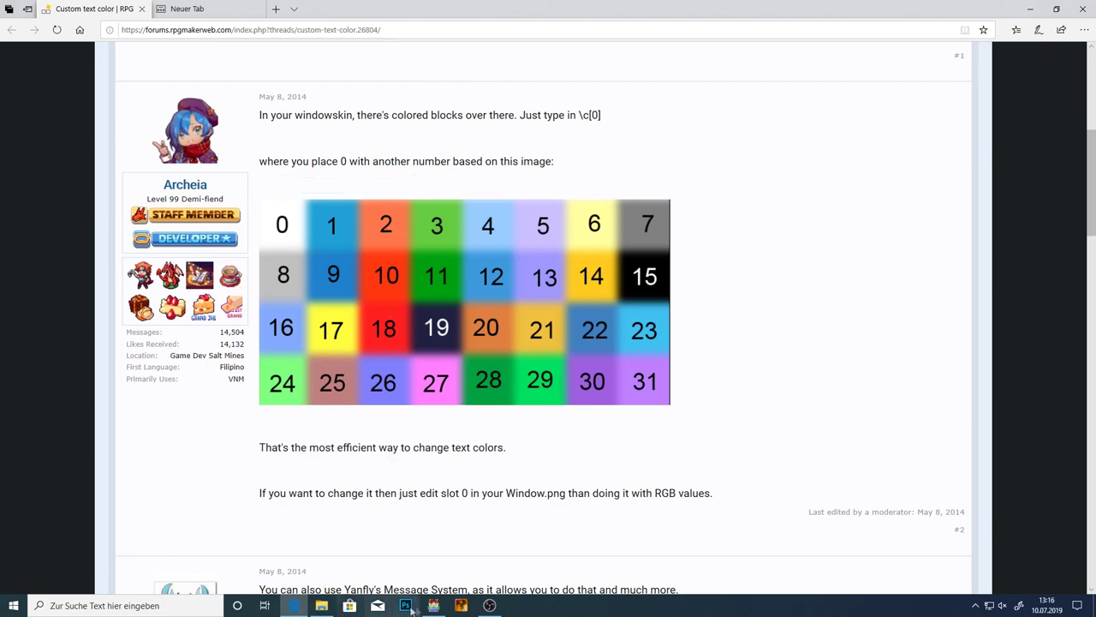
mouse_move(437, 607)
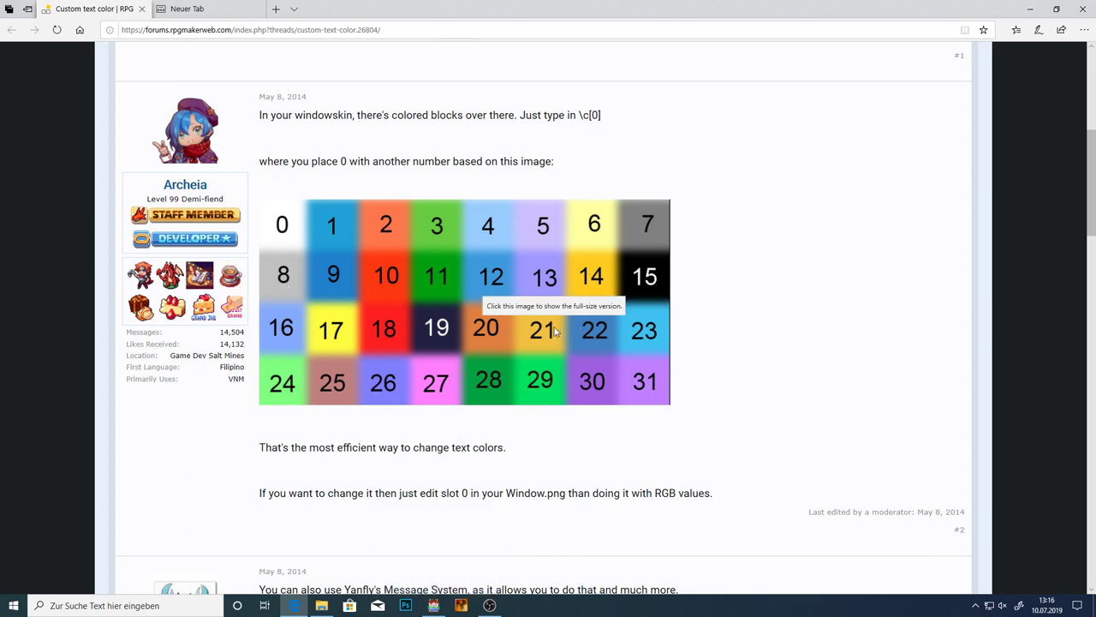
Look through the replies of the Custom text color thread and return to its color chart to choose a number
scroll(553, 330, up, 5)
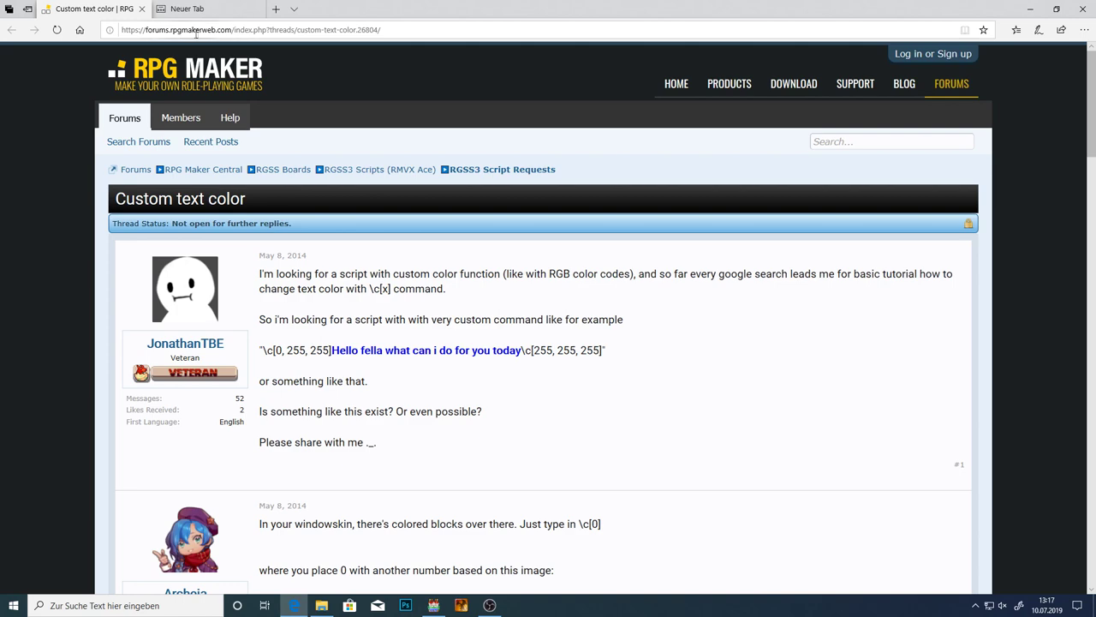
scroll(445, 304, down, 3)
scroll(444, 305, down, 4)
scroll(358, 320, up, 4)
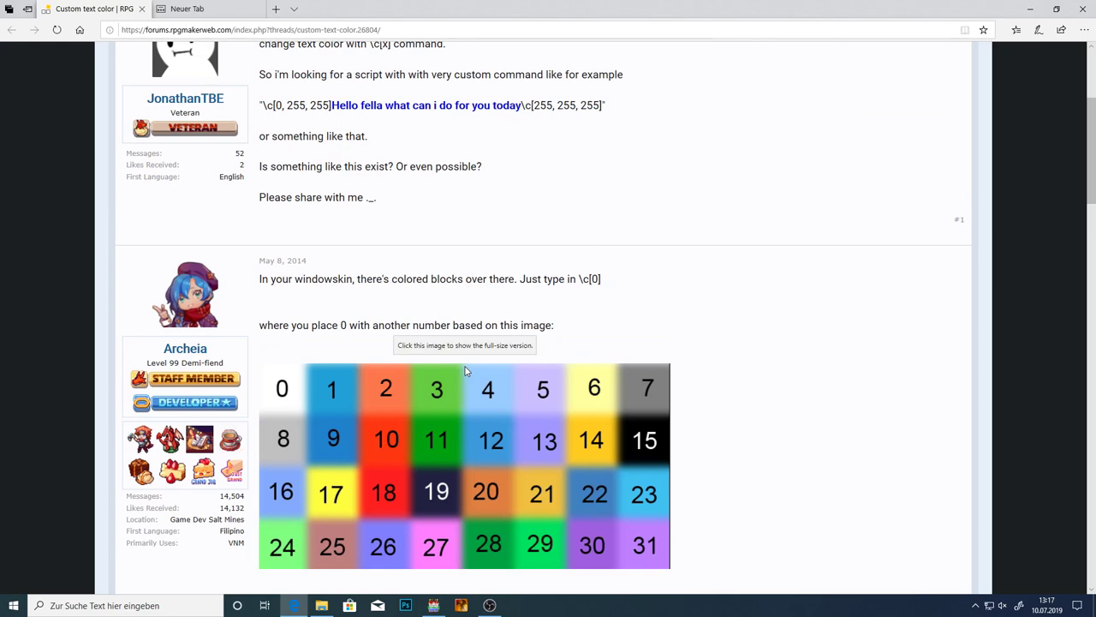
scroll(467, 370, up, 1)
scroll(440, 367, down, 10)
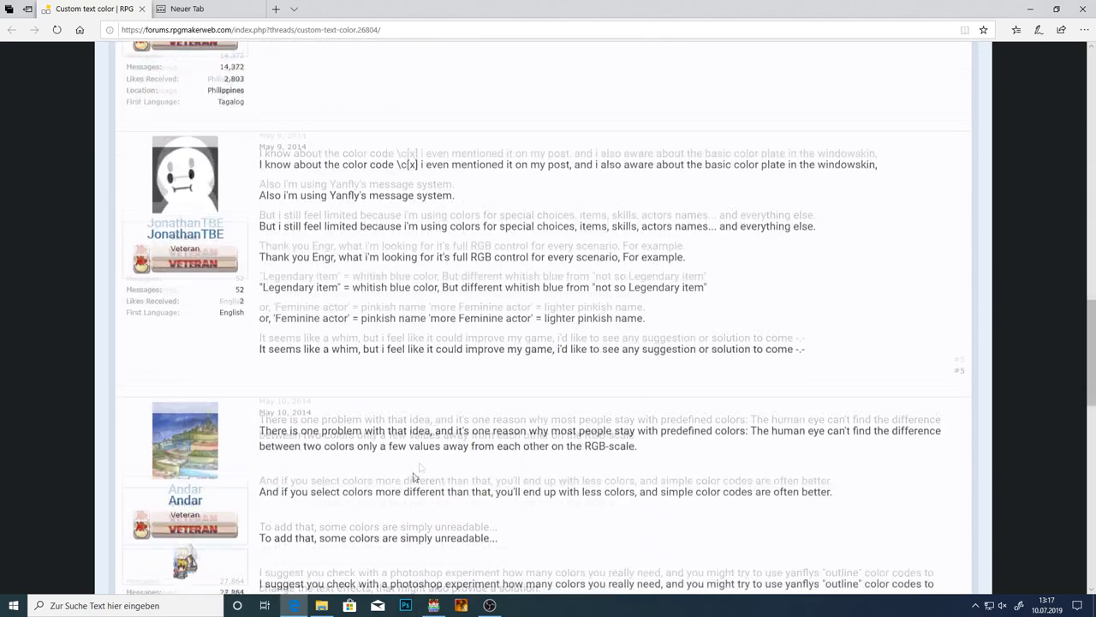
scroll(411, 454, down, 4)
scroll(496, 376, up, 2)
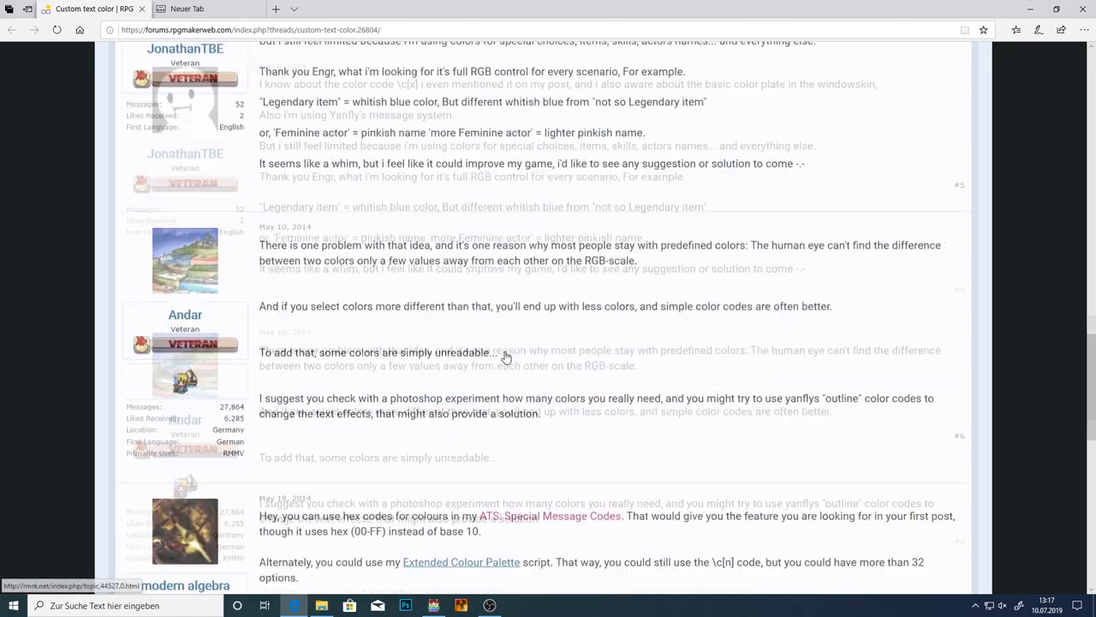
scroll(506, 358, up, 15)
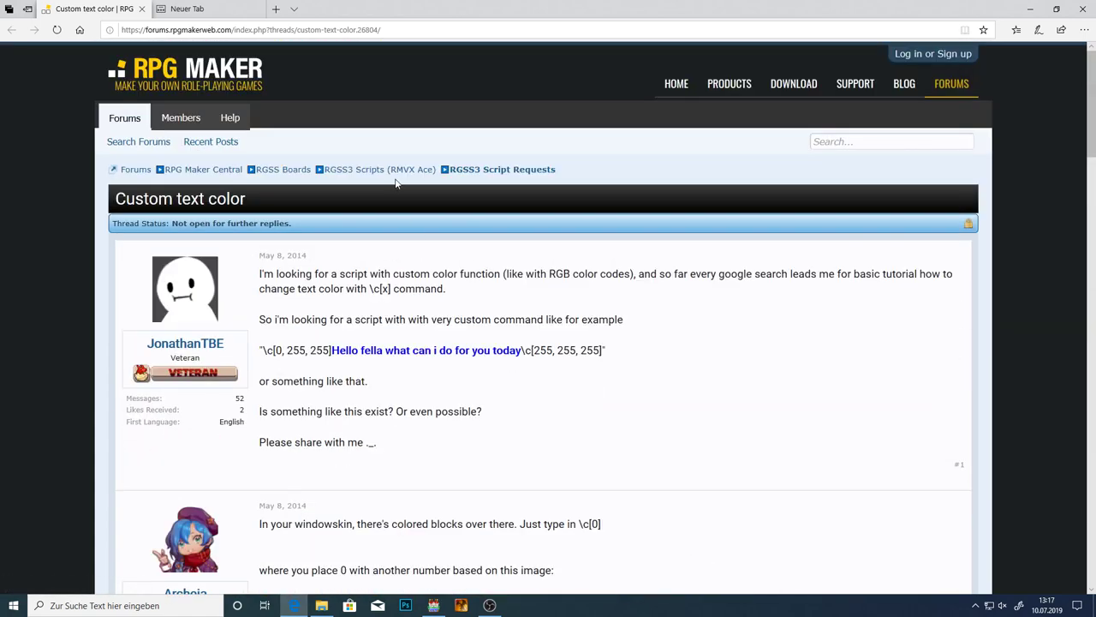
scroll(446, 259, down, 6)
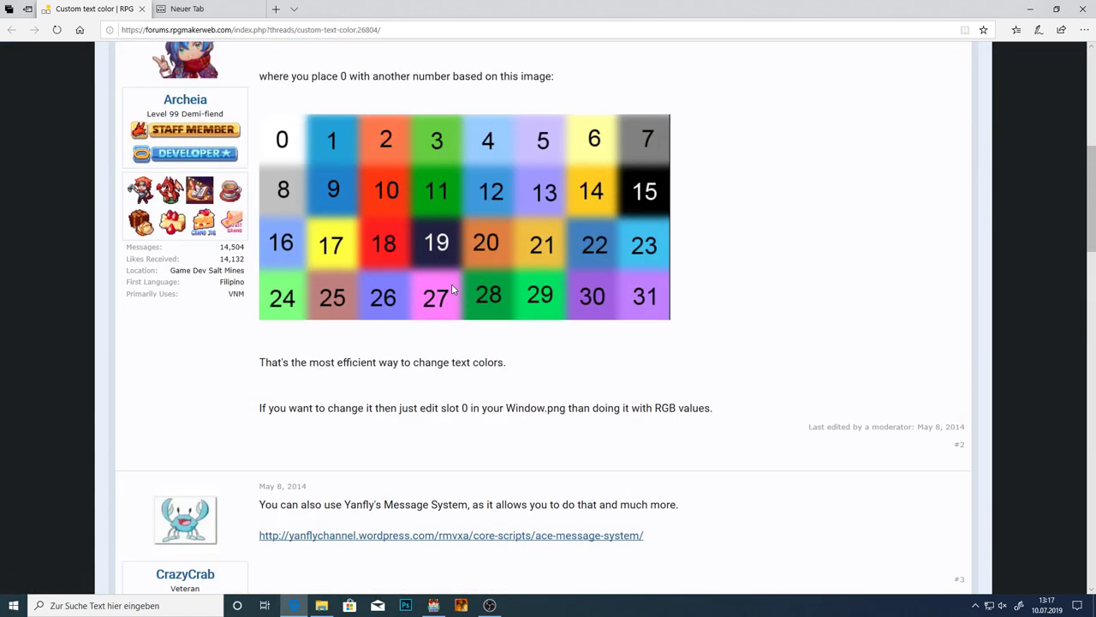
scroll(451, 284, up, 2)
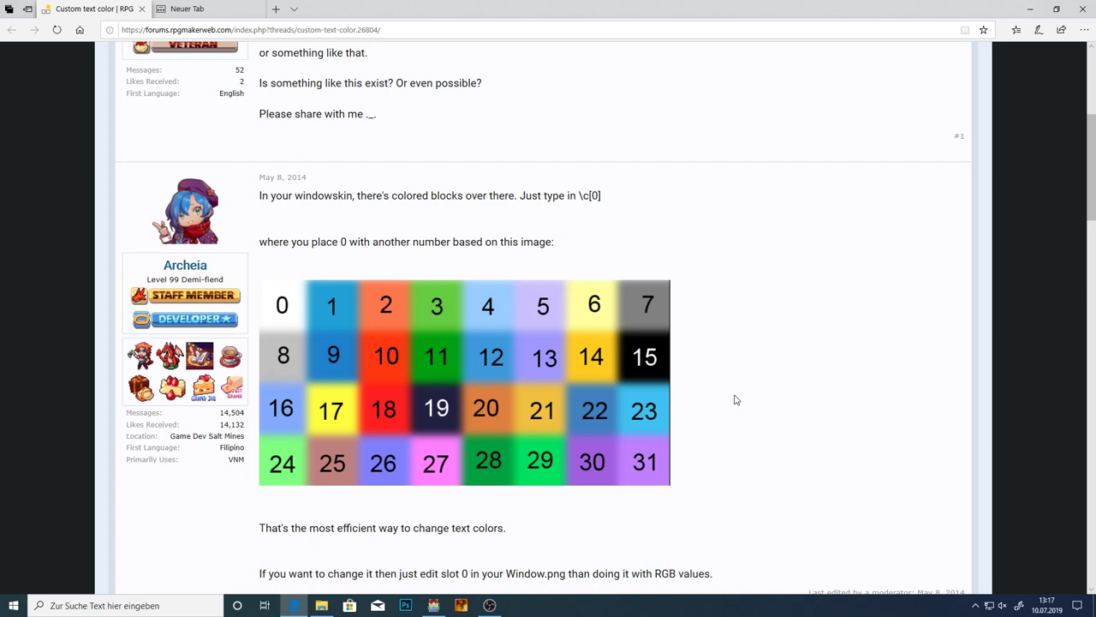
scroll(734, 400, down, 1)
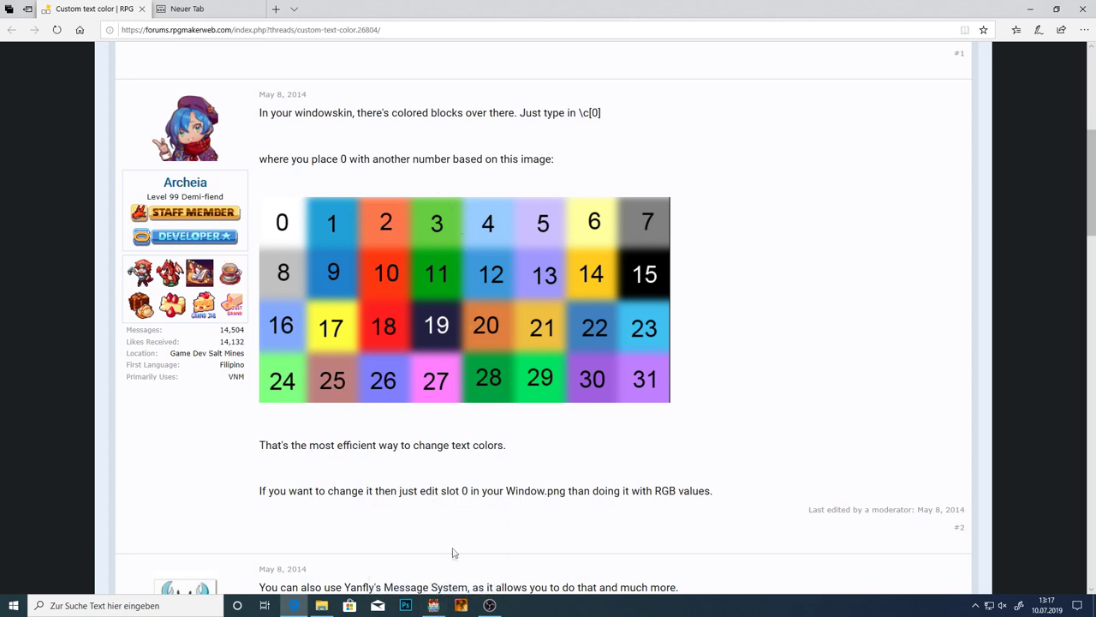
Switch back to RPG Maker MV, replace the n in the color code with 2 and preview the message
click(435, 605)
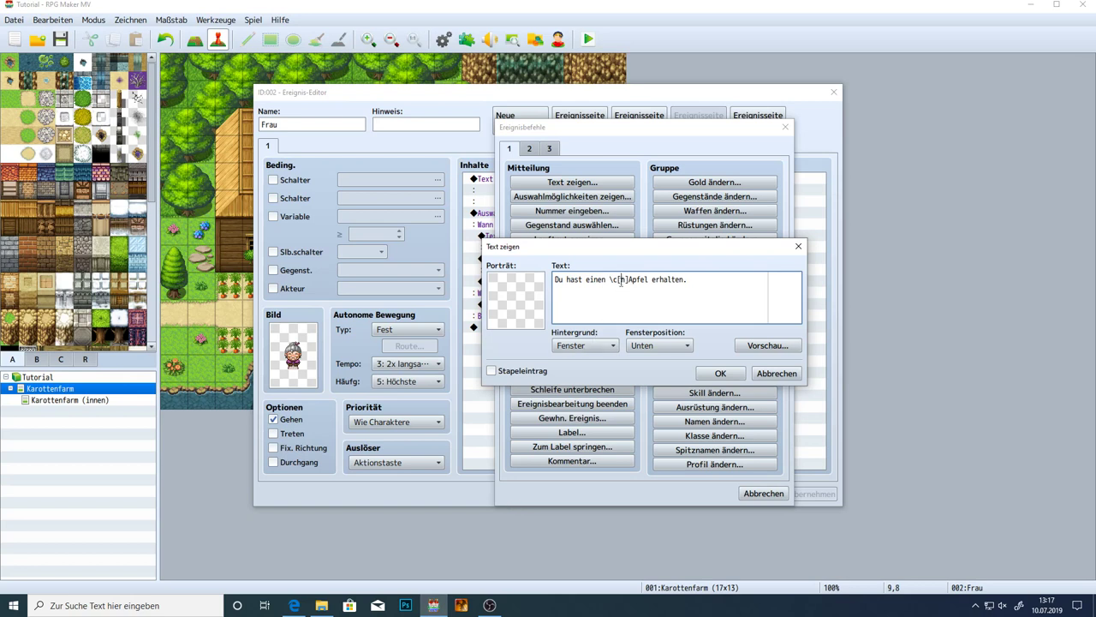
text(2)
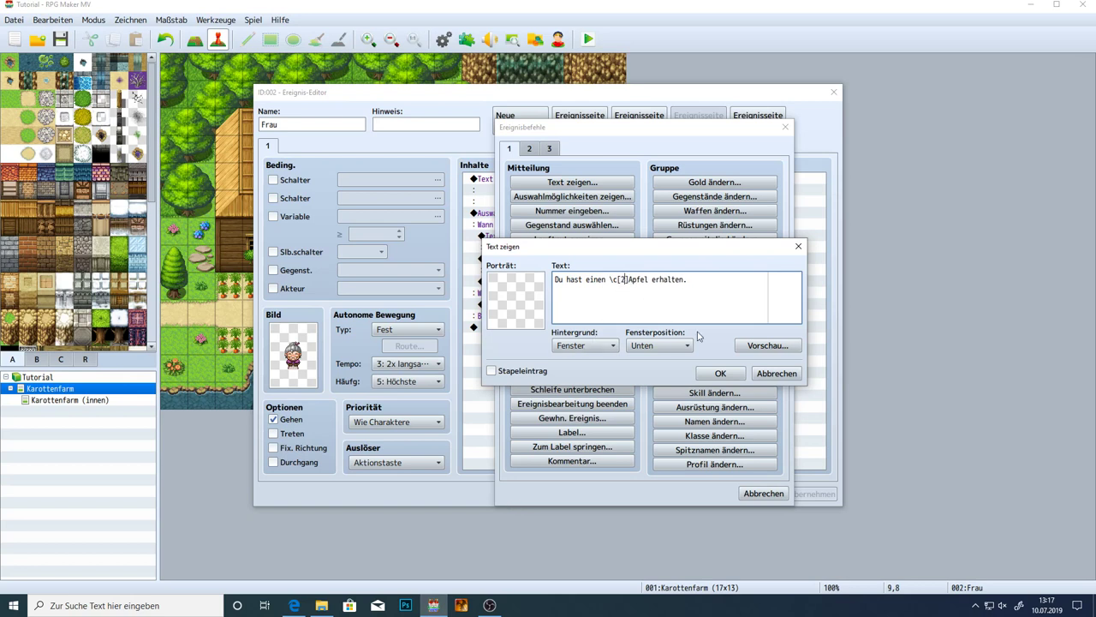
click(758, 346)
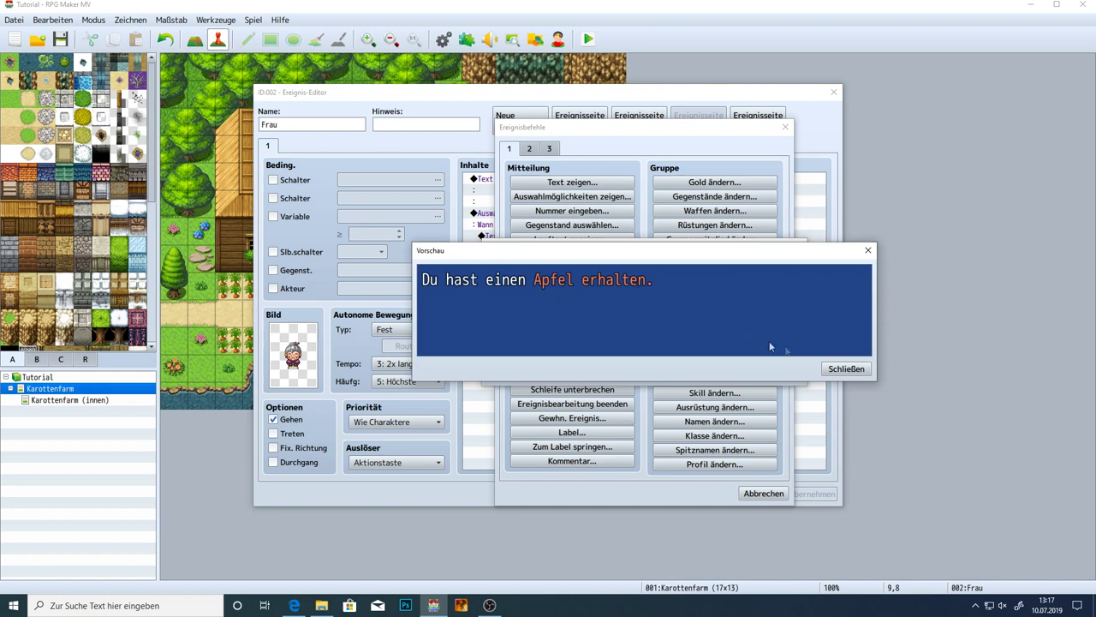
Insert the color code \c[0] directly after Apfel in the message, compare it with the forum color chart and preview the text
click(846, 368)
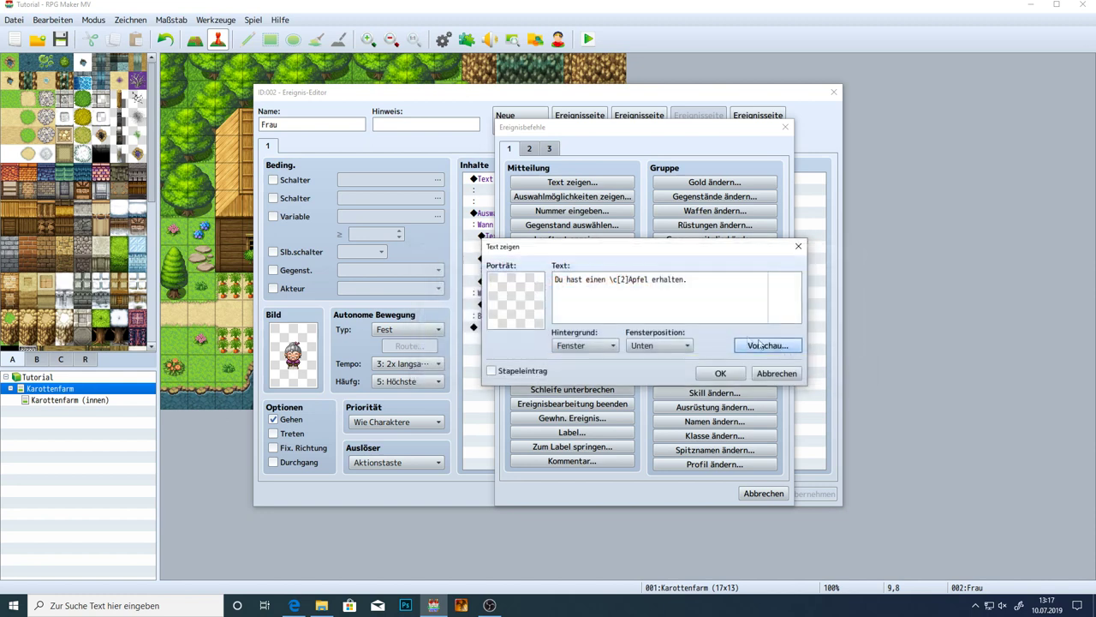
click(648, 279)
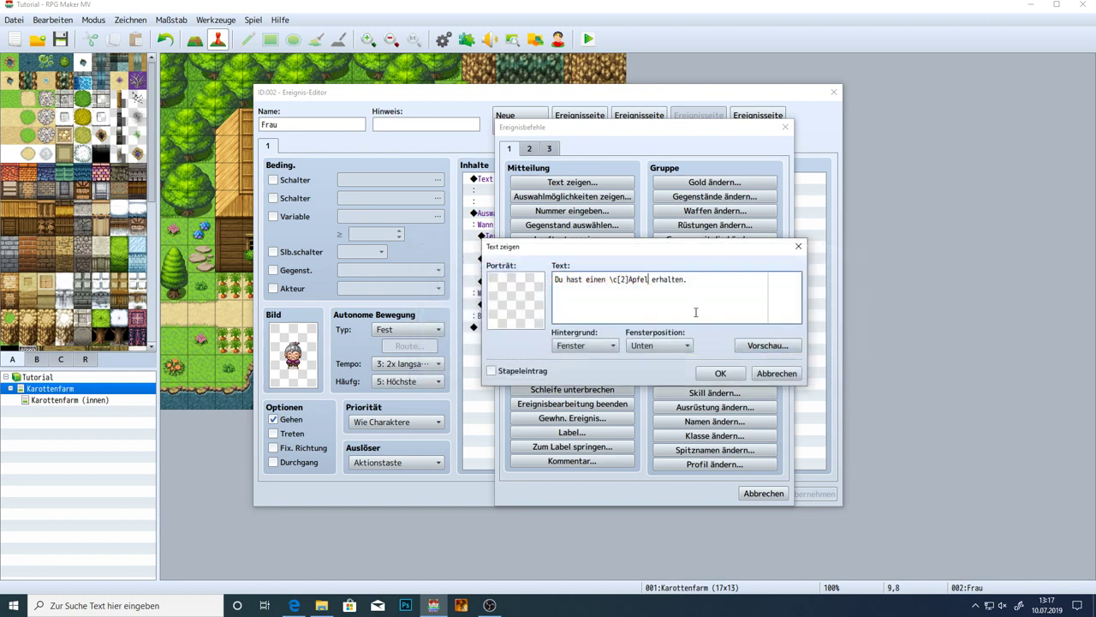
text(\c[0])
click(294, 605)
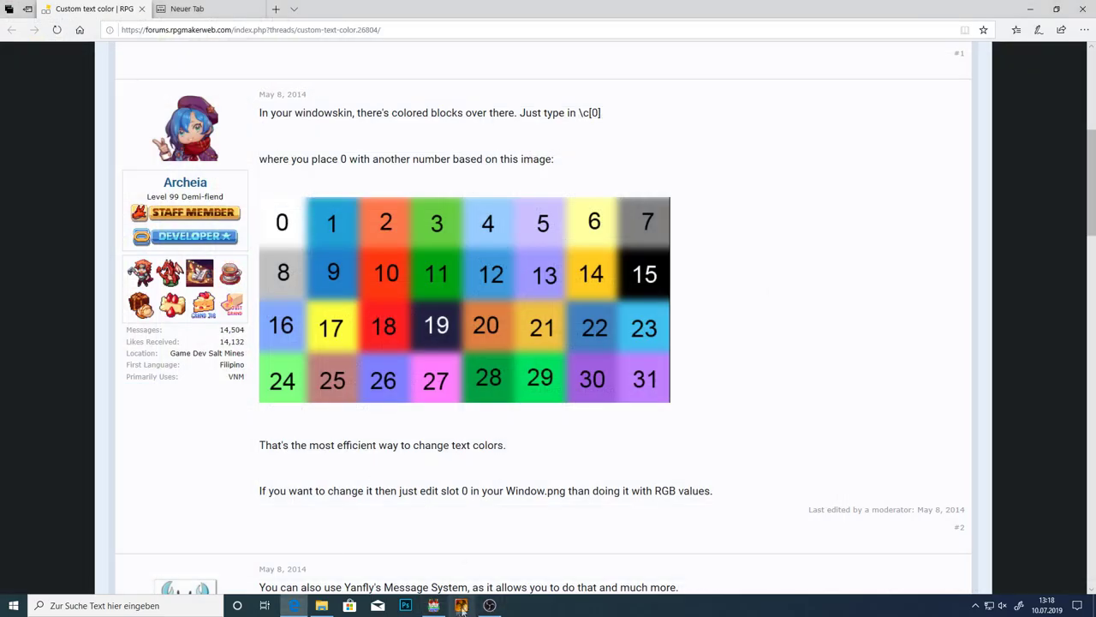
click(434, 605)
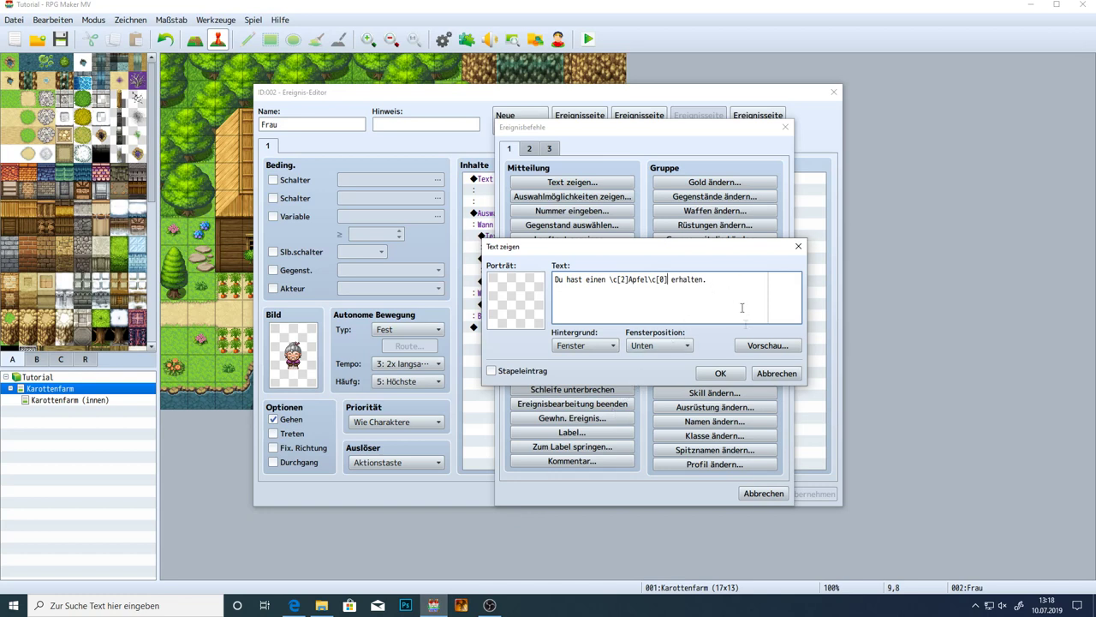
click(759, 346)
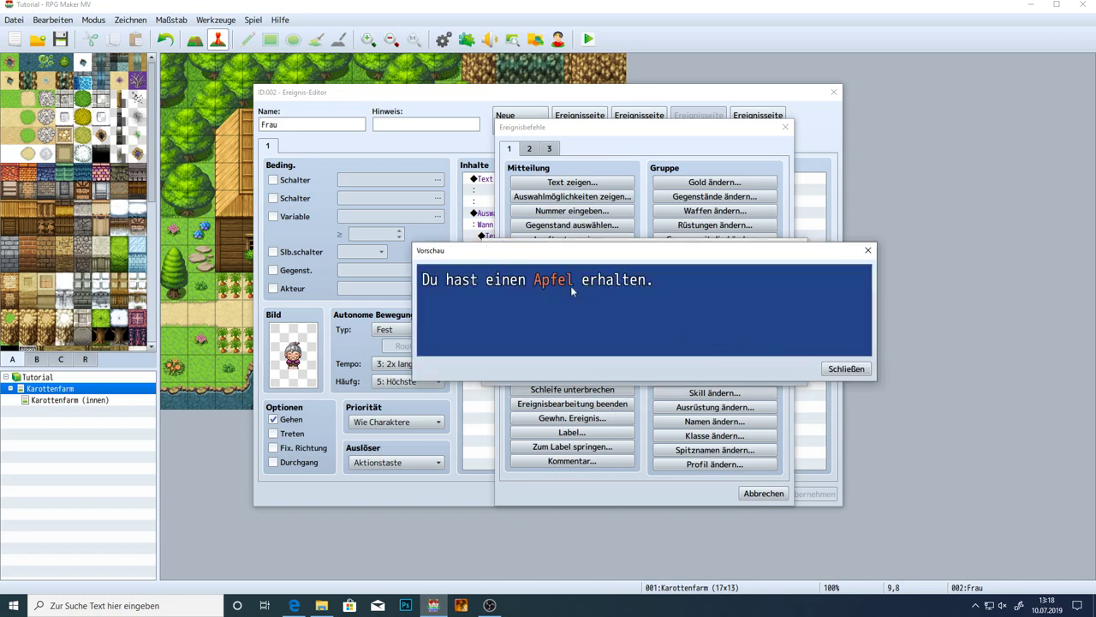
click(829, 366)
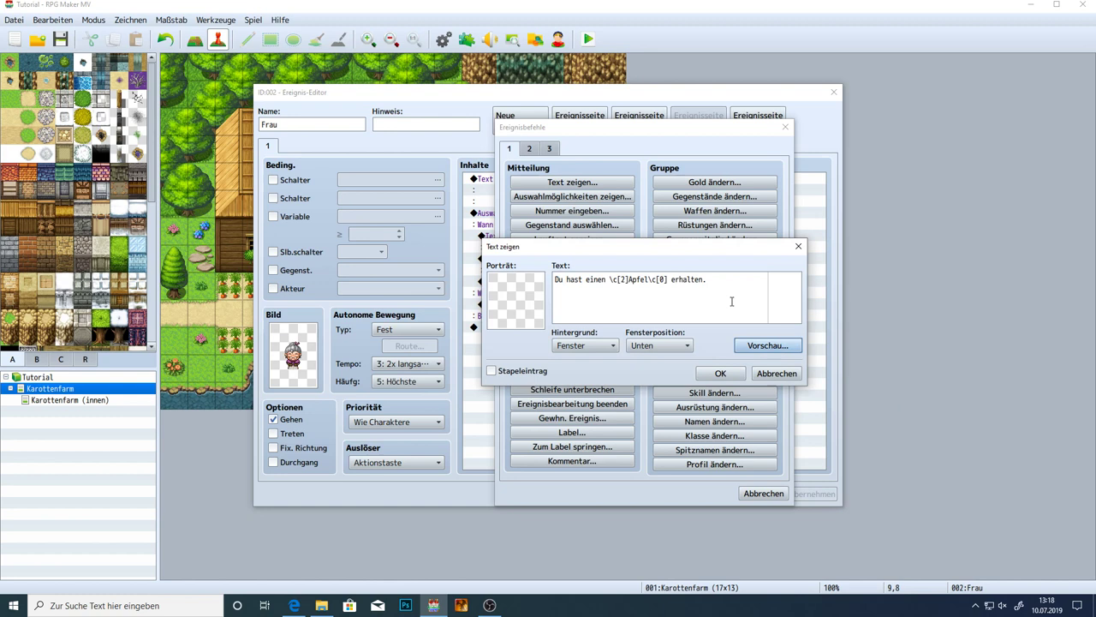
Insert the icon code \i[265] between Apfel and erhalten, preview the message and apply it to the Frau event
mouse_move(732, 301)
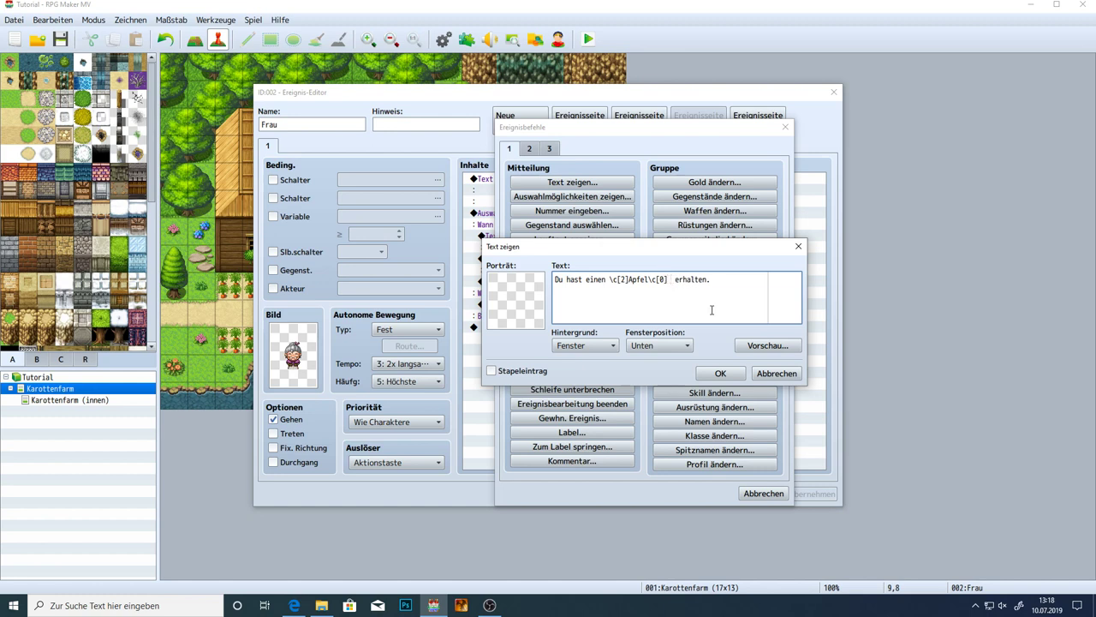
text(\i[265])
key(BackSpace)
text(])
click(758, 345)
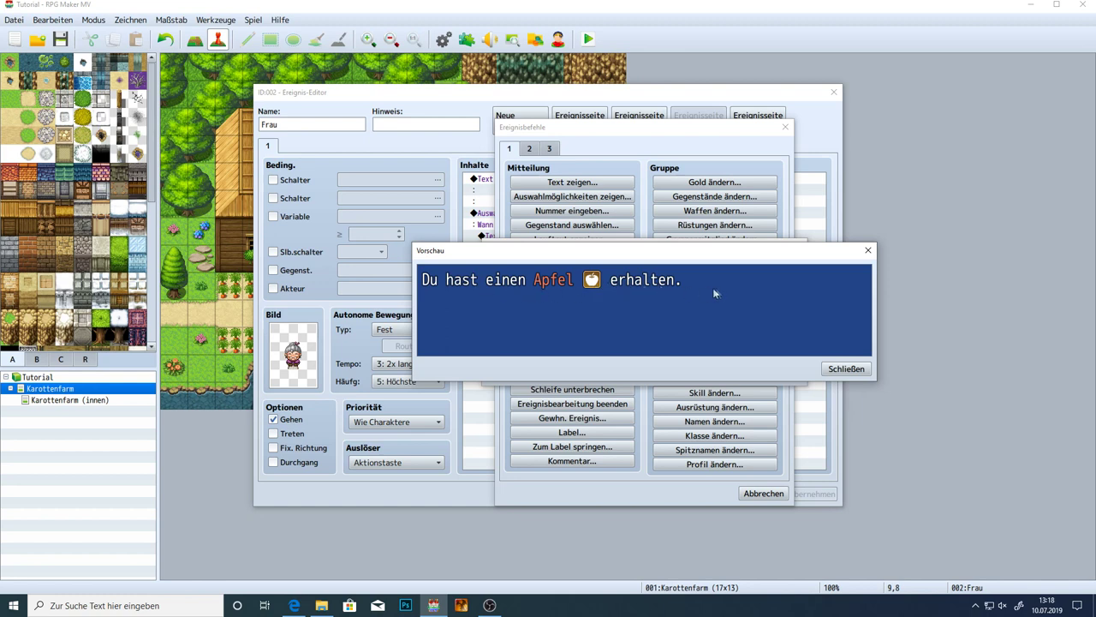
click(847, 369)
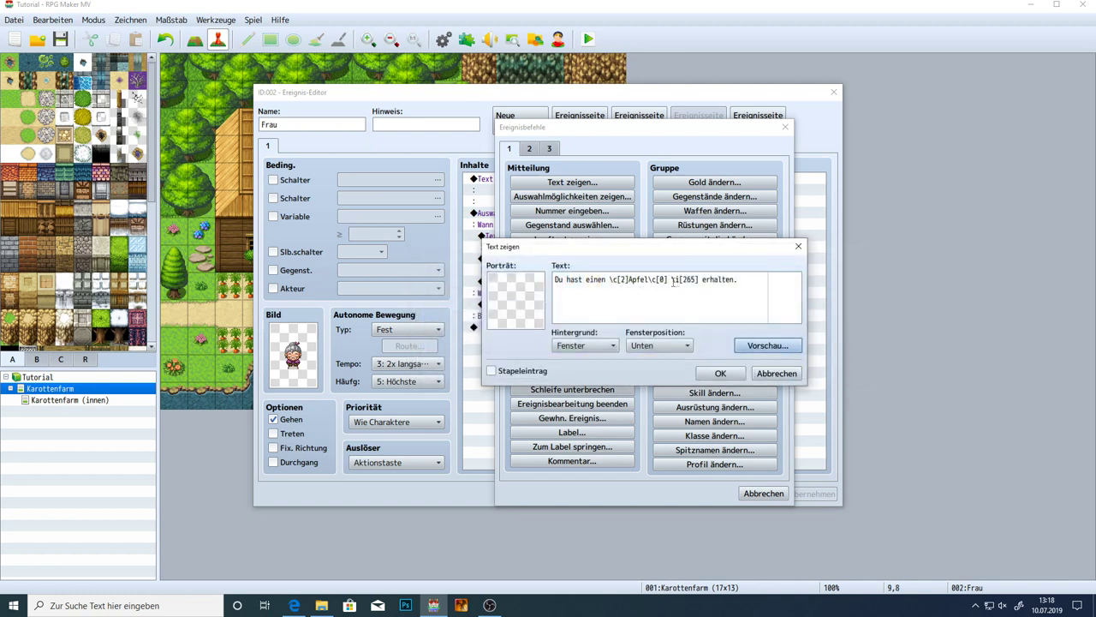
click(767, 345)
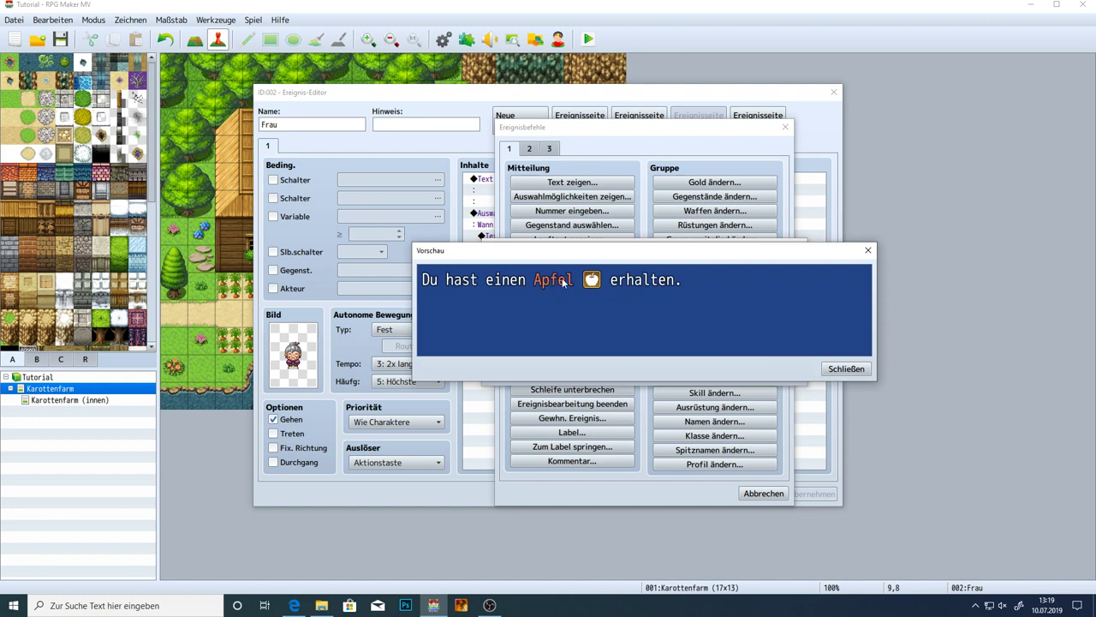
click(864, 370)
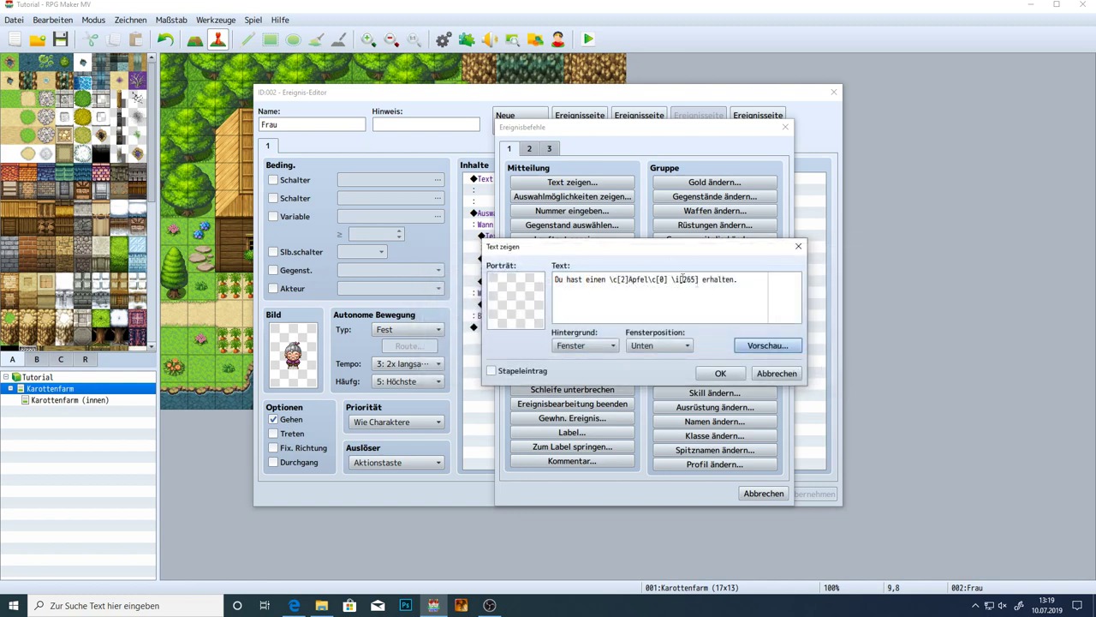
click(724, 375)
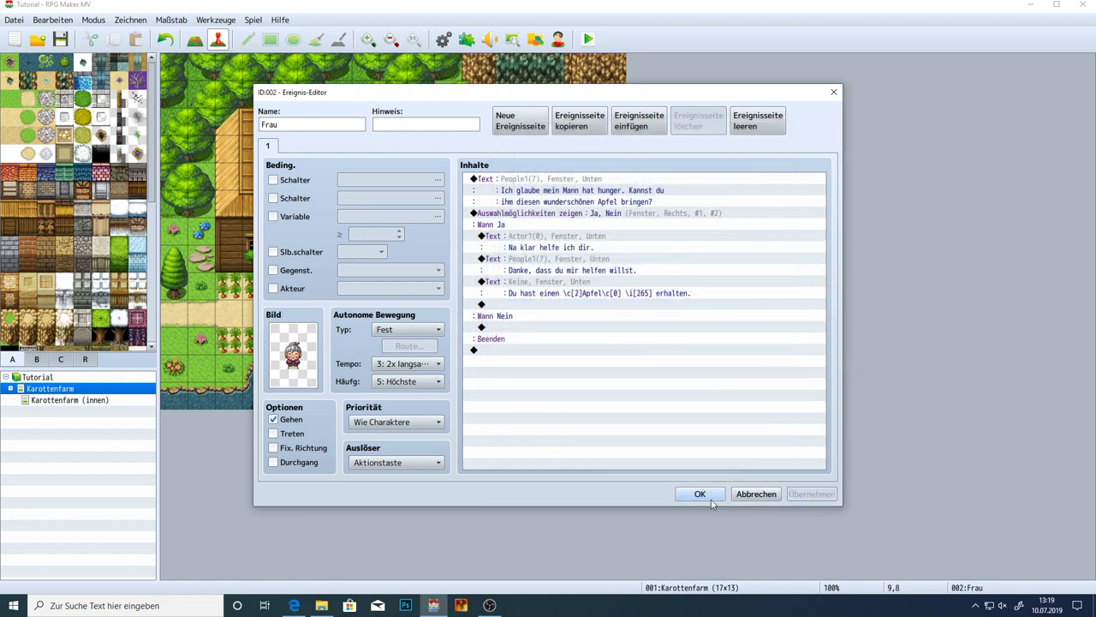
click(709, 497)
Check the Apfel item's symbol number in the database and reopen the Frau event on the map
click(442, 39)
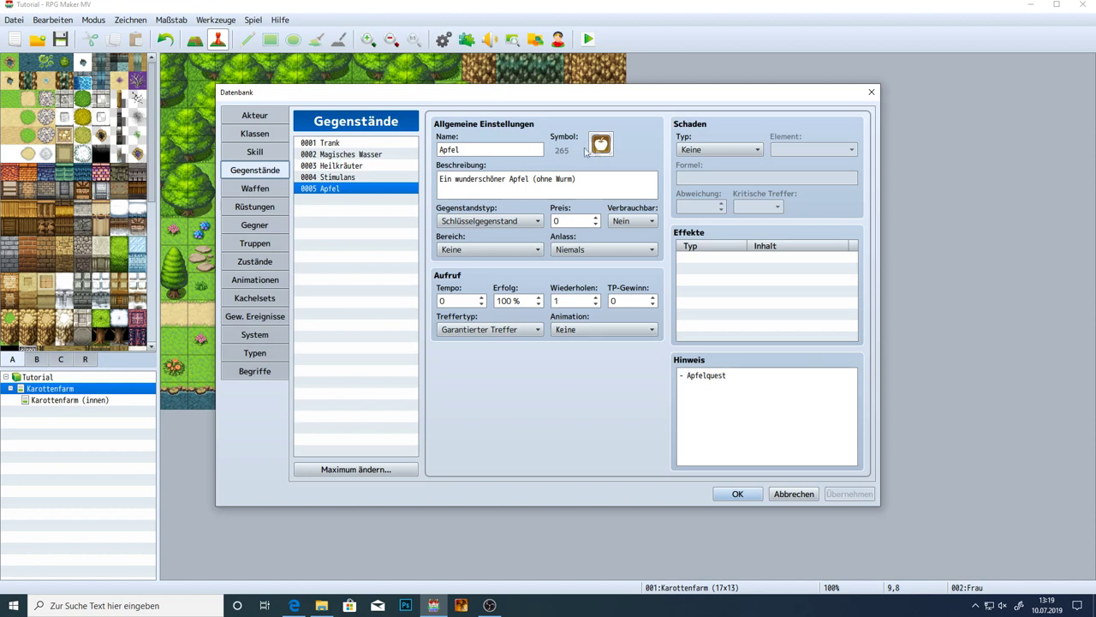
click(738, 495)
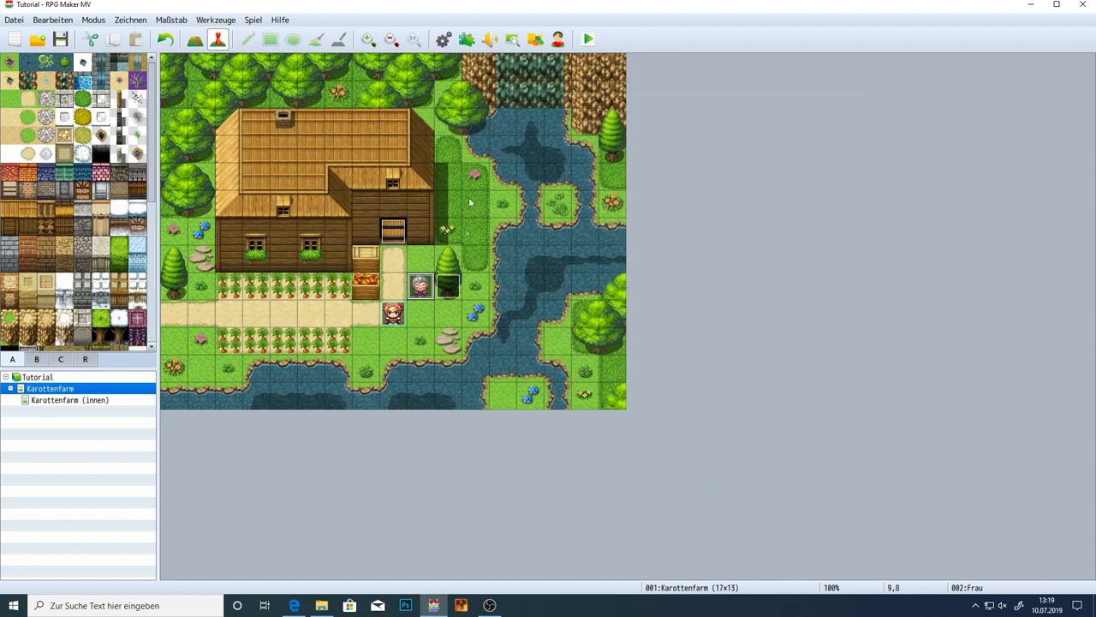
double_click(429, 286)
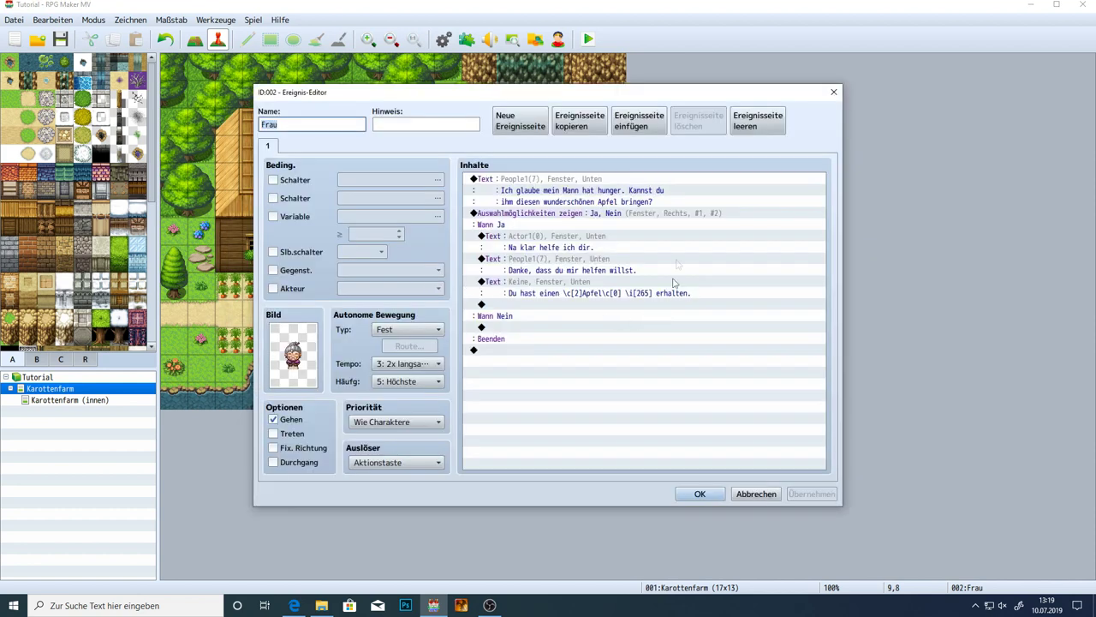
click(548, 306)
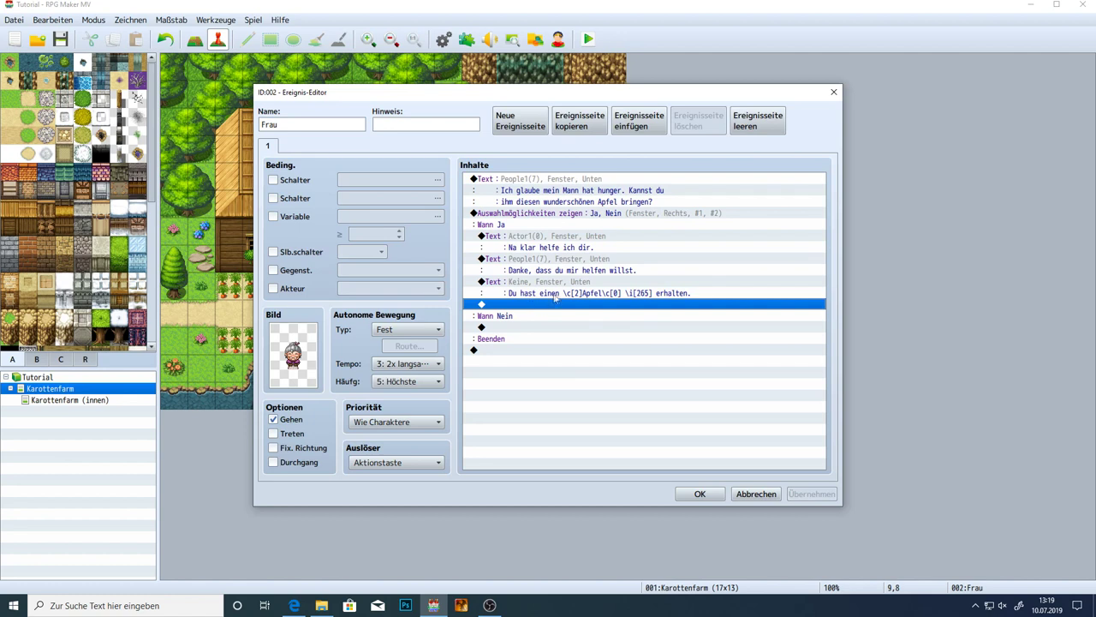
double_click(555, 306)
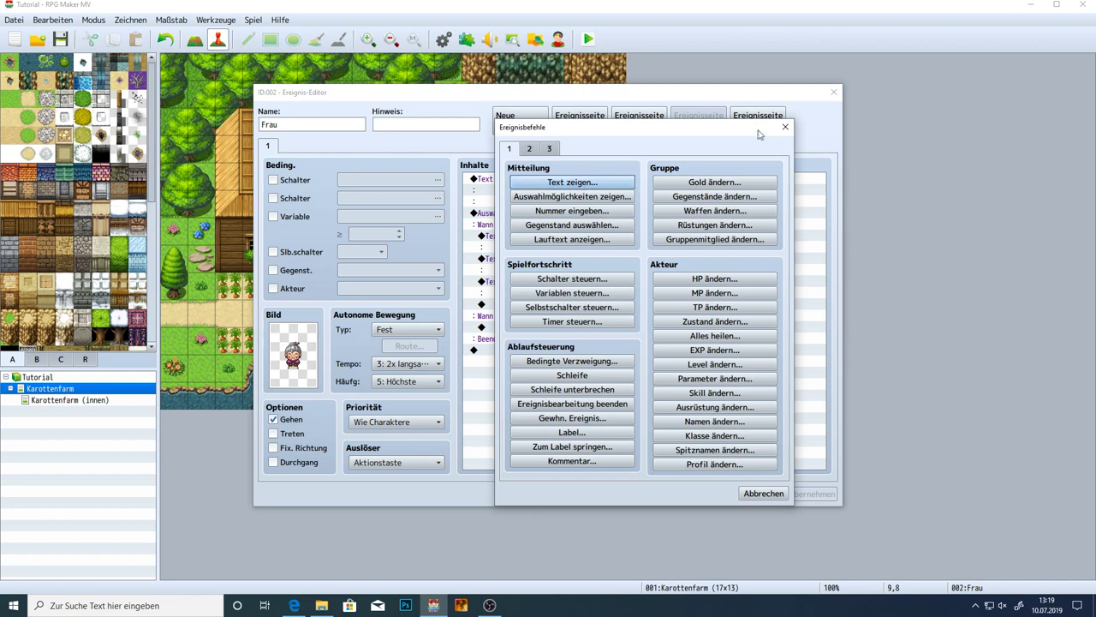
click(785, 127)
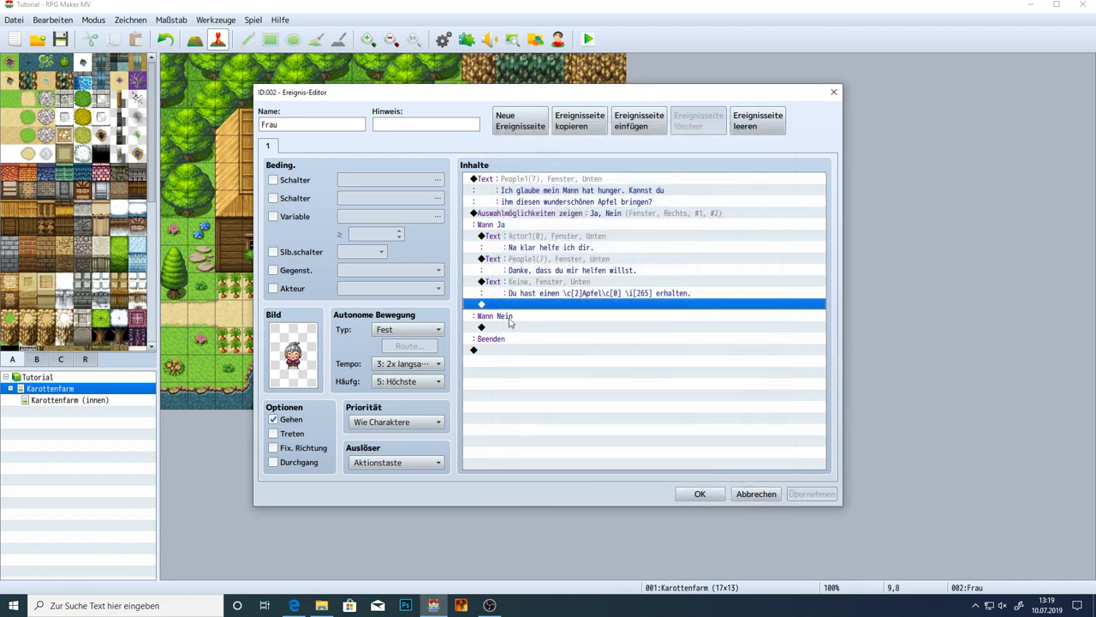
Add a Gegenstände ändern command at the end of the Ja branch that increases 0005 Apfel by a constant 1
double_click(519, 307)
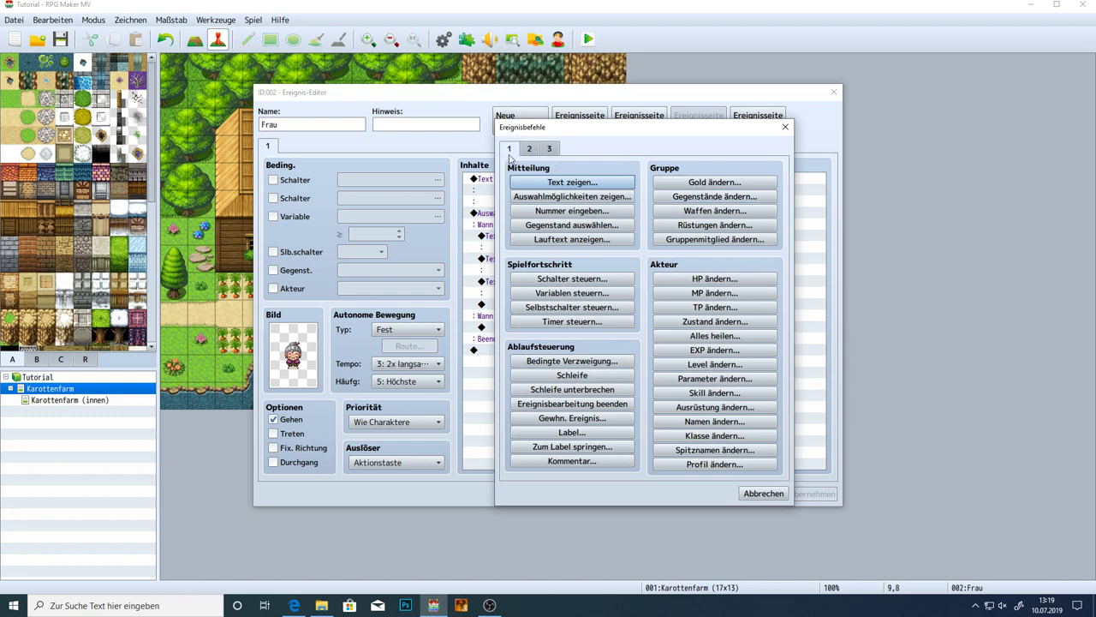
click(704, 197)
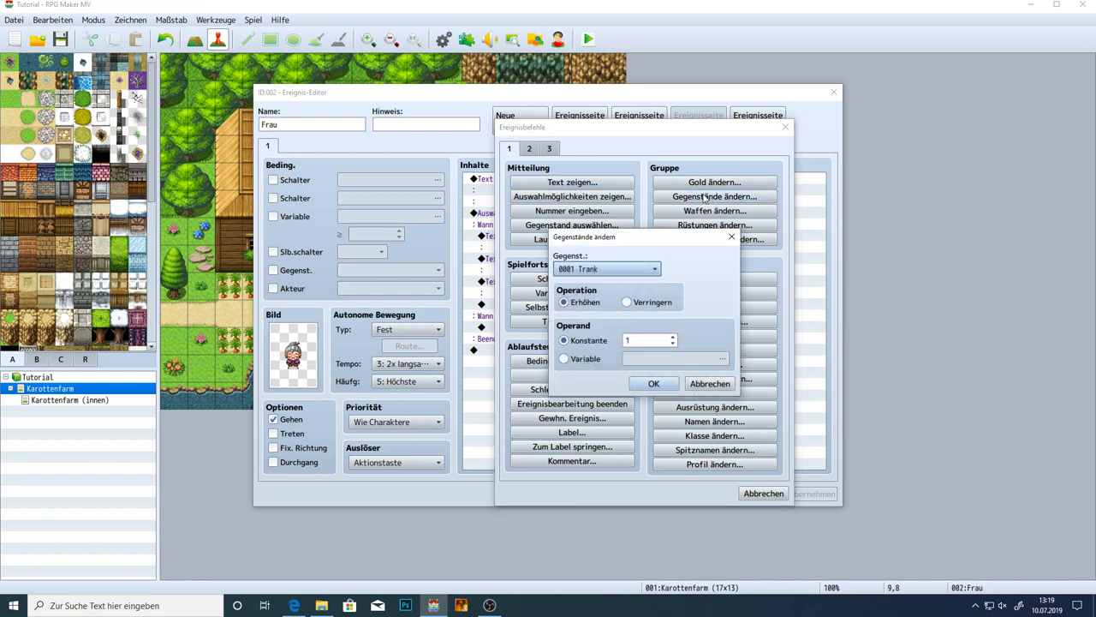
click(591, 270)
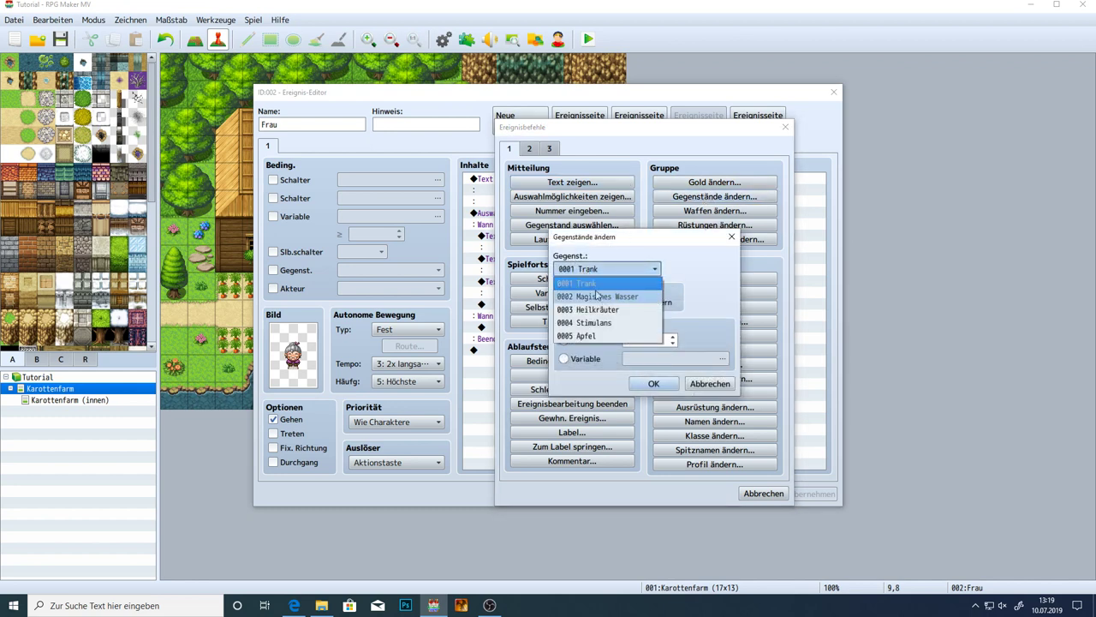
click(587, 336)
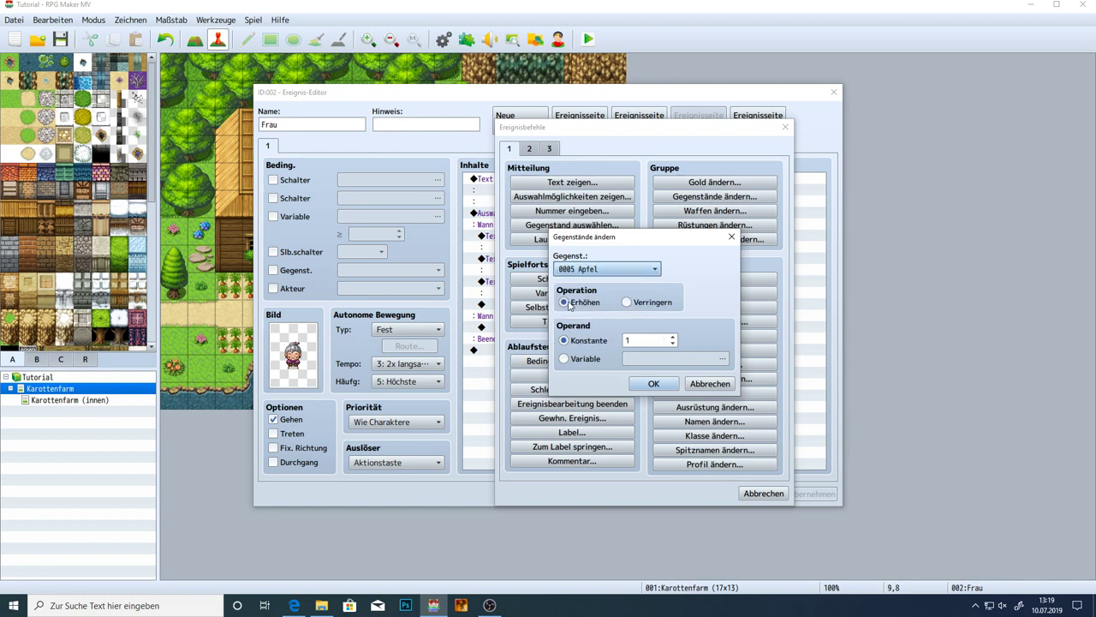
click(639, 303)
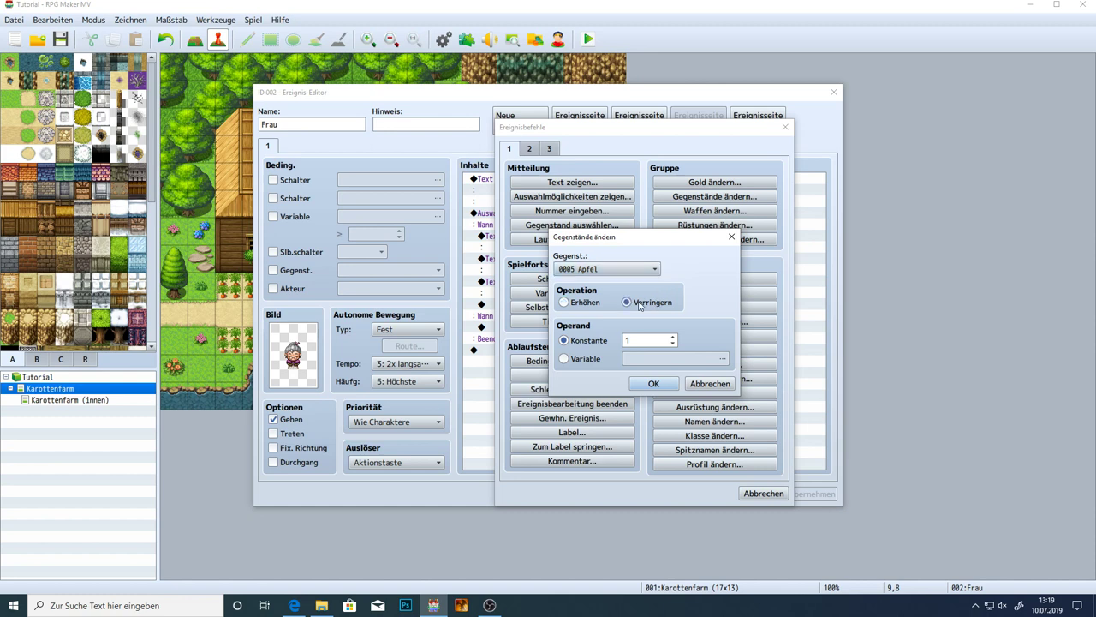
click(565, 303)
double_click(638, 344)
scroll(651, 339, up, 9)
scroll(651, 340, down, 11)
click(649, 385)
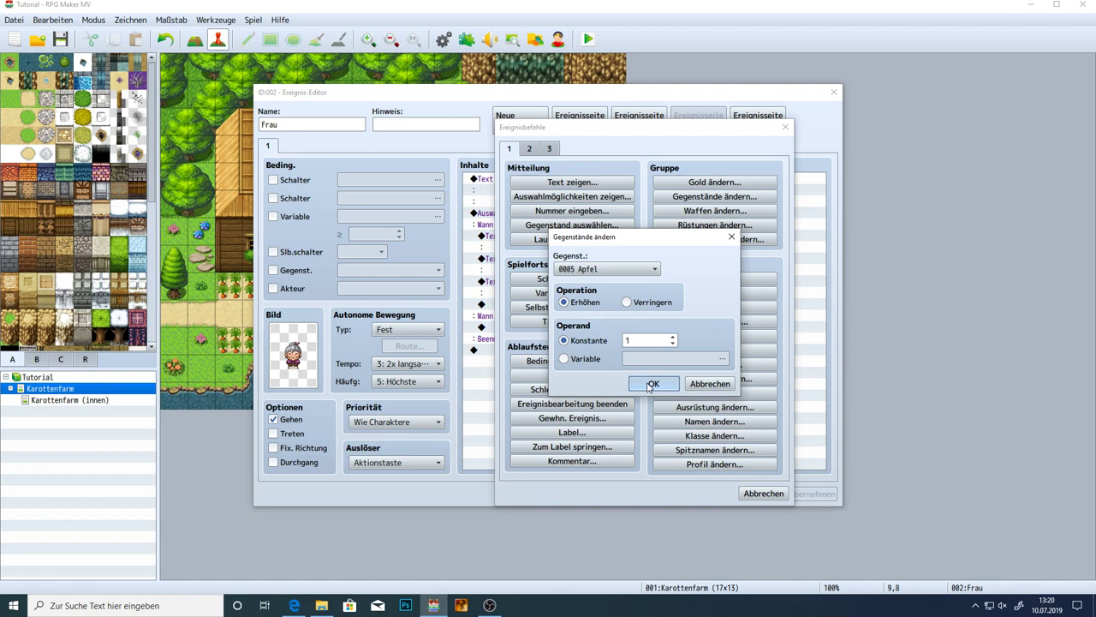
click(807, 494)
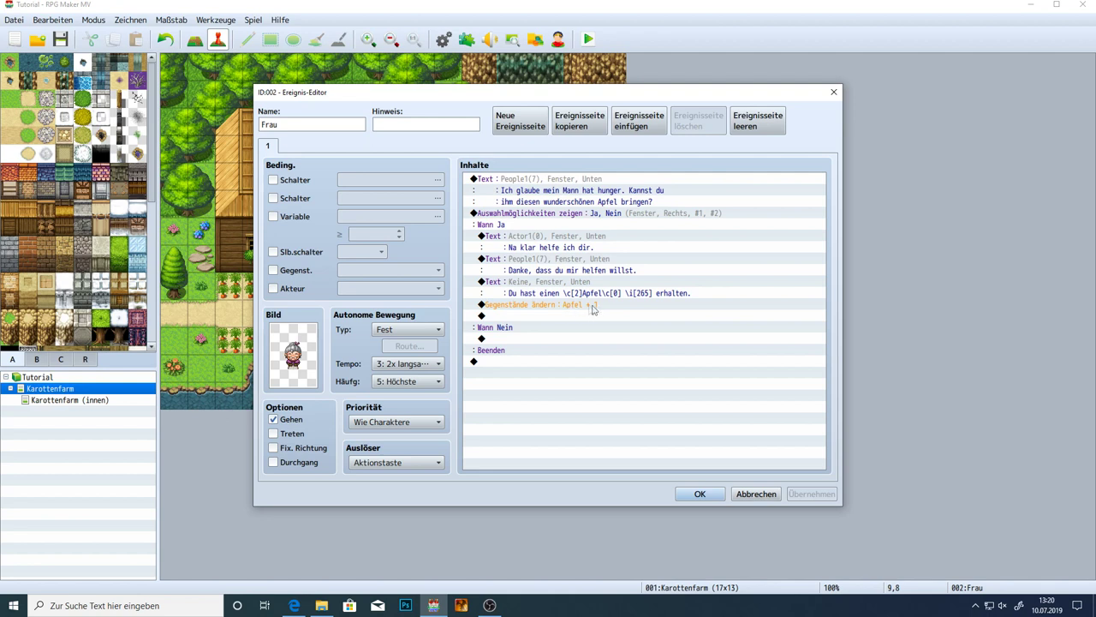
Apply the Frau event, save the project changes and start a new game in a playtest
click(567, 316)
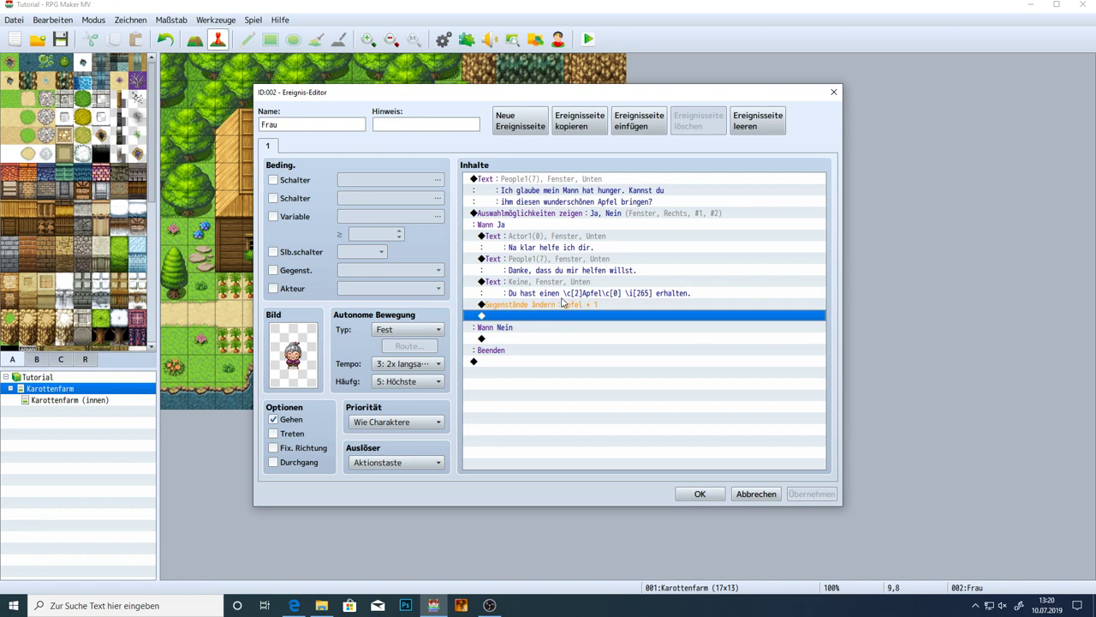
click(698, 494)
click(588, 40)
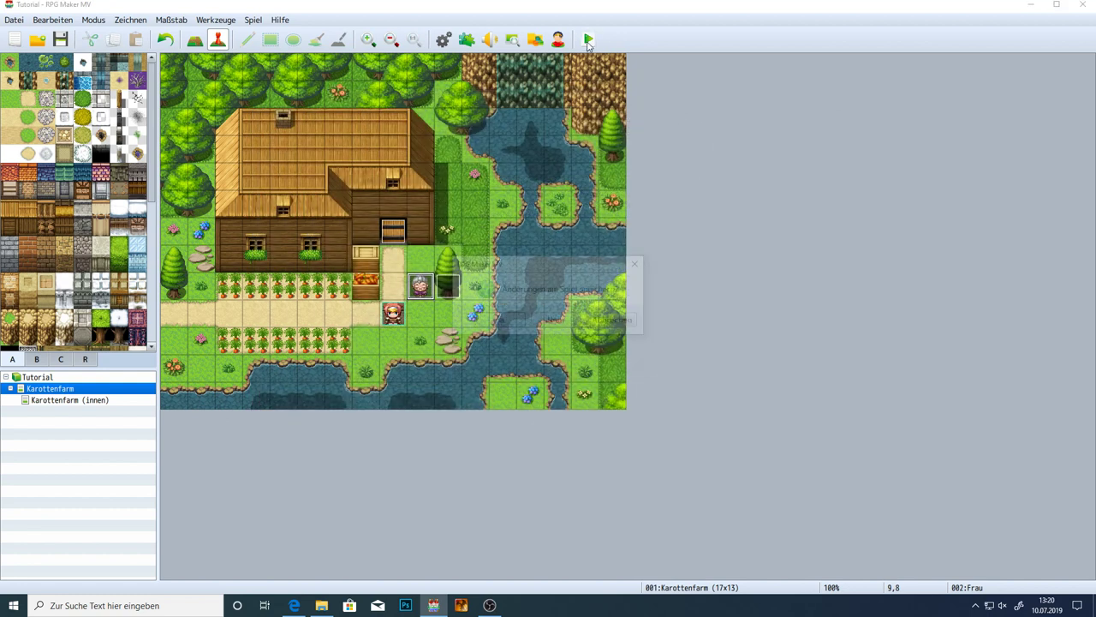
key(Return)
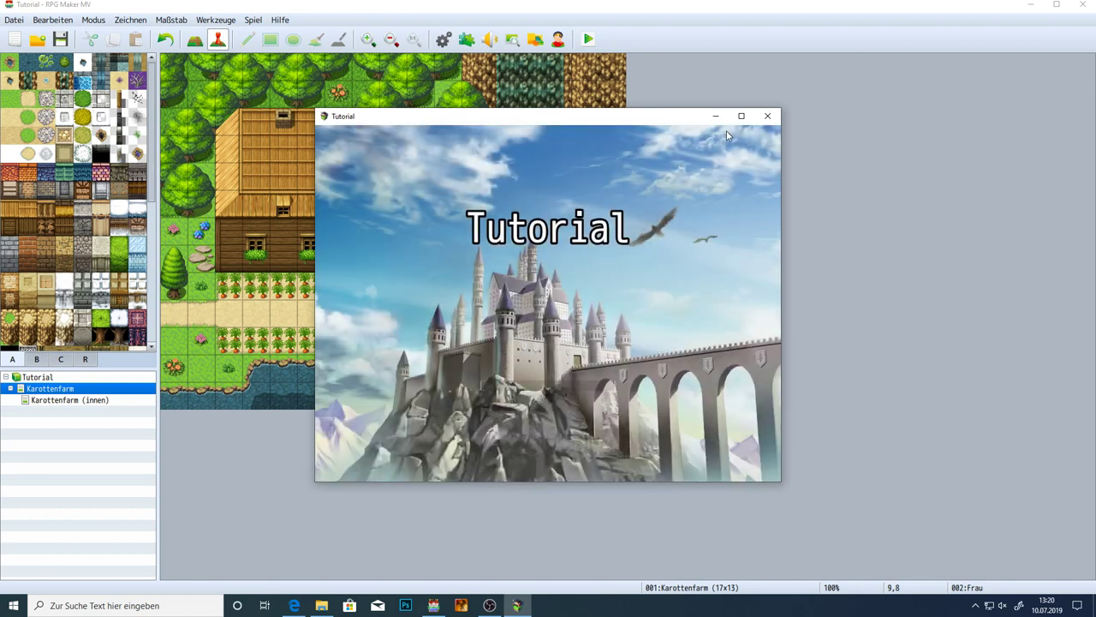
key(Return)
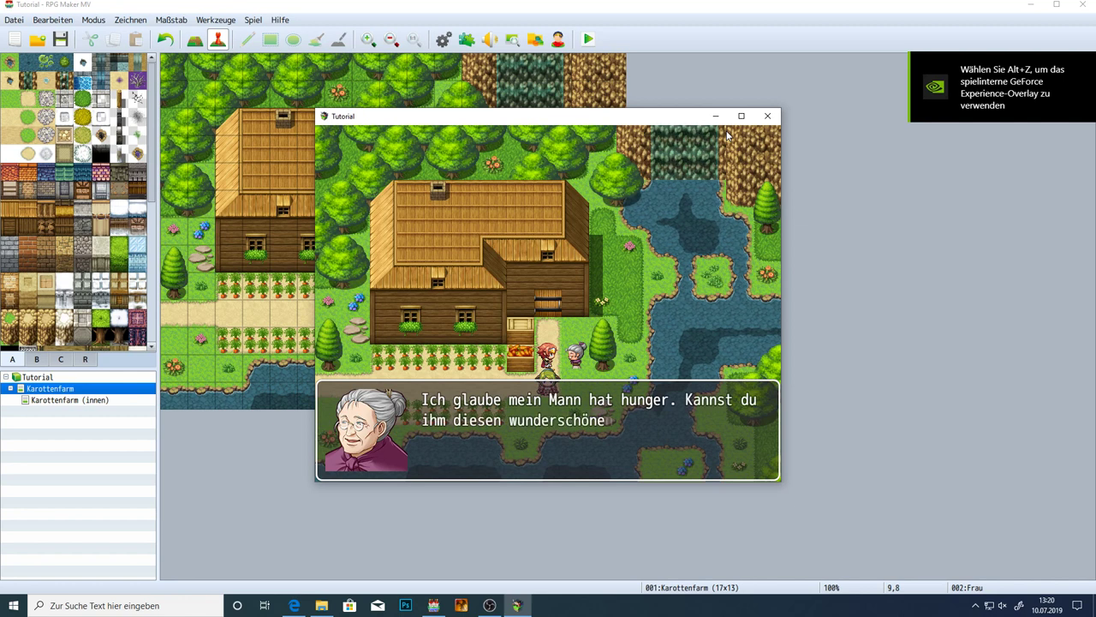
Answer the old woman's request with Ja in the playtest and go through the dialogue to the Apfel message
key(Return)
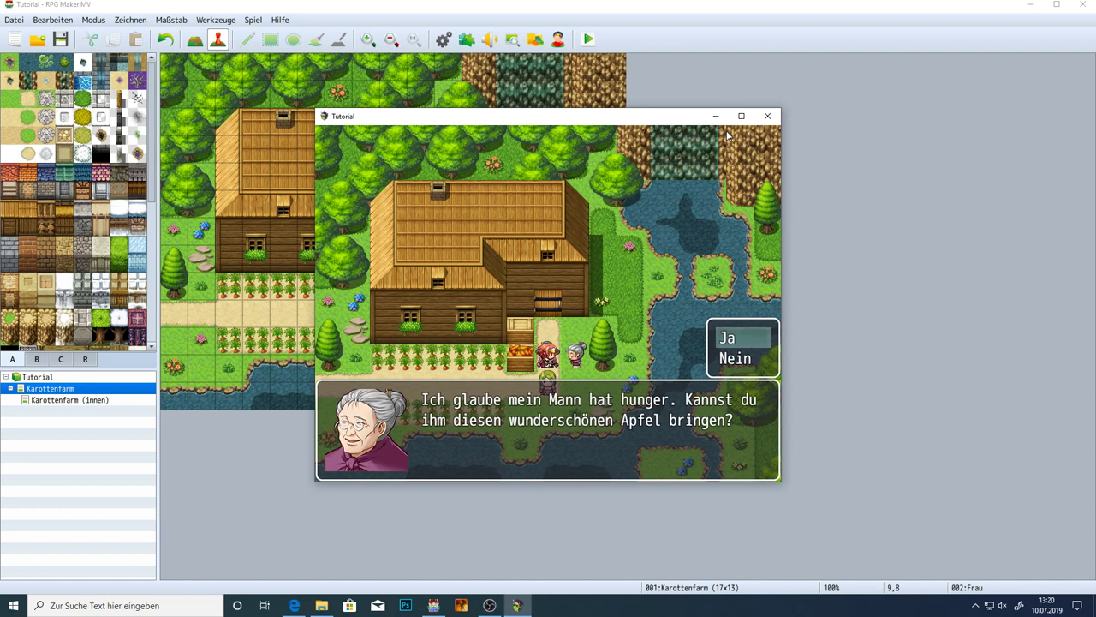
key(Return)
key(Return)
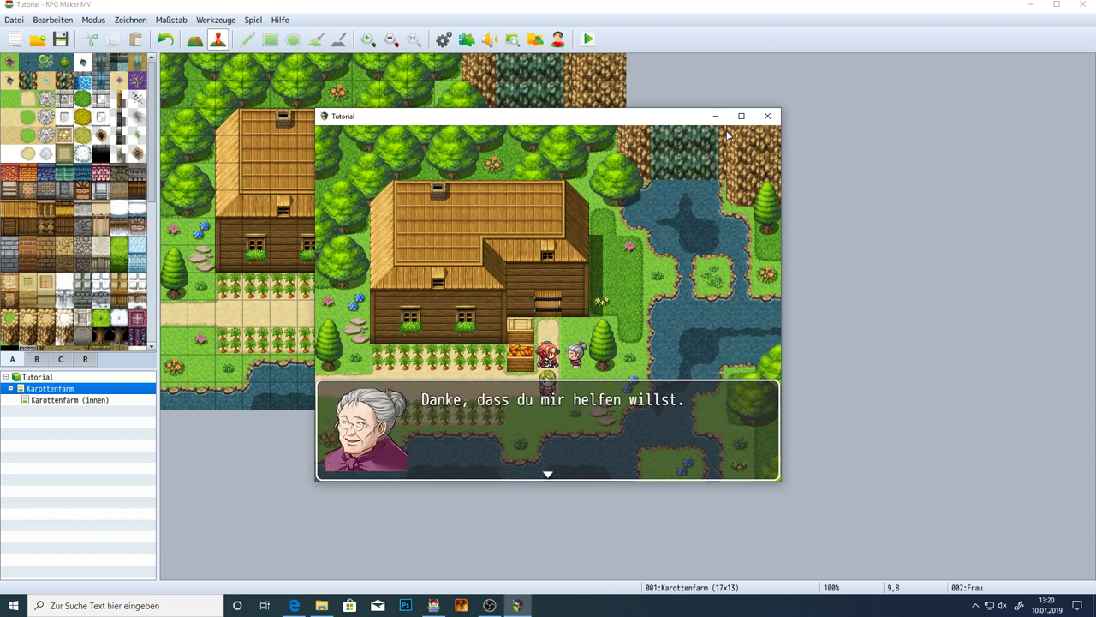
key(Return)
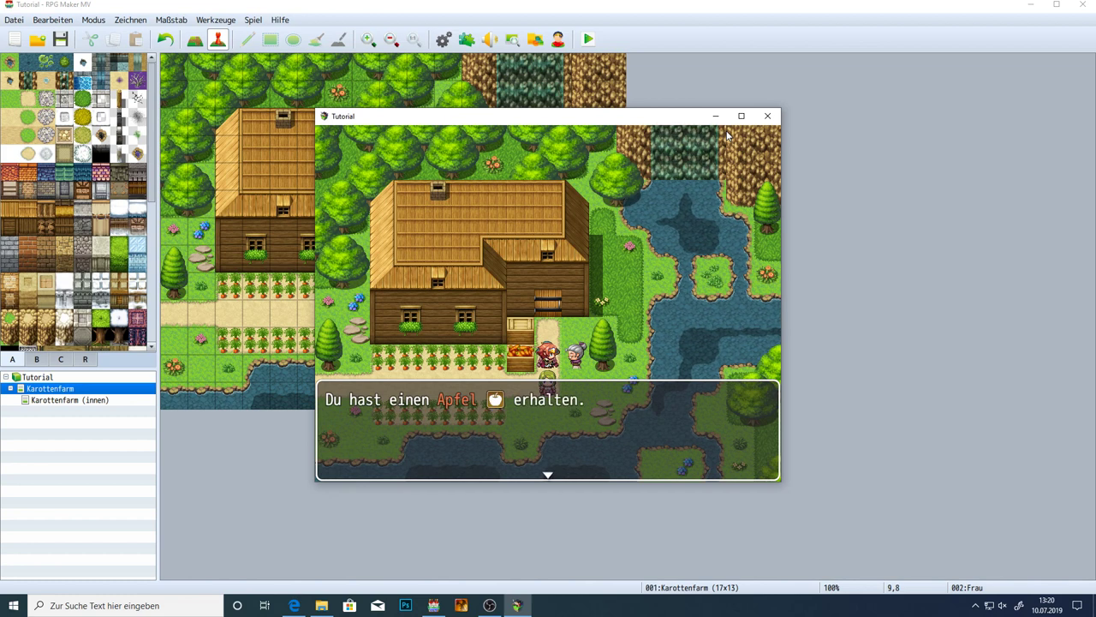
key(Return)
Check the Schlüsselgegen. category of the party's item inventory in the game menu for the Apfel
key(Down)
key(Down)
key(Escape)
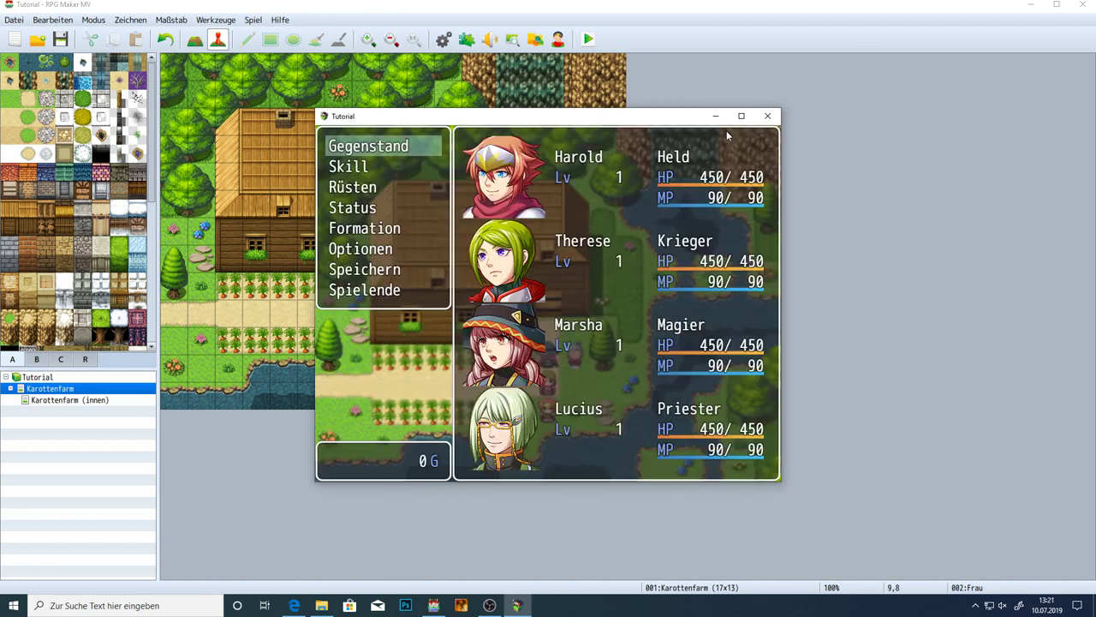
key(Return)
key(Right)
key(Right)
key(Right)
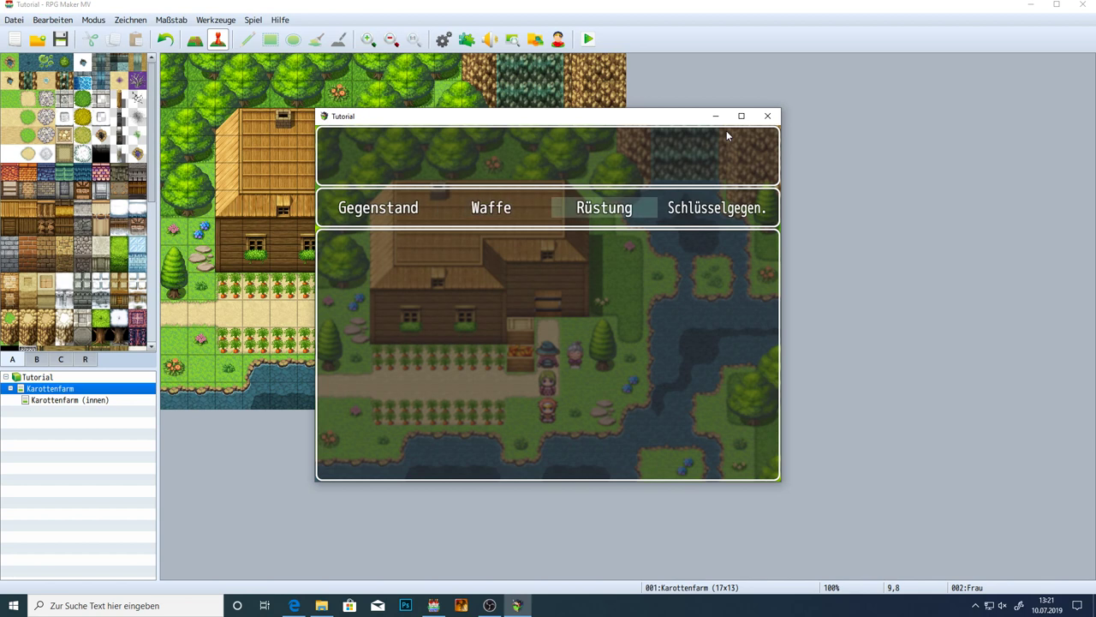
key(Return)
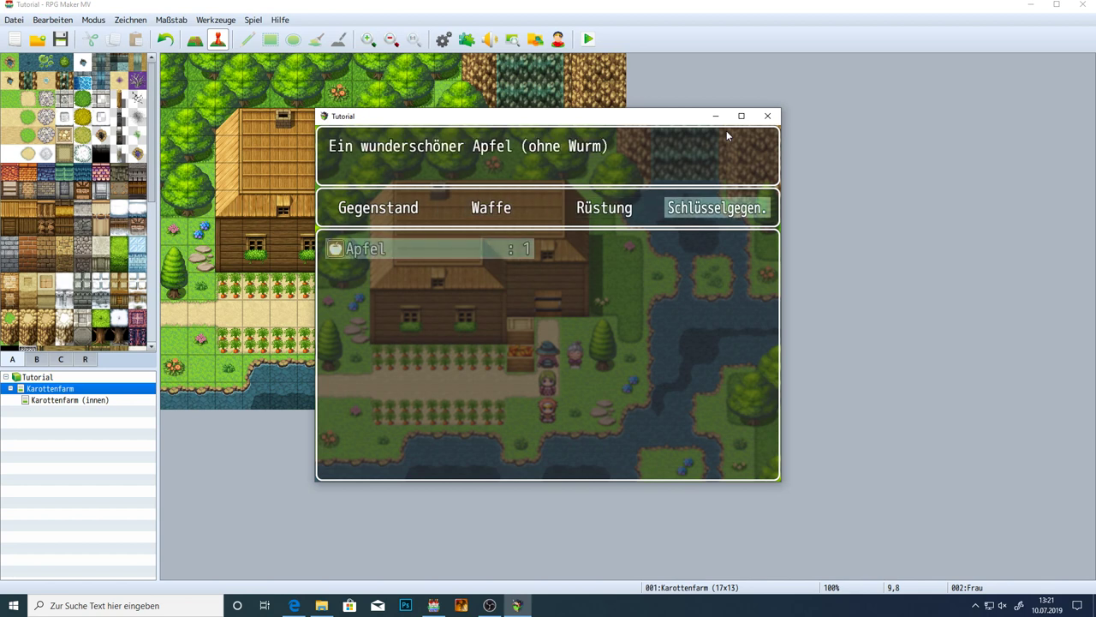
Leave the game menu, talk to the old woman again and answer Ja, going through the dialogue to its end
key(Escape)
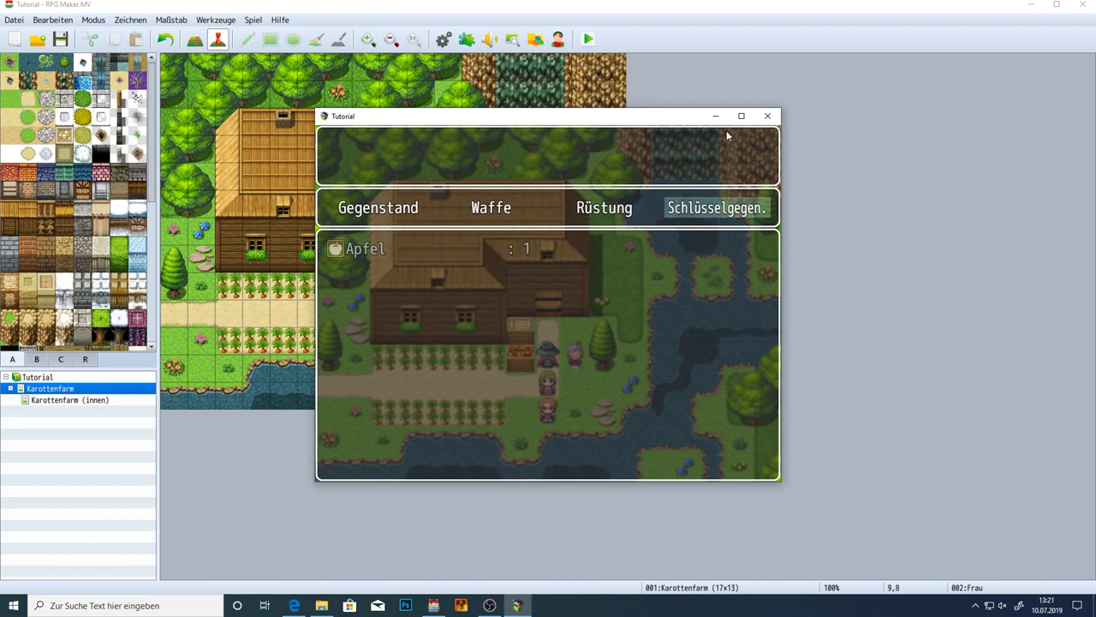
key(Escape)
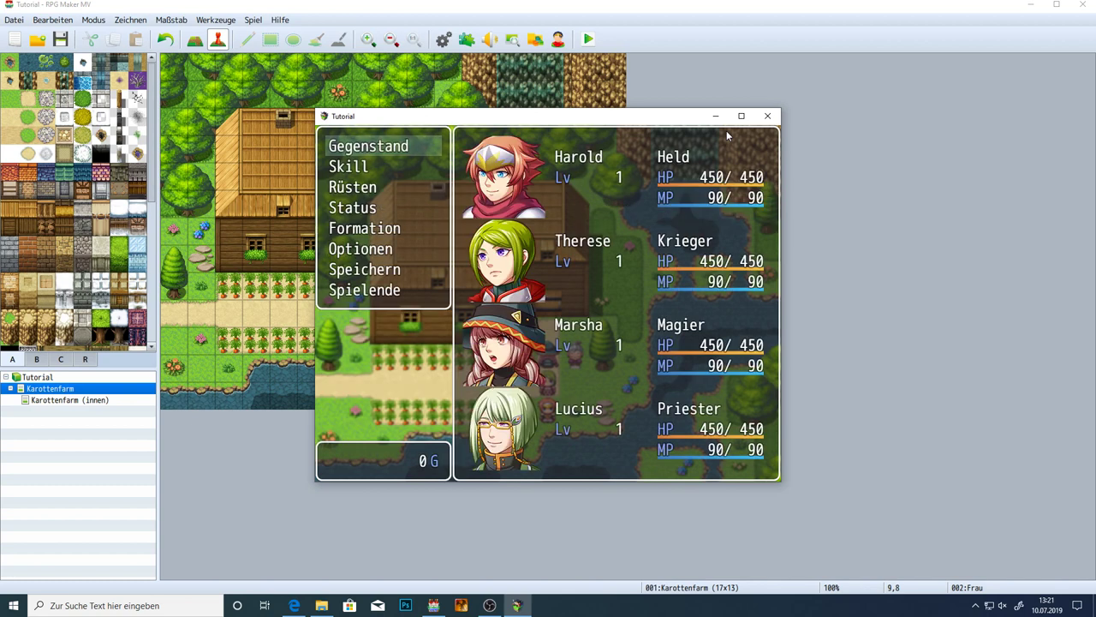
key(Escape)
key(Right)
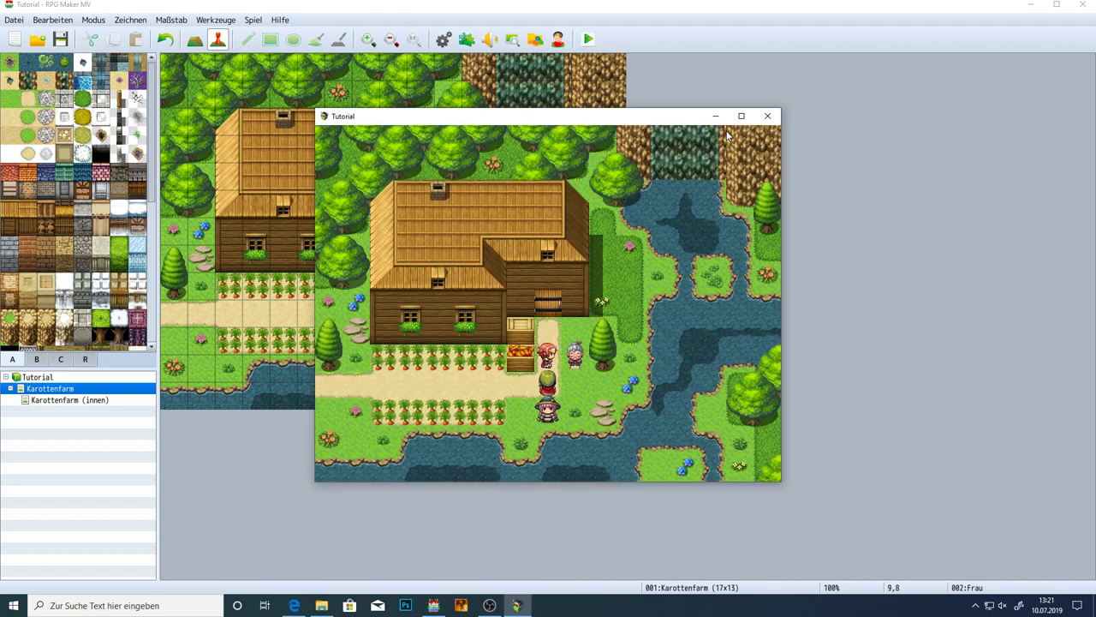
key(Return)
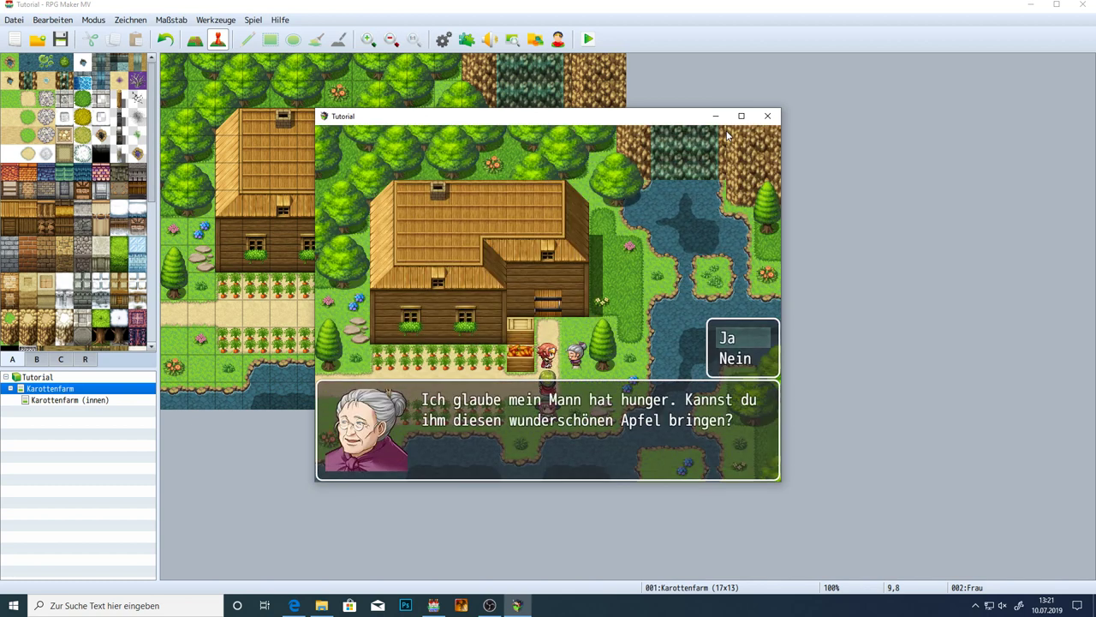
key(Return)
key(Return)
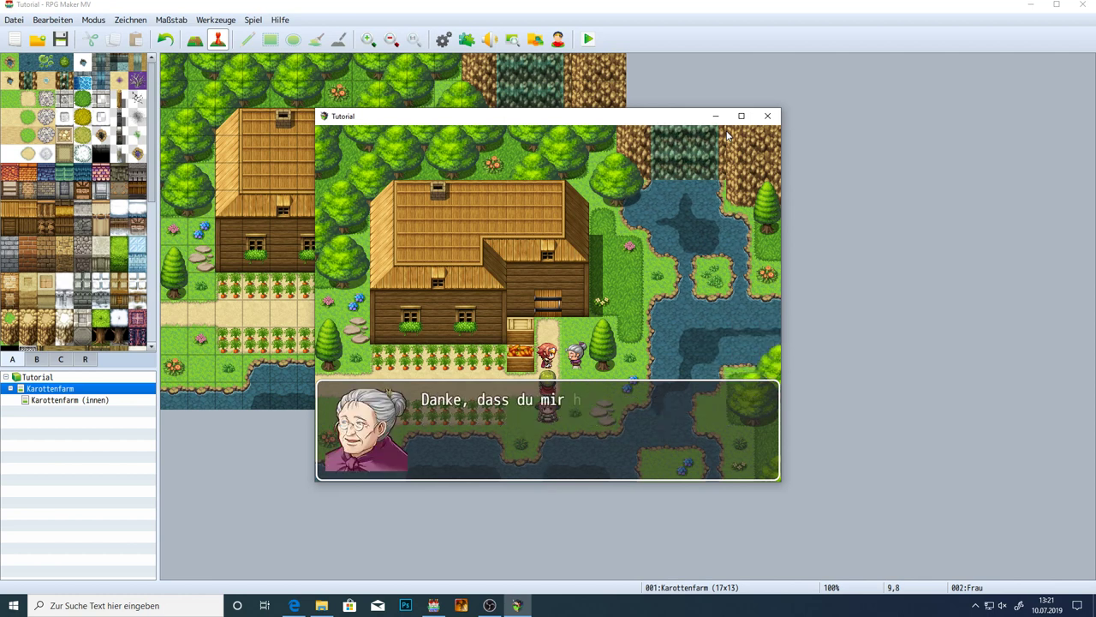
key(Return)
key(Return)
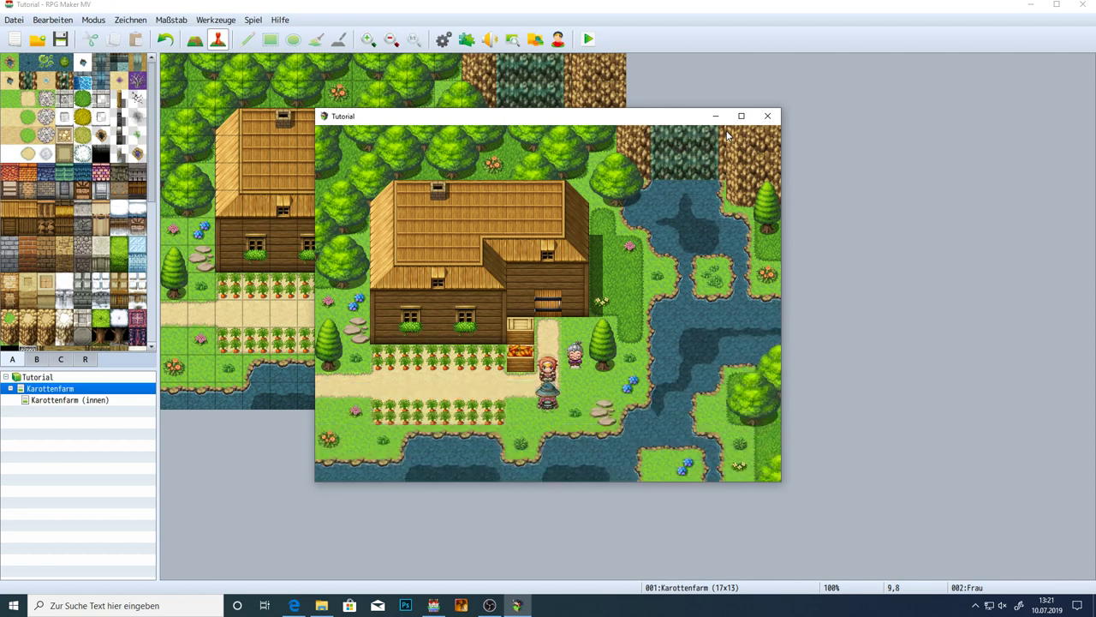
Check the Schlüsselgegen. inventory category for the Apfel quantity again, and end the playtest
key(Escape)
key(Return)
key(Right)
key(Right)
key(Right)
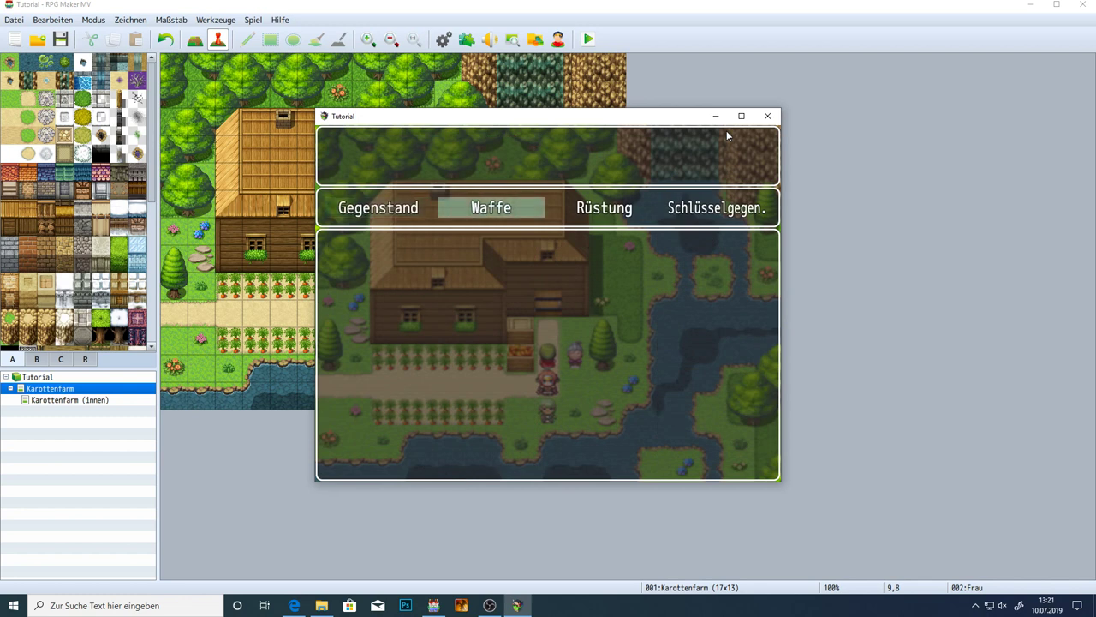
key(Return)
key(Escape)
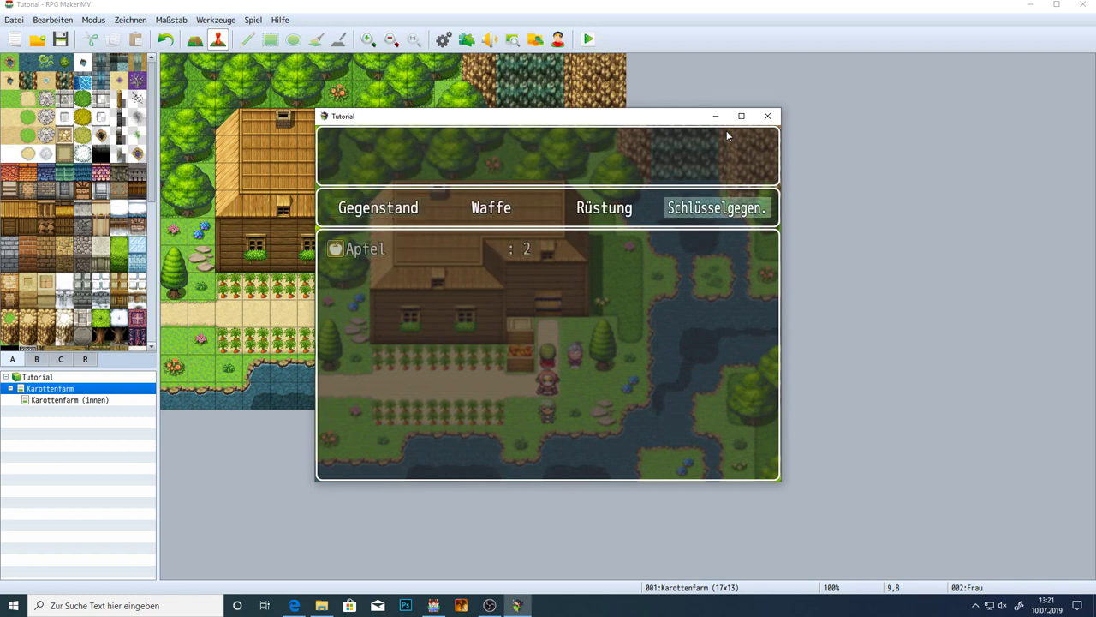
key(Escape)
click(767, 116)
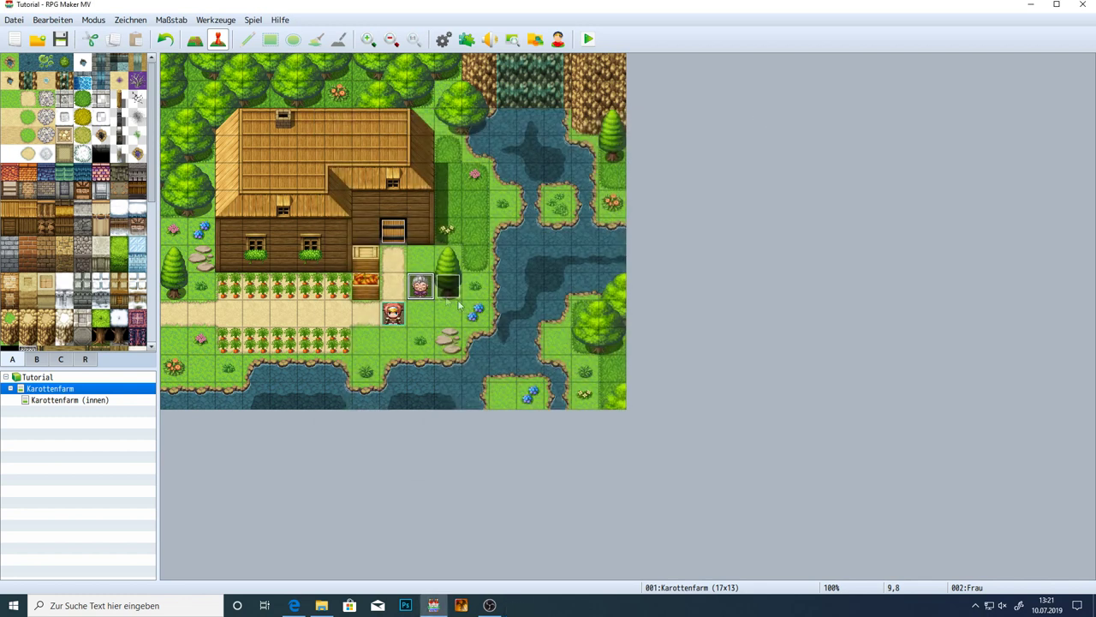
Duplicate the Frau event's page as page 2 and delete the Ja/Nein choice block from the copy
double_click(428, 295)
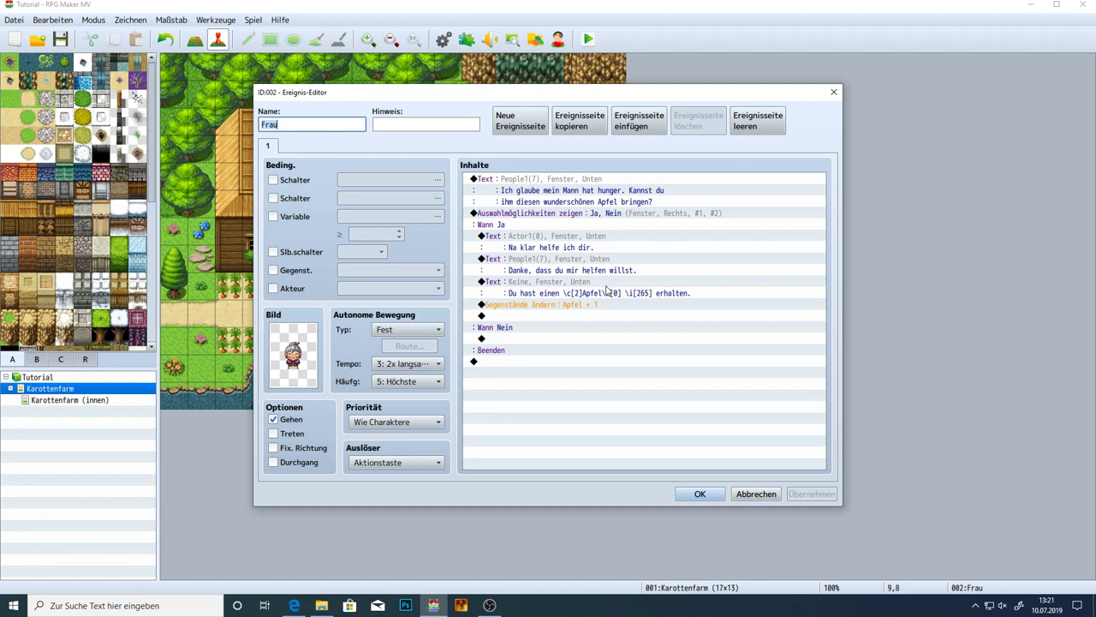
click(586, 126)
click(629, 127)
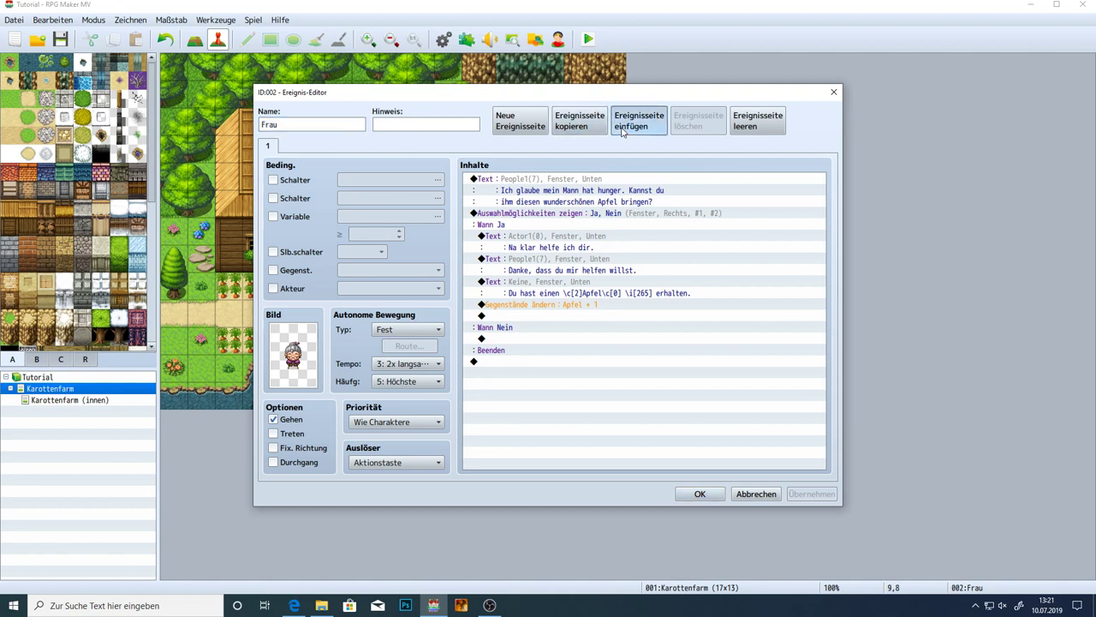
click(540, 214)
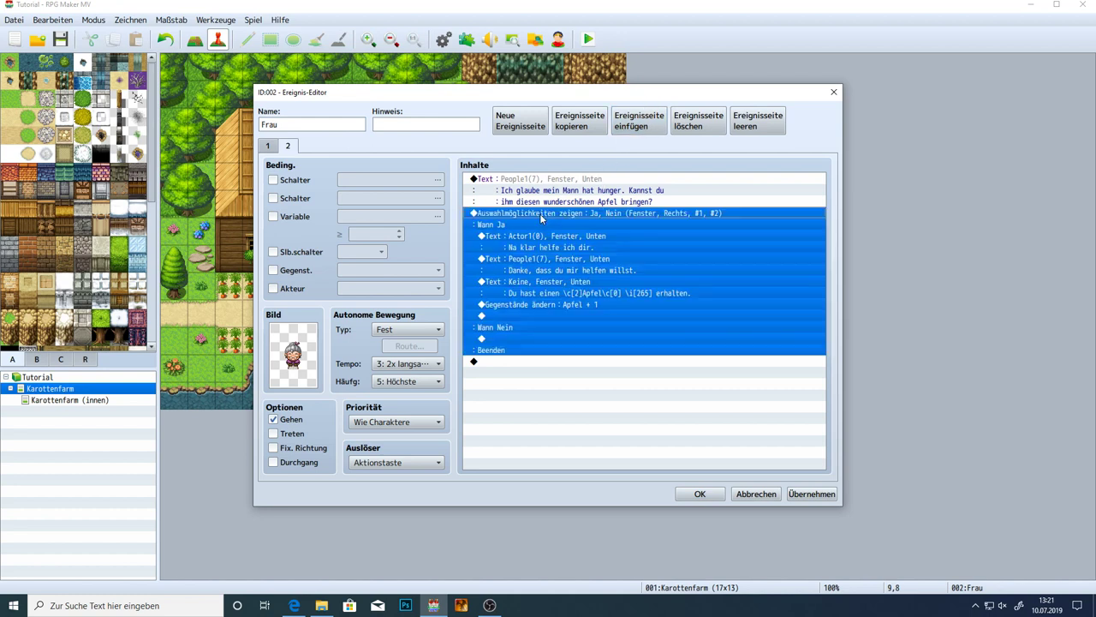
key(Delete)
Replace the message text on page 2 with "Bringe meinem Mann bitte schnell den Apfel." and apply the event
click(545, 181)
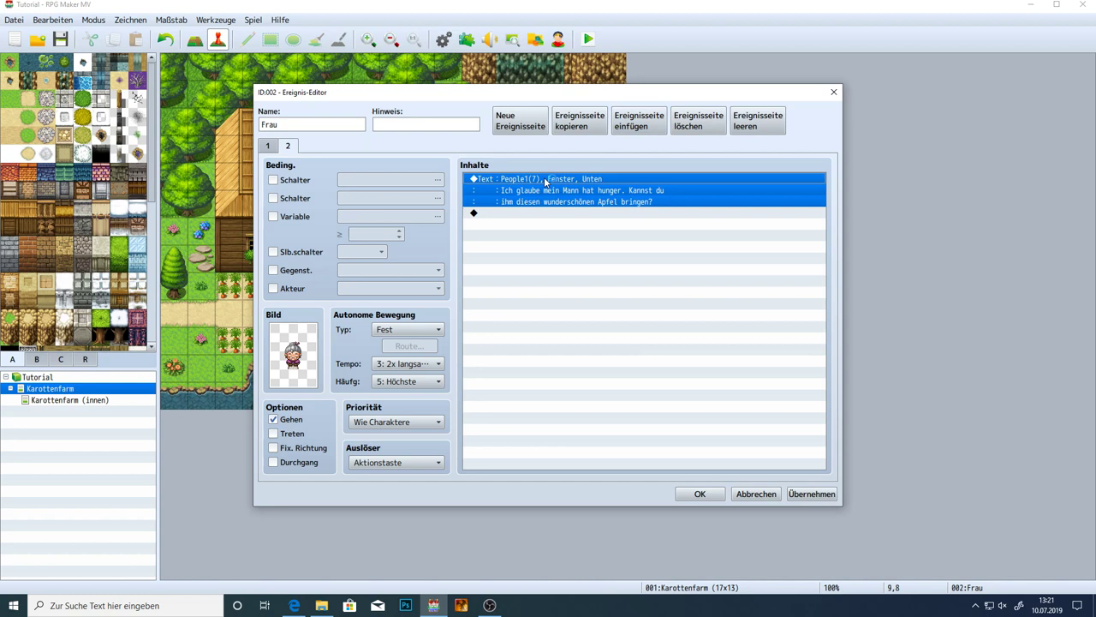
double_click(545, 181)
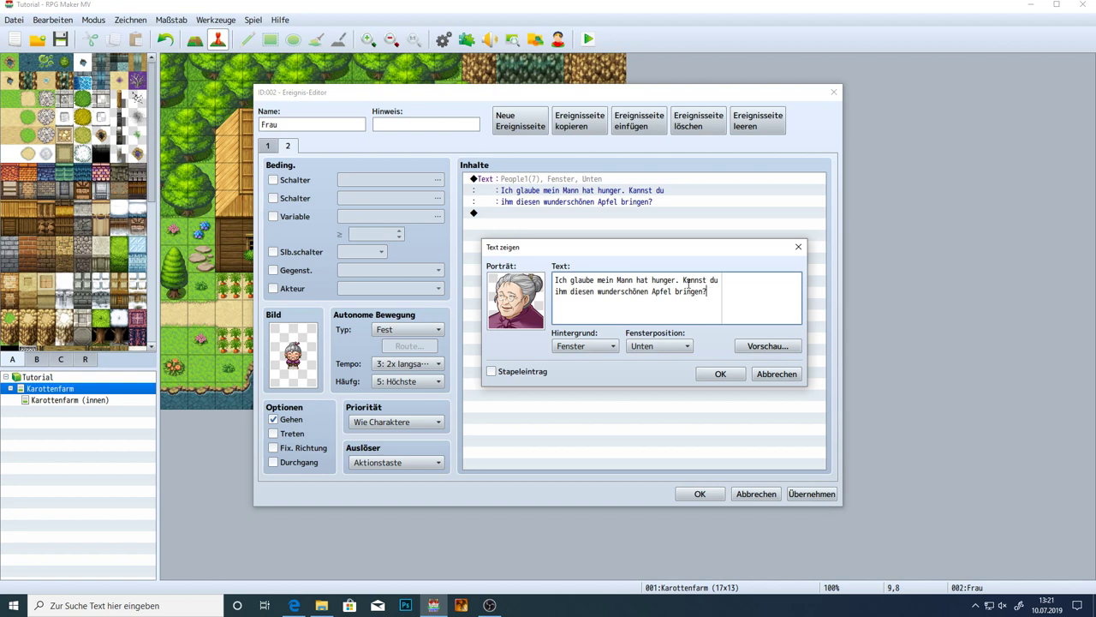
key(ctrl+a)
text(Bringe meine)
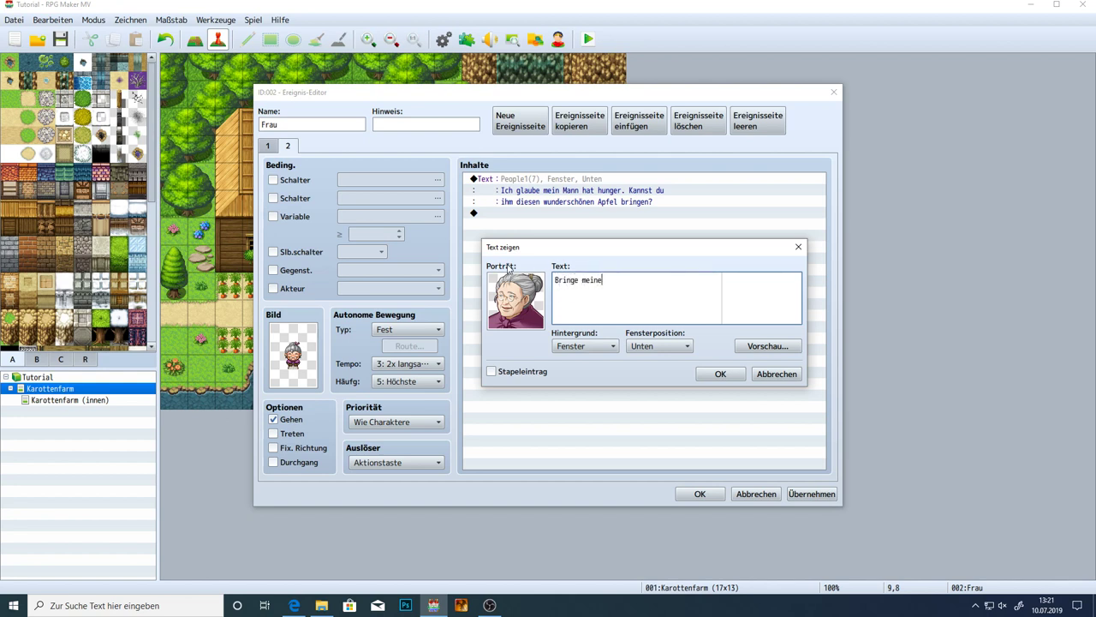
text(m Mann bitte schnell den Apfel.)
click(793, 347)
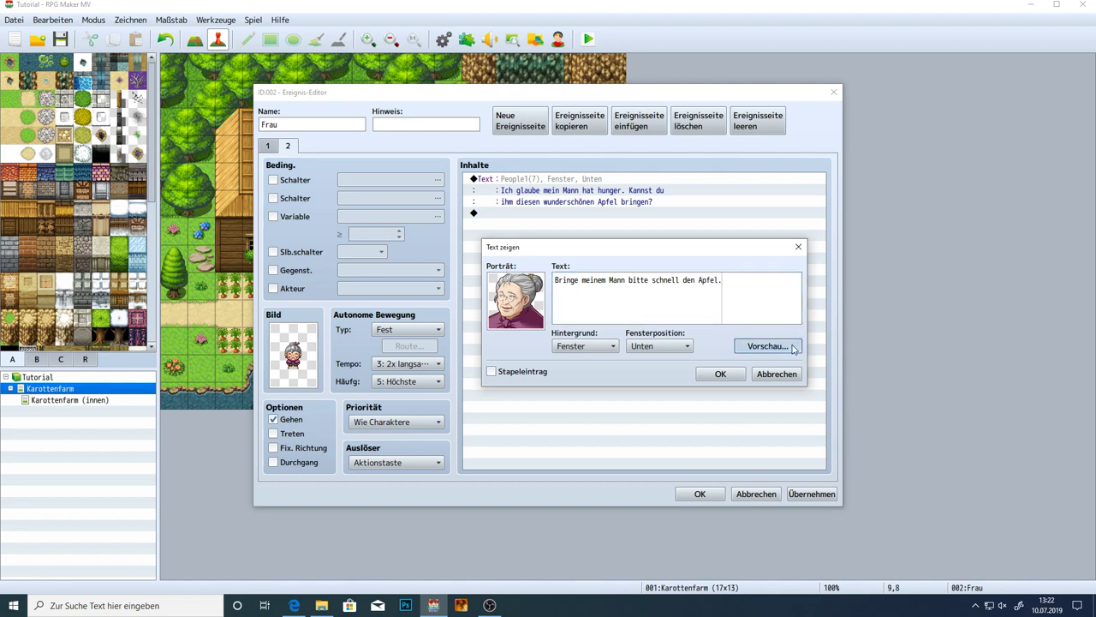
click(830, 368)
click(721, 374)
click(811, 494)
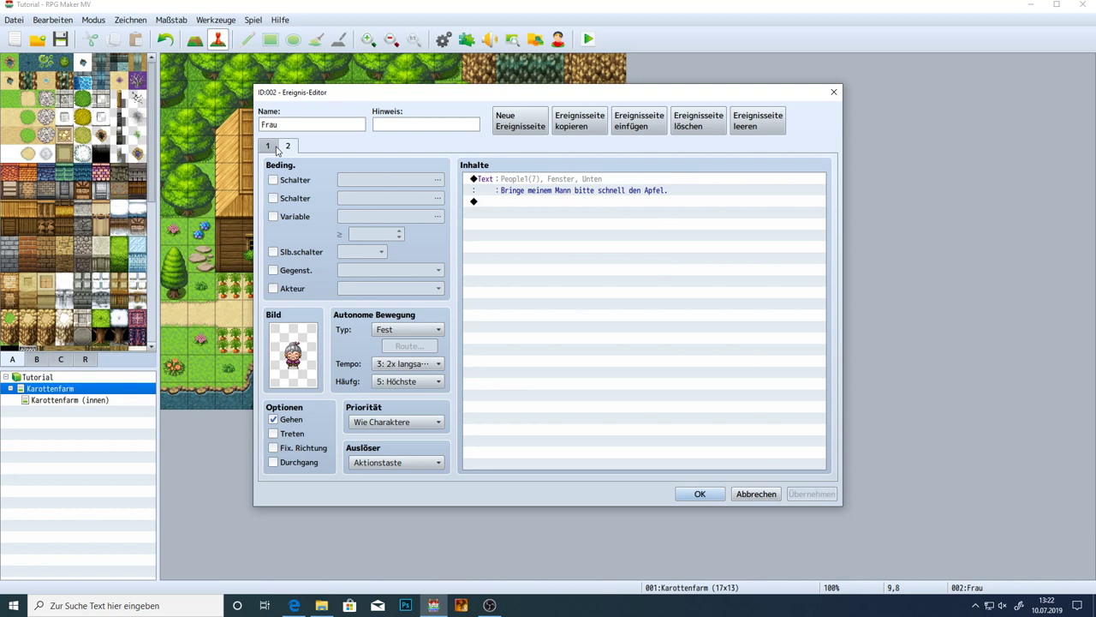
Compare the commands on pages 1 and 2 of the Frau event and read the explanation of the page conditions
click(277, 149)
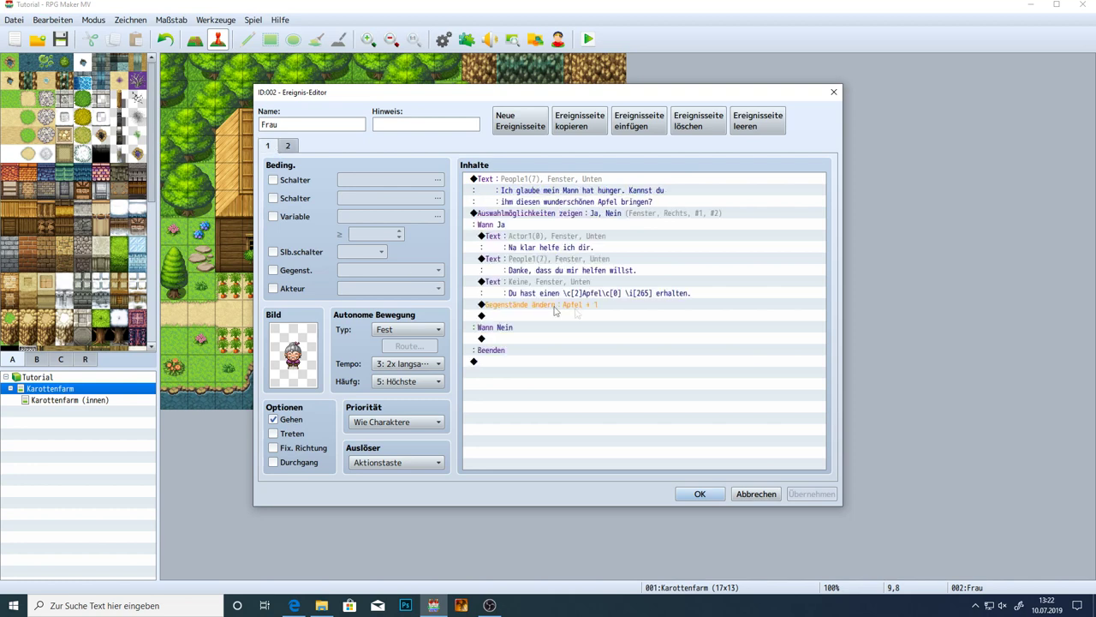
click(589, 306)
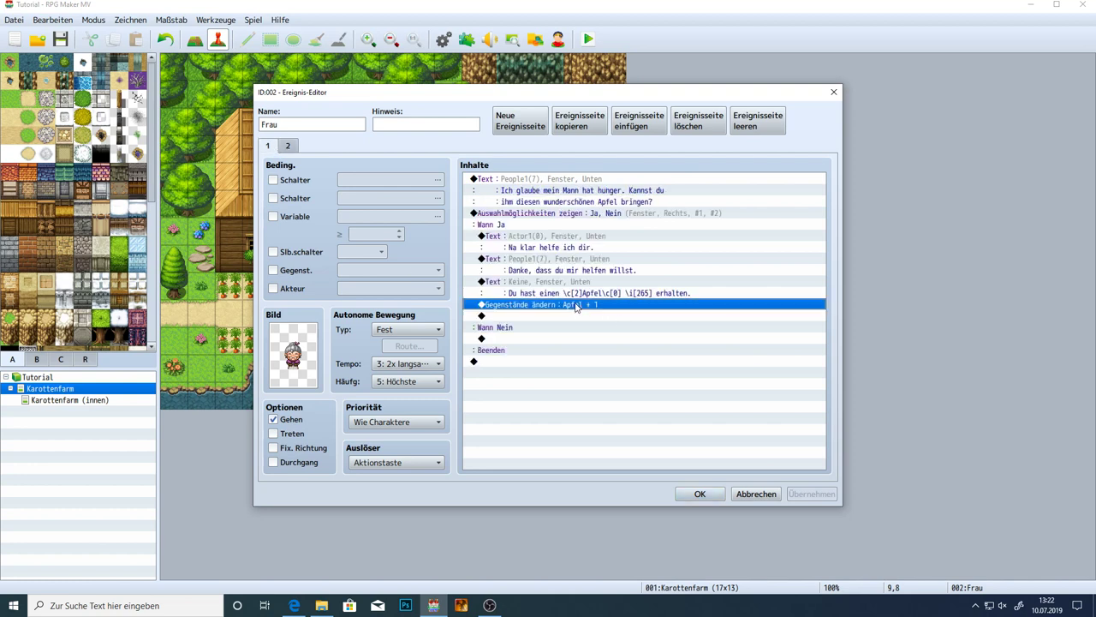
click(543, 315)
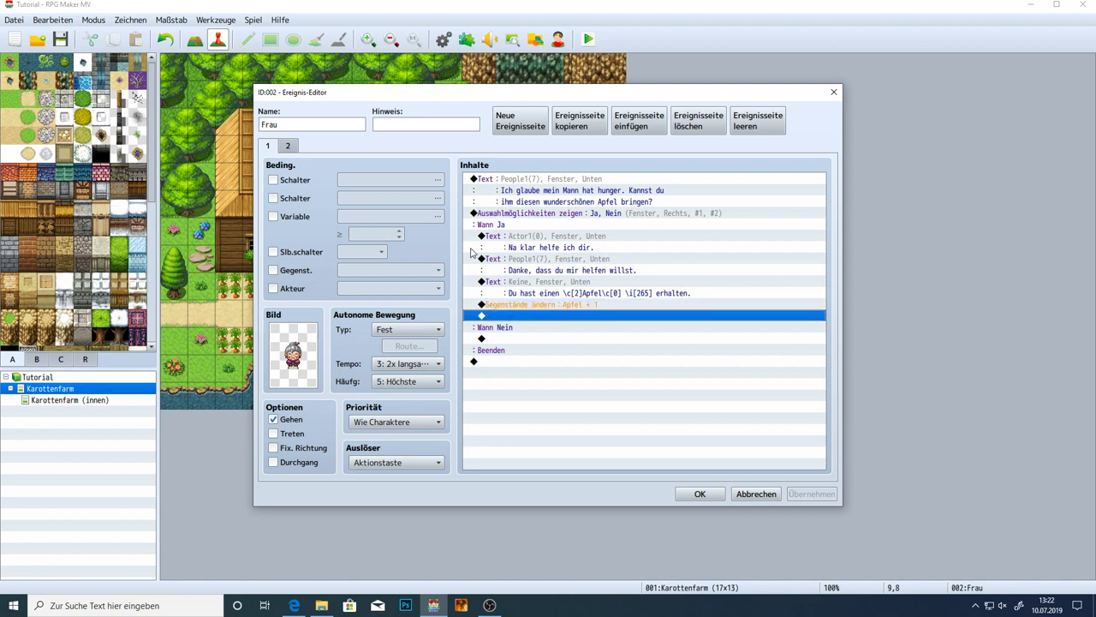
click(296, 147)
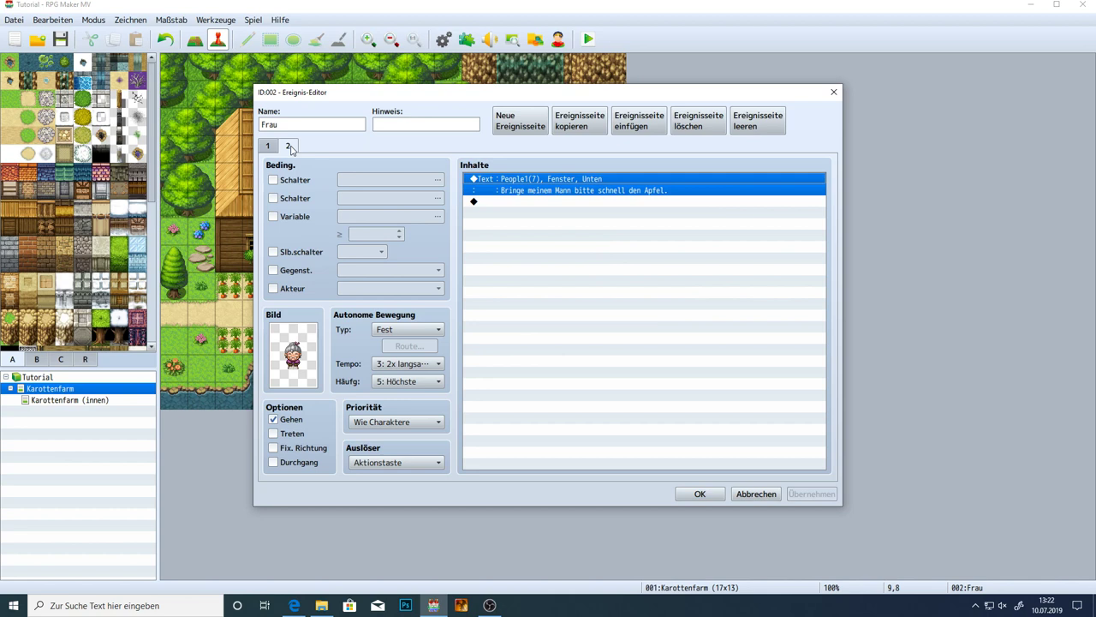
click(609, 227)
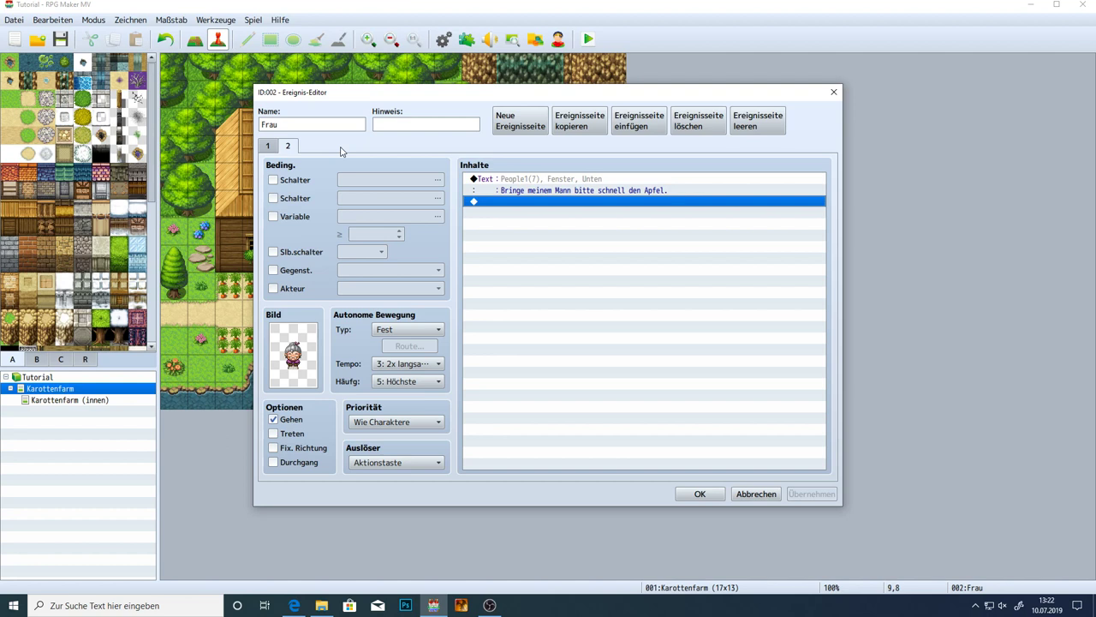
click(276, 147)
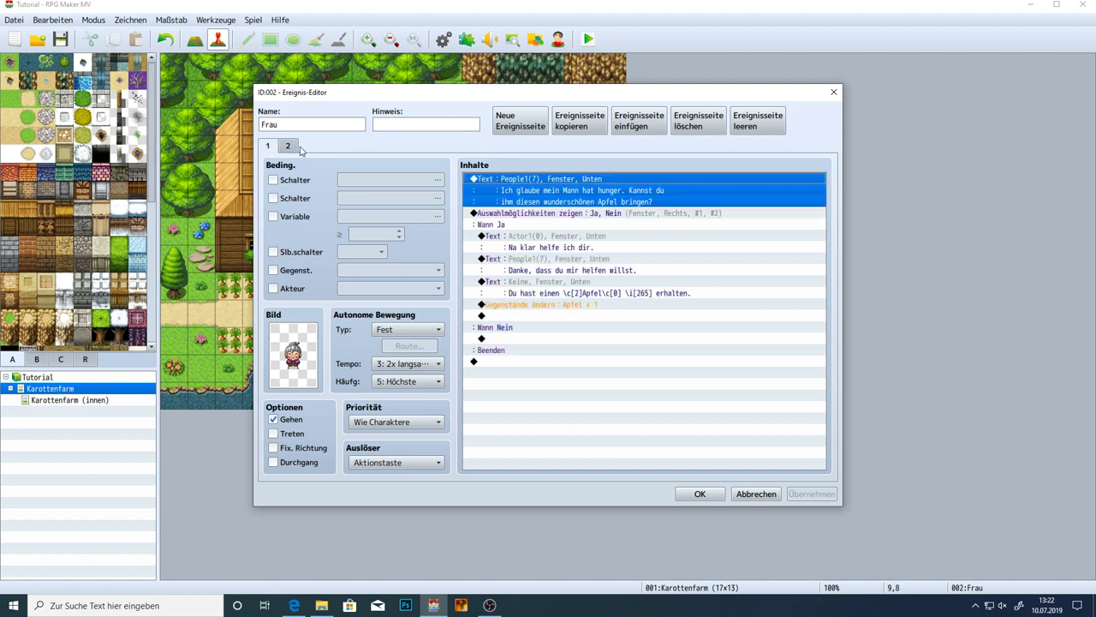
click(294, 148)
click(610, 203)
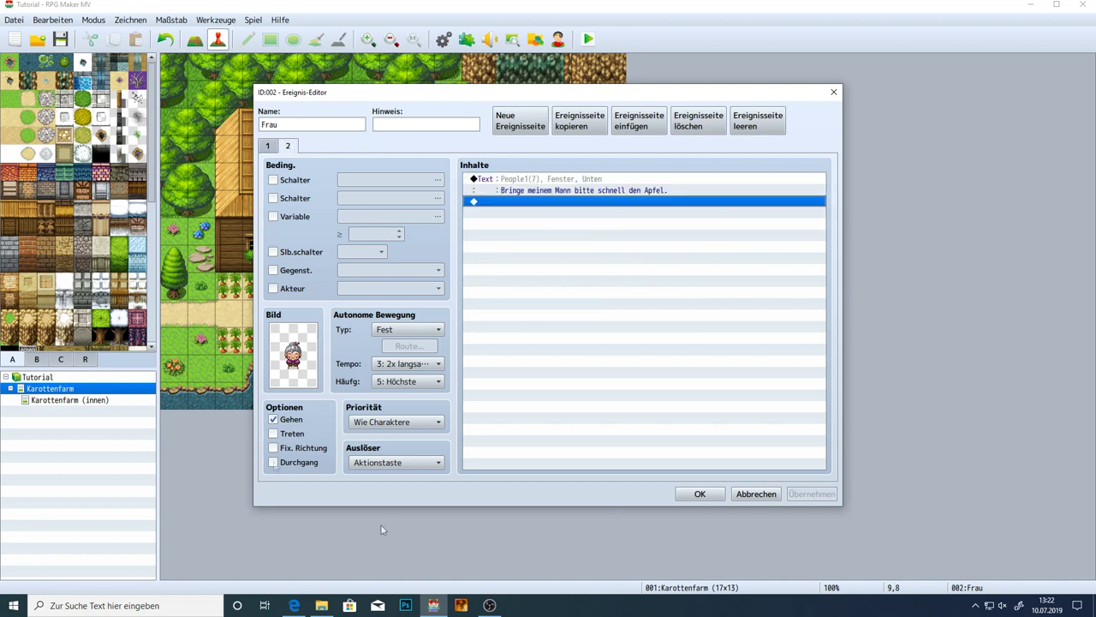
click(273, 148)
click(566, 364)
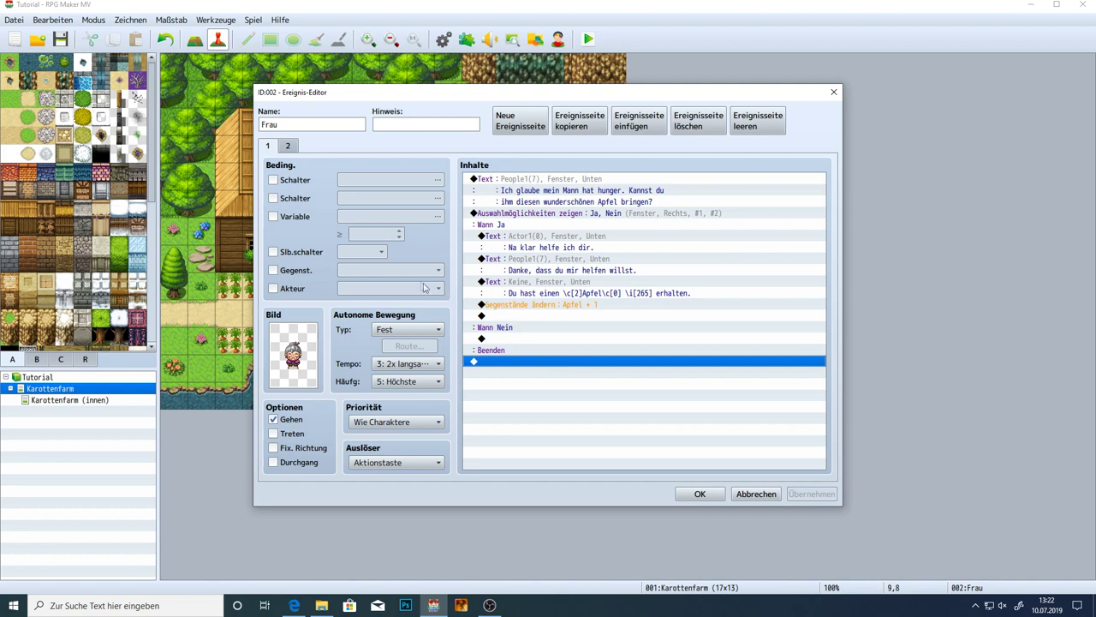
click(288, 145)
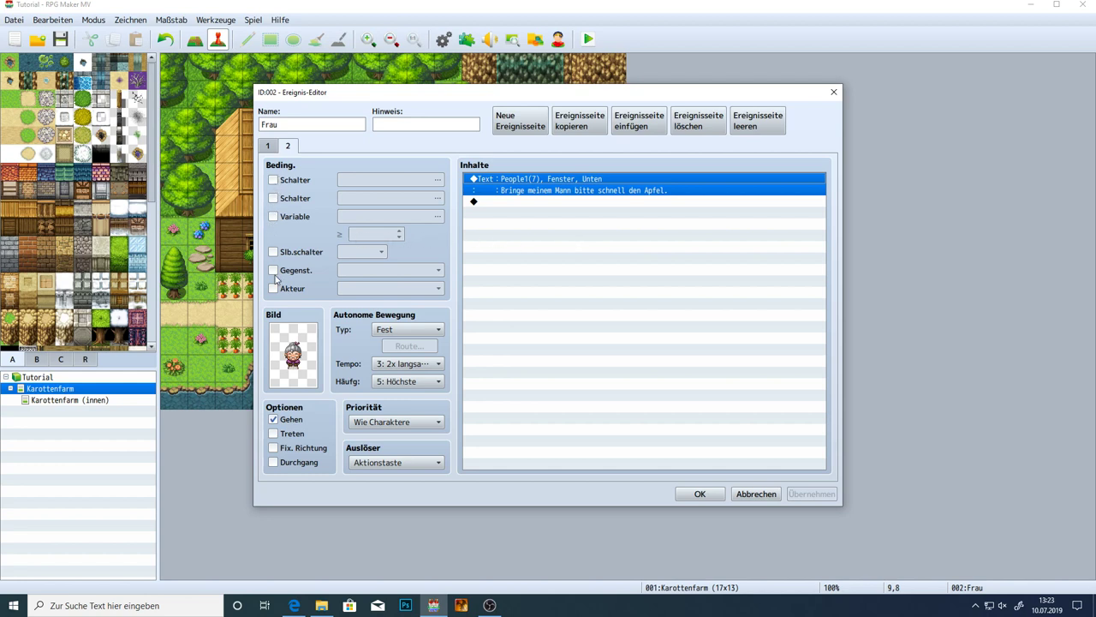
mouse_move(275, 279)
click(269, 147)
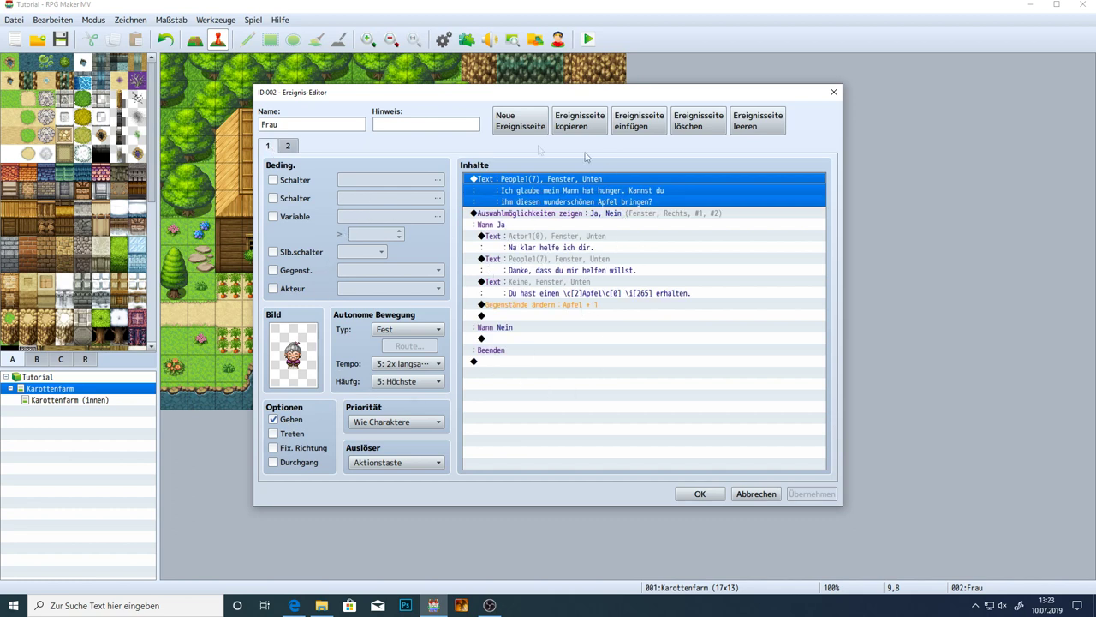
click(288, 146)
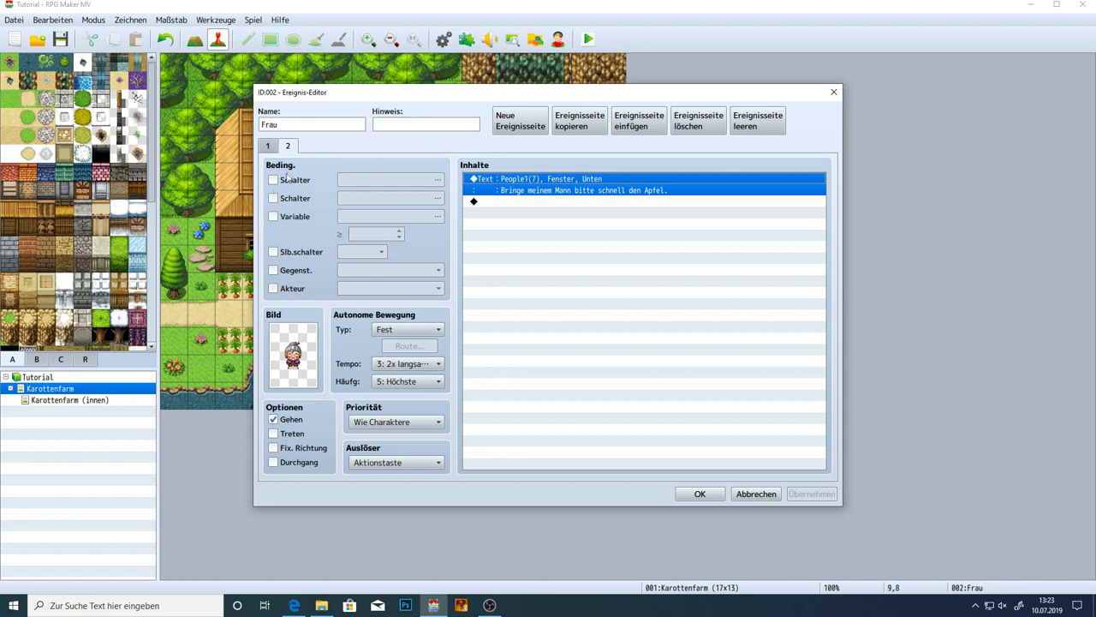
mouse_move(289, 171)
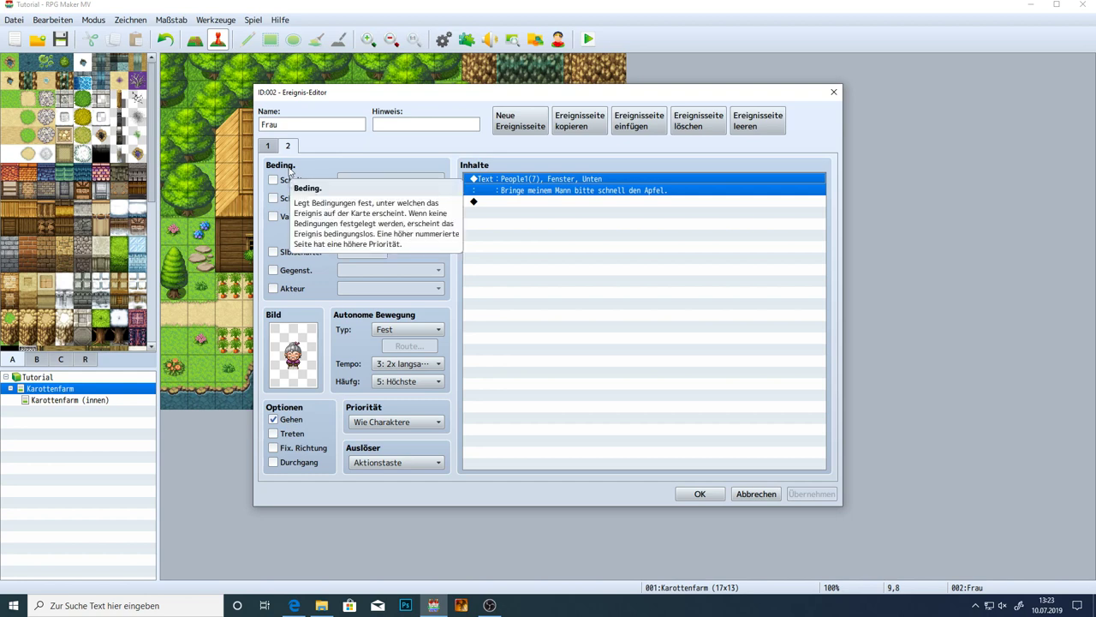
Enable the Slb.schalter A condition on page 2 of the Frau event and apply it
click(524, 238)
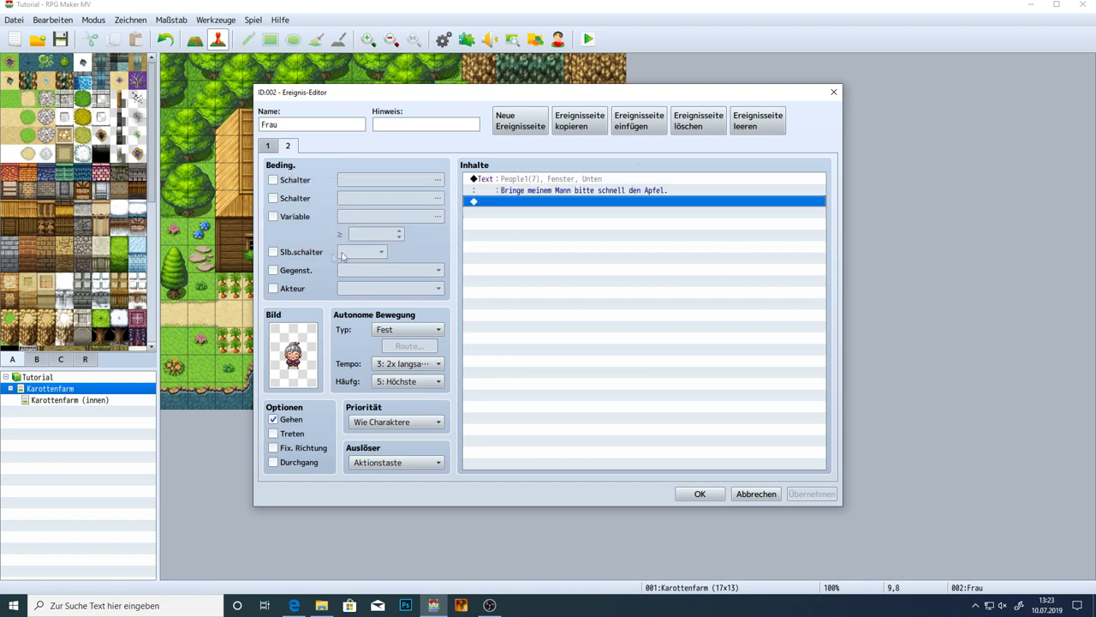
click(273, 252)
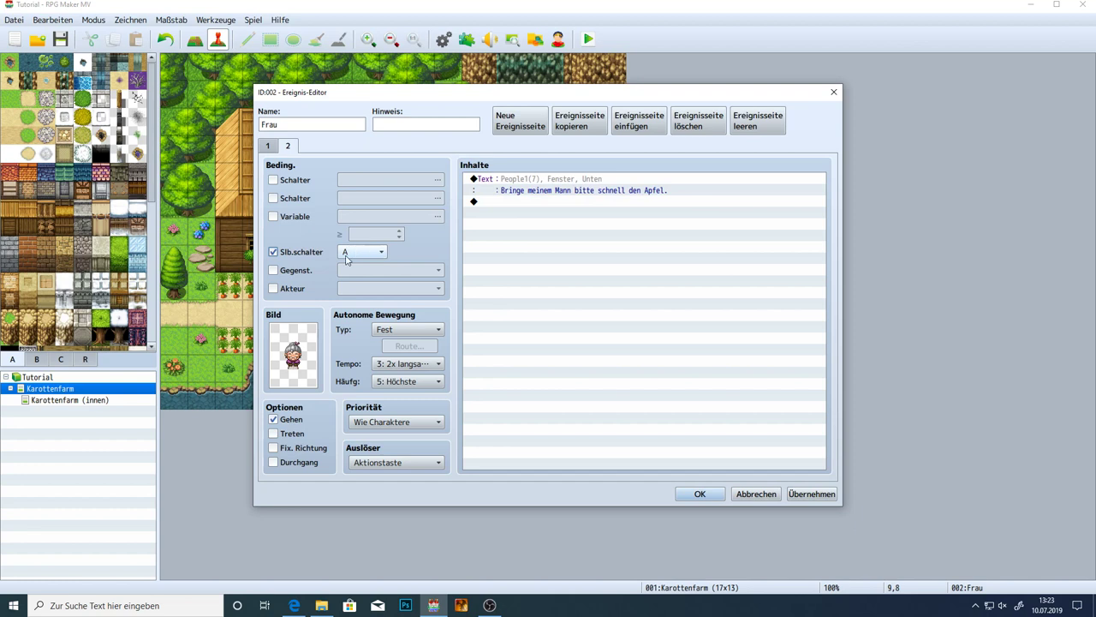
click(810, 495)
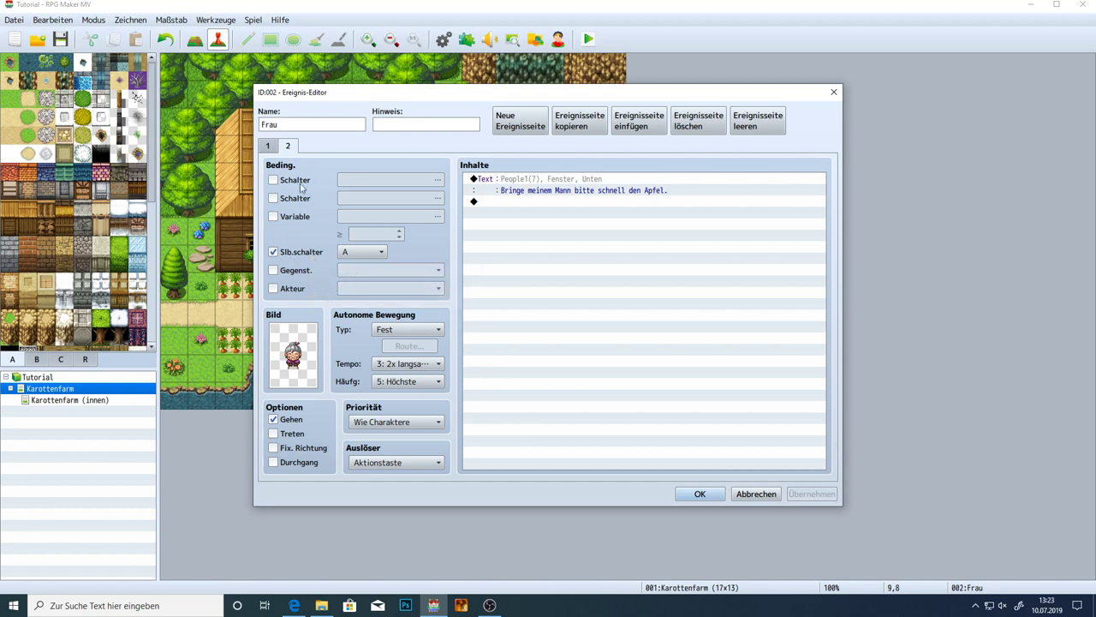
click(283, 199)
click(283, 200)
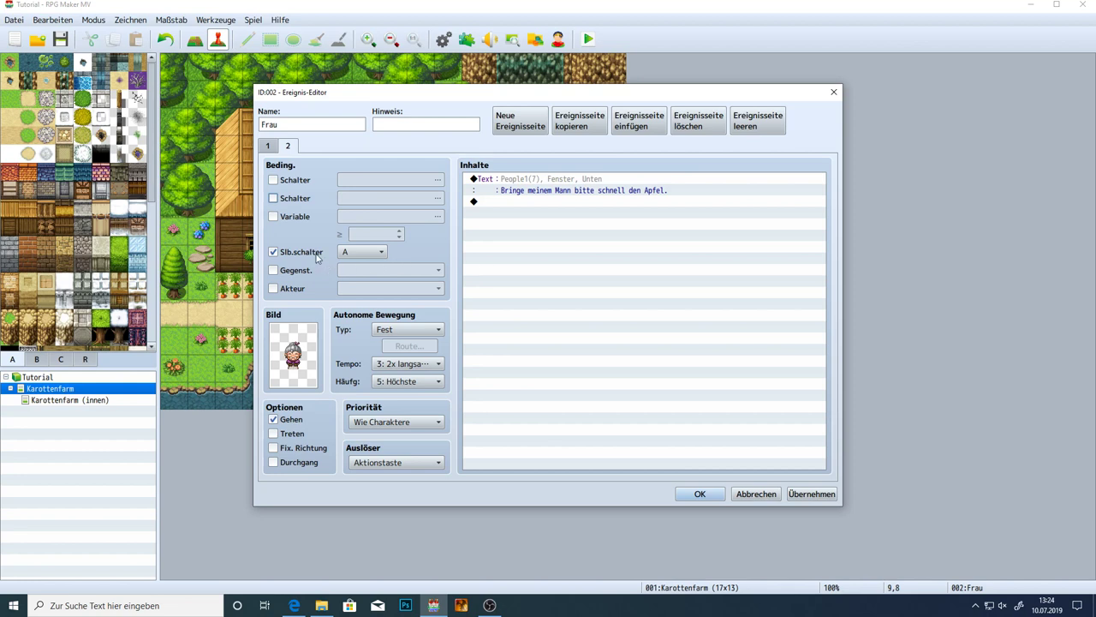
mouse_move(317, 258)
click(273, 217)
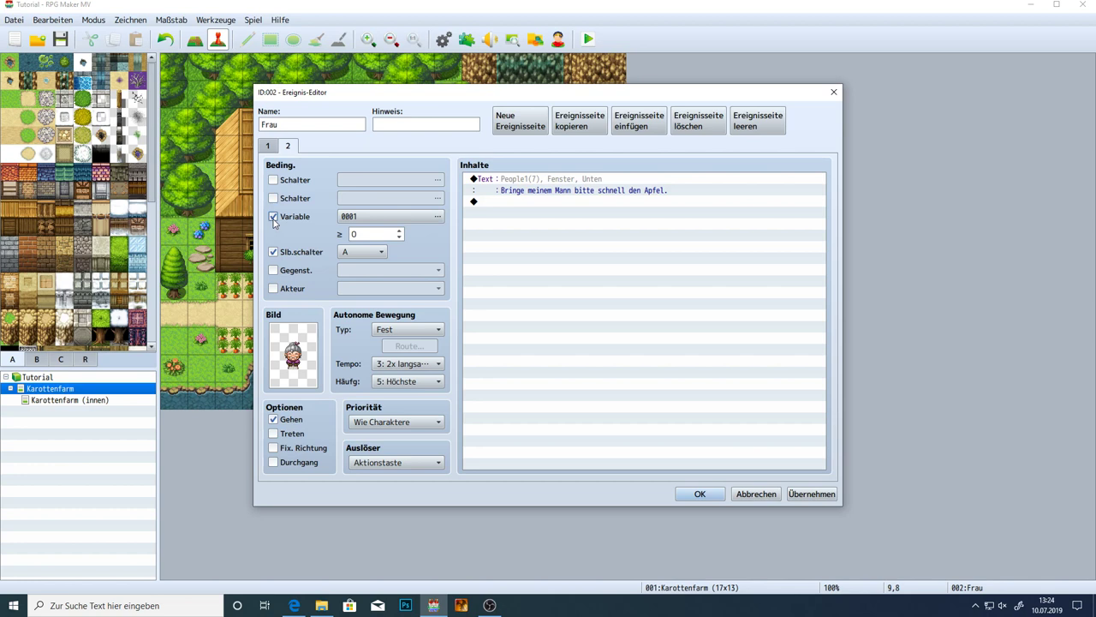
click(274, 217)
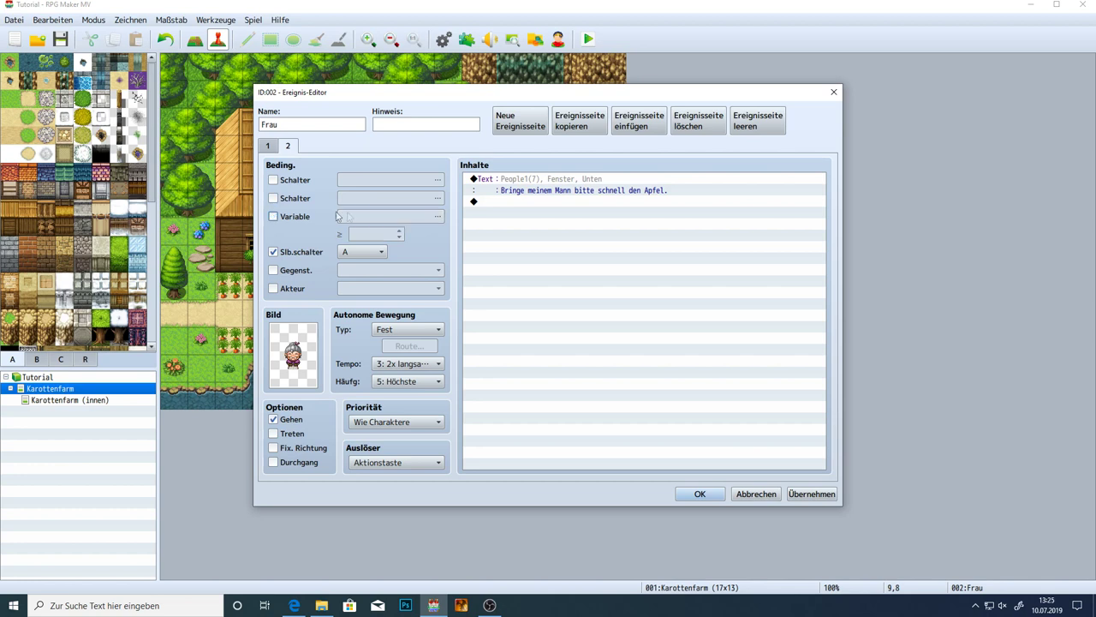
Add a Selbstschalter steuern command setting A to EIN below the Apfel item command in page 1's Ja branch and apply it
click(573, 305)
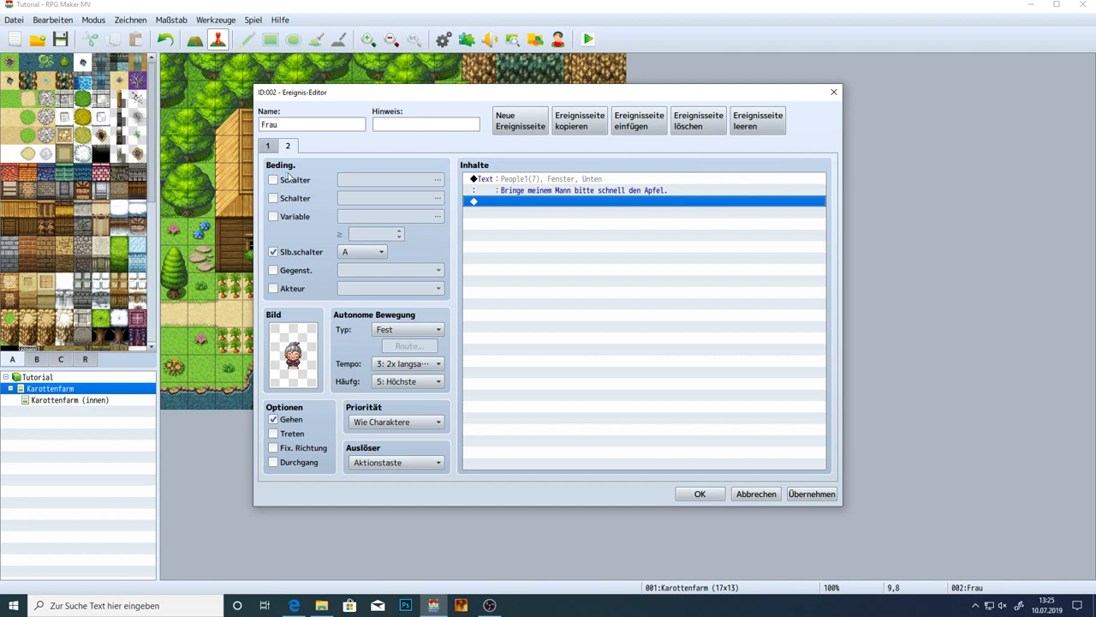
click(270, 147)
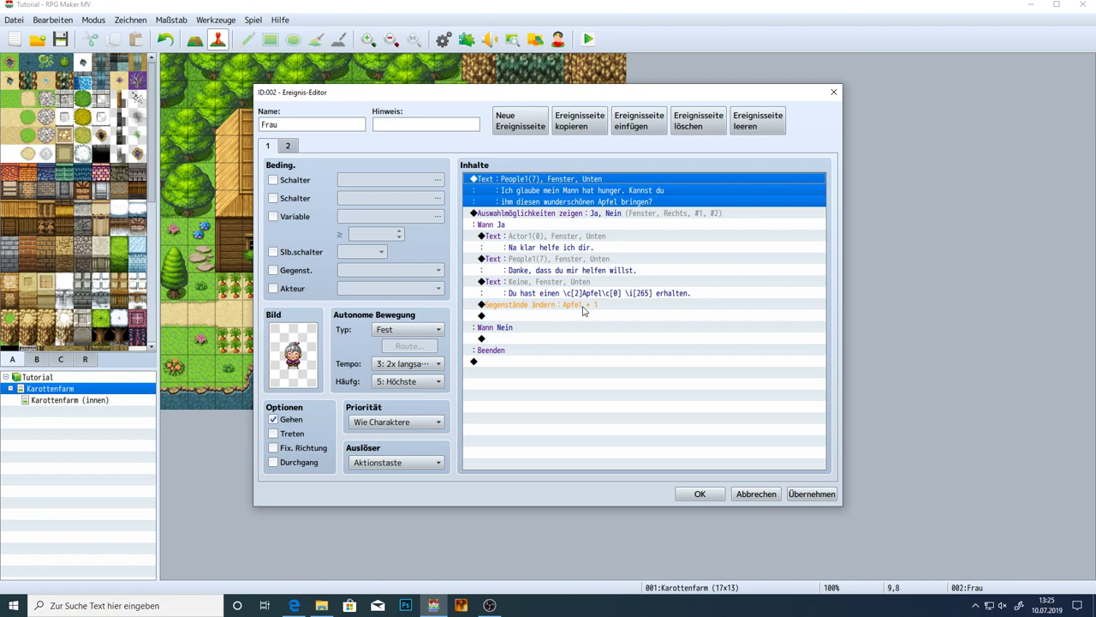
click(526, 317)
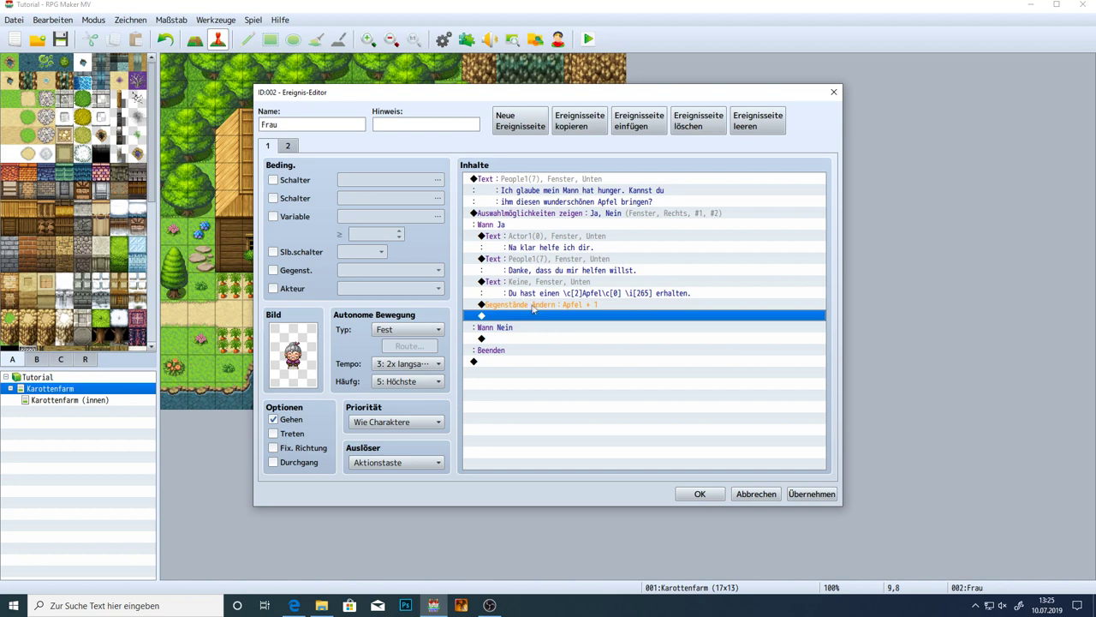
click(512, 223)
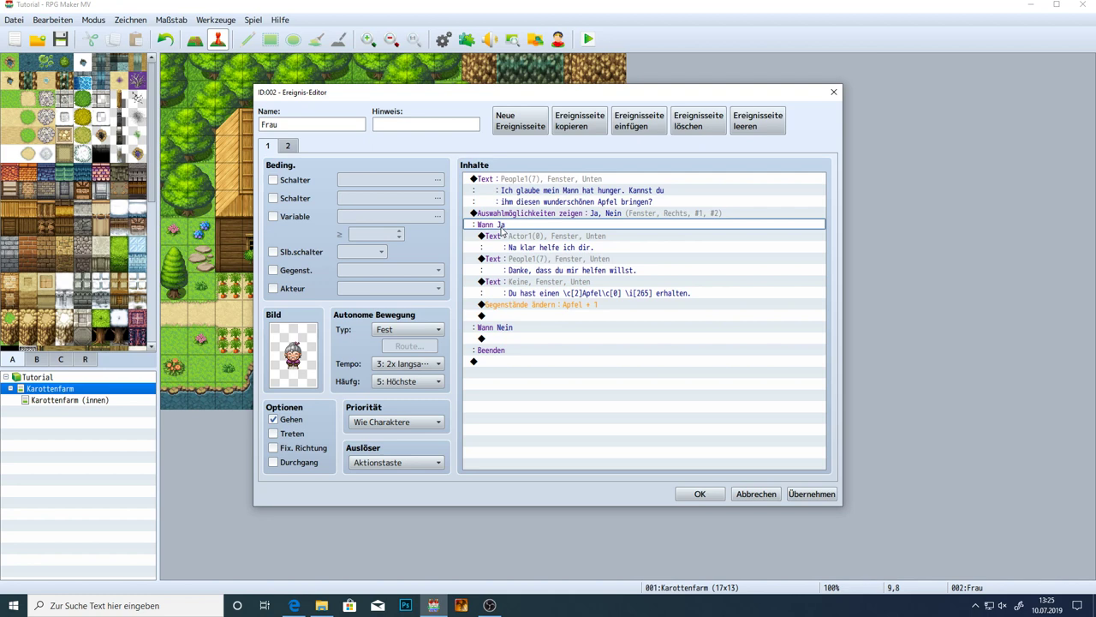
double_click(520, 317)
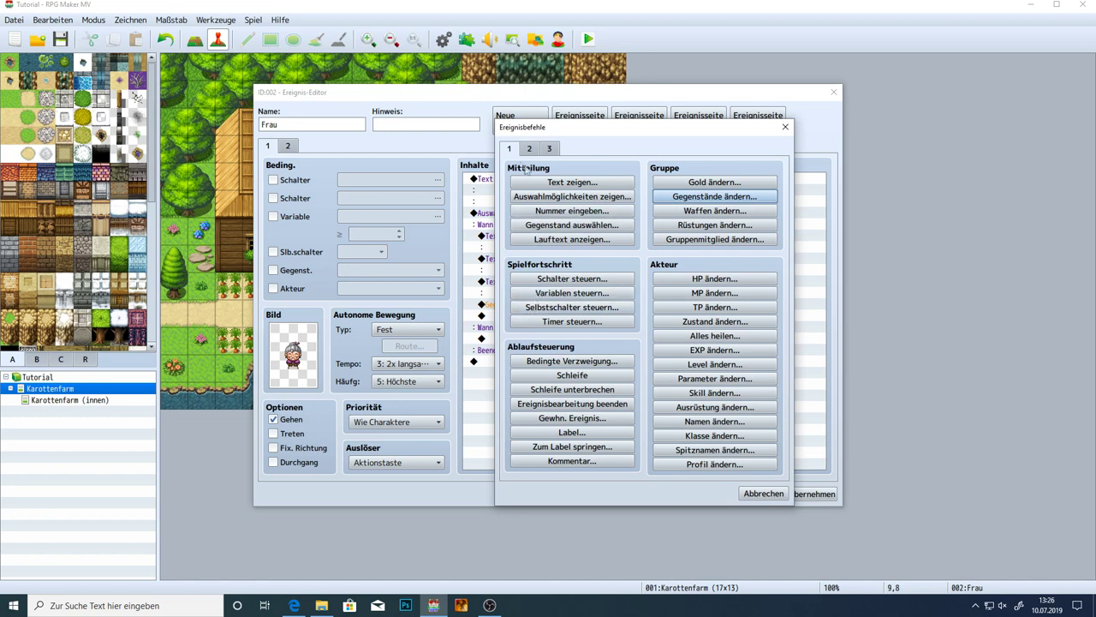
click(506, 152)
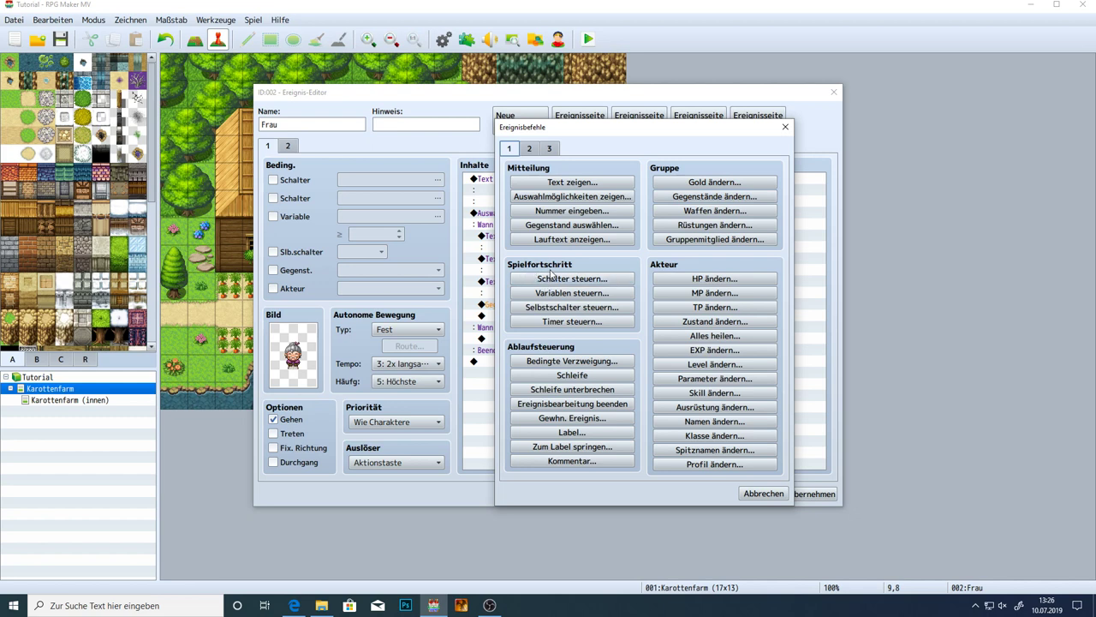
click(543, 310)
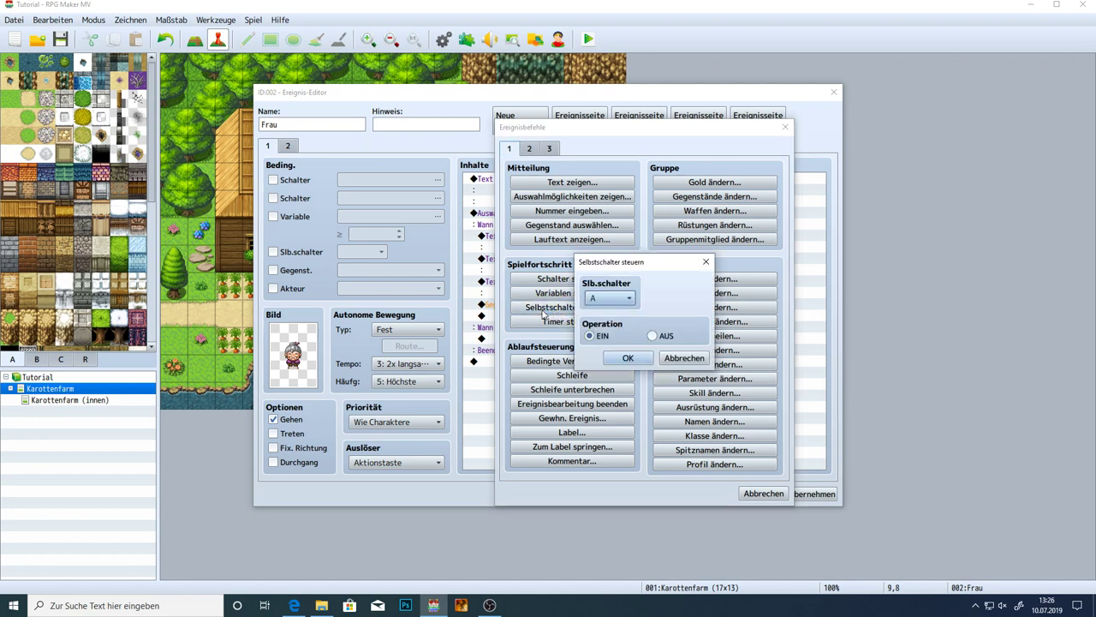
click(593, 299)
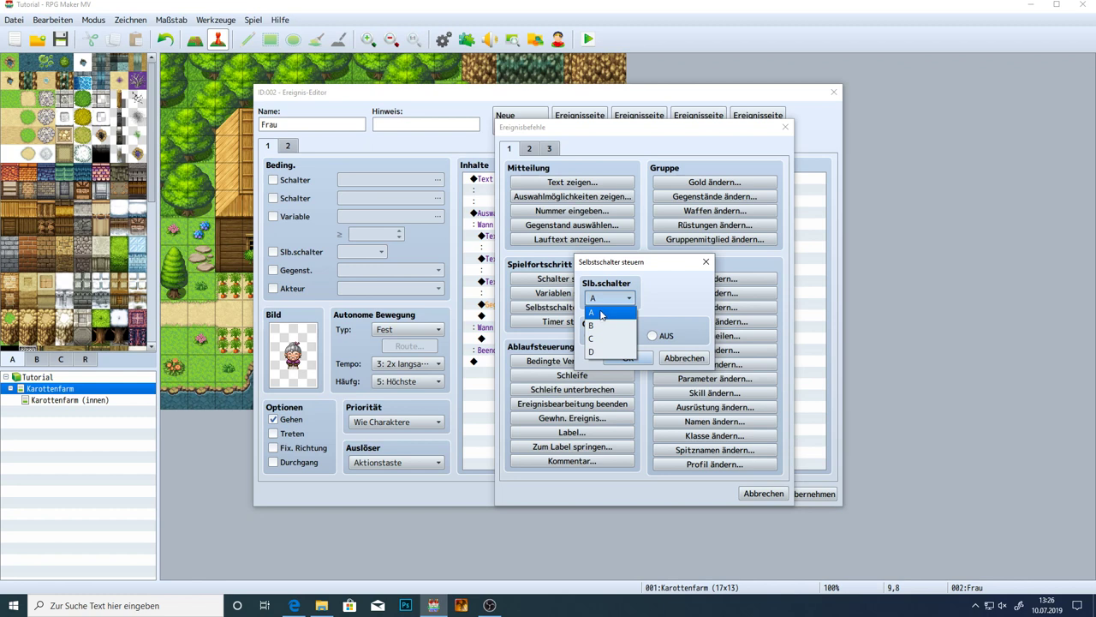
click(602, 313)
click(655, 336)
click(590, 335)
click(655, 337)
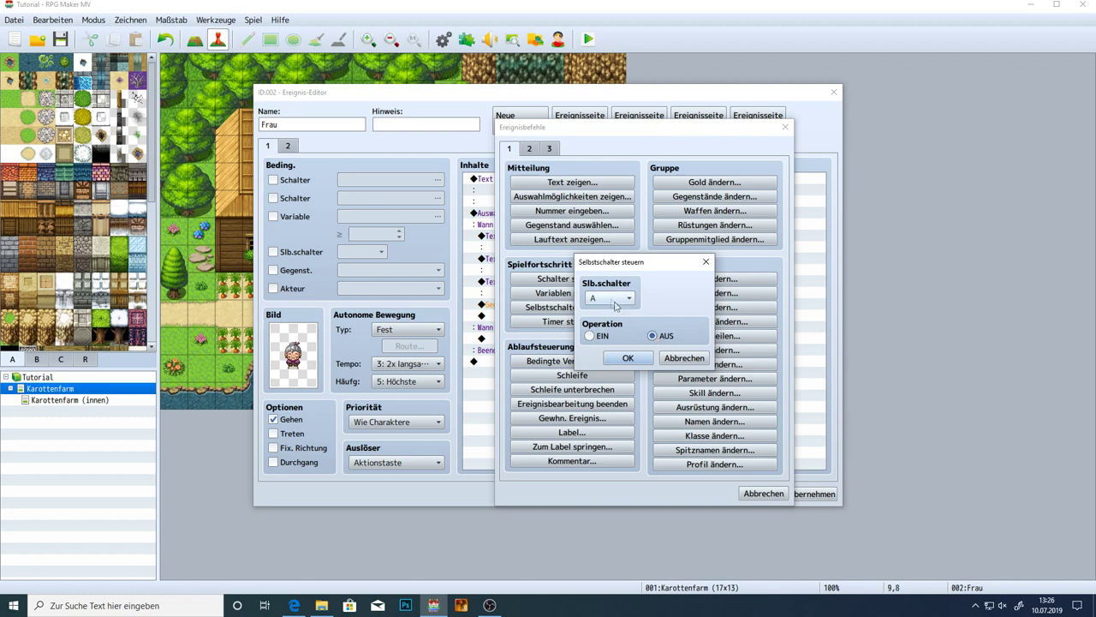
drag(629, 266, 599, 275)
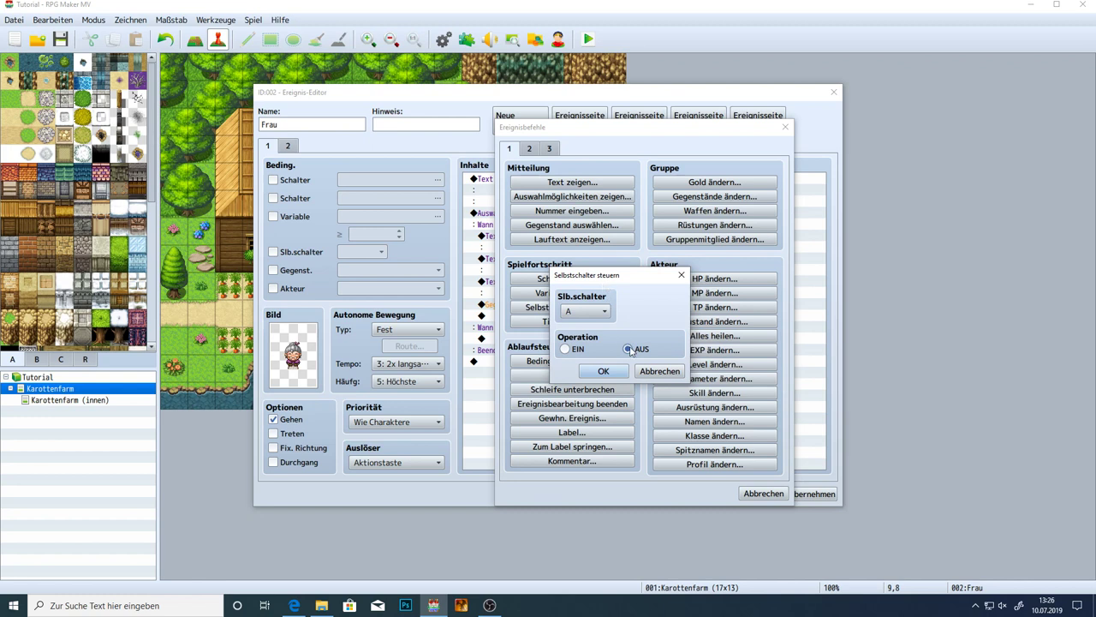
click(567, 350)
click(603, 372)
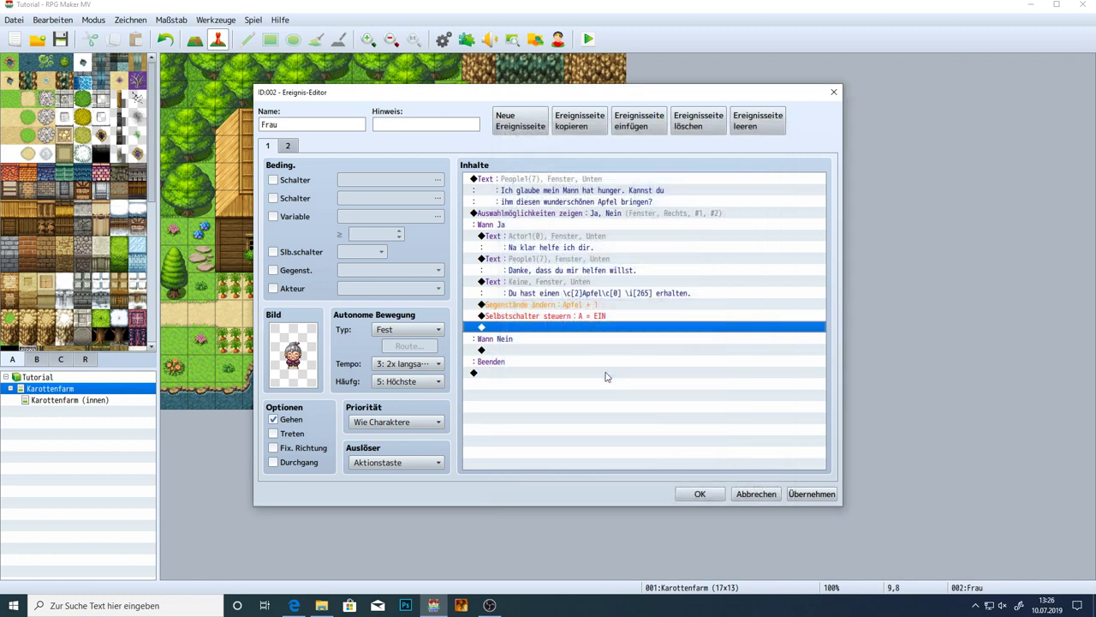
click(811, 494)
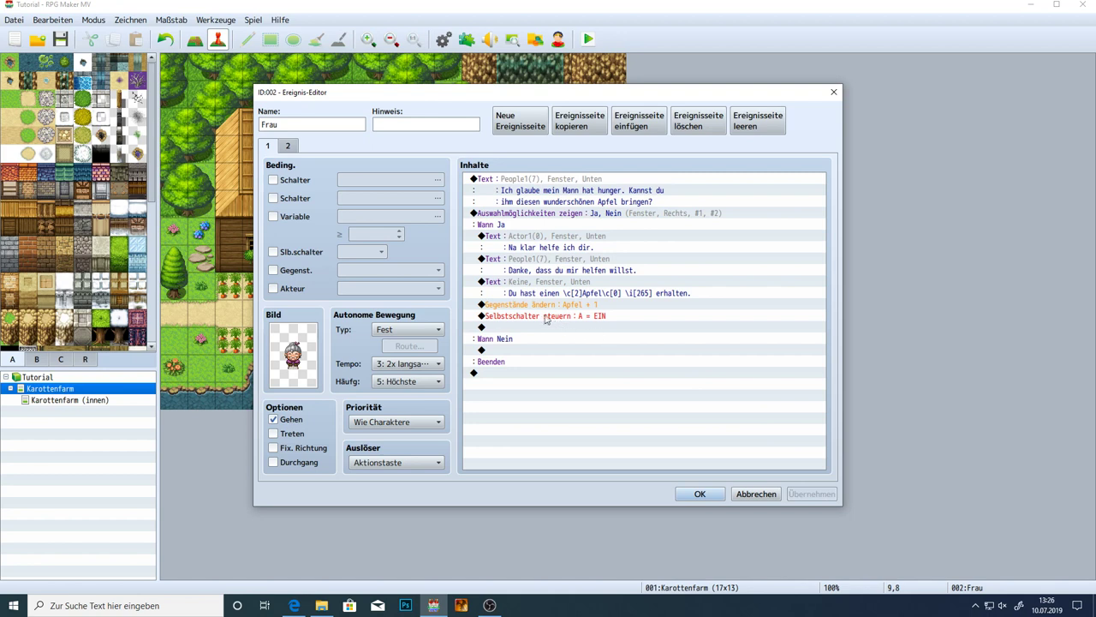
Add the message "Schade." with the old woman's People1 portrait to the Nein branch on page 1 of the Frau event
click(517, 350)
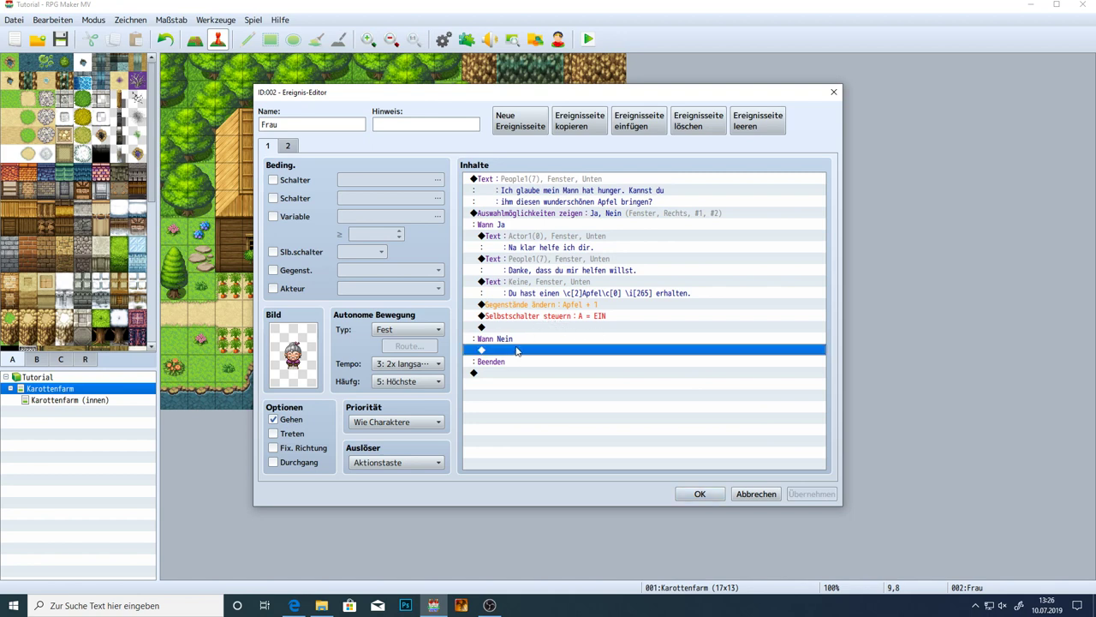
double_click(517, 351)
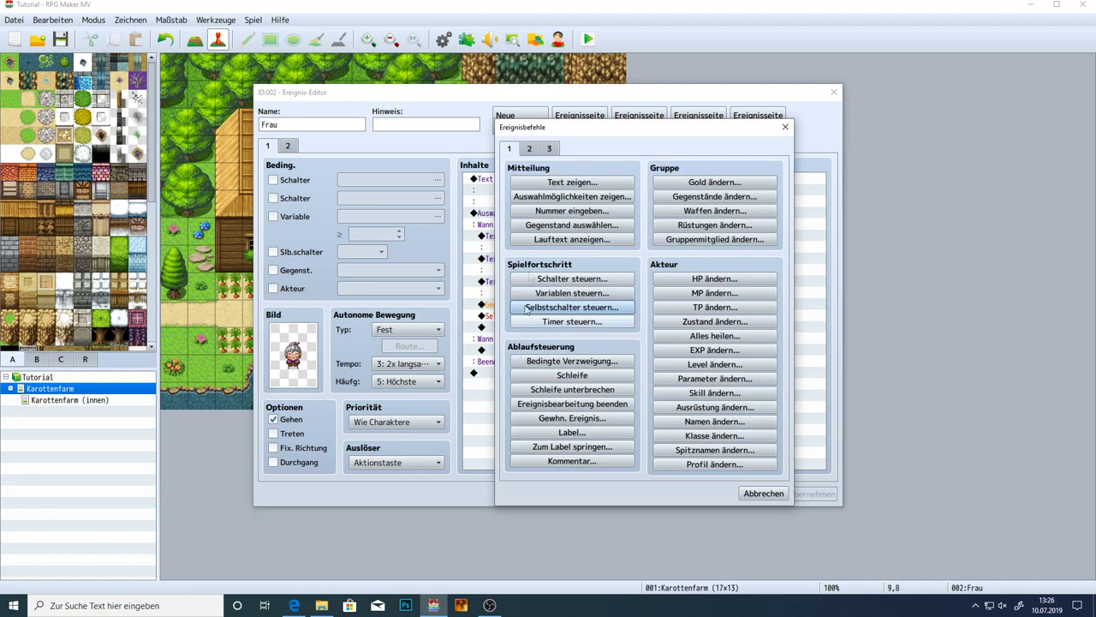
click(548, 182)
double_click(536, 303)
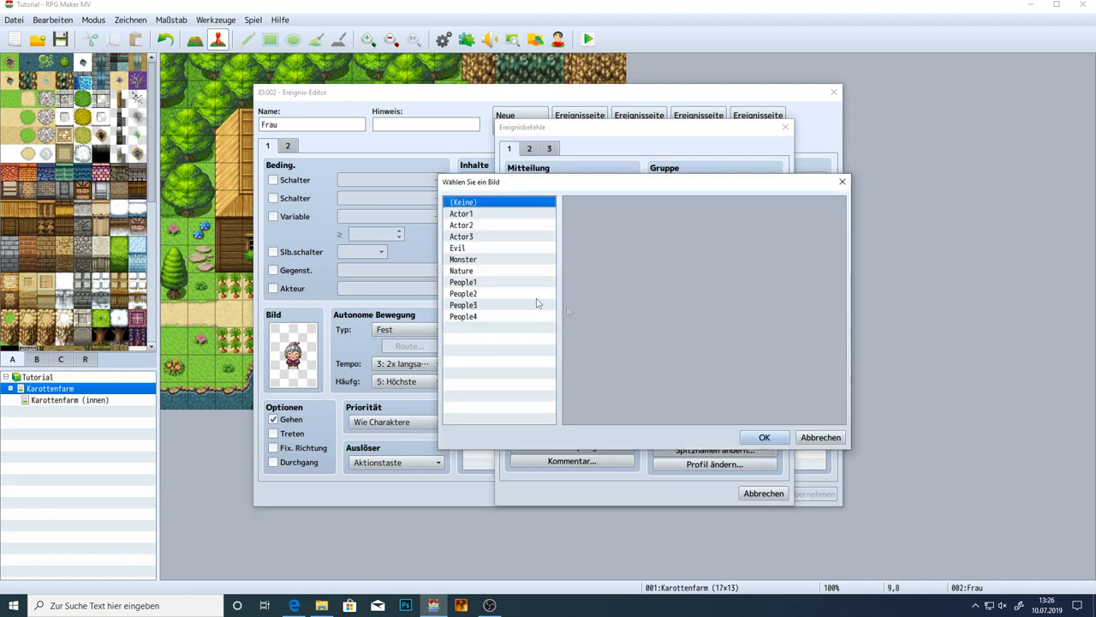
click(484, 281)
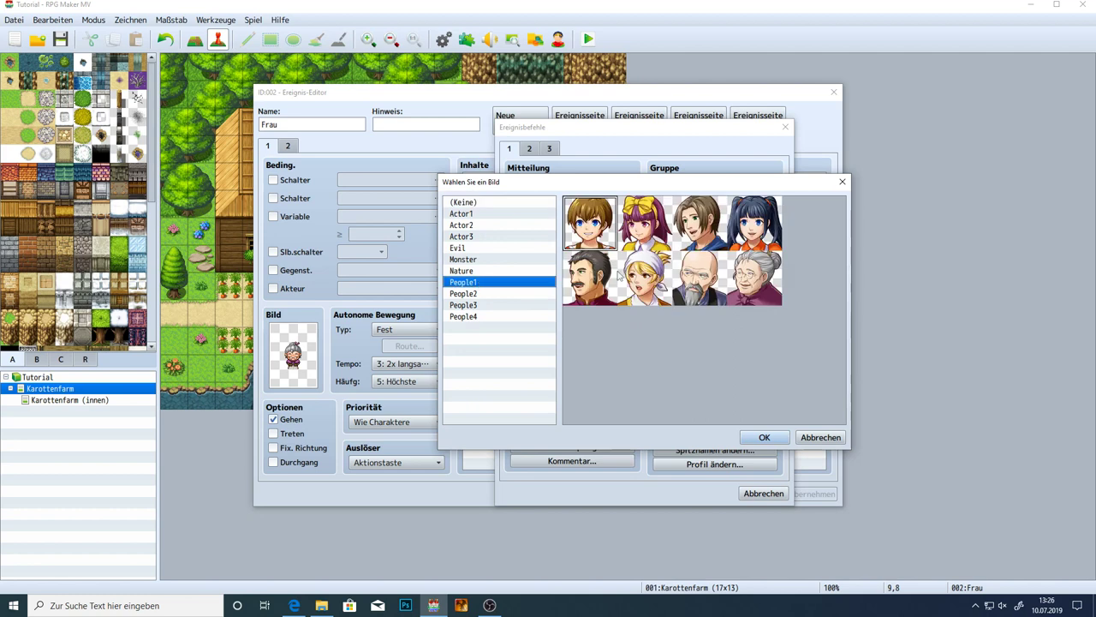
double_click(754, 276)
text(Schade.)
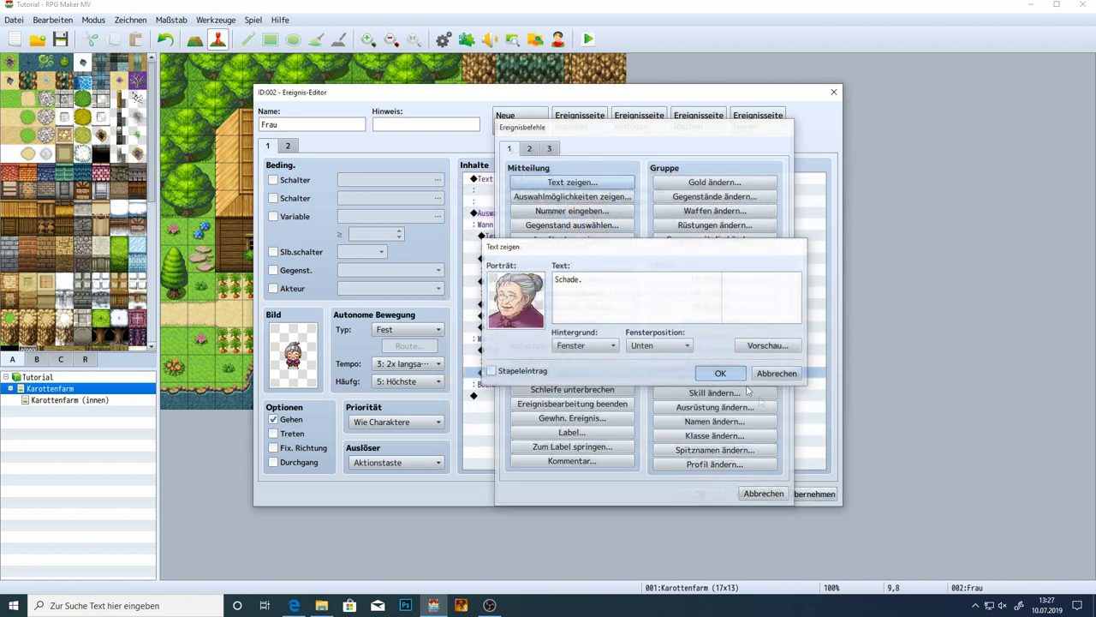
click(720, 372)
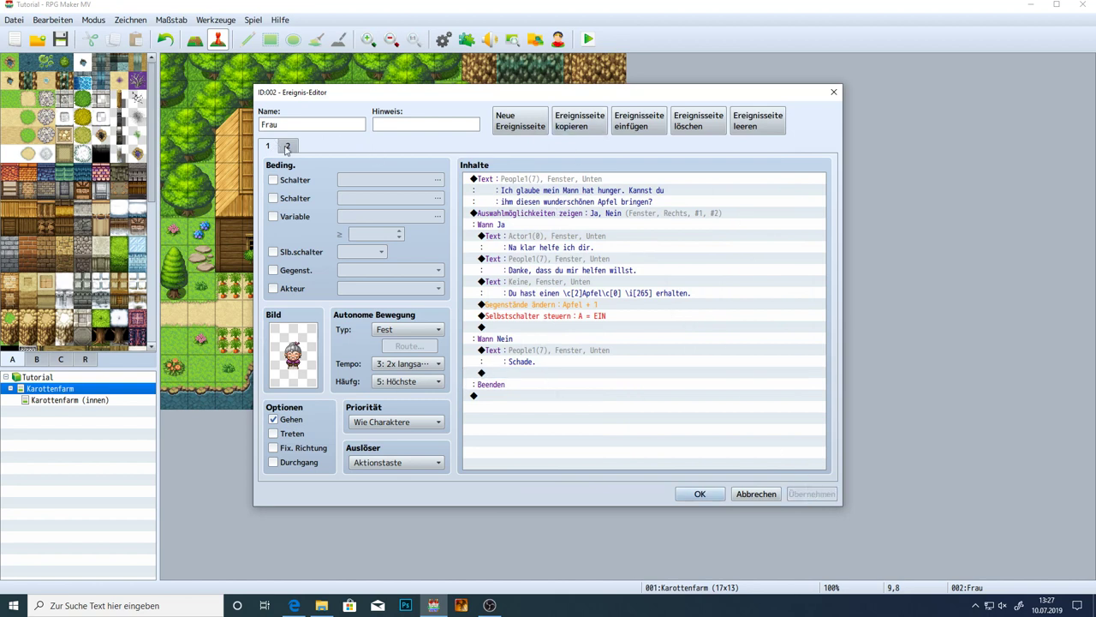
Select A for the Slb.schalter condition on page 2 and close the Frau event, keeping the changes
click(287, 147)
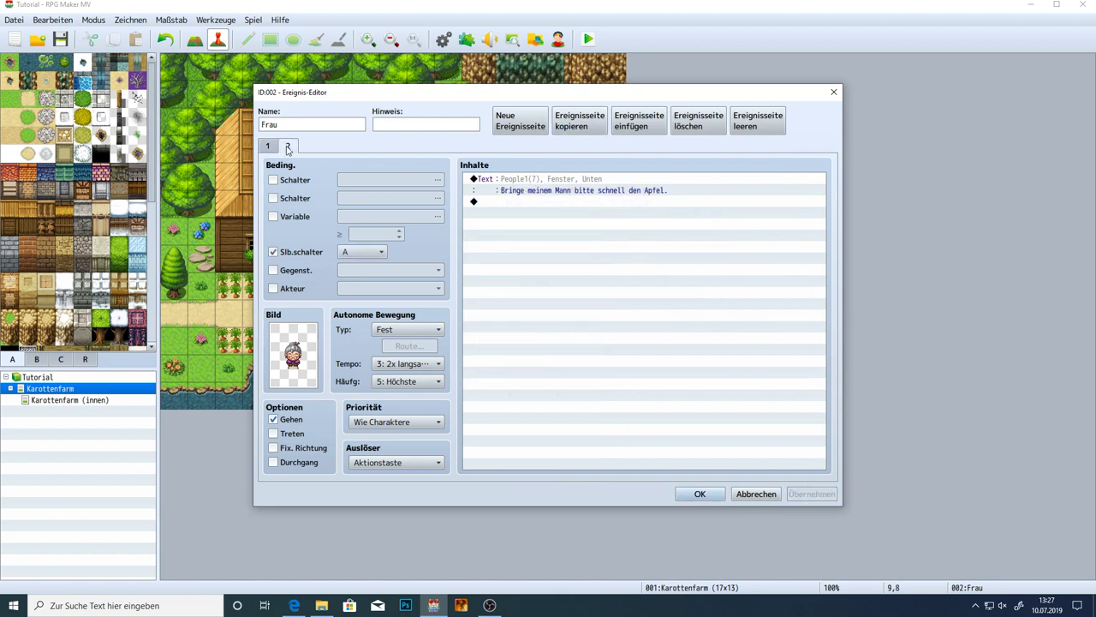
click(346, 252)
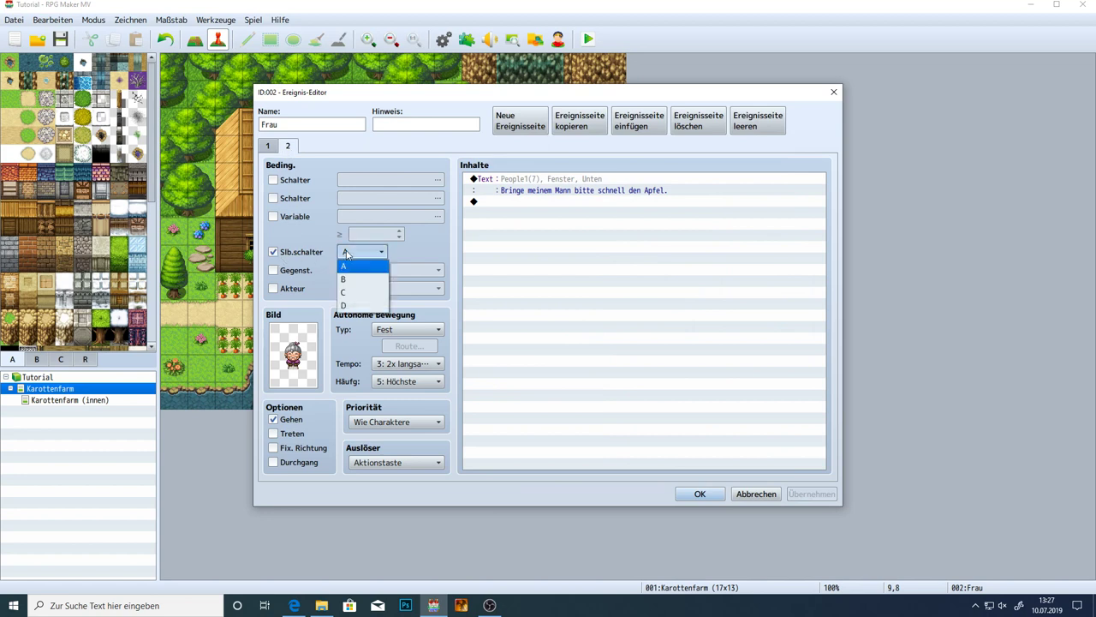
click(353, 268)
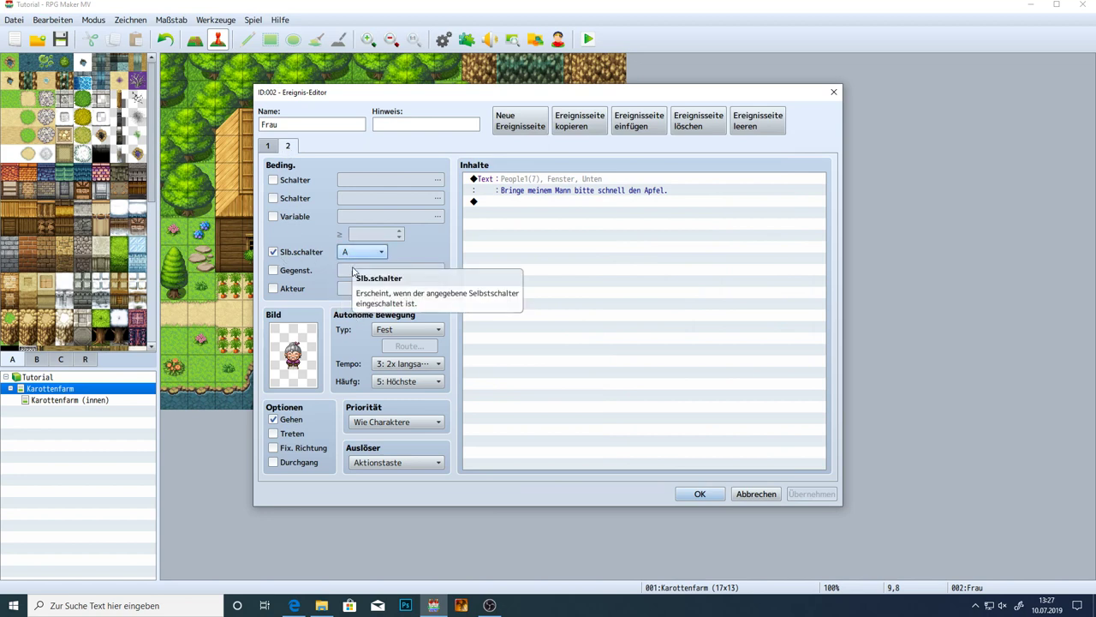
click(350, 253)
click(350, 261)
click(700, 495)
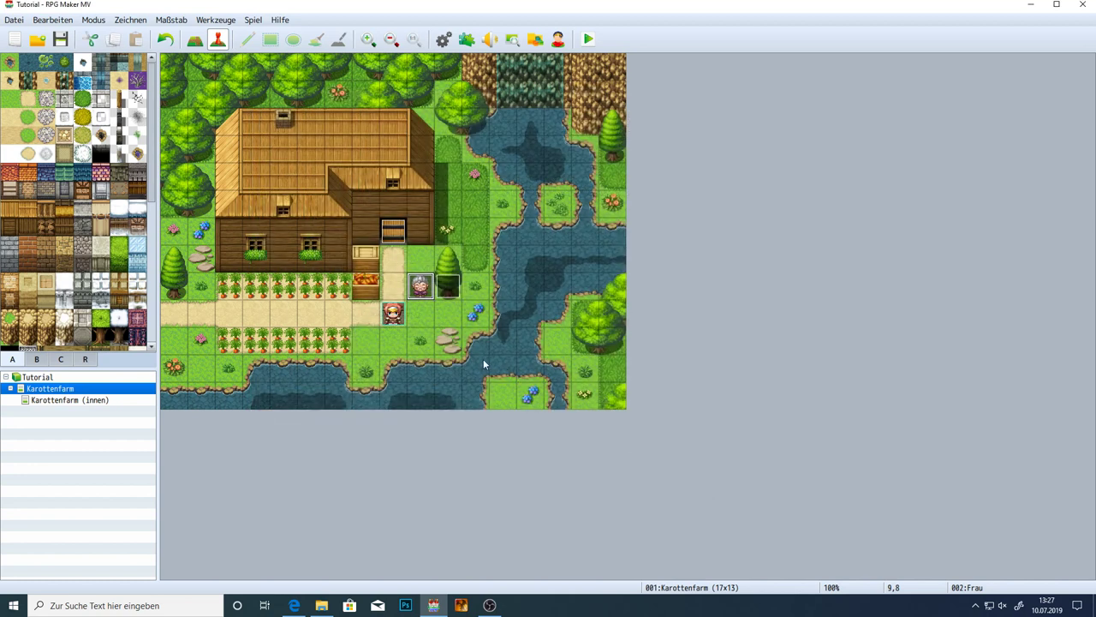
Create an event named Mann on the stool at 4,8 in Karottenfarm (innen), using the bald old man sprite from People1
click(98, 401)
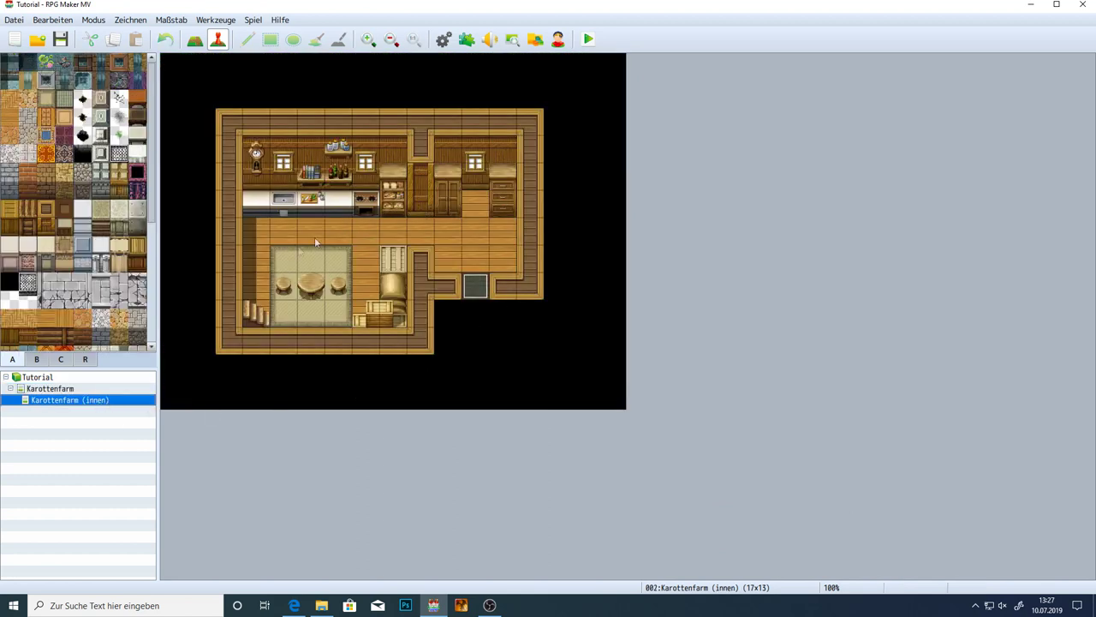
double_click(295, 295)
double_click(297, 346)
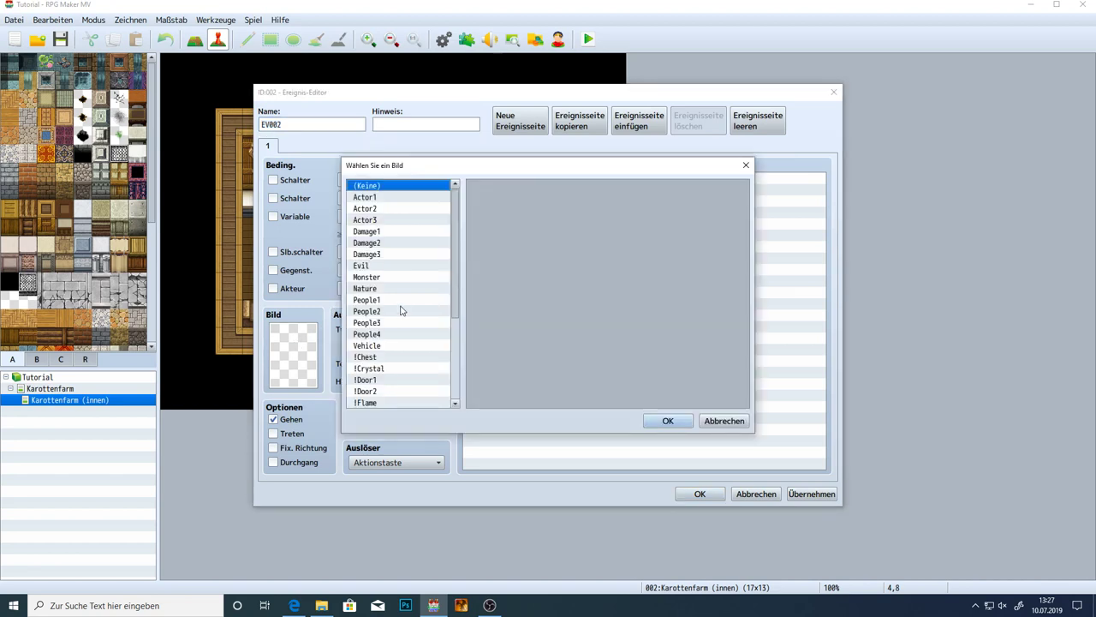
click(376, 300)
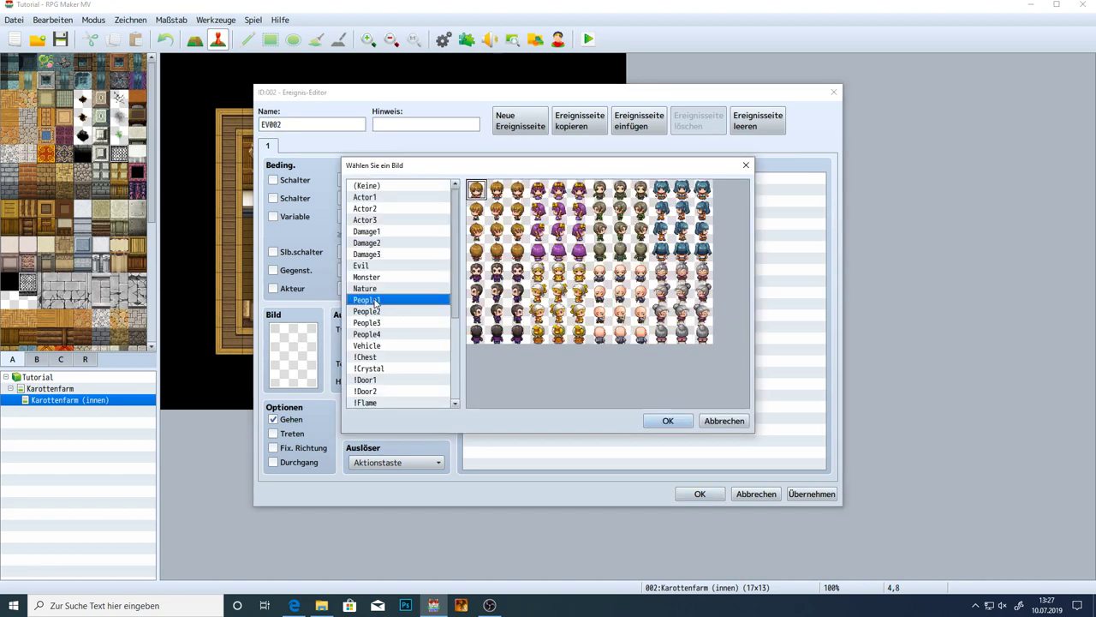
double_click(629, 312)
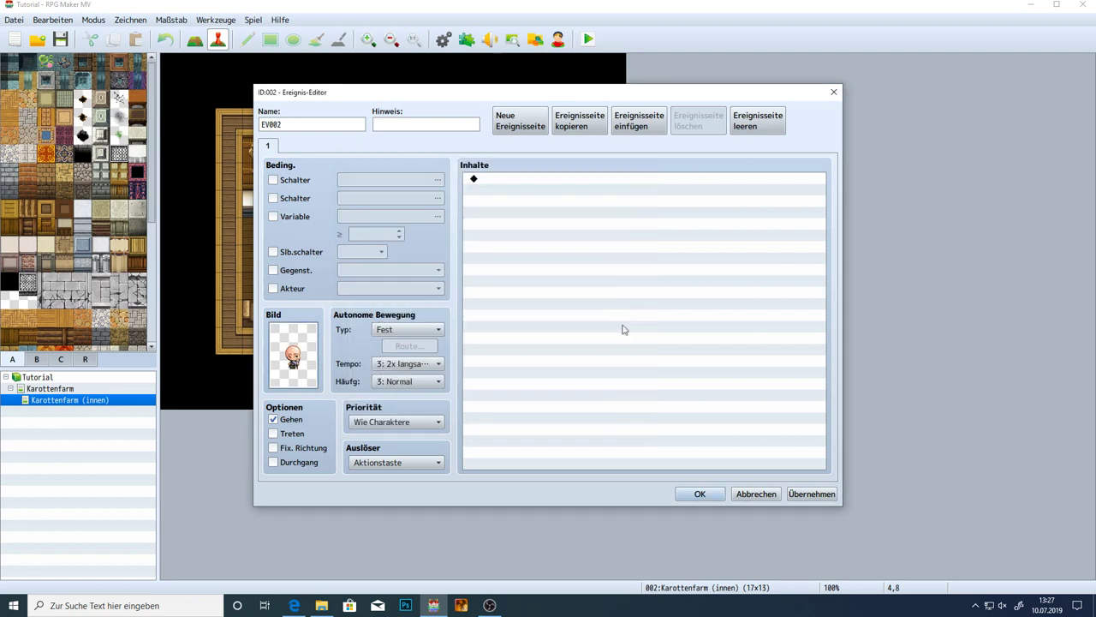
double_click(284, 125)
key(BackSpace)
text(Manni)
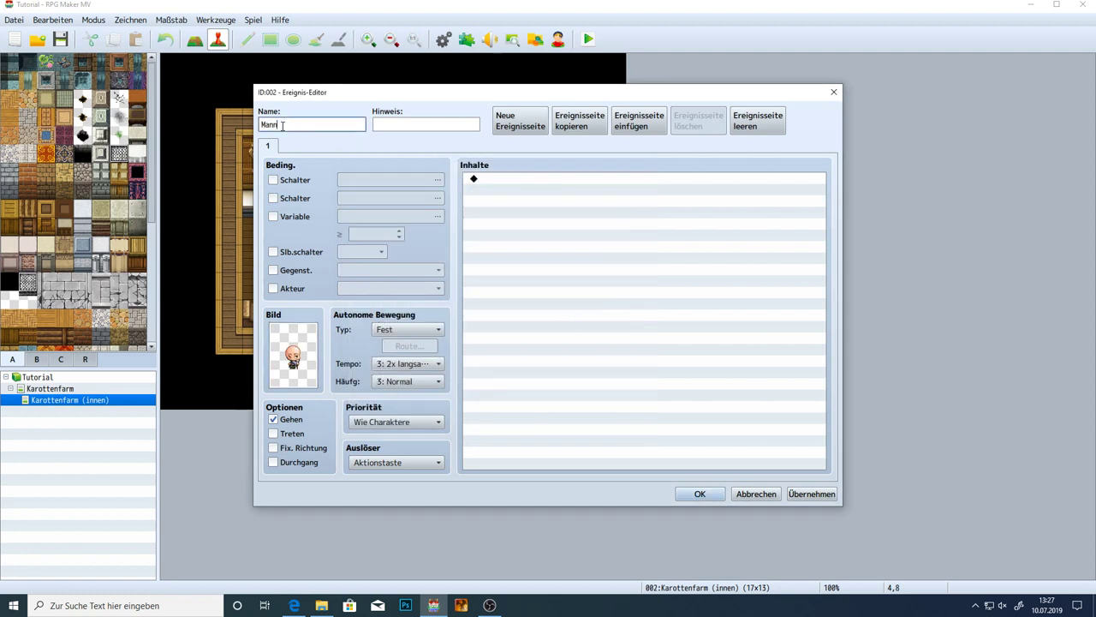
Add the message "Ich habe hunger." with the bald, bearded man's People1 portrait to the Mann event and apply it
click(517, 213)
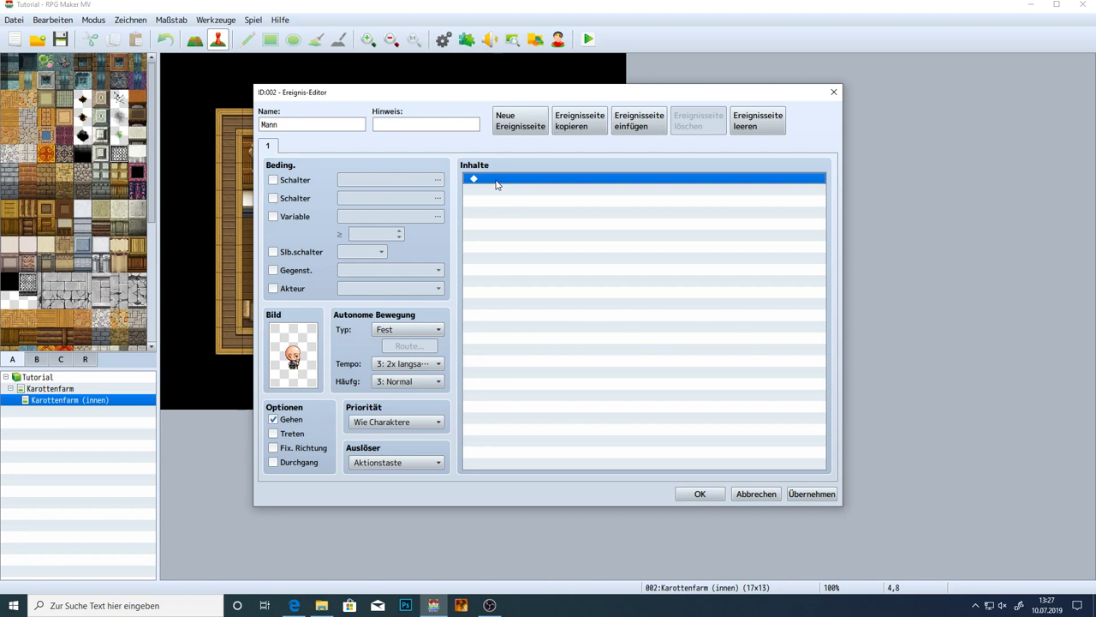
double_click(496, 184)
click(533, 183)
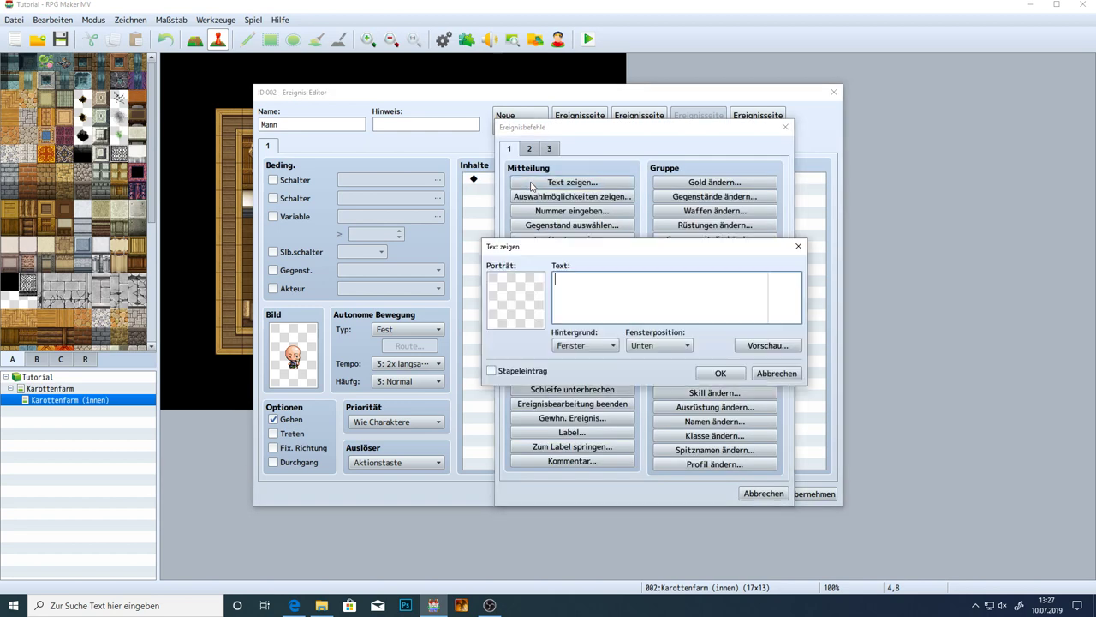
double_click(531, 284)
click(495, 283)
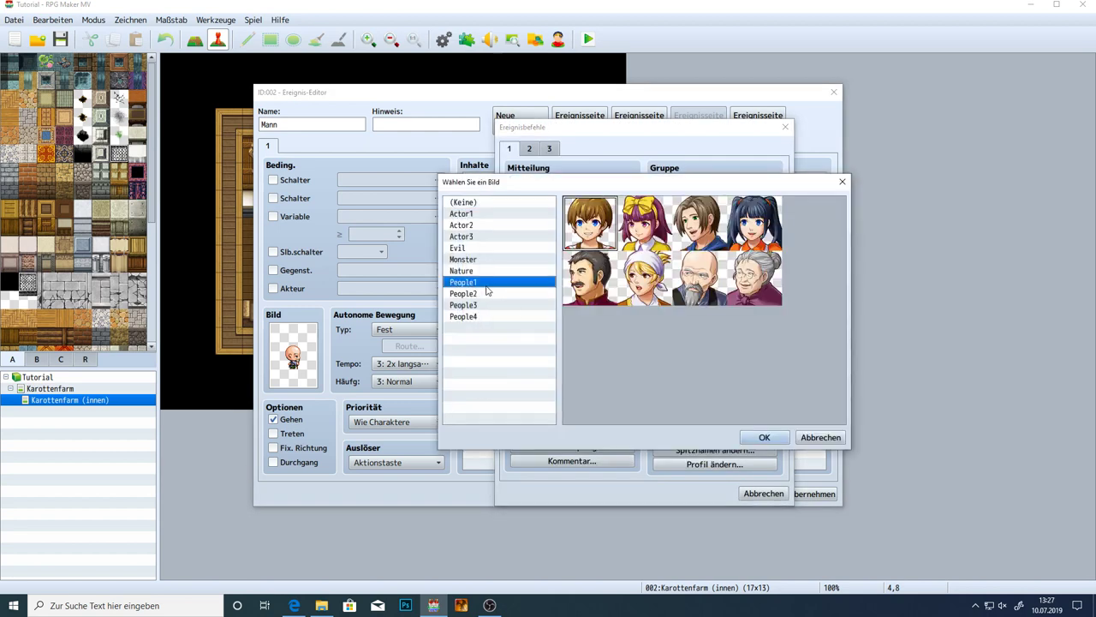
double_click(725, 291)
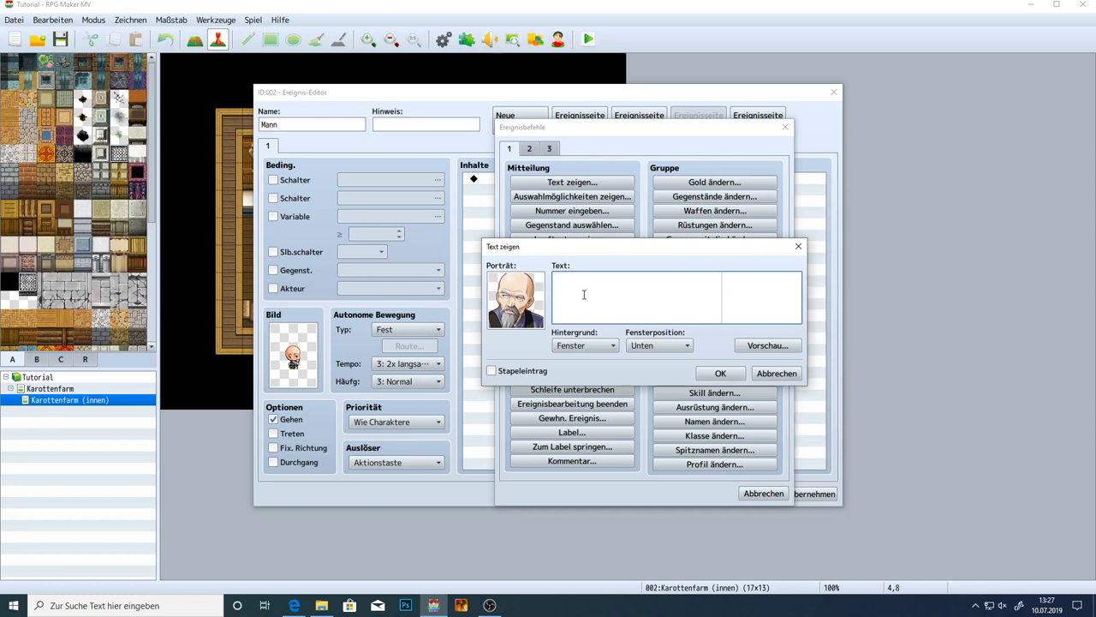
text(Ich habe Hunge)
key(BackSpace)
key(BackSpace)
key(BackSpace)
text(hunger)
click(720, 374)
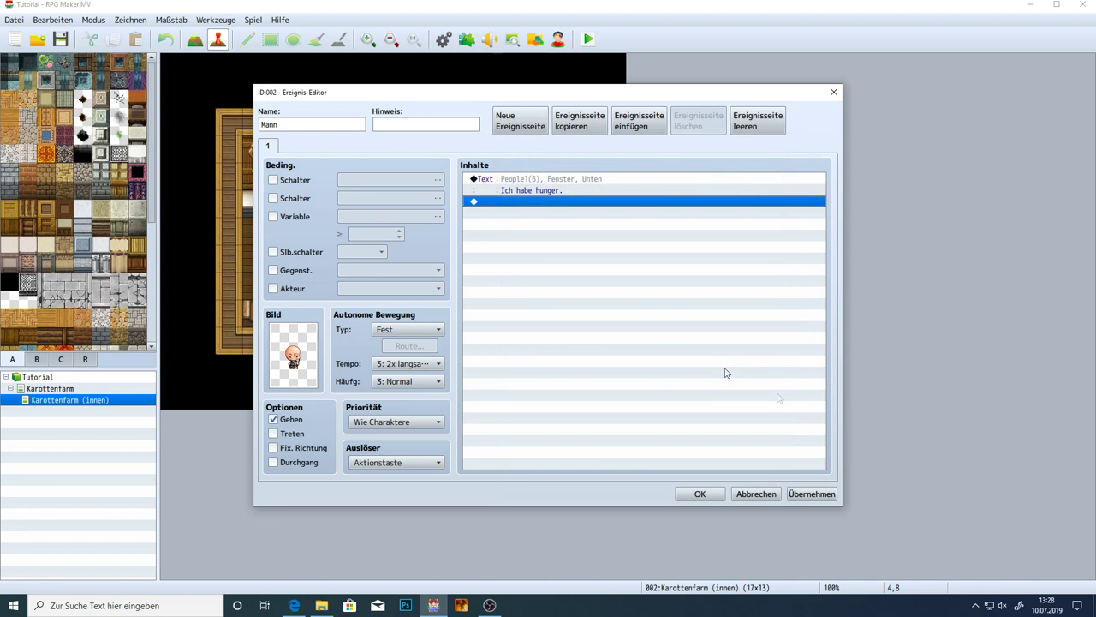
click(807, 494)
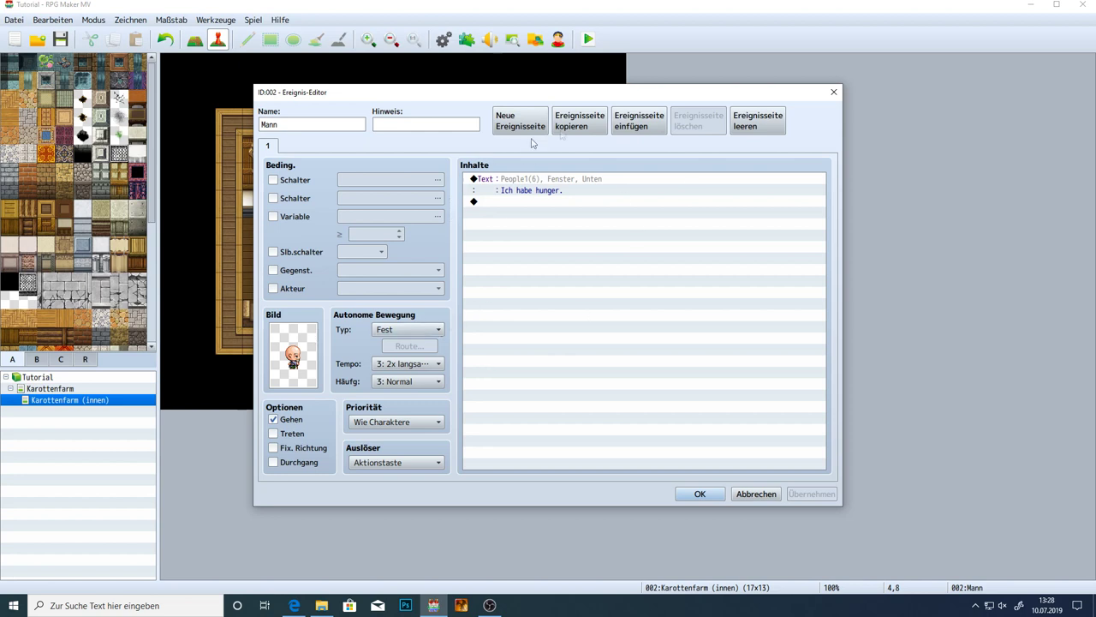
Duplicate the Mann event's page as page 2 and apply the change
click(580, 122)
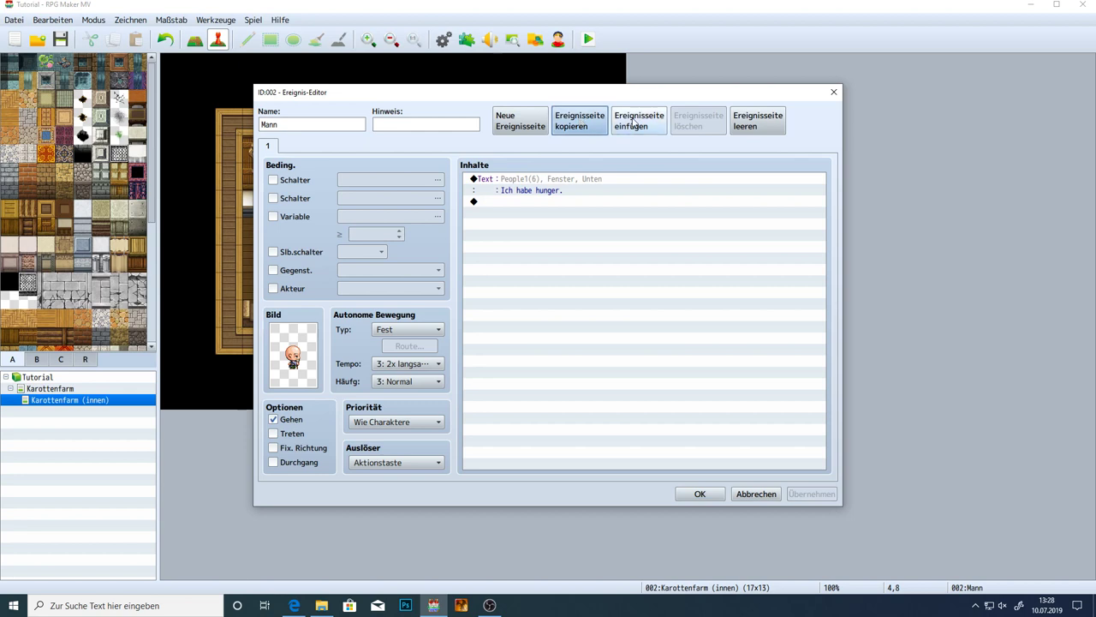
click(639, 121)
click(810, 493)
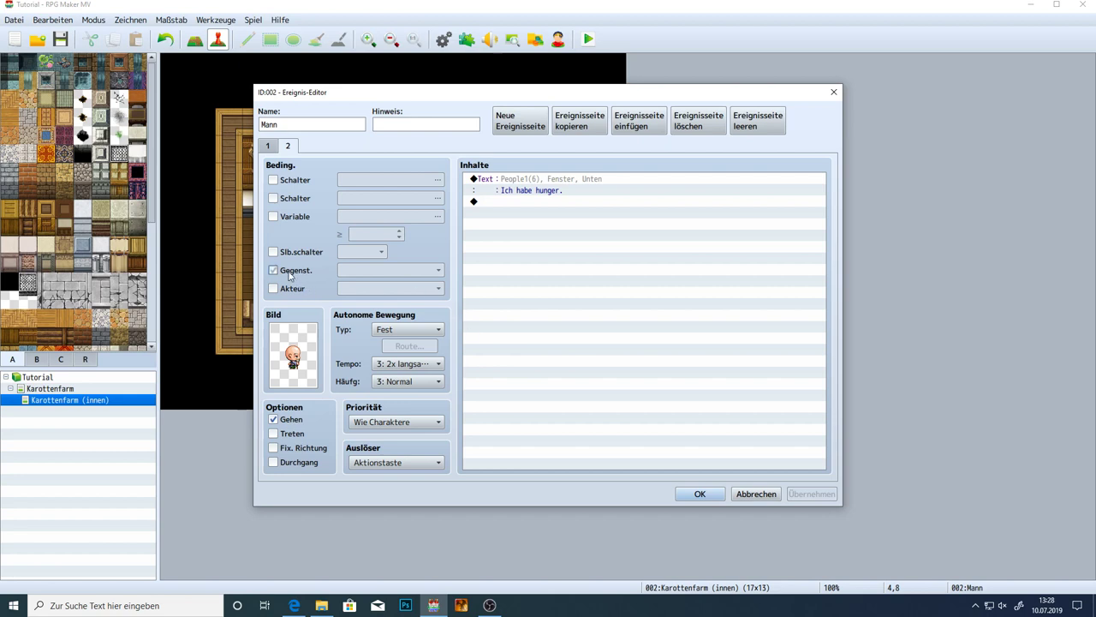
Set page 2 of the Mann event to require the item 0005 Apfel as its Gegenst. condition and apply it
click(289, 273)
click(385, 271)
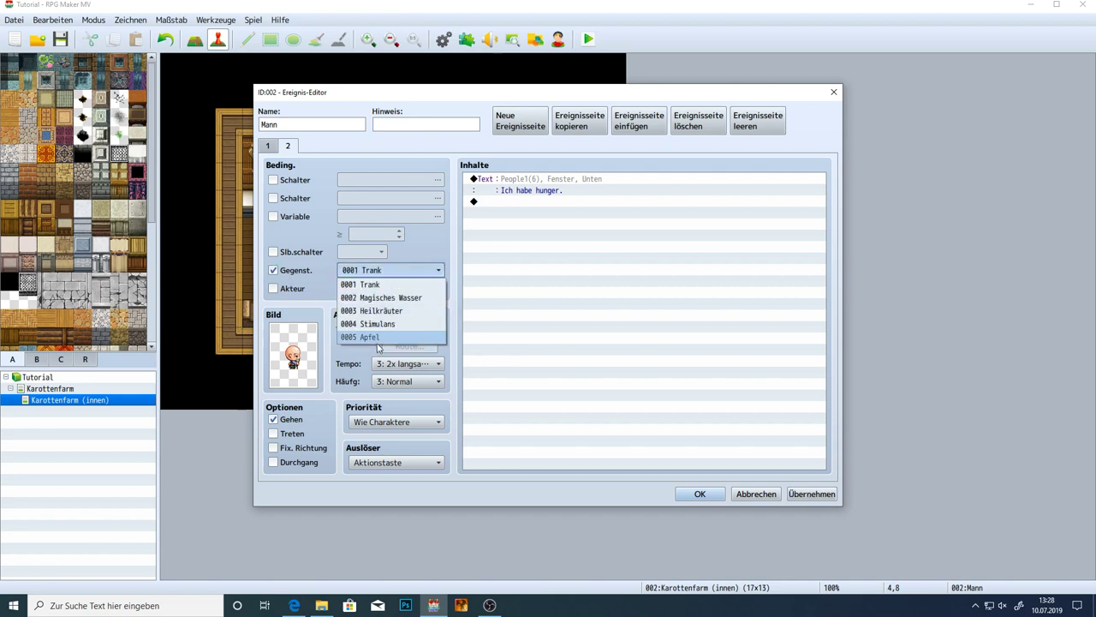
click(377, 337)
click(809, 495)
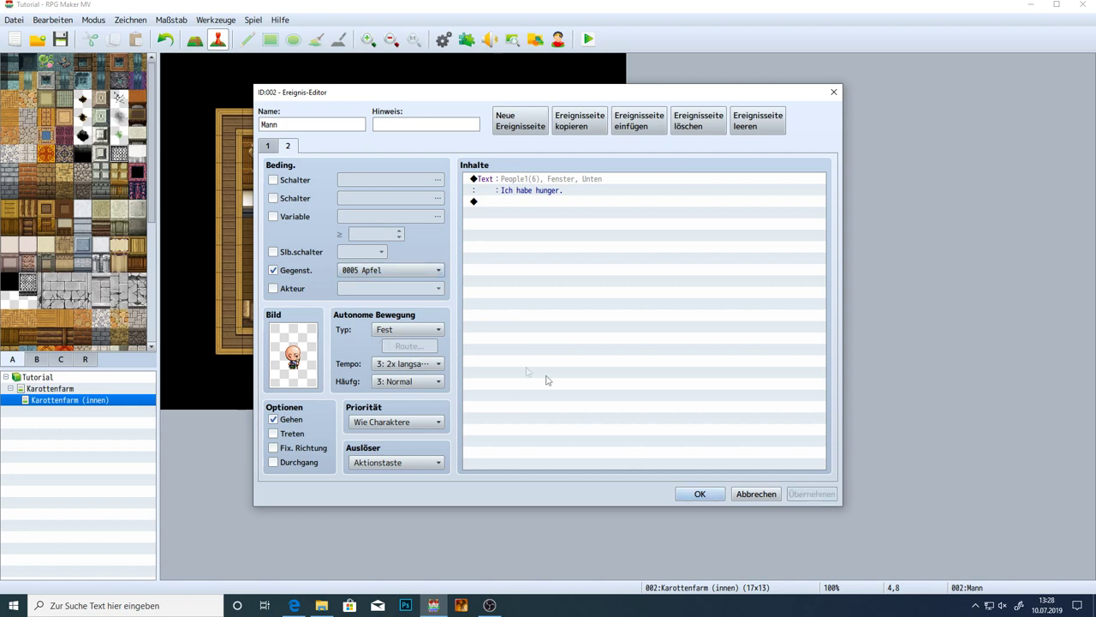
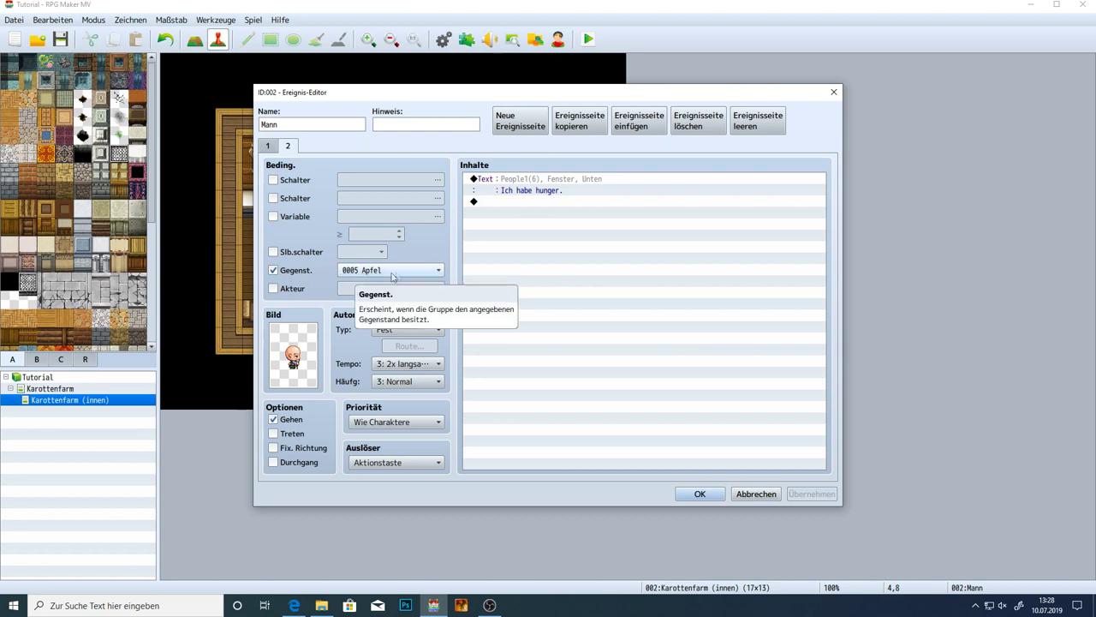
Compare both pages of the Mann event and delete the "Ich habe hunger." message from page 2
click(506, 204)
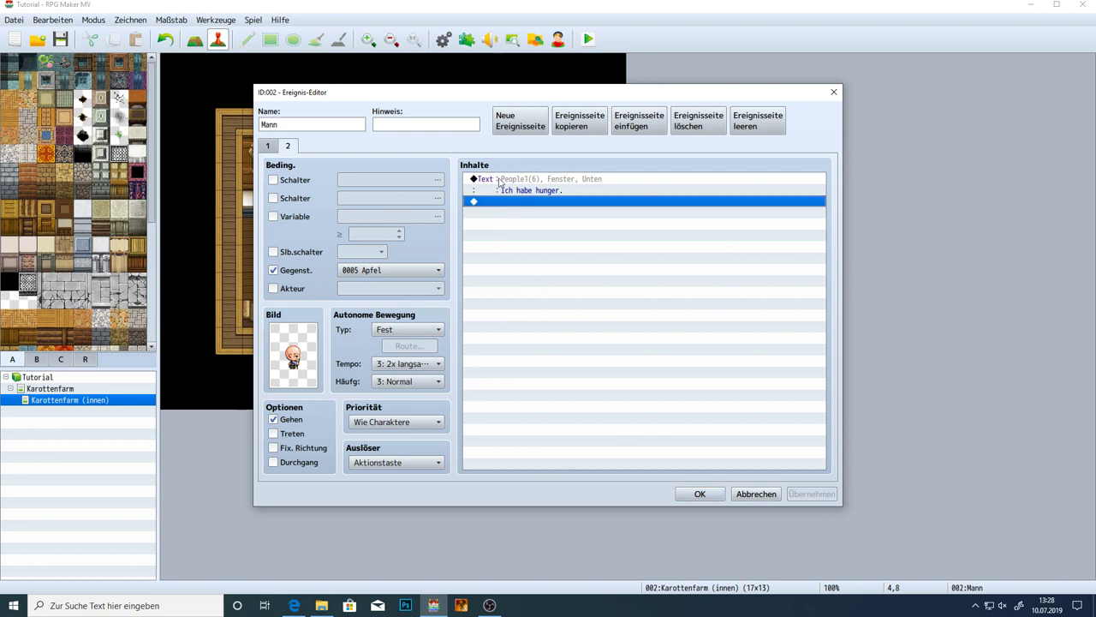
click(269, 146)
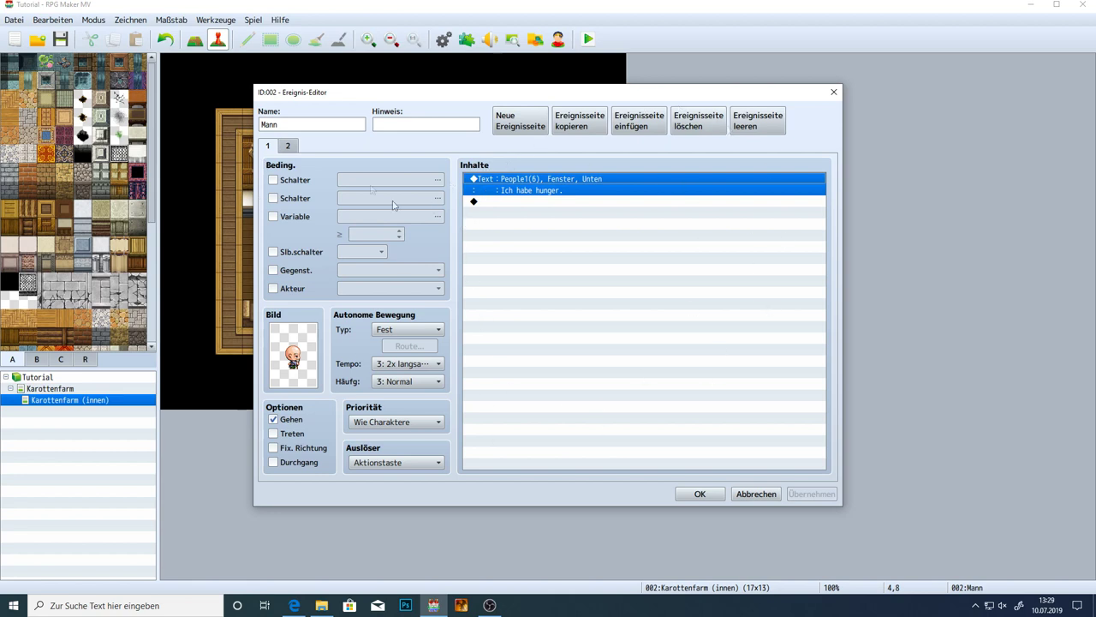
click(289, 145)
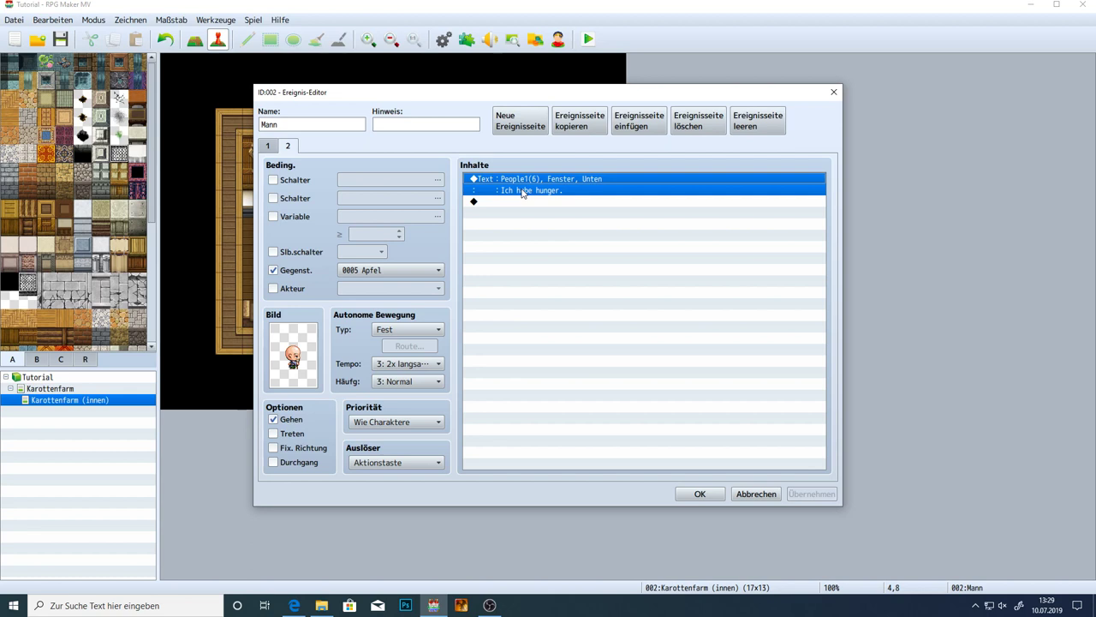
key(Delete)
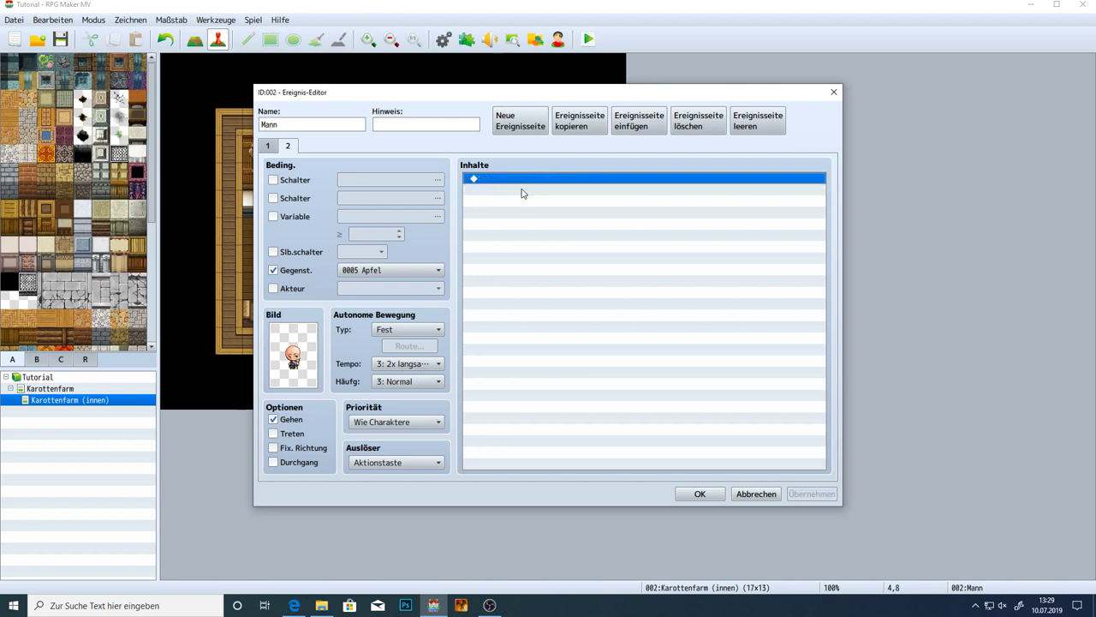
Start a new text message on page 2 with the red-haired hero's portrait from Actor1
double_click(517, 189)
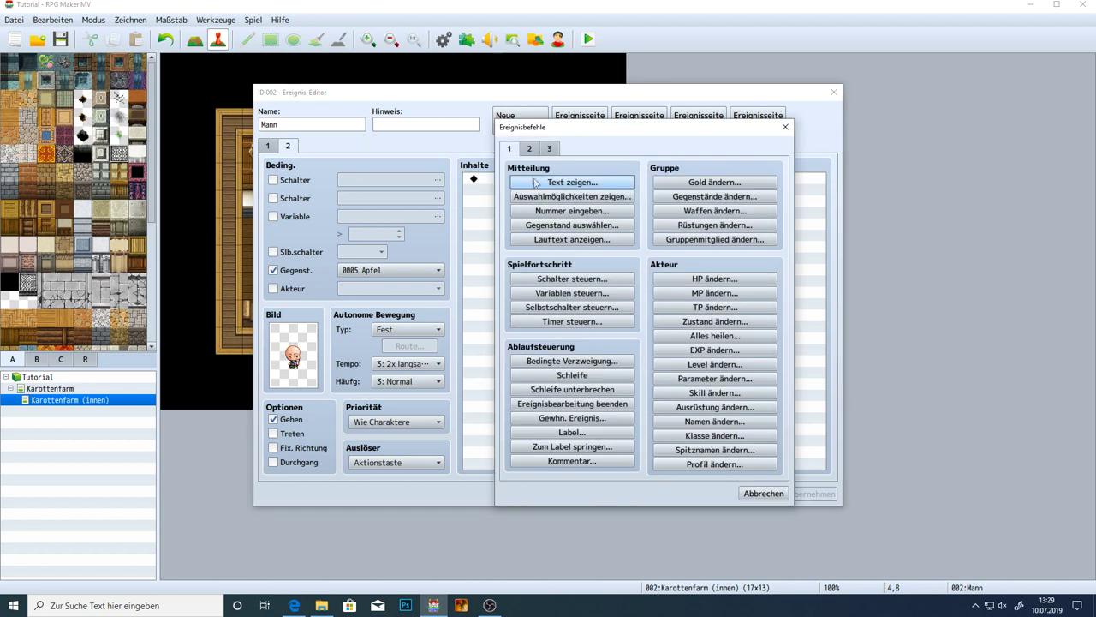
click(535, 186)
double_click(517, 293)
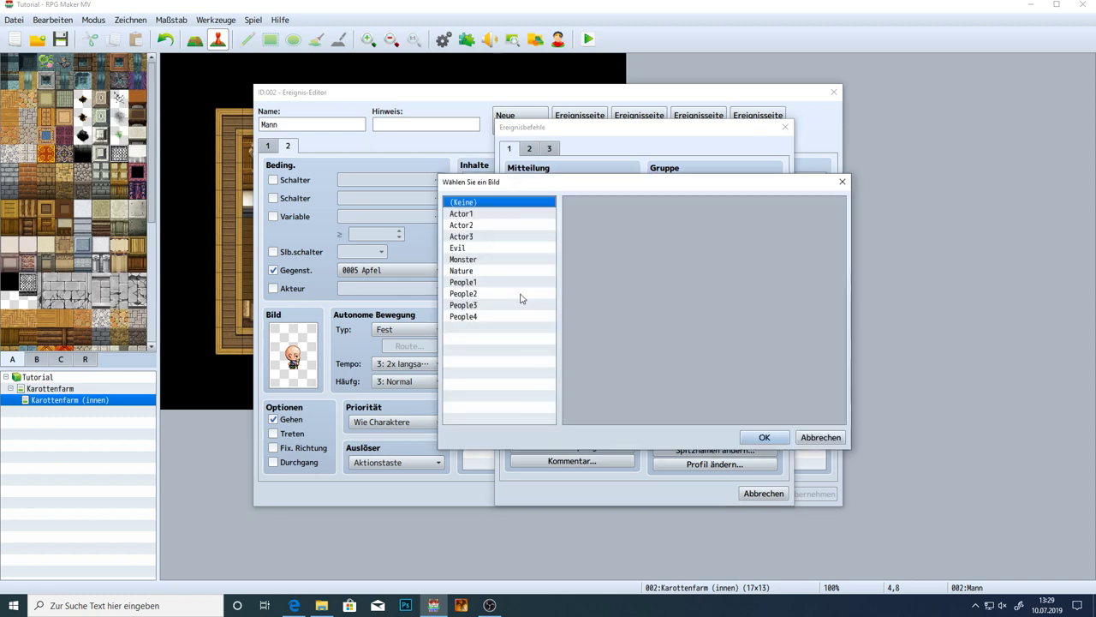
click(480, 214)
double_click(578, 243)
Enter "Ich habe diesen wunderschöööönen Apfel" and "für dich mitgebracht." on two lines, preview the message, and apply it
click(595, 296)
text(Ich ha)
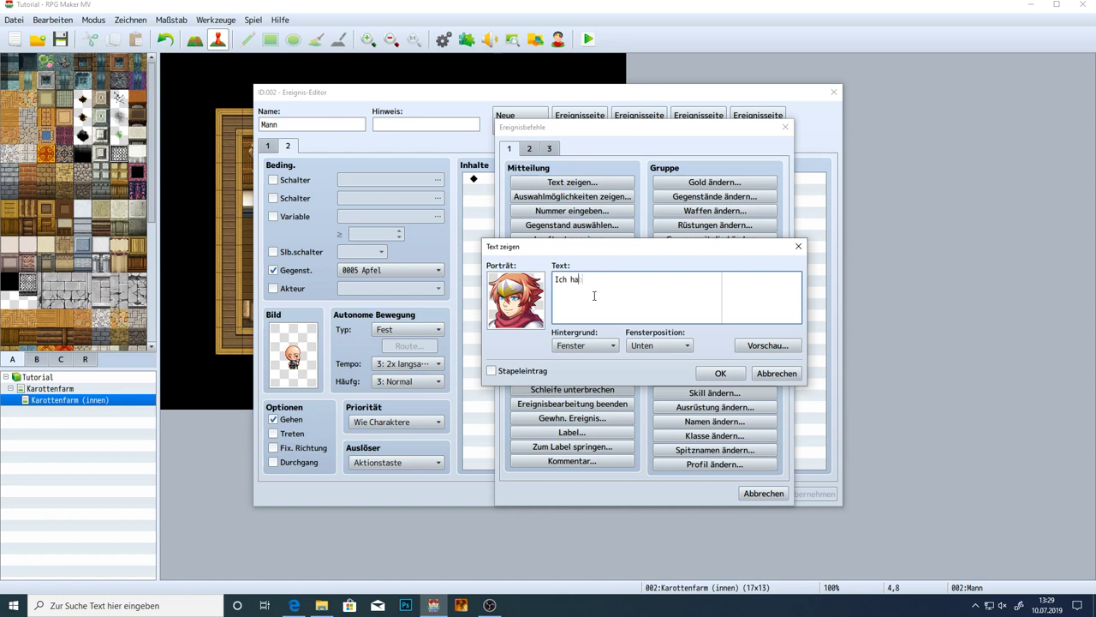
text(be diesen wunderschöööönen Apfel)
key(Return)
text(für dich mitgebracht.)
click(768, 345)
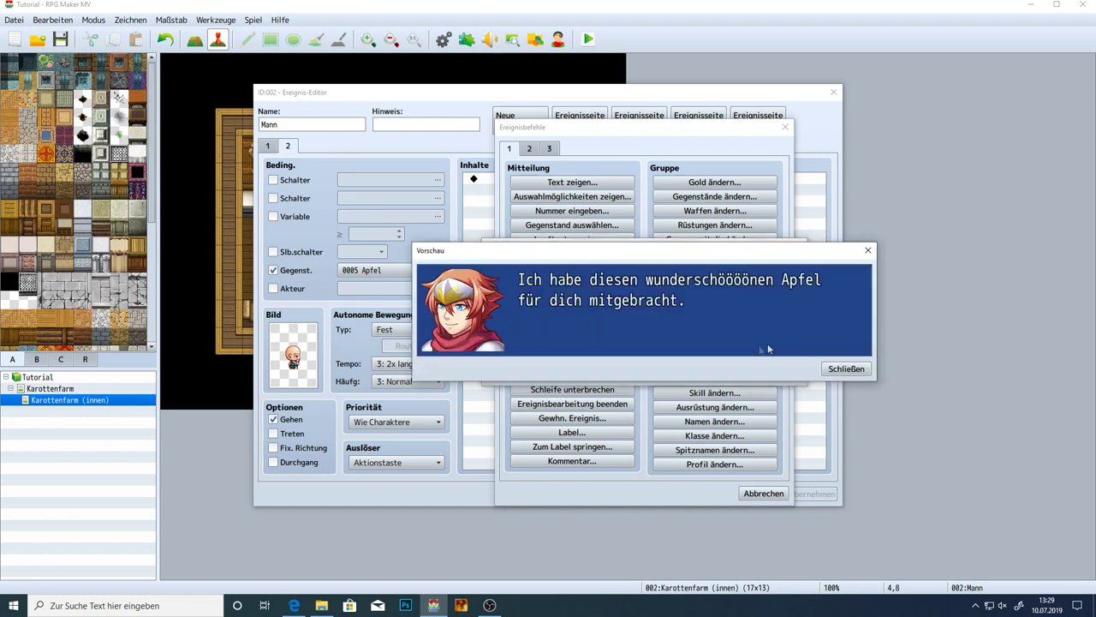
click(837, 369)
click(722, 374)
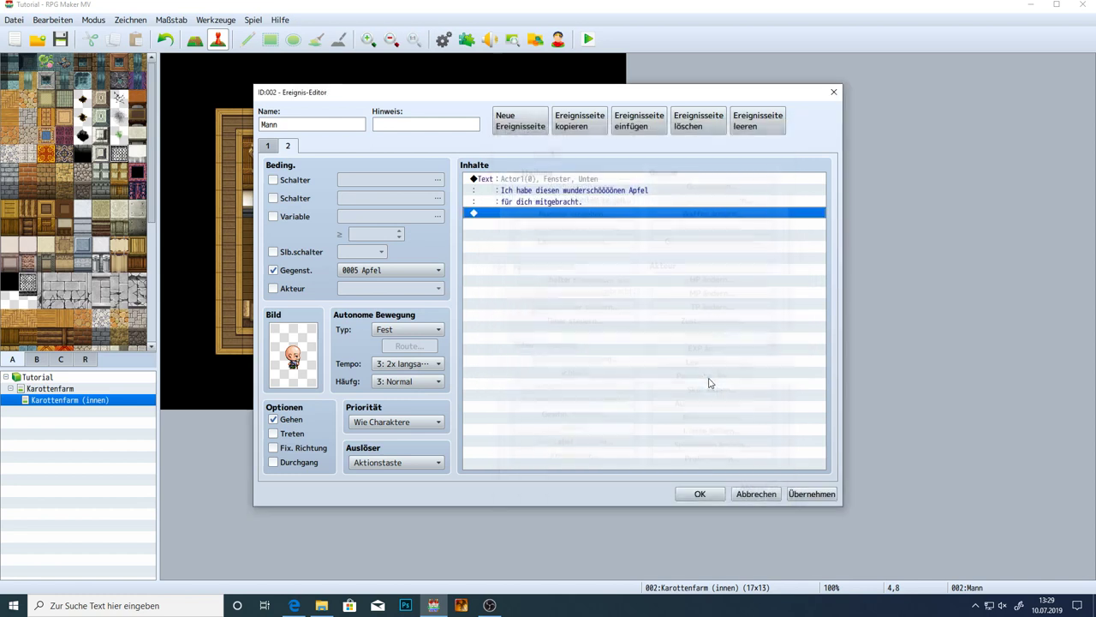
click(814, 493)
Add the reply "Danke." with the bald, bearded man's People1 portrait below the hero's message and apply it
click(501, 216)
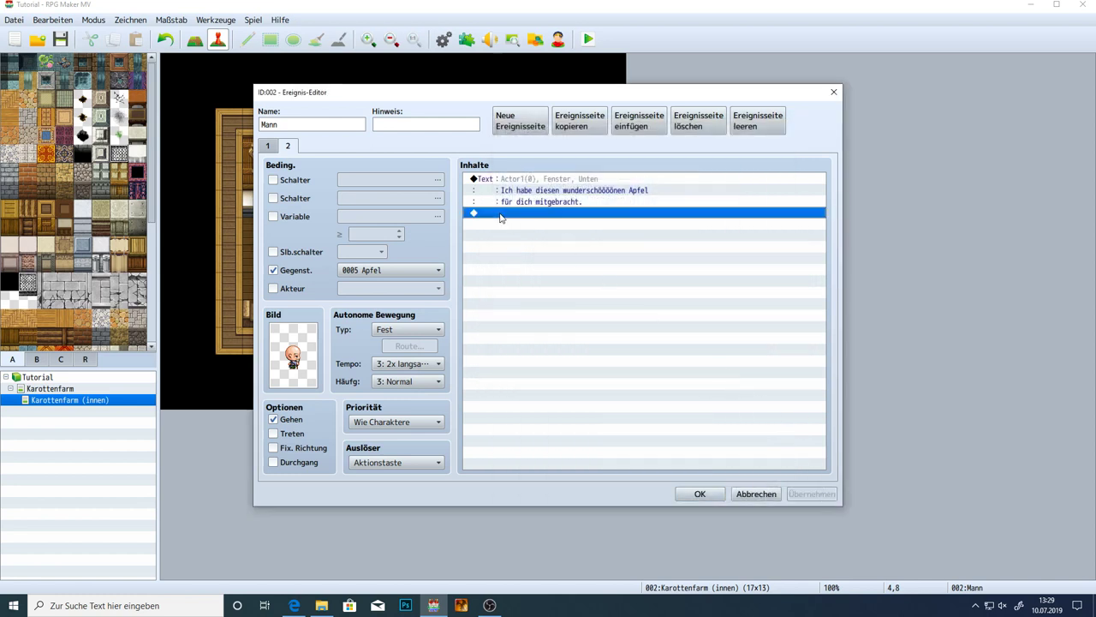
double_click(501, 215)
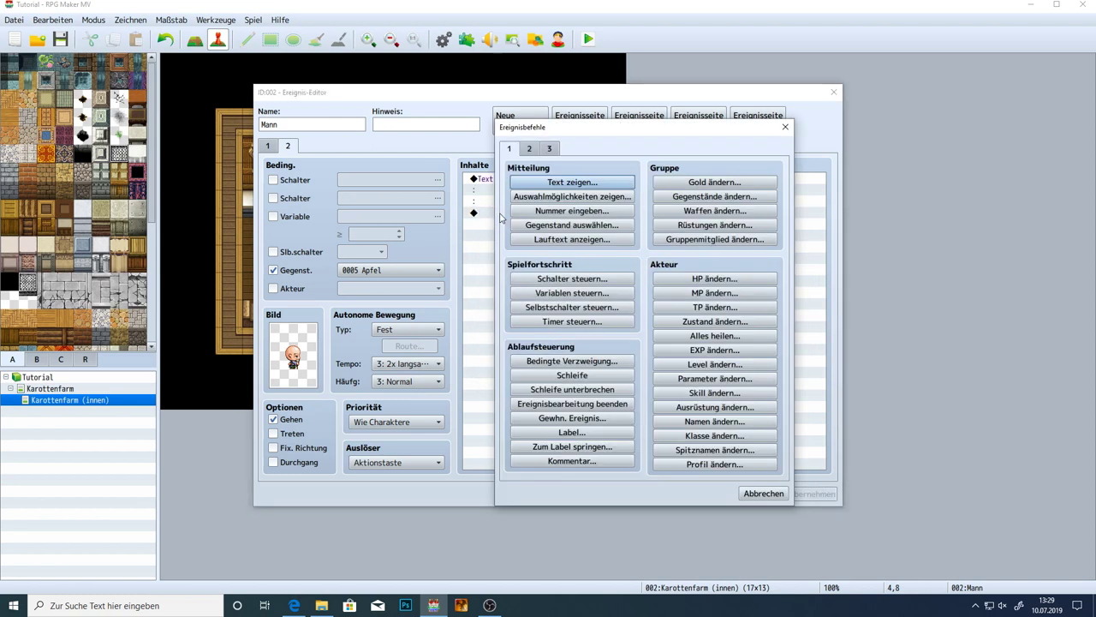
click(554, 186)
double_click(506, 299)
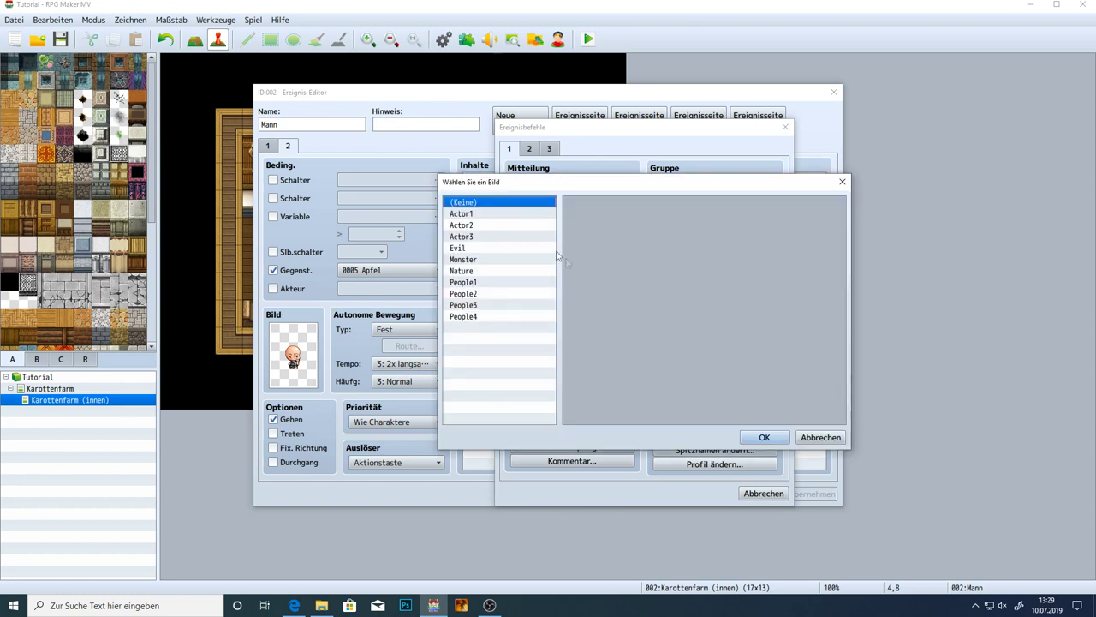
click(480, 282)
click(700, 277)
double_click(700, 277)
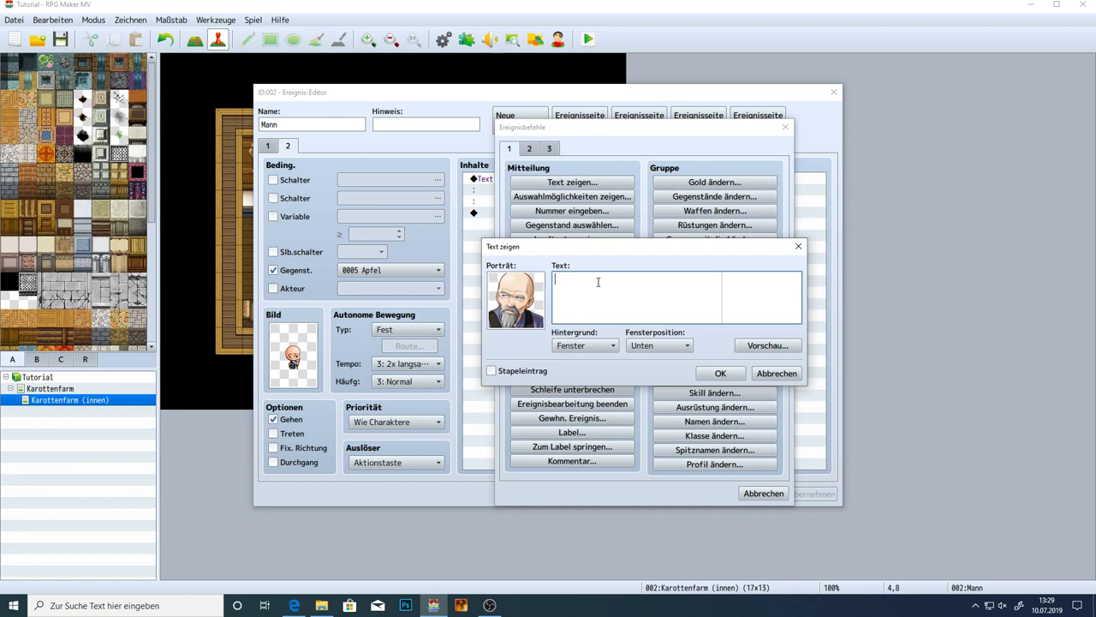
text(ank)
click(719, 374)
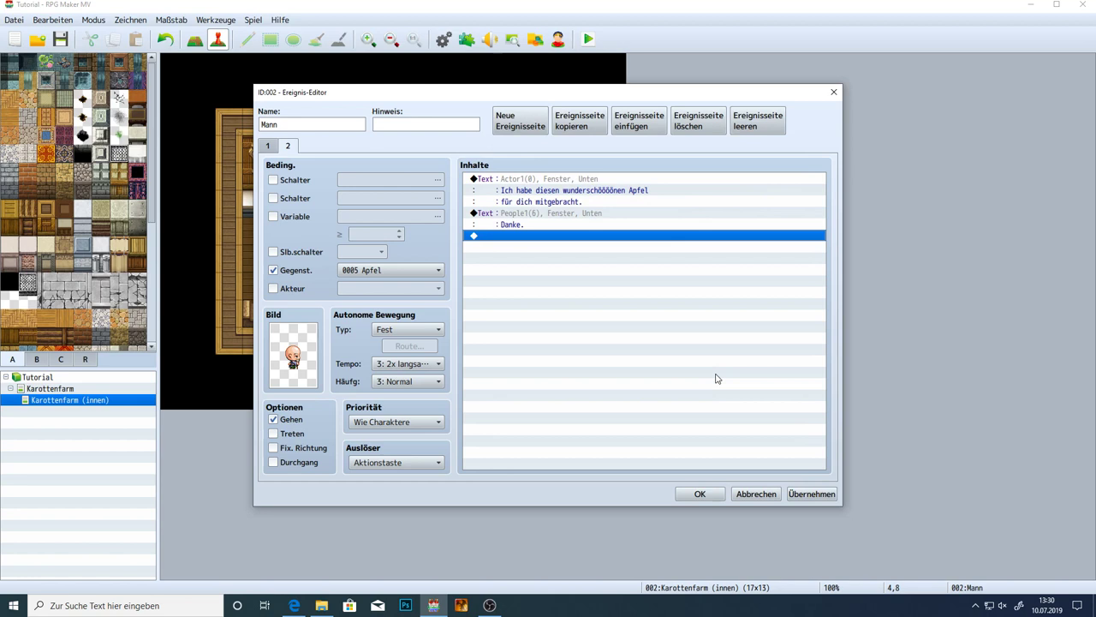
click(789, 491)
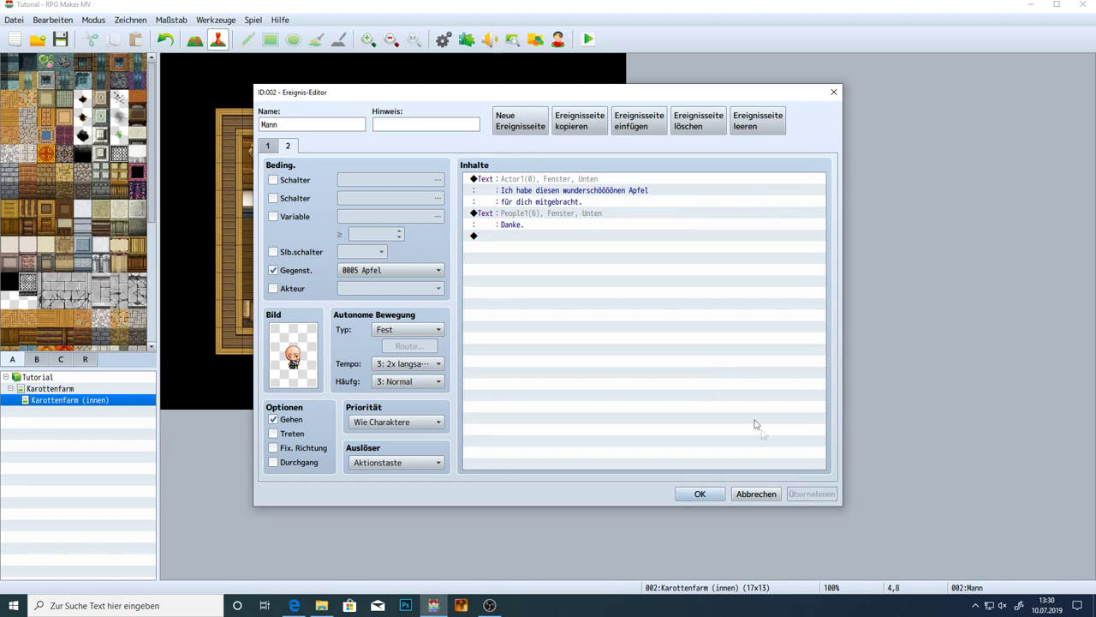
Add a Gegenstände ändern command that decreases 0005 Apfel by the constant 1 after the reply and apply it
click(514, 235)
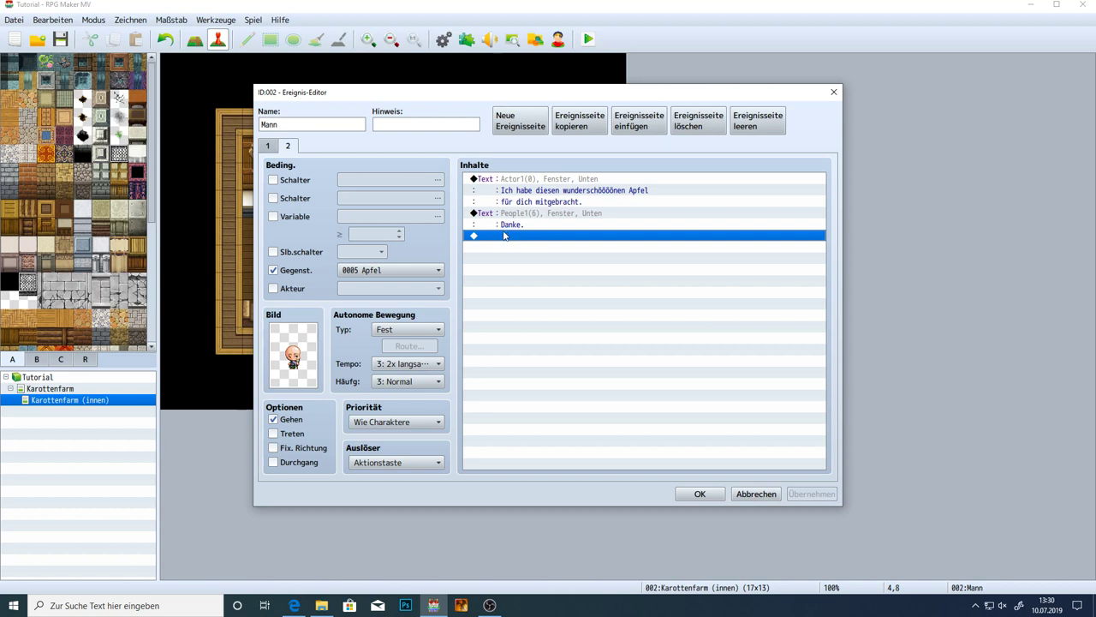
double_click(505, 236)
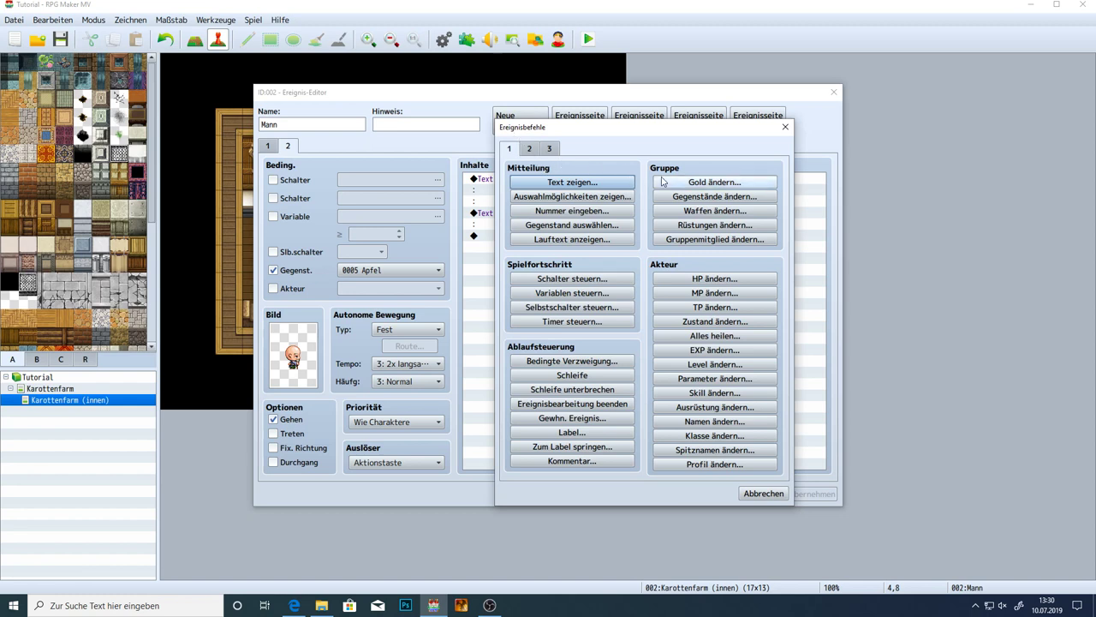
click(690, 199)
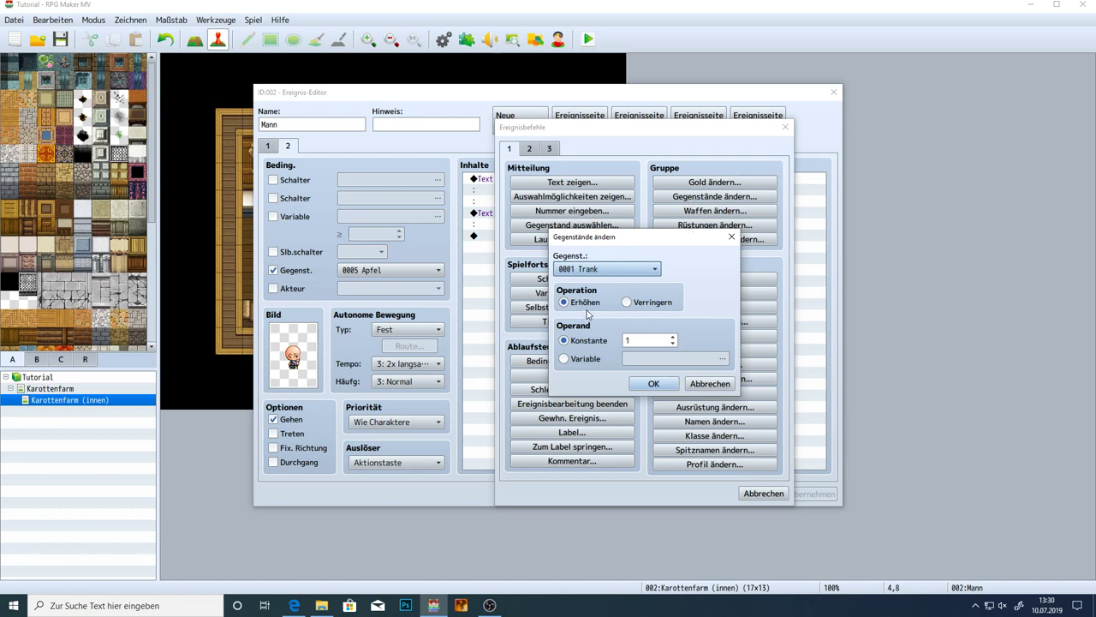
click(633, 304)
click(632, 269)
click(646, 332)
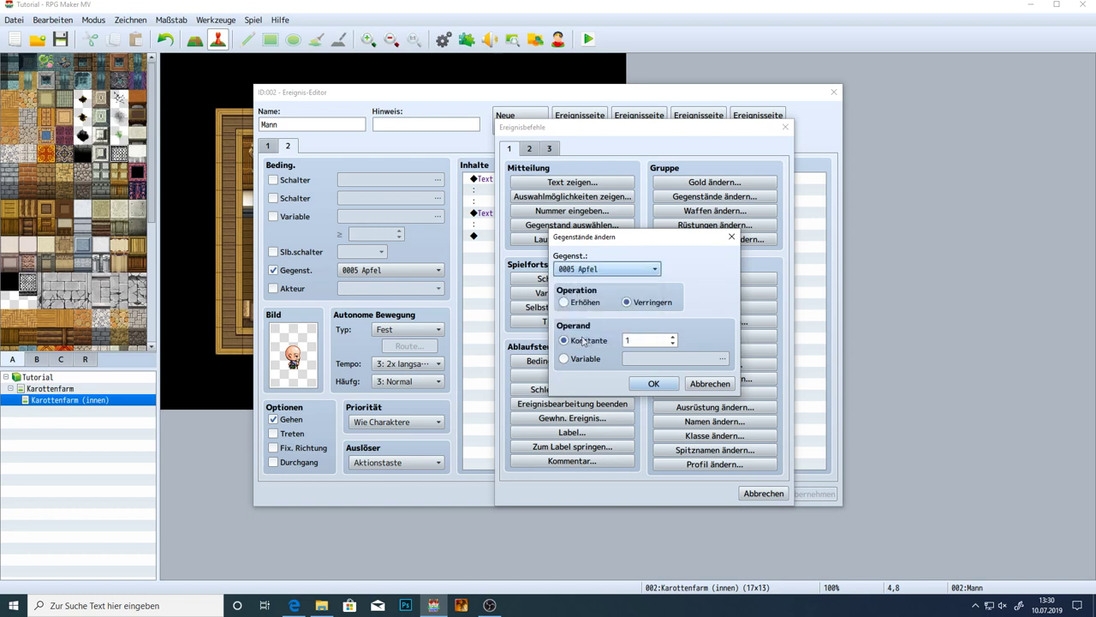
click(649, 335)
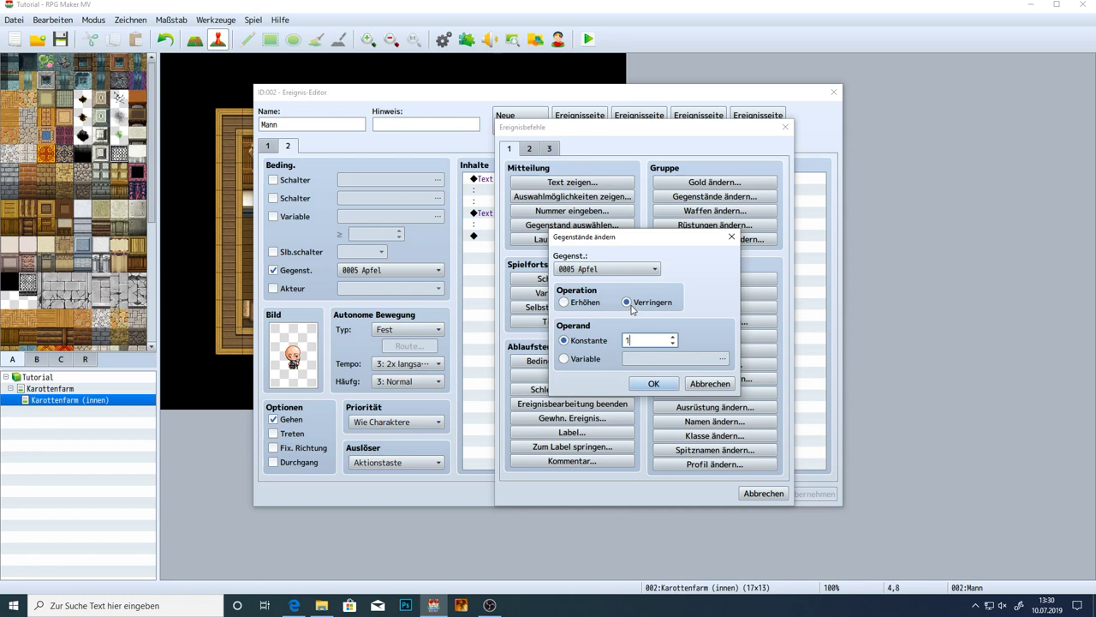
click(653, 383)
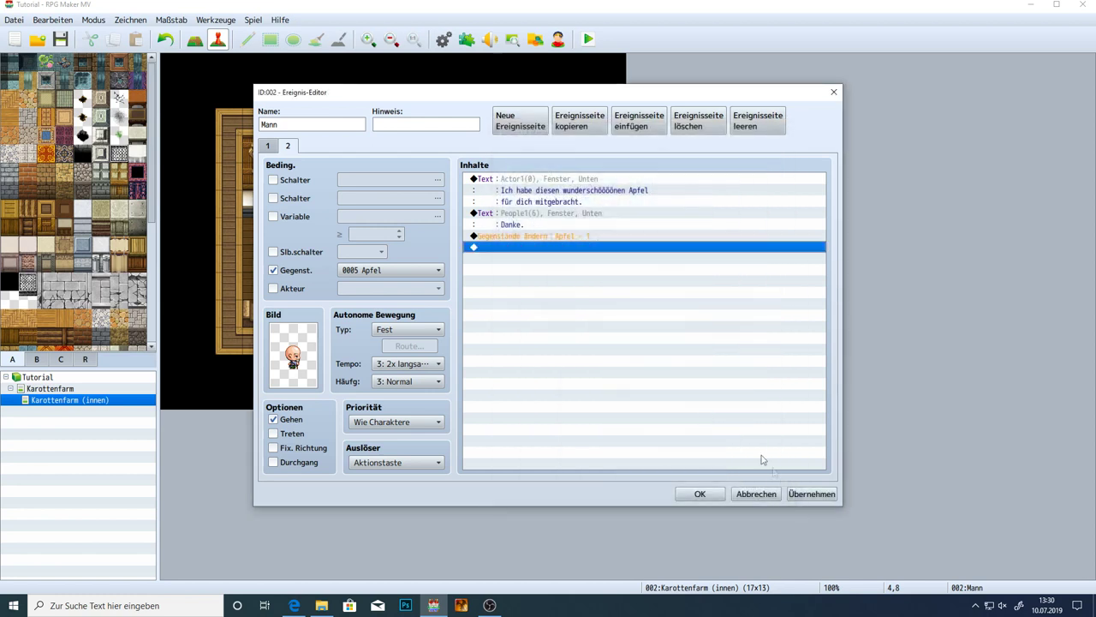
click(801, 497)
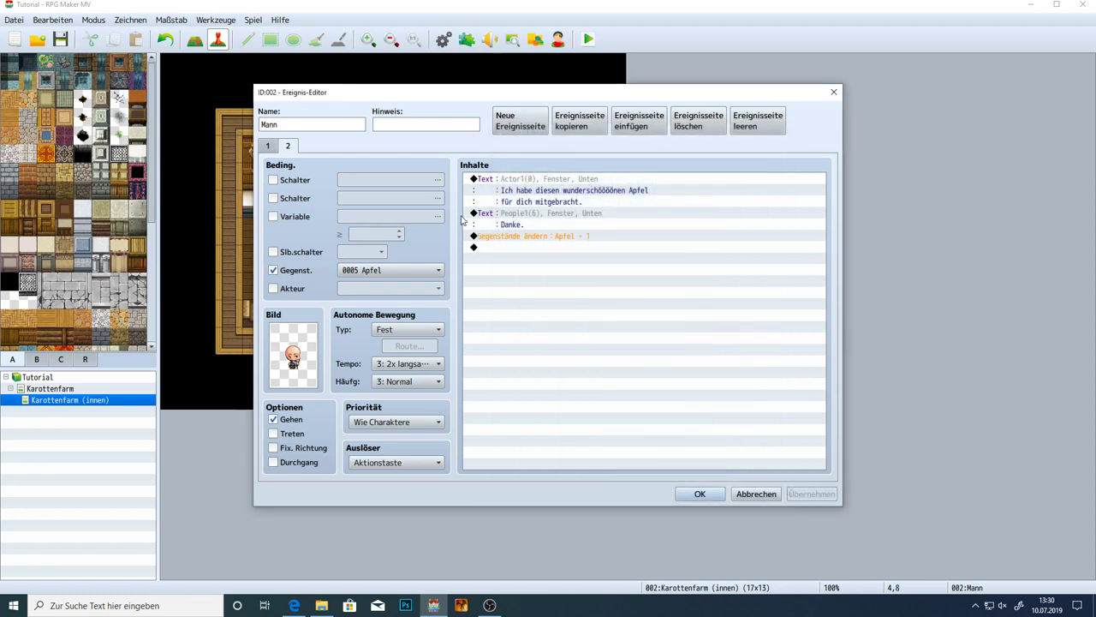
Start a message without a portrait after the item change, with the text "Du hast den Apfel übergeben."
double_click(506, 248)
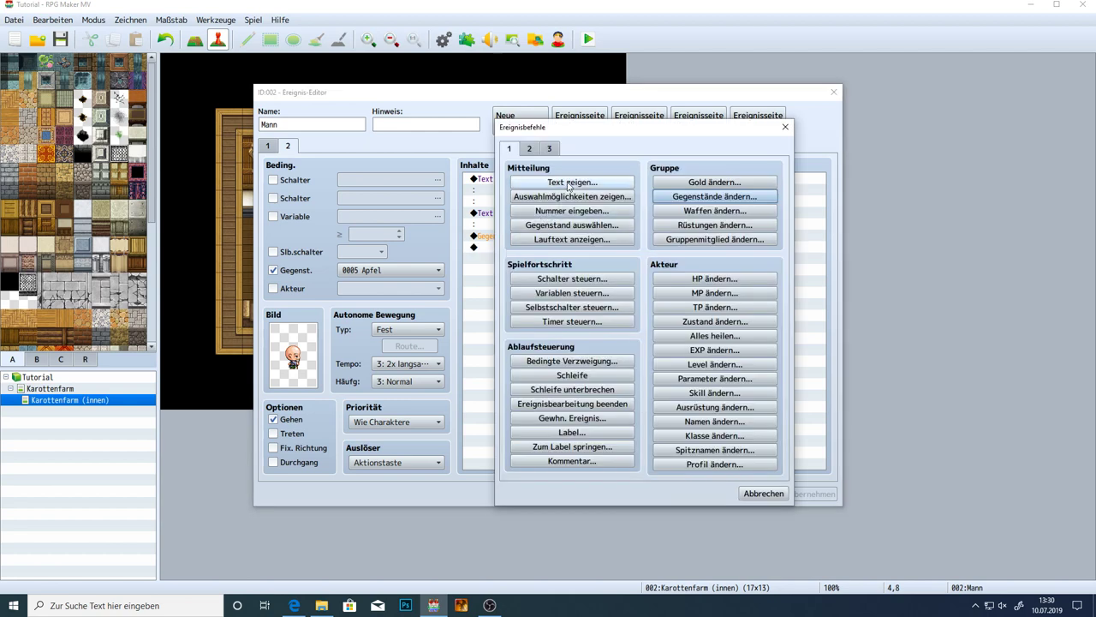
click(570, 183)
text(Du hast den Apfel)
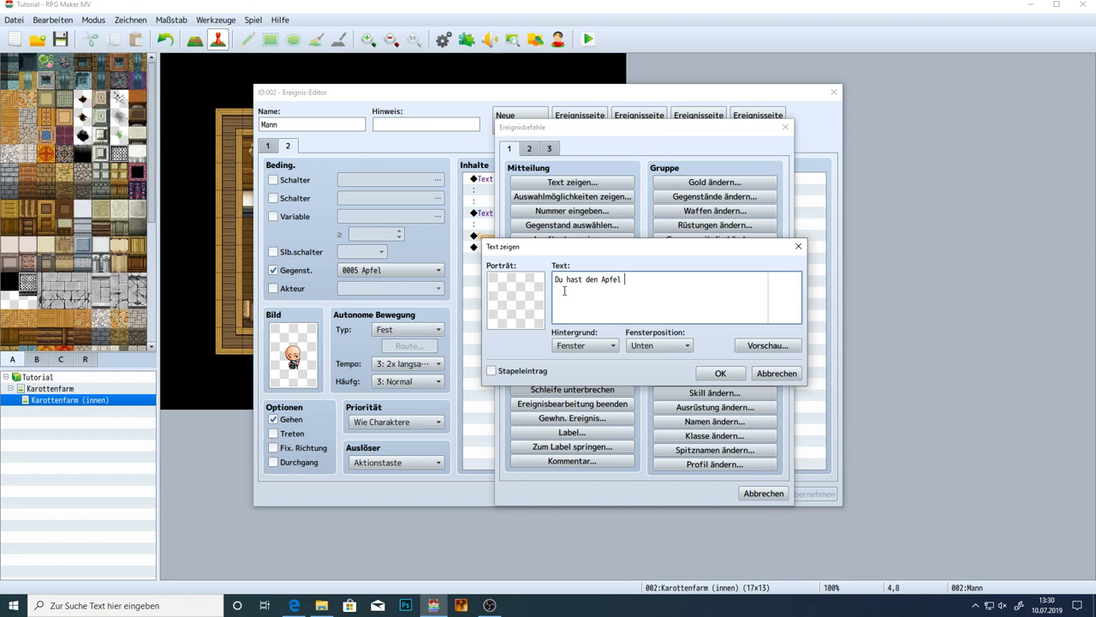
text(übergeben)
Enclose the word Apfel in the colour codes \c[2] and \c[0] and preview the message
text(\)
text(c[2)
text(])
text(\)
text(c[)
text(2)
key(BackSpace)
text(0])
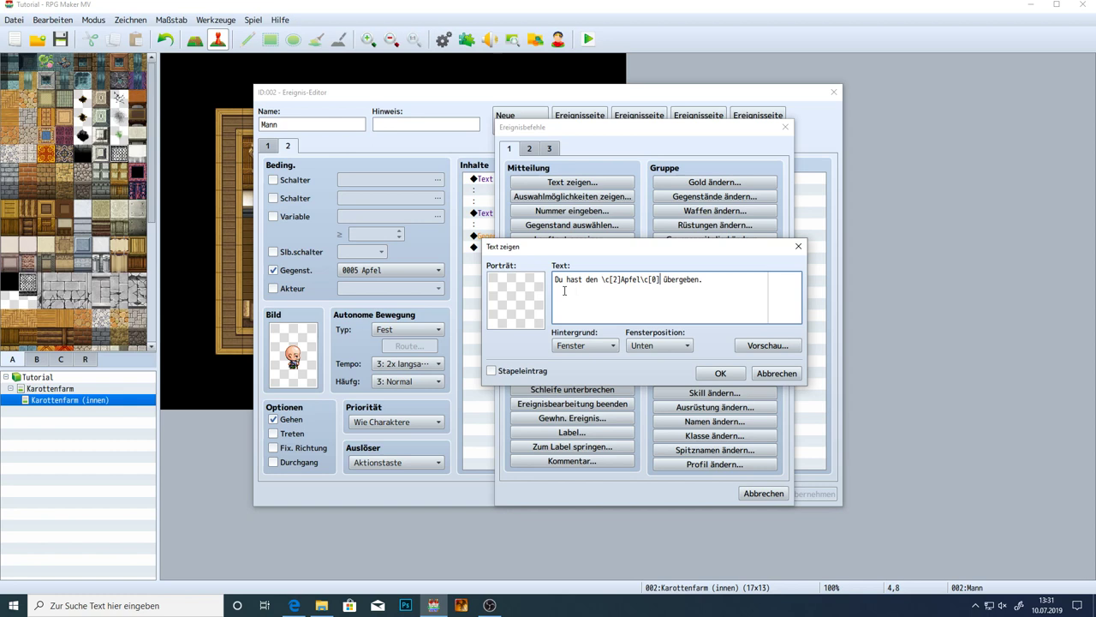
click(739, 347)
click(837, 368)
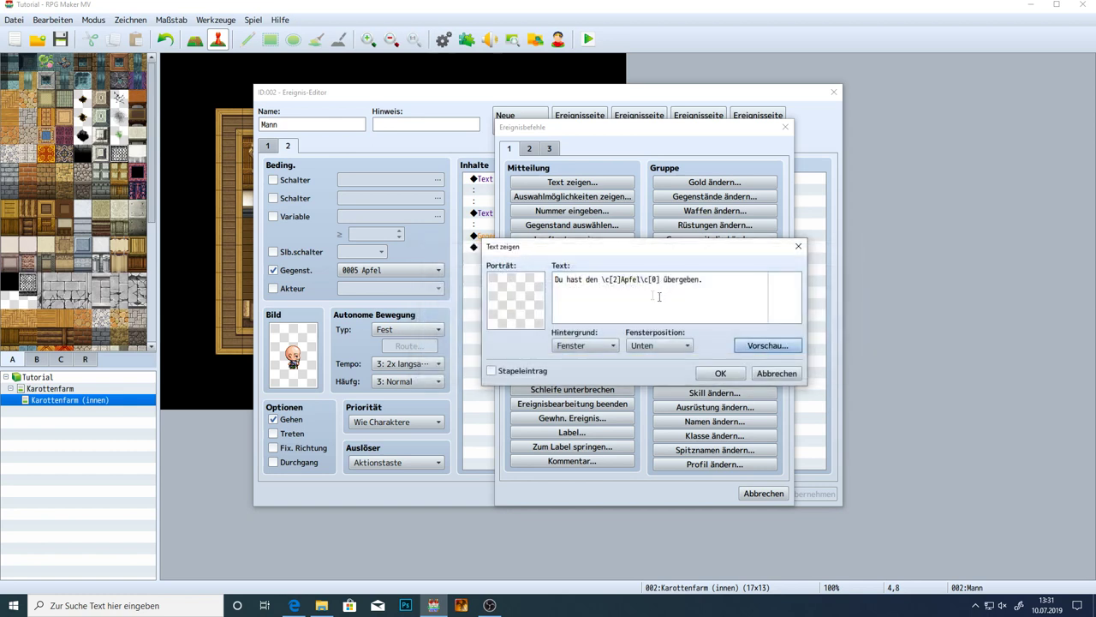
Insert the icon code \i[265] before "übergeben", preview the message, and apply it to page 2
click(662, 279)
text(\i )
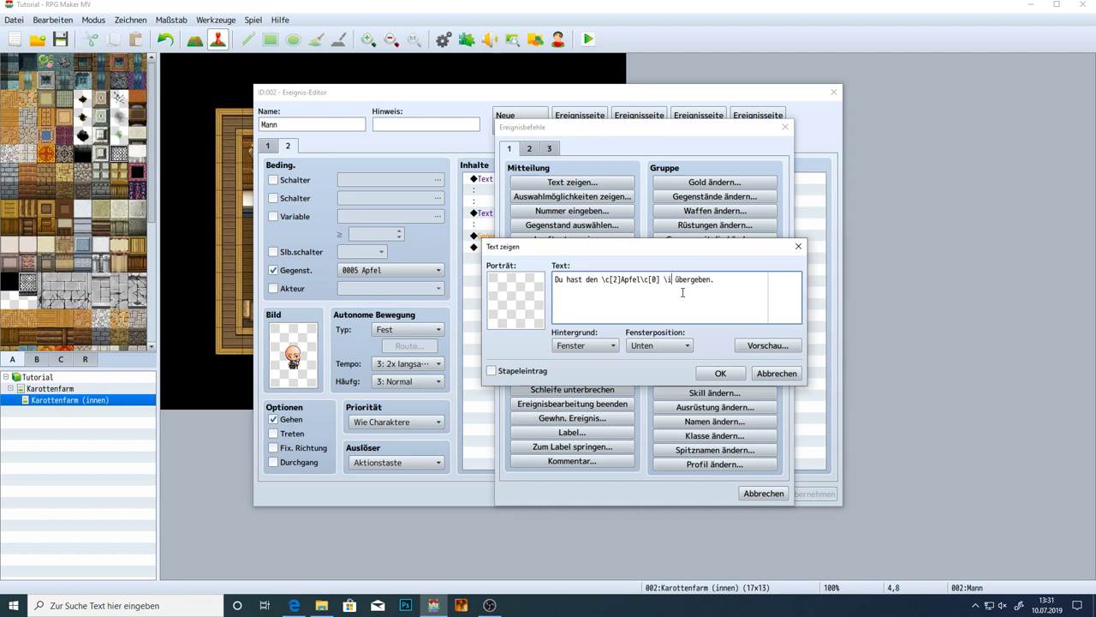
text([265])
key(BackSpace)
text(])
click(770, 346)
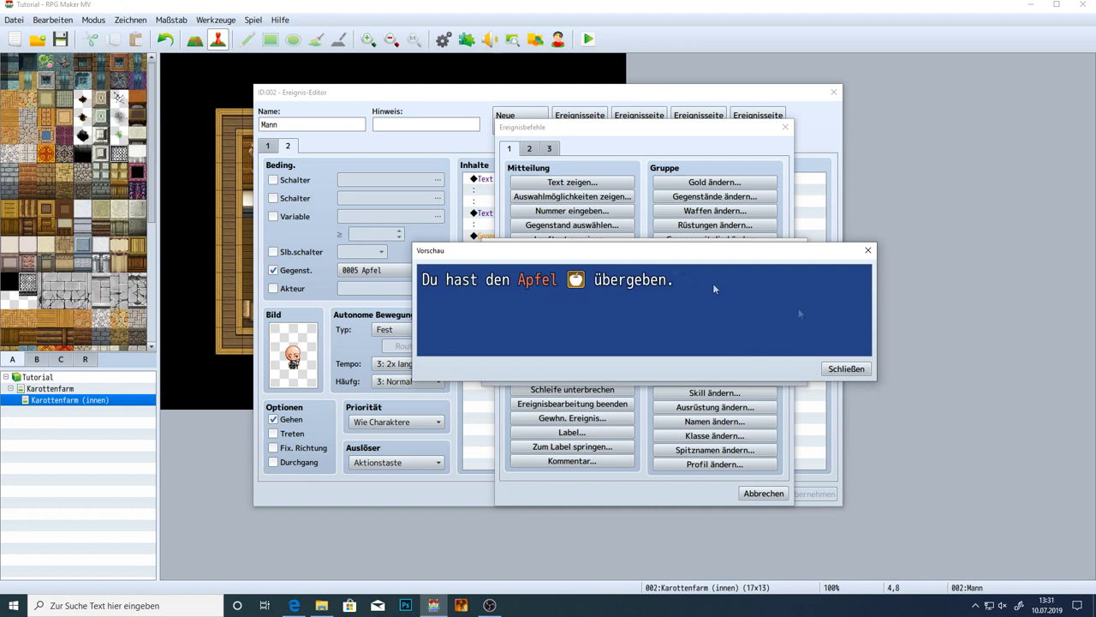
click(846, 368)
click(737, 375)
click(811, 495)
Start a Schalter steuern command for a single switch after the last message on page 2 and open its switch selection
click(561, 272)
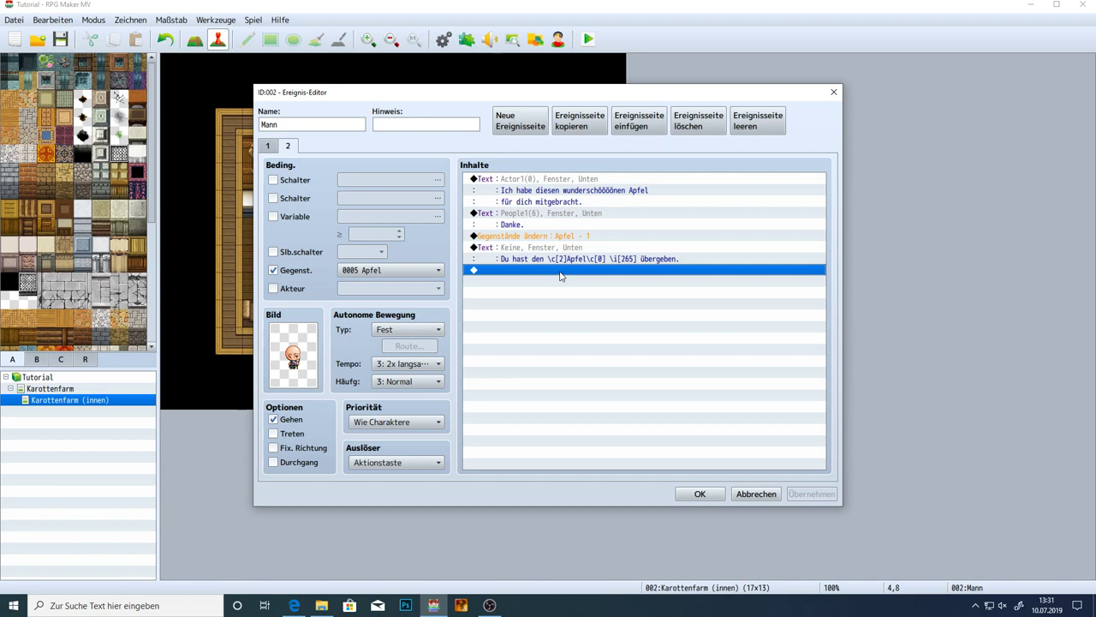
double_click(517, 270)
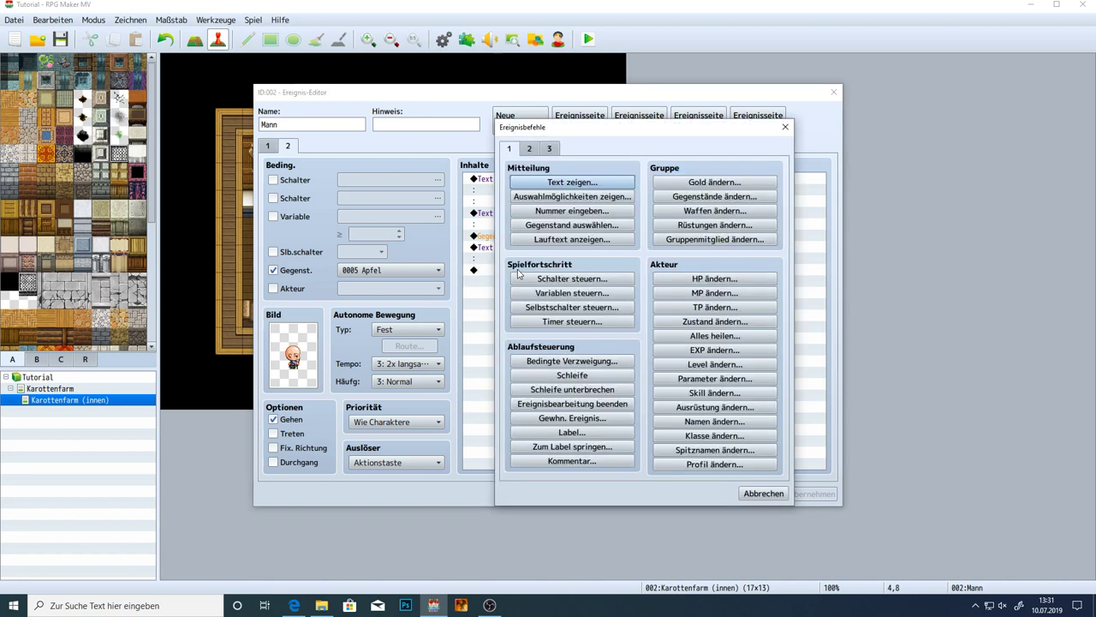
drag(628, 130, 663, 114)
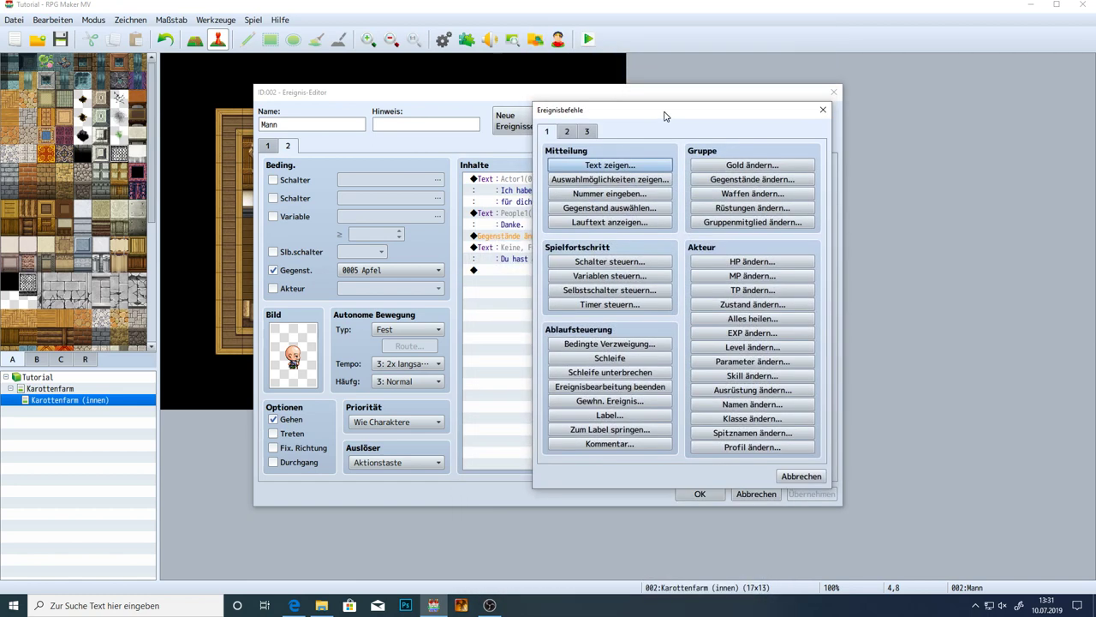
click(590, 264)
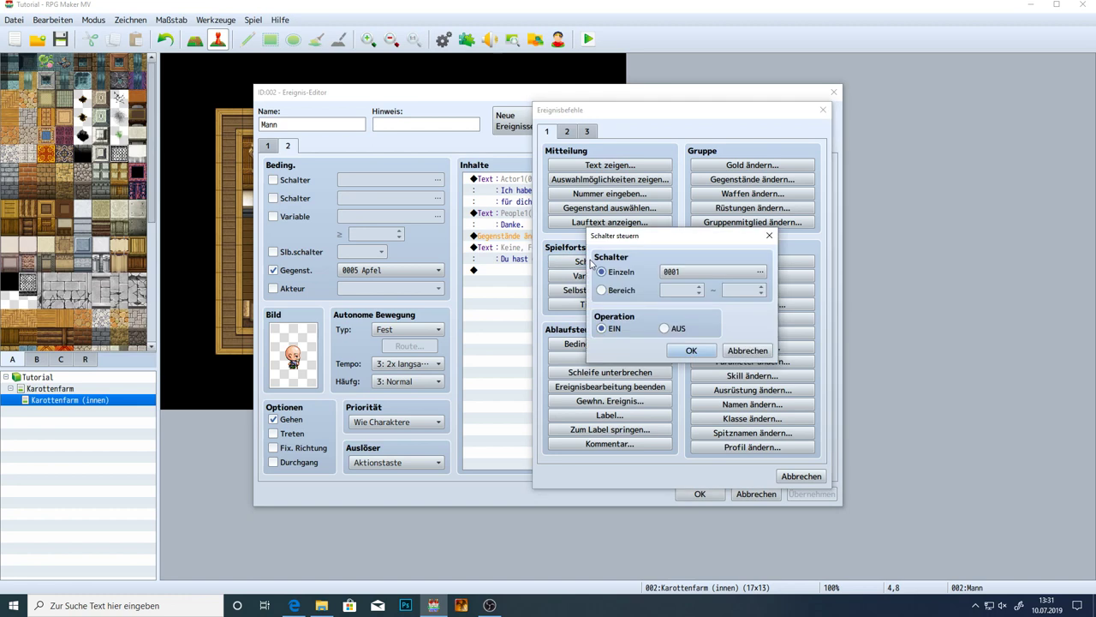
click(622, 289)
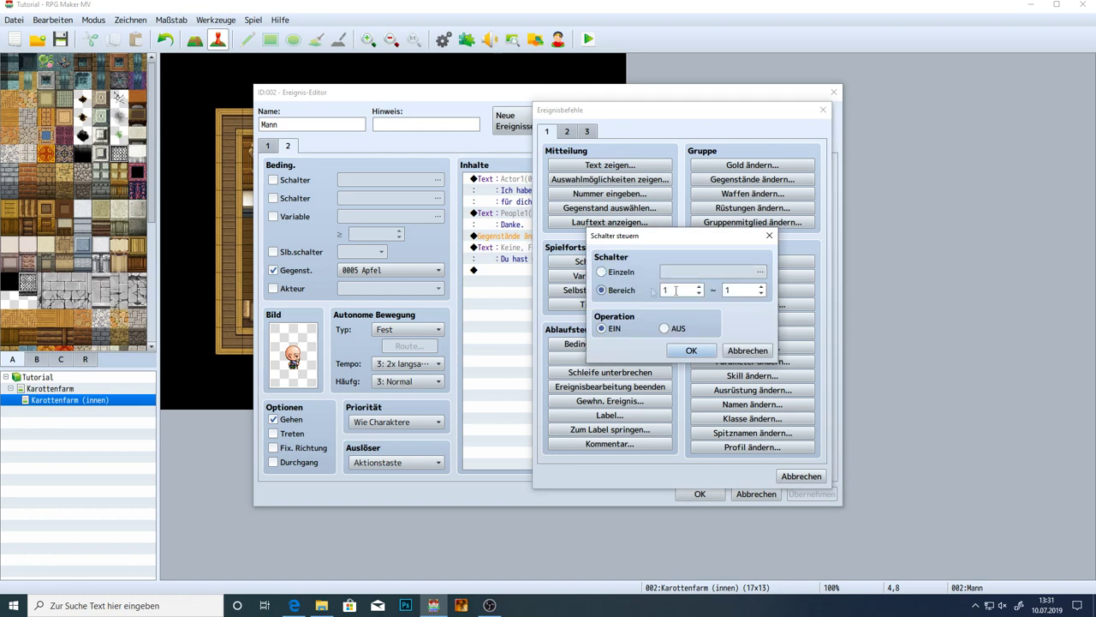
click(605, 273)
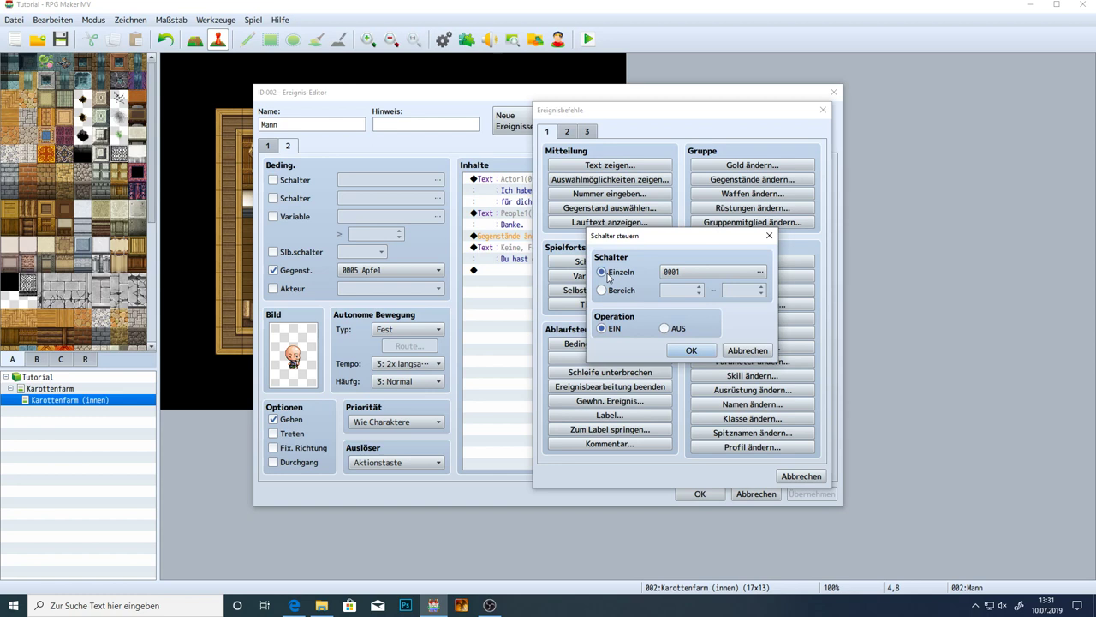
click(686, 273)
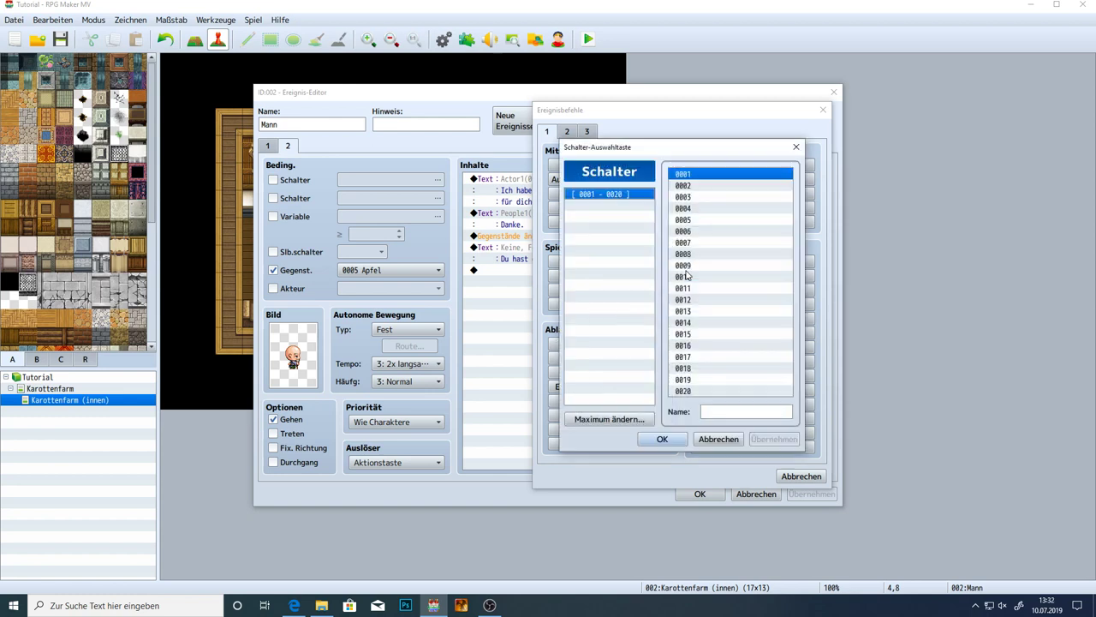
Name switch 0001 "Apfelquest - Ende" and apply the name
mouse_move(690, 188)
mouse_down()
mouse_move(707, 254)
mouse_move(707, 351)
mouse_move(685, 178)
mouse_move(708, 267)
mouse_move(700, 176)
mouse_up()
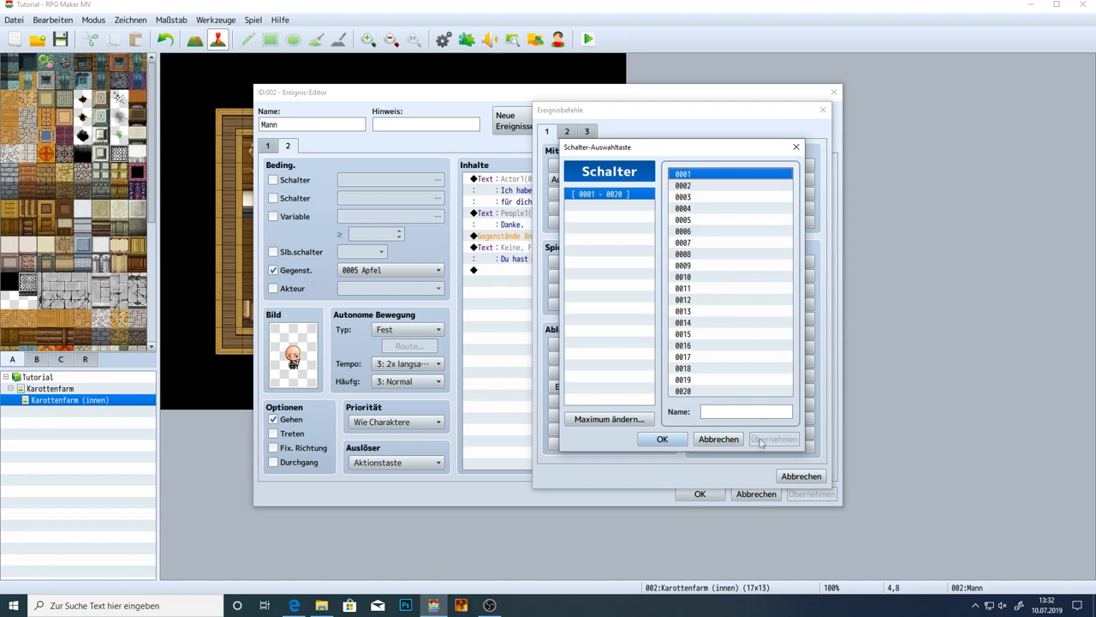
click(724, 413)
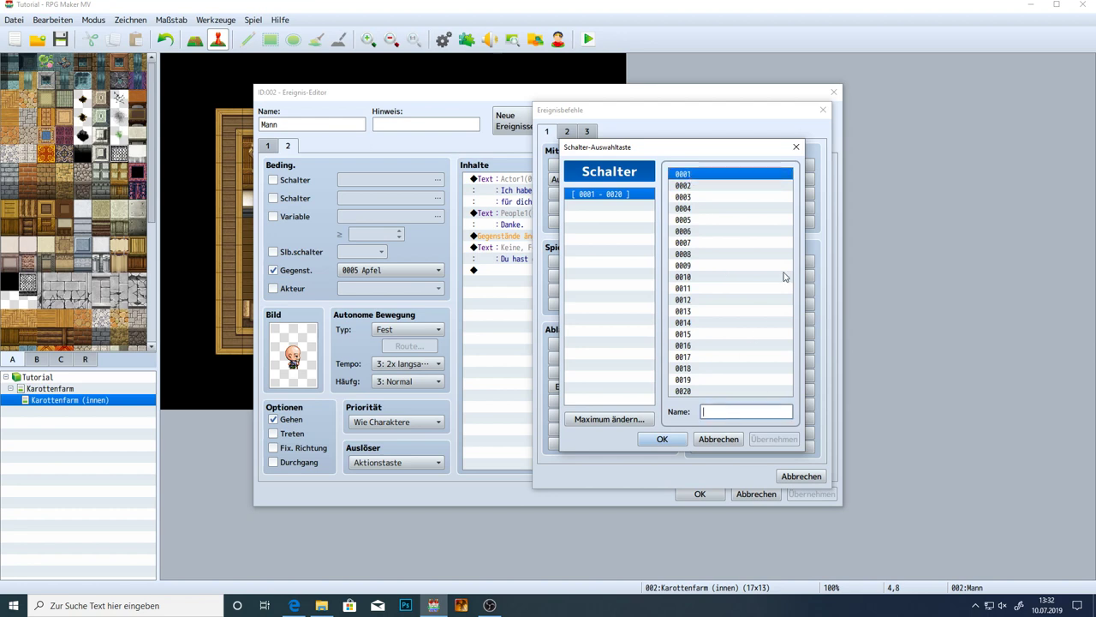
text(Apfelq)
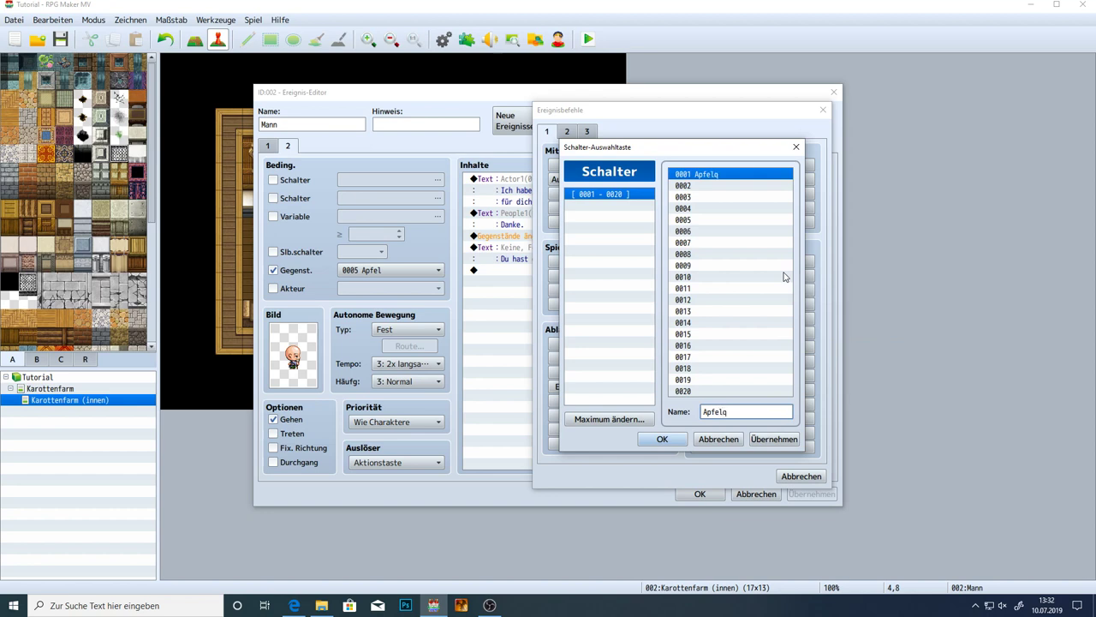
text(uest Ende)
text( -)
click(781, 437)
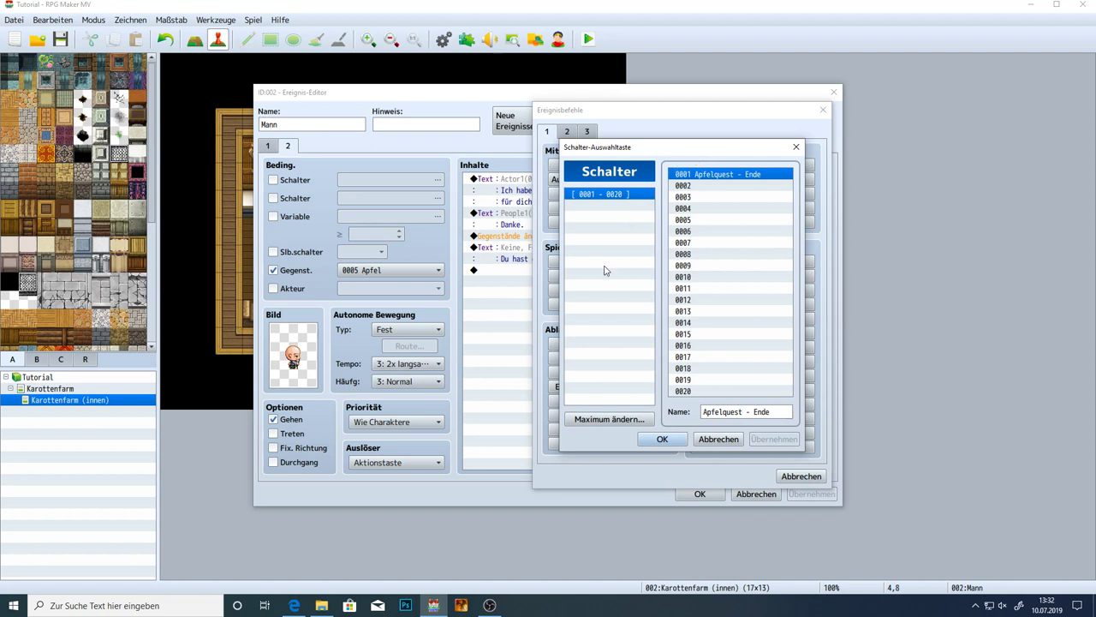
Try out the names "hallo Welt" and "quest 01" on switch 0009, clear them, and reselect switch 0001
click(721, 266)
click(723, 412)
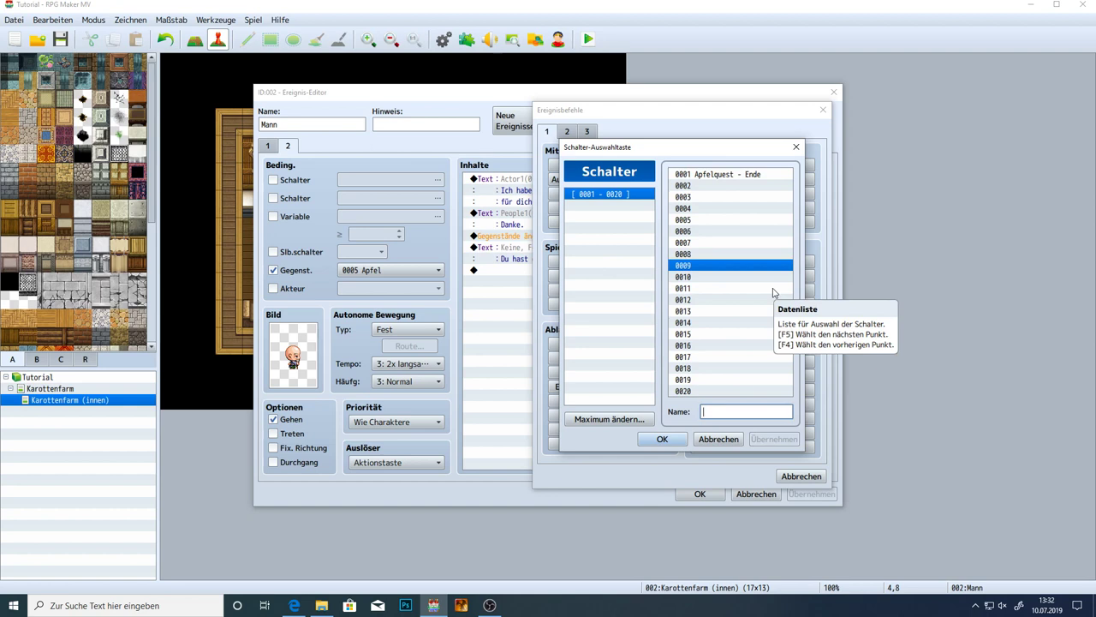
text(aqe)
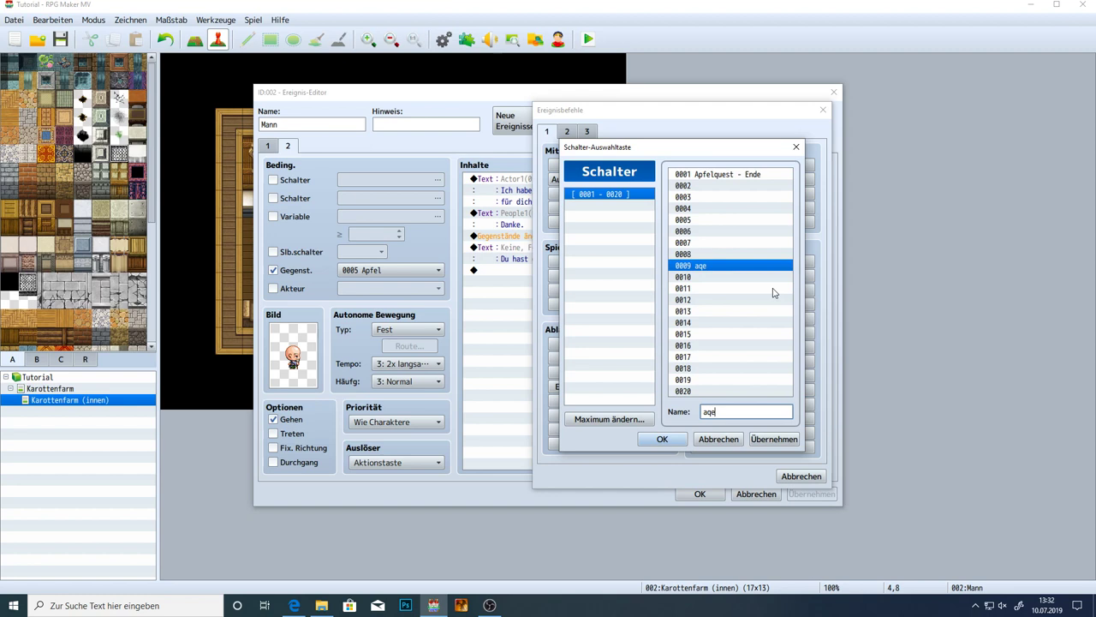
key(BackSpace)
key(BackSpace)
key(BackSpace)
text(hallo Welt)
key(BackSpace)
key(BackSpace)
key(BackSpace)
key(BackSpace)
key(BackSpace)
key(BackSpace)
key(BackSpace)
key(BackSpace)
key(BackSpace)
key(BackSpace)
text(quest 01)
key(BackSpace)
key(BackSpace)
key(BackSpace)
key(BackSpace)
key(BackSpace)
key(BackSpace)
key(BackSpace)
key(BackSpace)
click(758, 178)
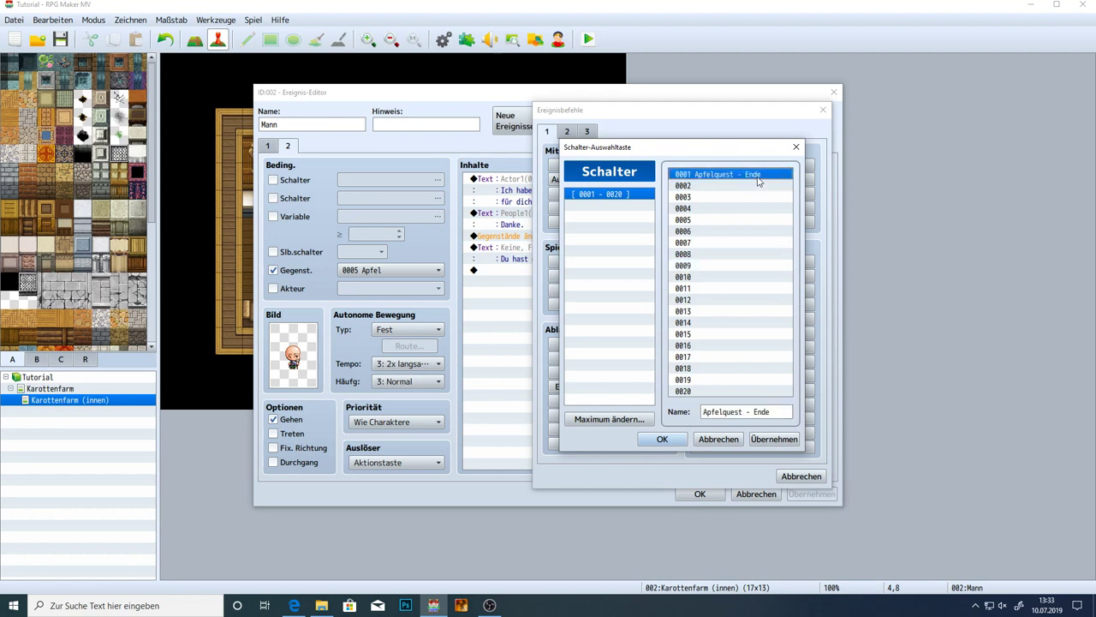
Raise the maximum number of switches to 1000 and look through the added ranges
click(626, 426)
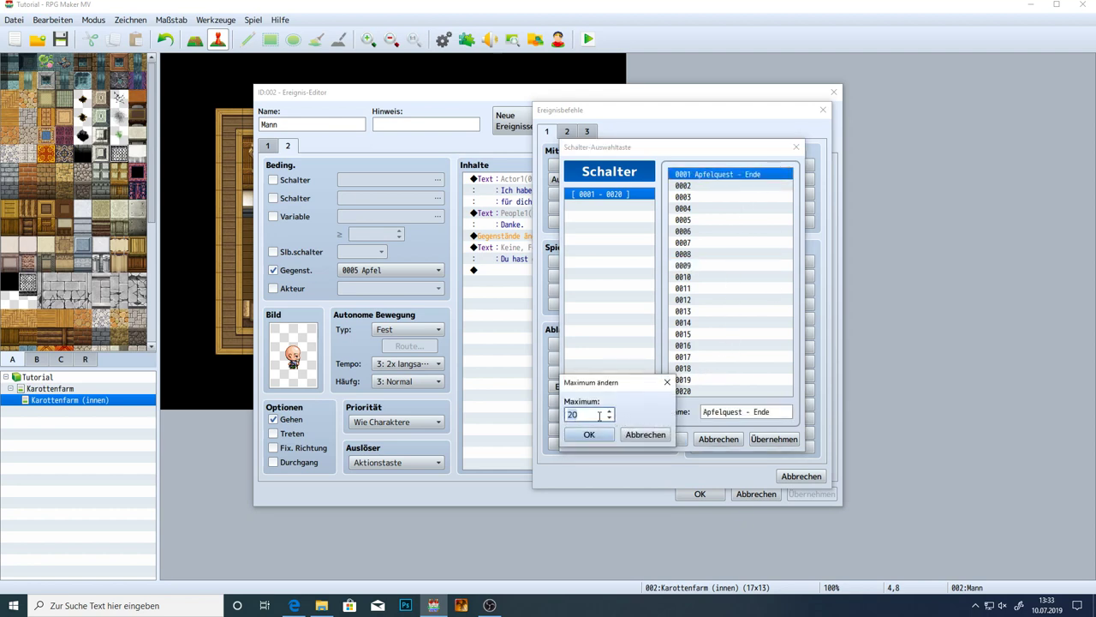
text(1000)
key(Return)
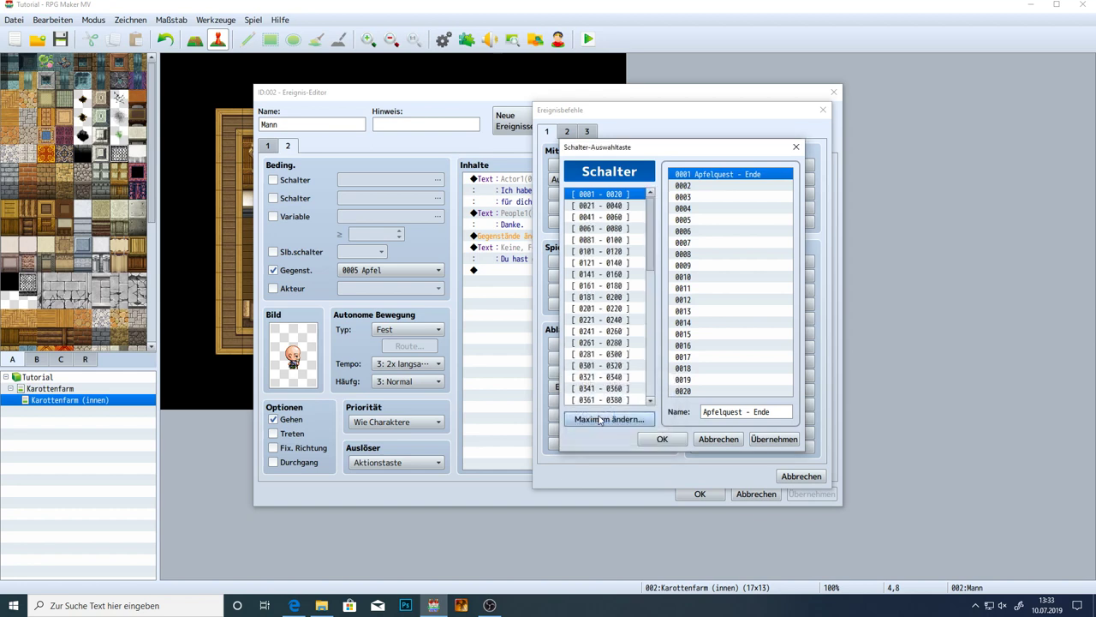
drag(649, 234, 649, 353)
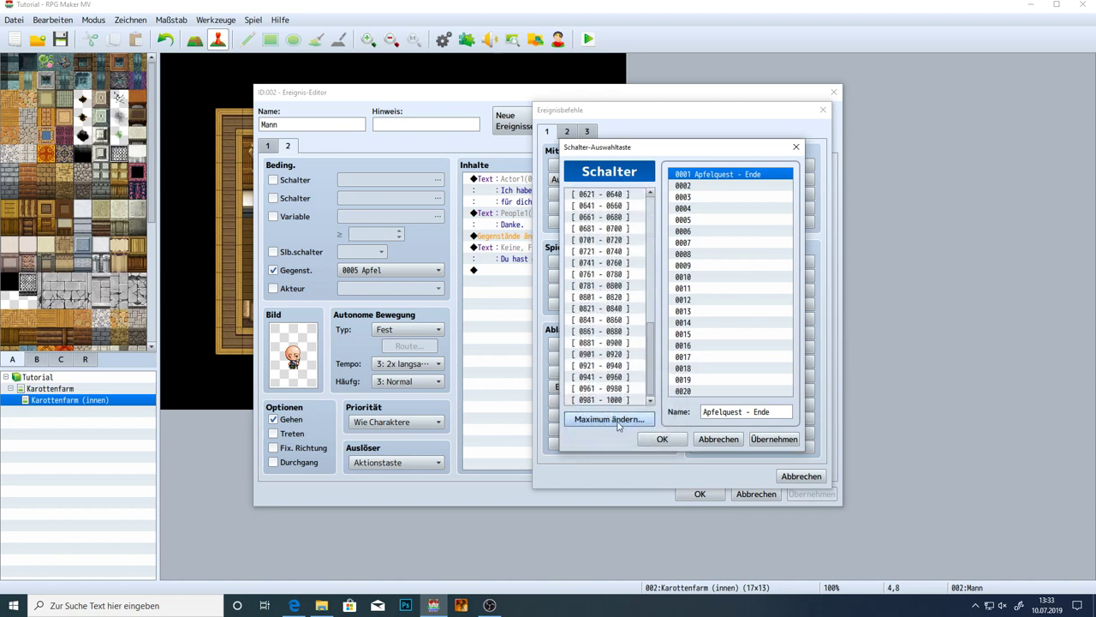
Raise the maximum number of switches to 2000 and return to the first range
click(608, 419)
text(0002)
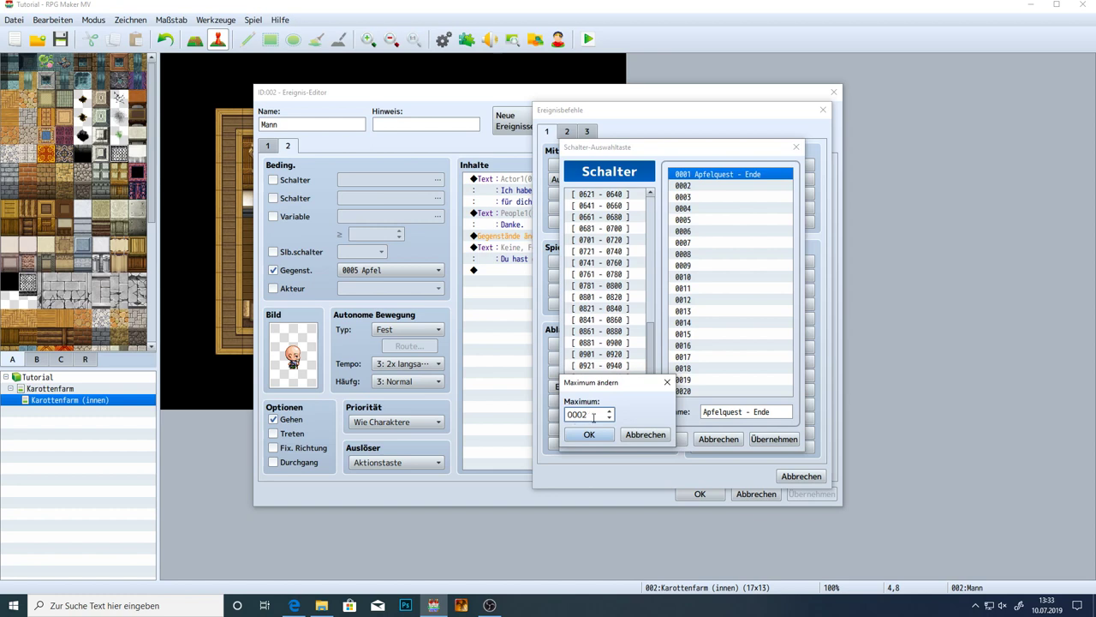
key(ctrl+a)
text(2000)
key(Return)
drag(648, 322, 653, 201)
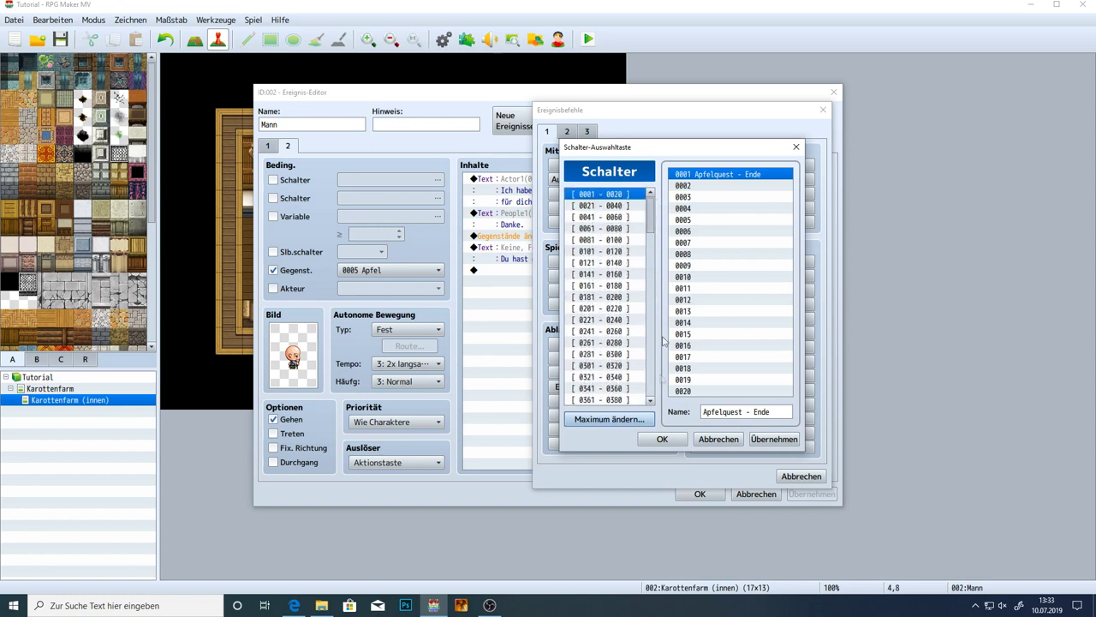
Set the maximum number of switches back to 20
click(609, 419)
key(Home)
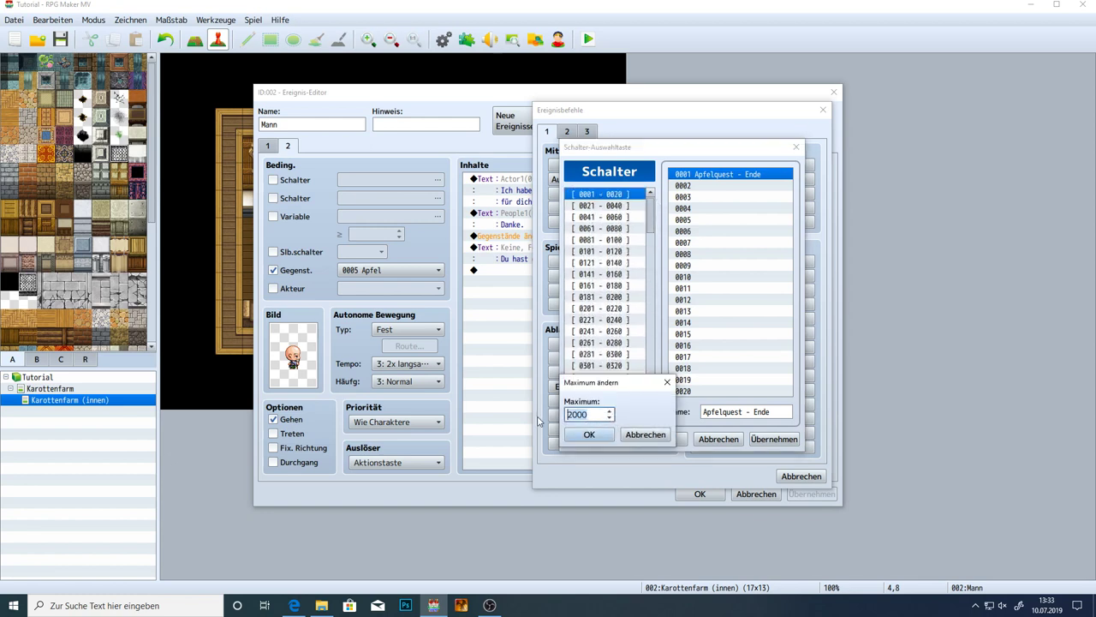
key(BackSpace)
text(20)
key(Return)
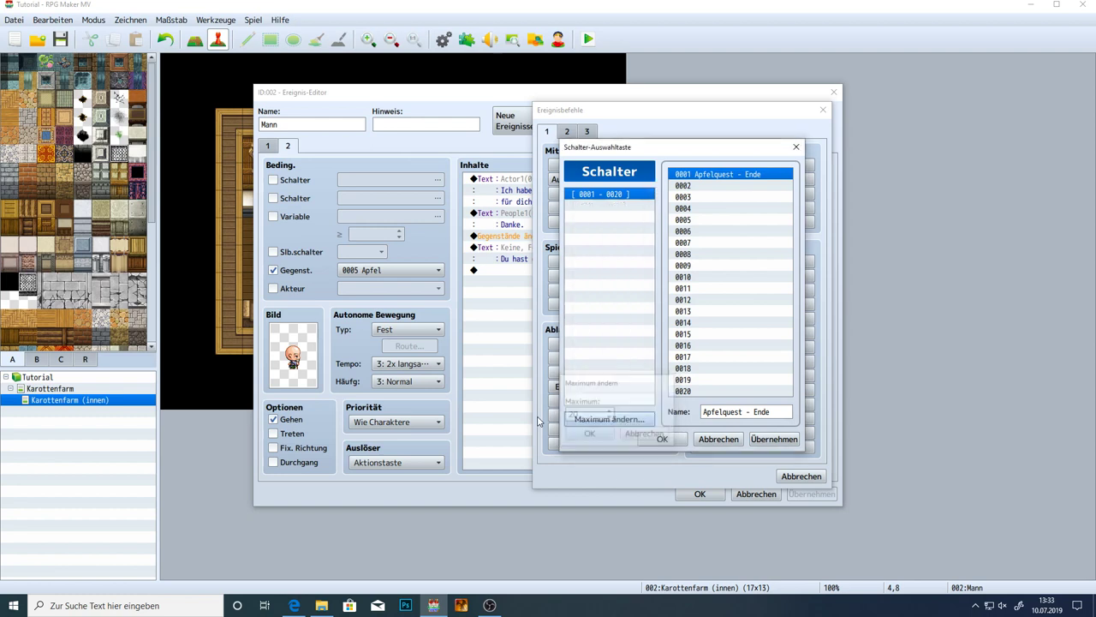
Choose switch 0001 Apfelquest - Ende, set its operation to EIN, and add the command to page 2
click(780, 440)
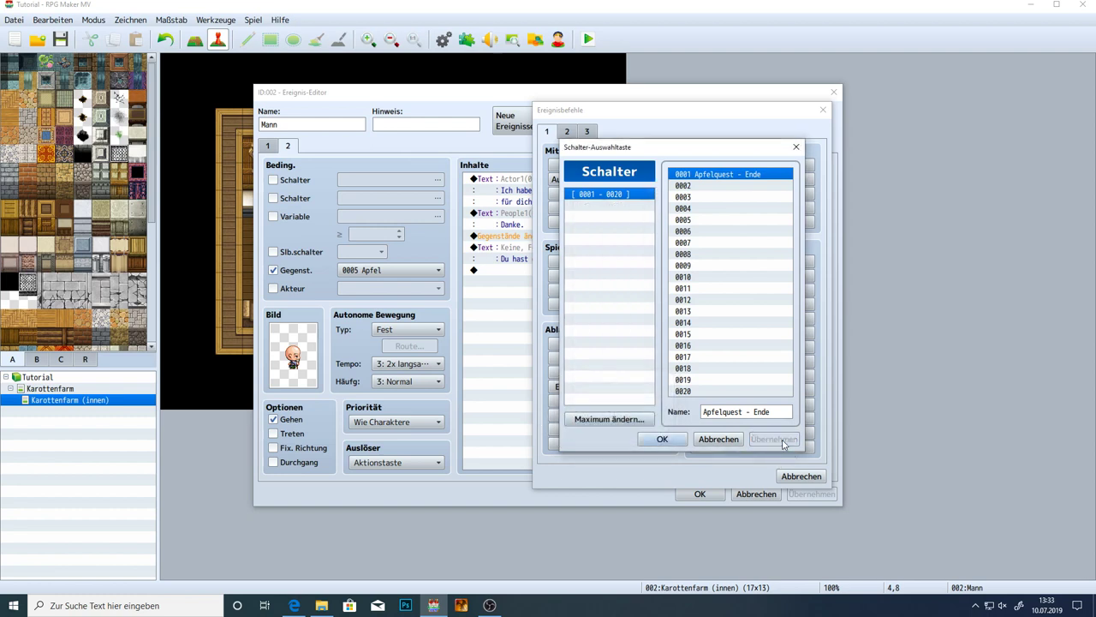
click(661, 441)
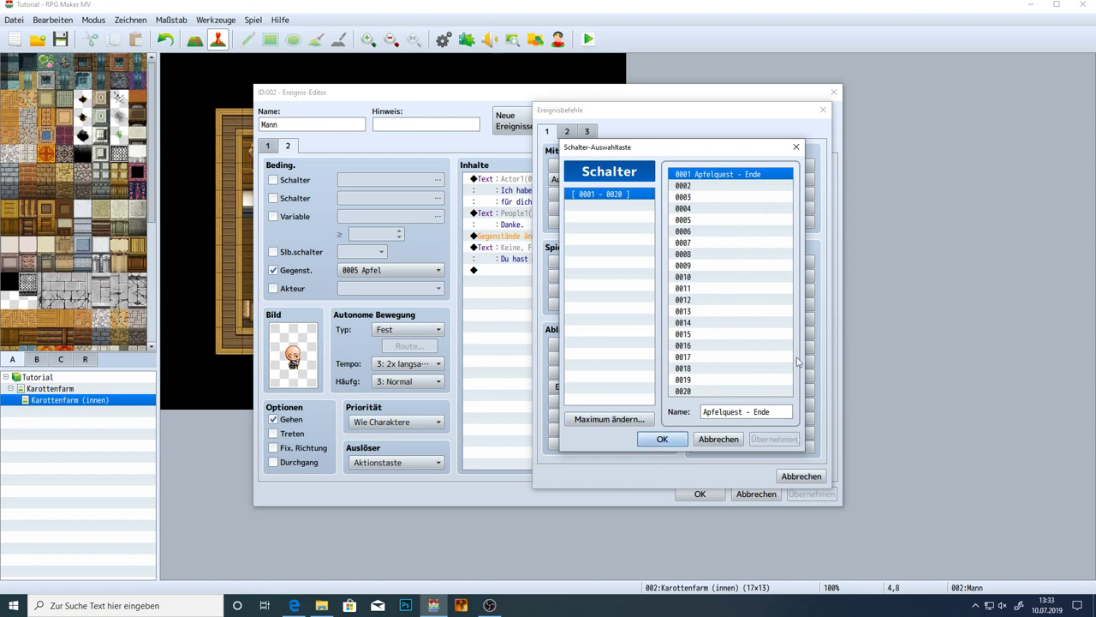
click(663, 438)
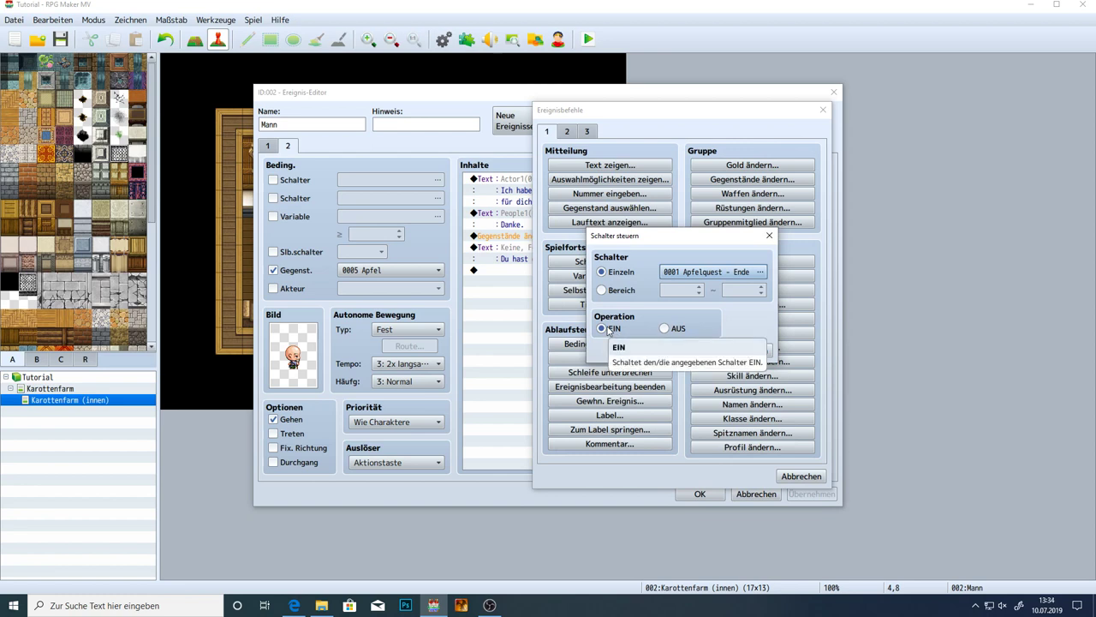
click(665, 328)
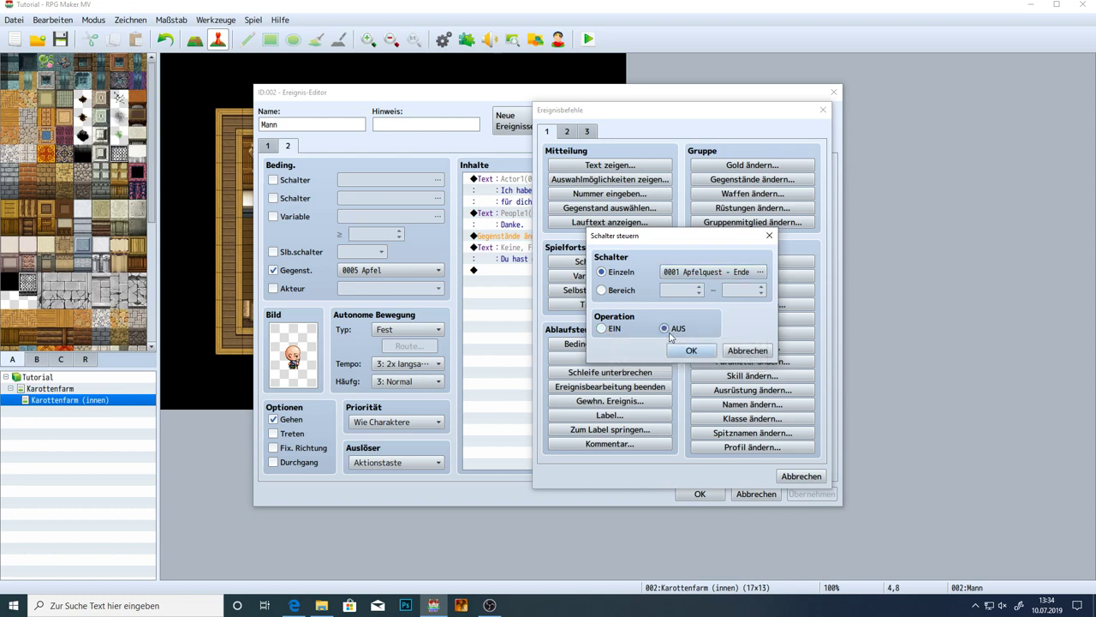
click(605, 329)
click(690, 351)
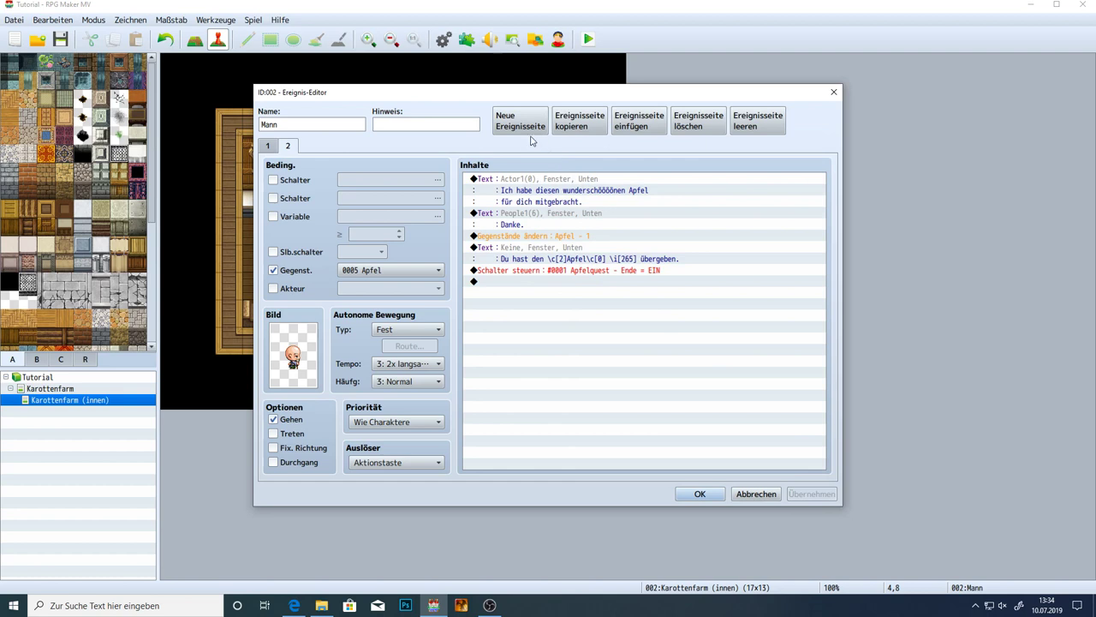
Paste the copied event page as page 3, make switch 0001 Apfelquest - Ende its condition, and apply it
click(638, 122)
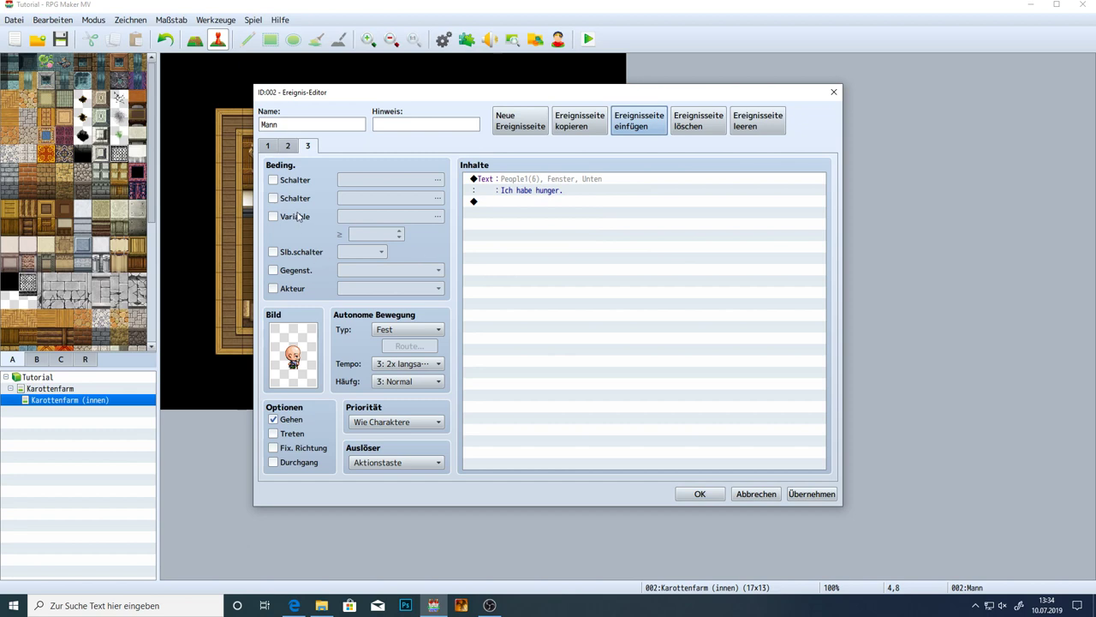
click(275, 181)
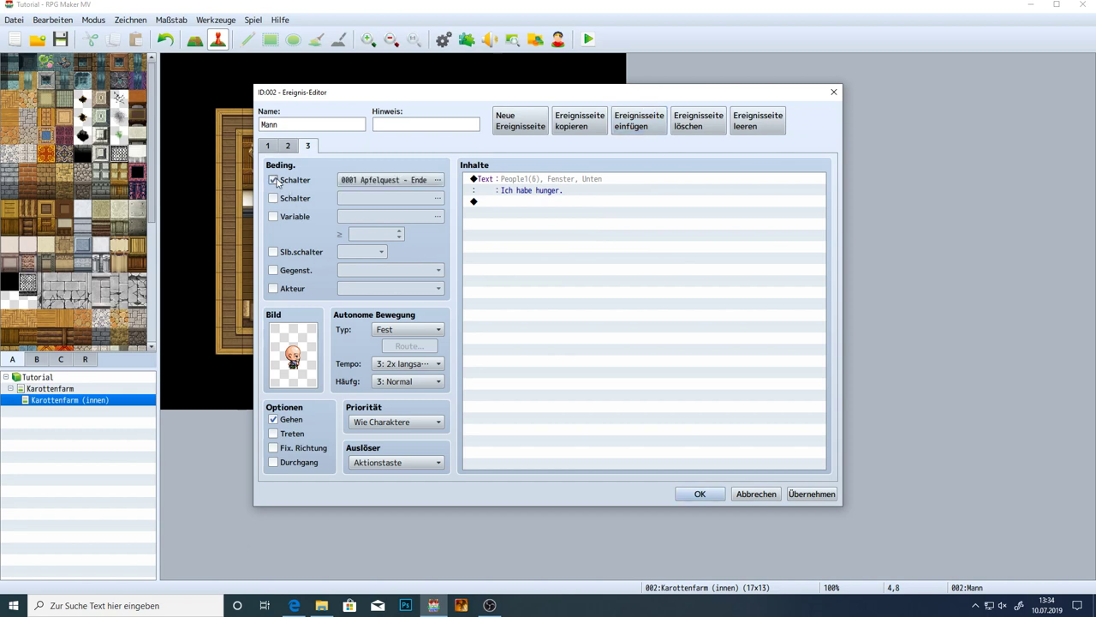
click(405, 182)
click(593, 197)
click(592, 243)
click(582, 322)
click(594, 368)
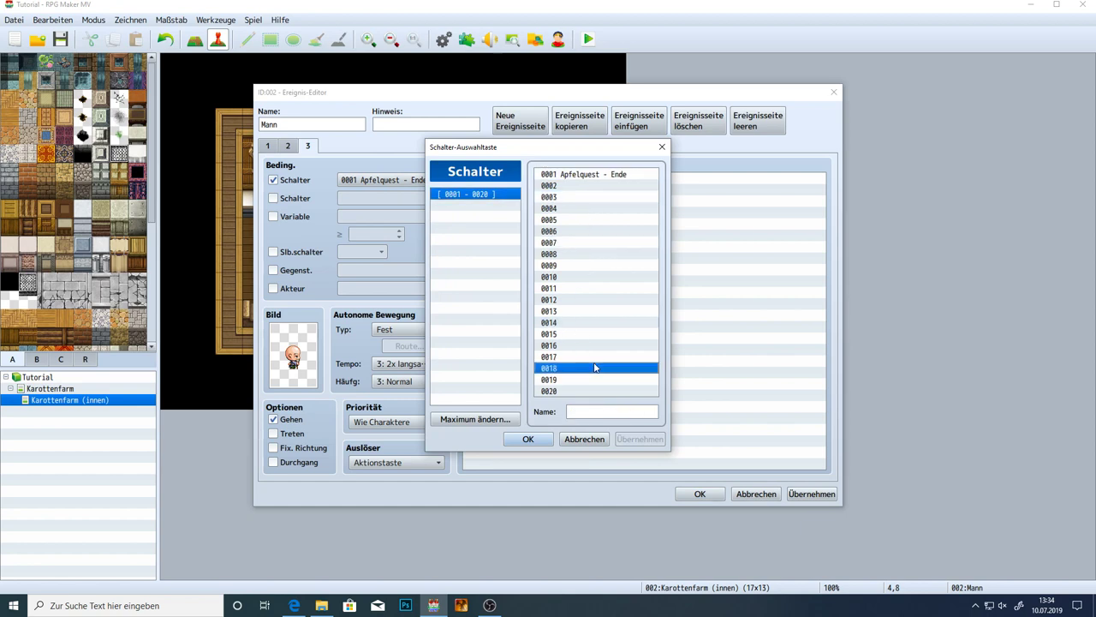
double_click(586, 173)
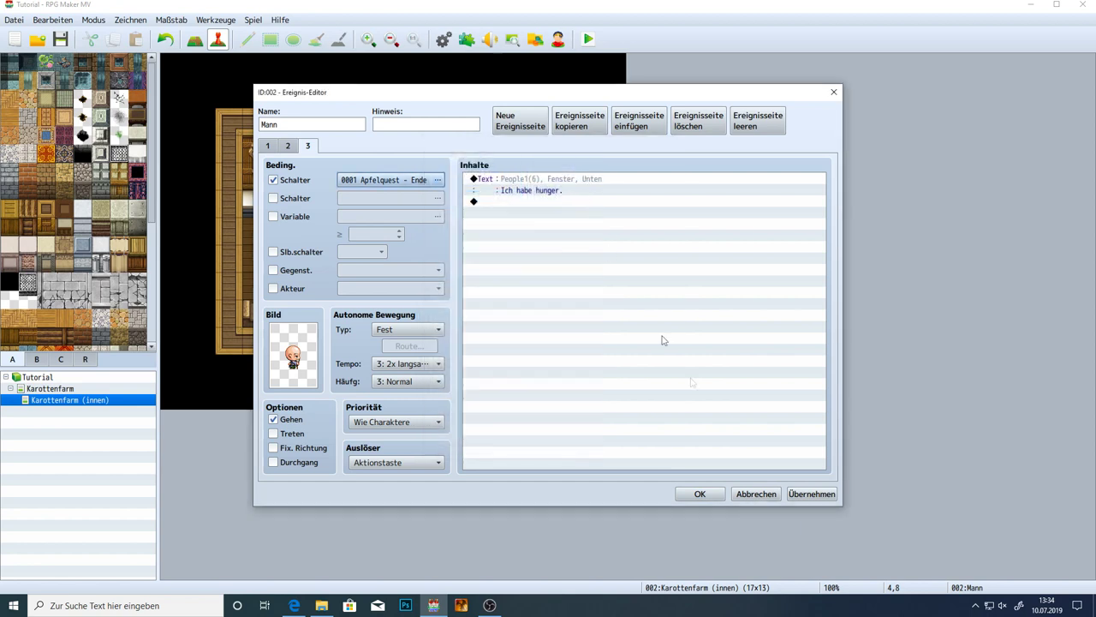
click(814, 495)
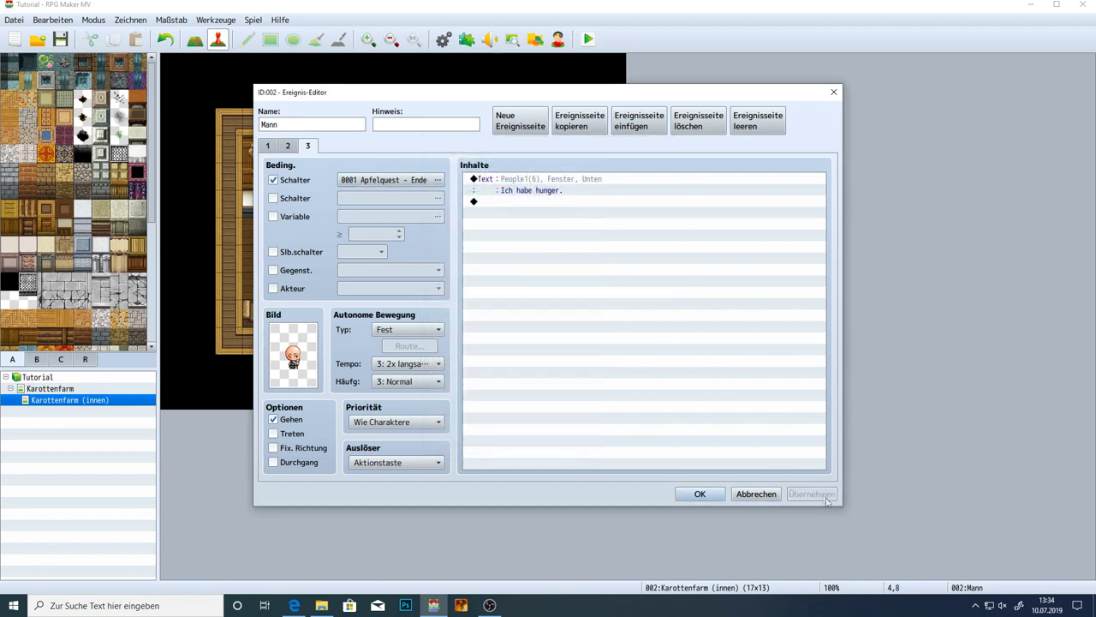
click(363, 182)
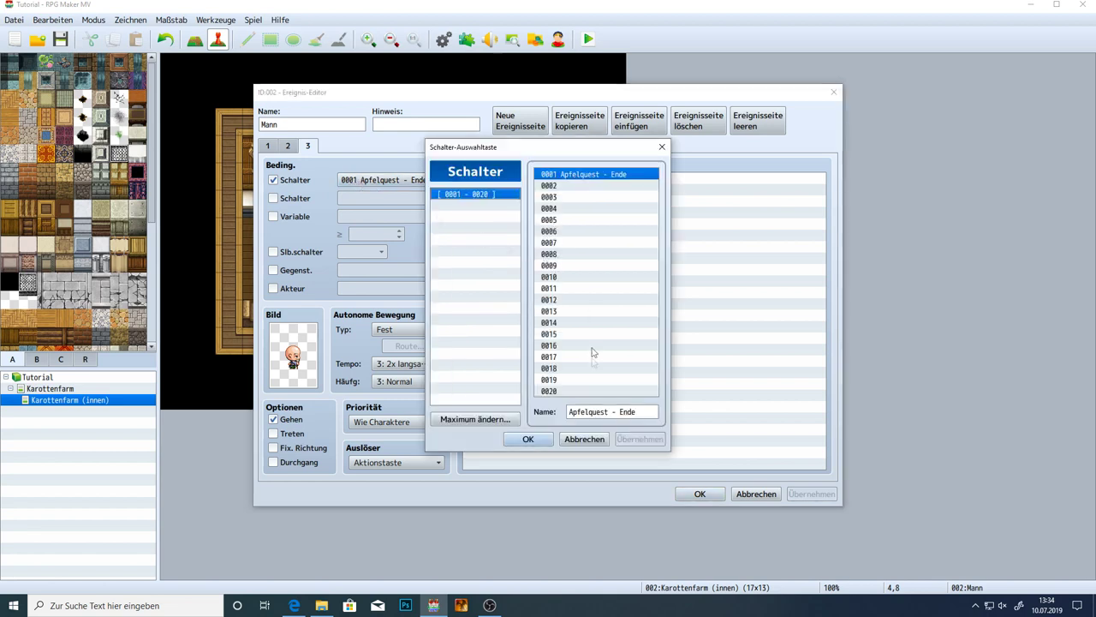
double_click(545, 176)
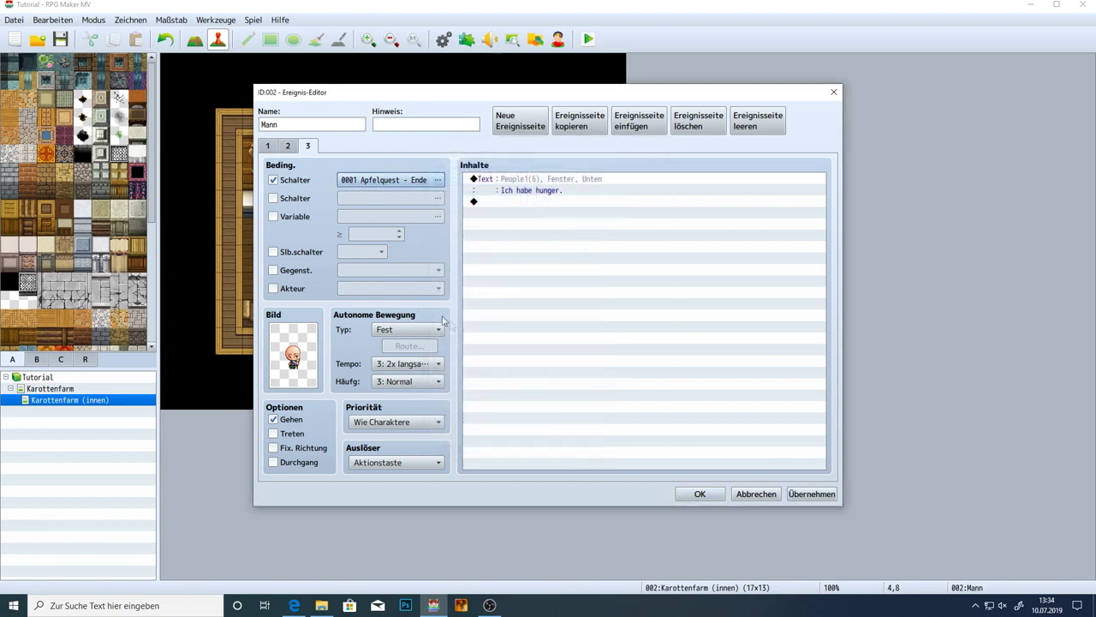
click(811, 493)
Change the Mann's message on page 3 to "Ich bin satt." and apply the event changes
double_click(544, 181)
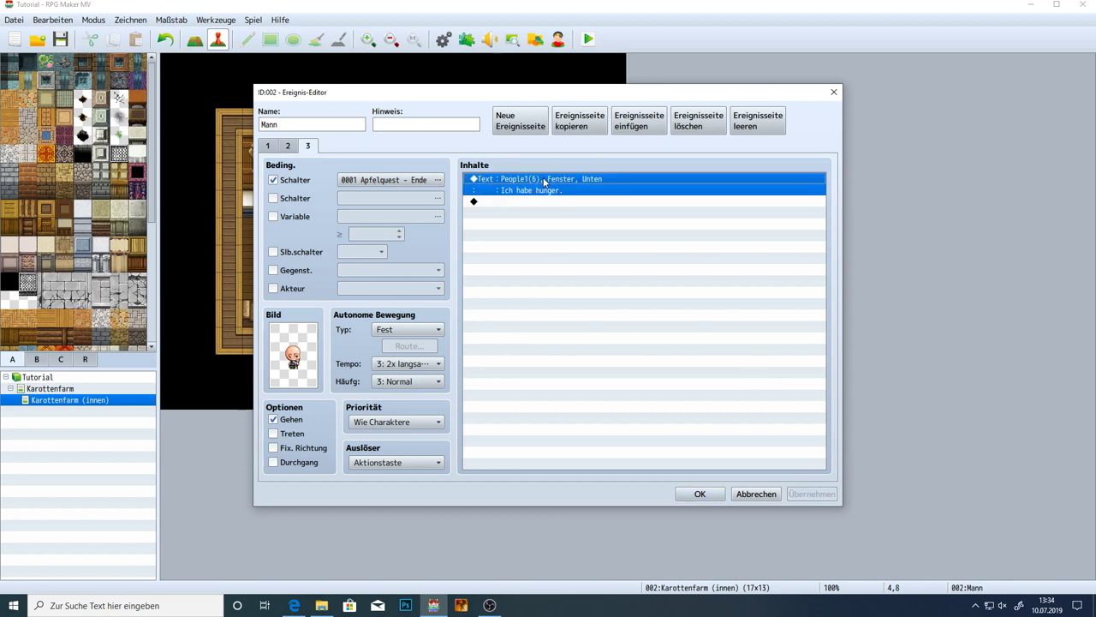
drag(651, 281, 570, 283)
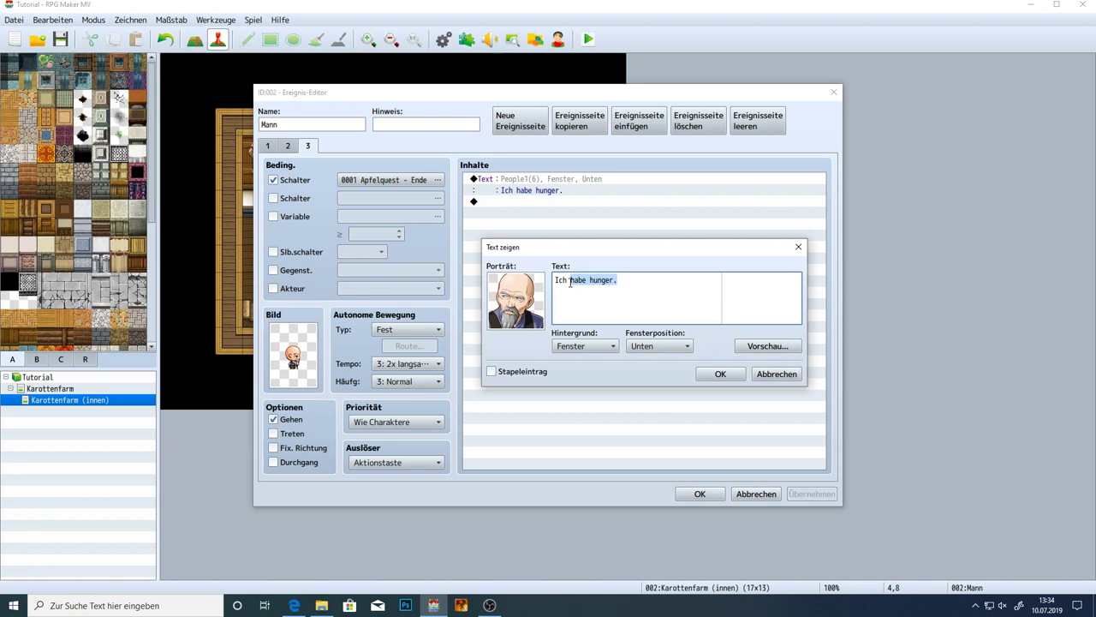
key(BackSpace)
text(bin satt.)
click(720, 373)
click(811, 494)
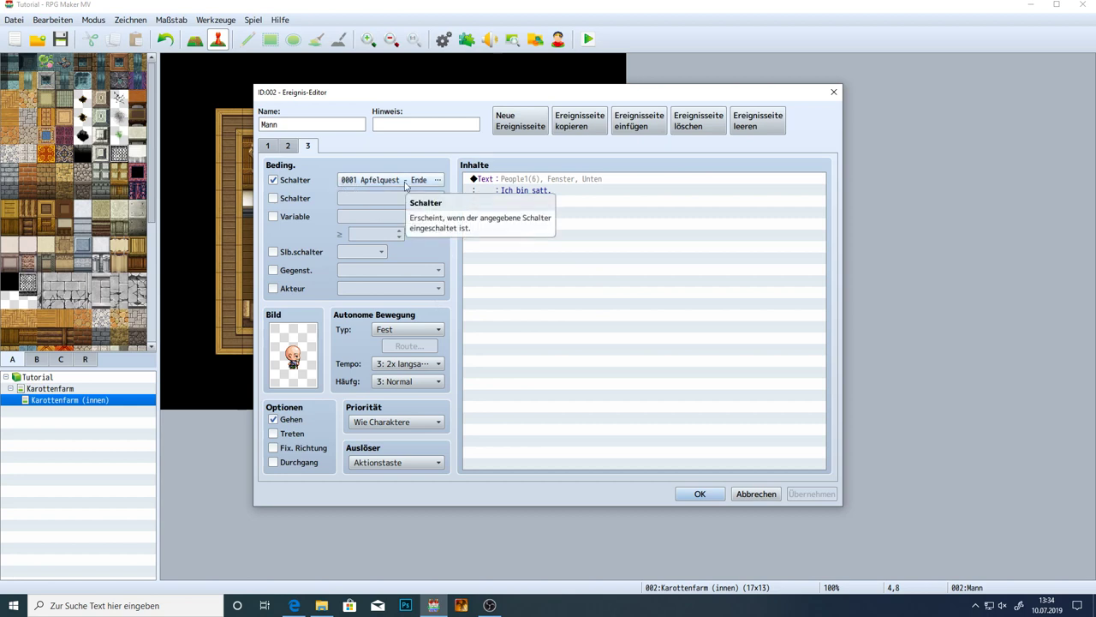
Review the conditions and commands on the Mann event's three pages, including the switch command on page 2, and close the event with its changes kept
click(289, 146)
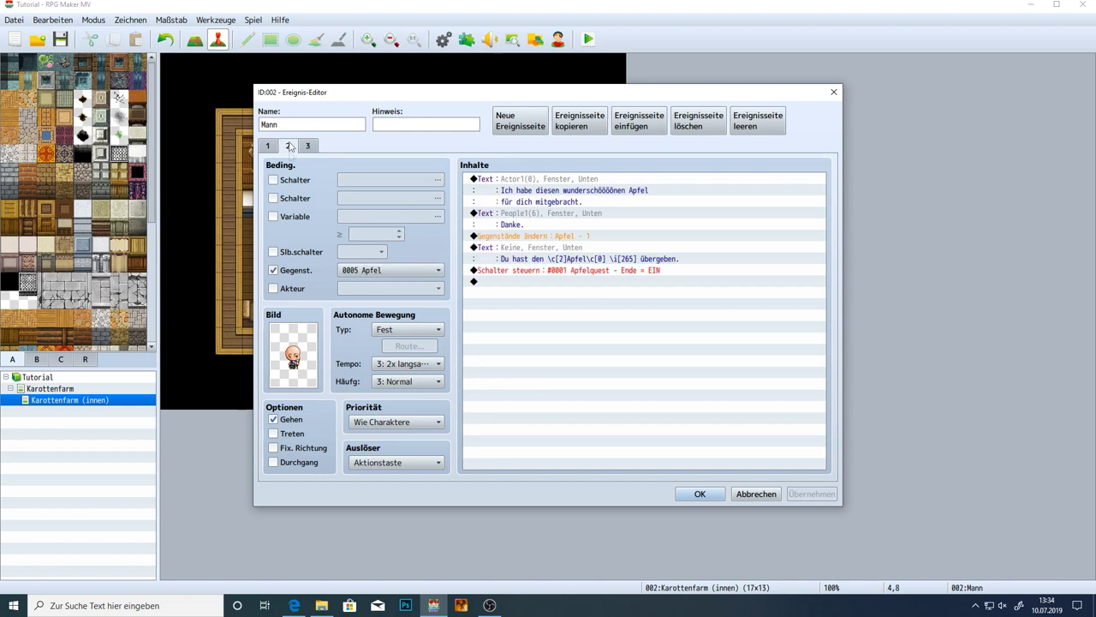
click(529, 272)
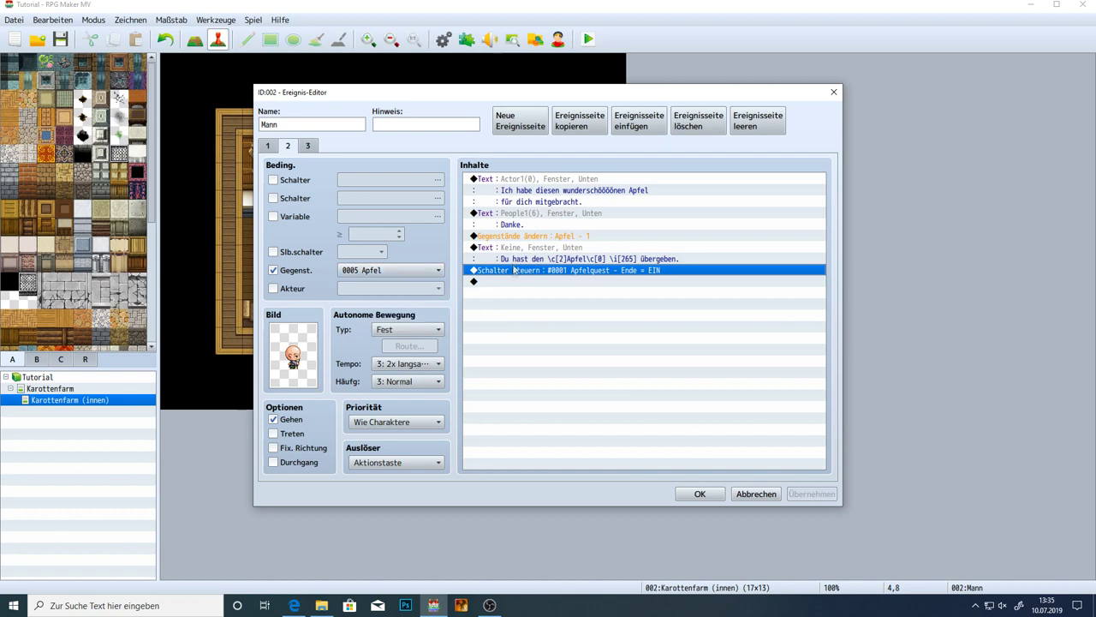
click(517, 282)
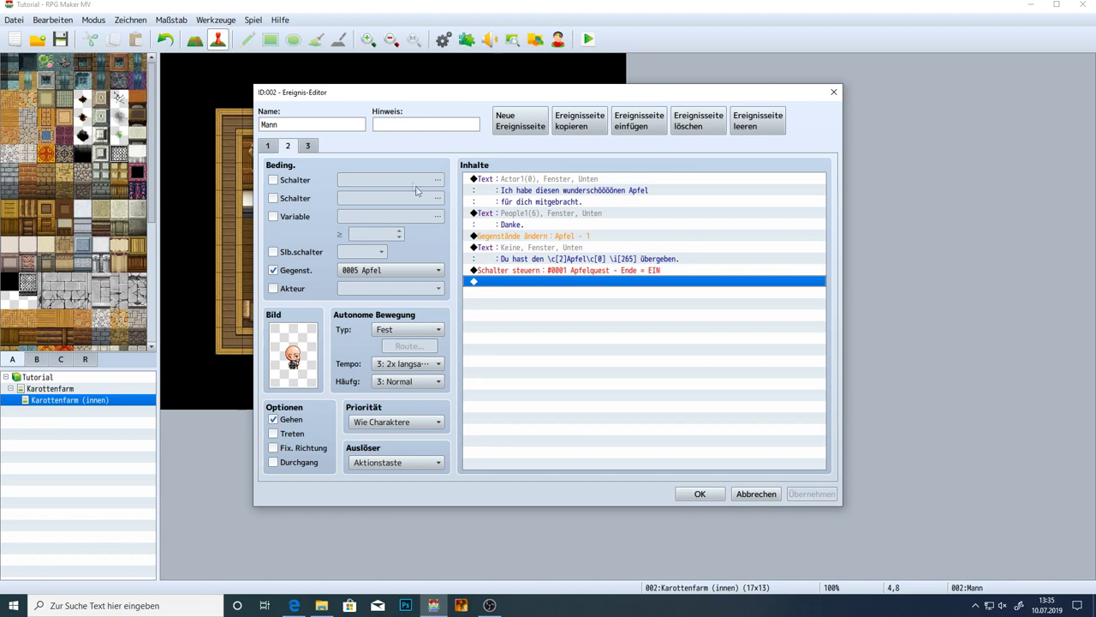
click(311, 148)
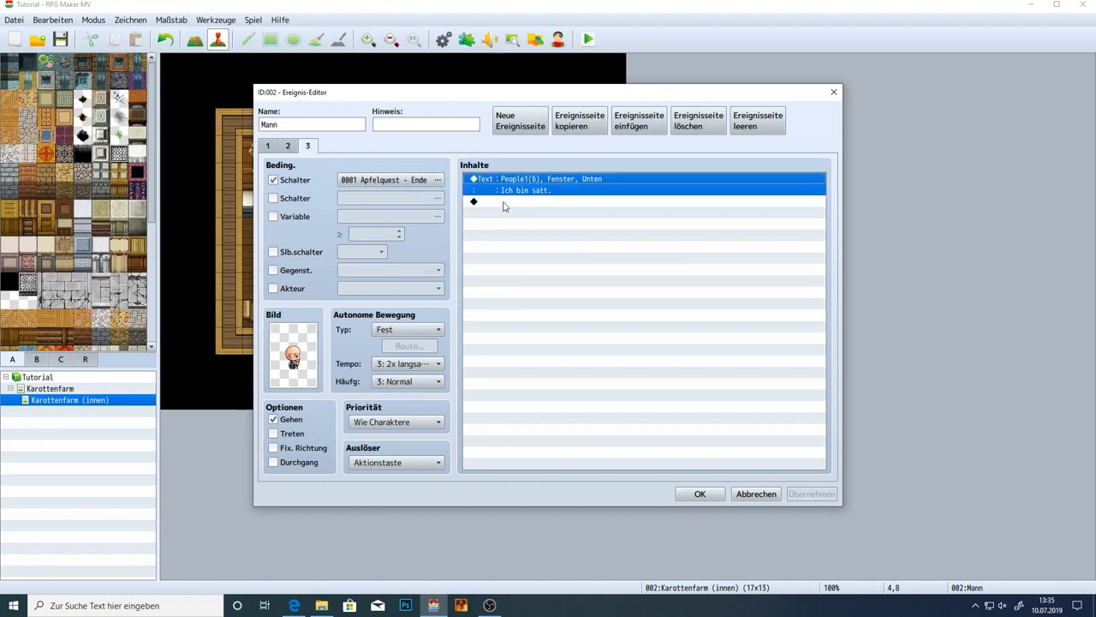
click(291, 147)
click(276, 149)
click(288, 147)
click(310, 148)
click(289, 146)
click(700, 493)
Duplicate page 2 of the Frau event on the Karottenfarm map as page 3, replacing its self-switch condition with switch 0001 Apfelquest - Ende
click(99, 391)
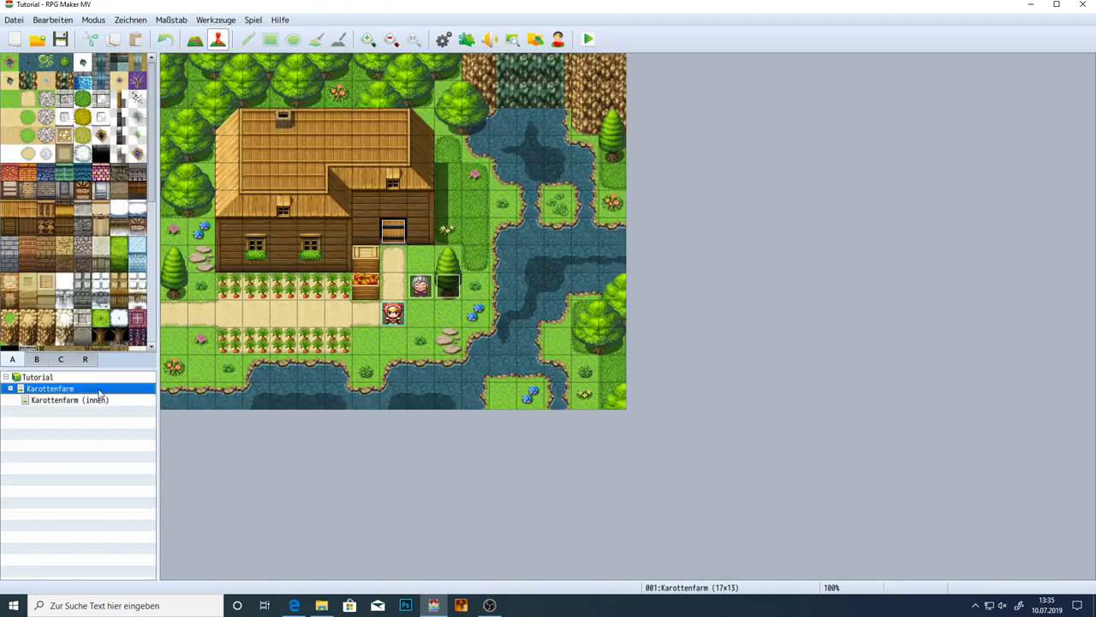
double_click(419, 286)
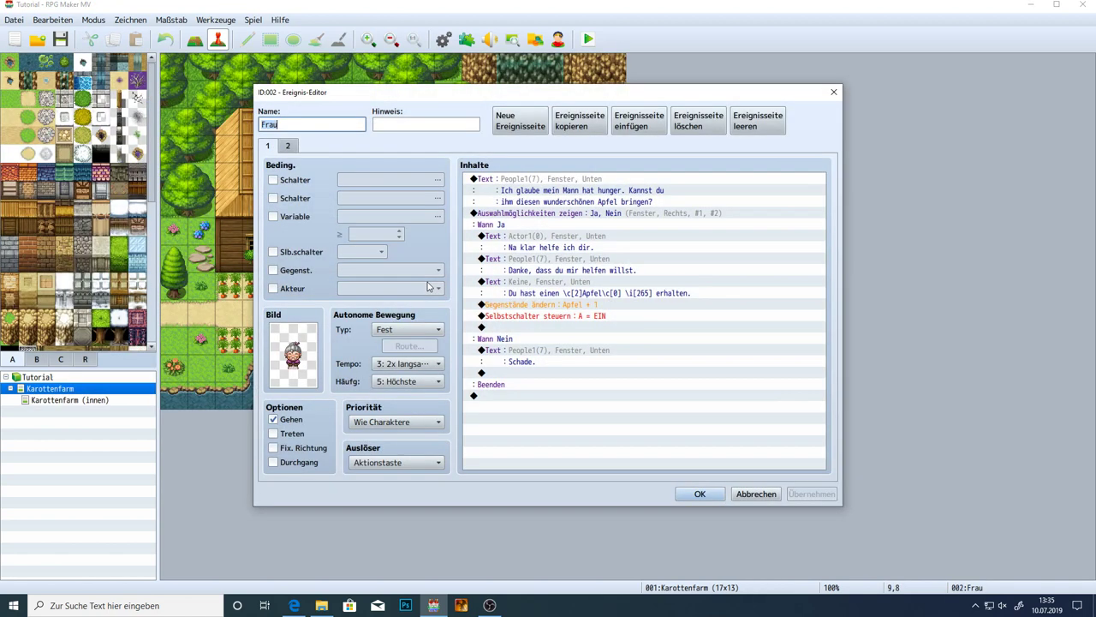
click(289, 147)
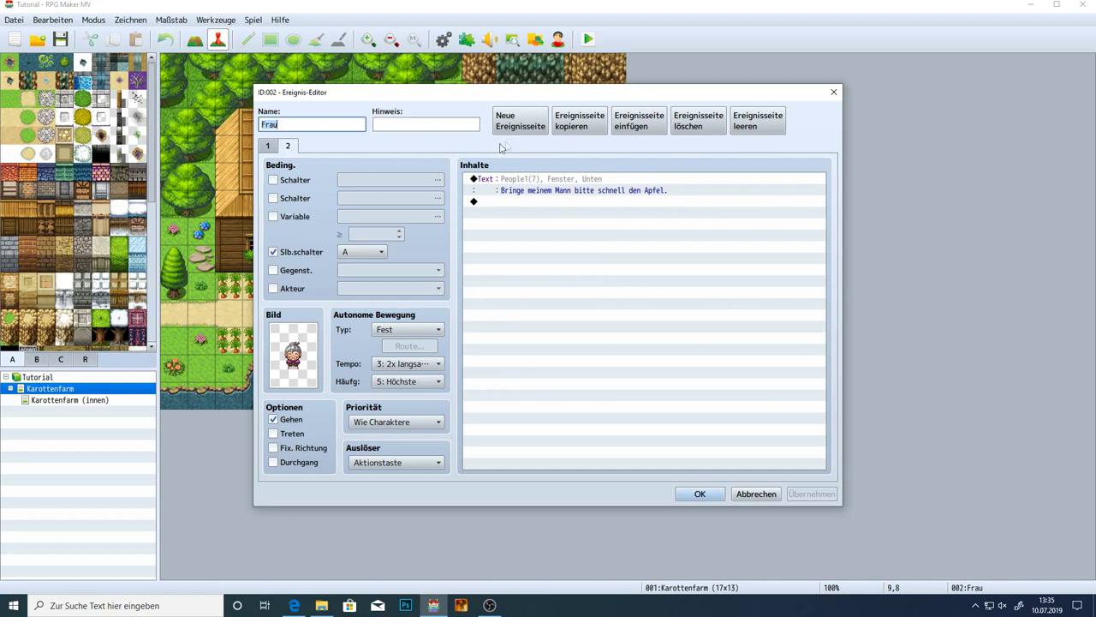
click(579, 128)
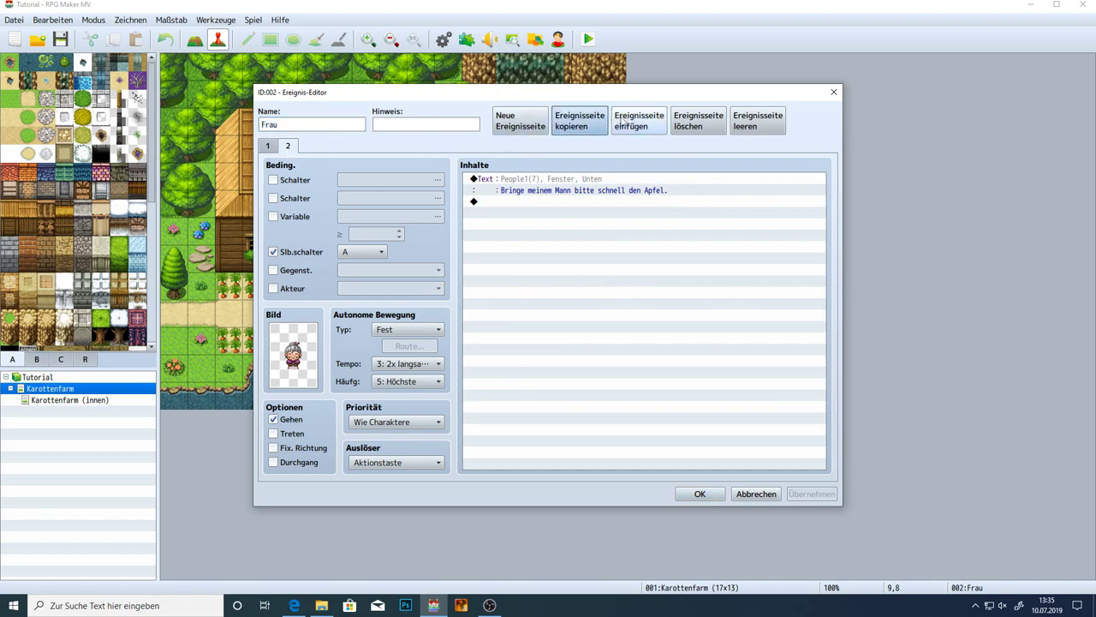
click(635, 121)
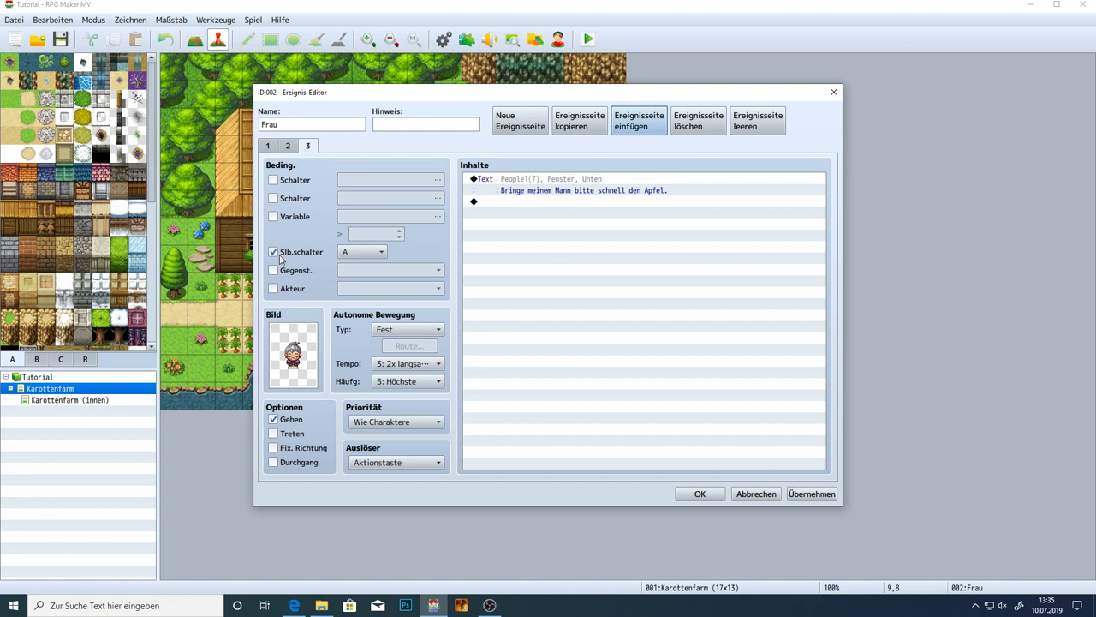
click(275, 253)
click(274, 181)
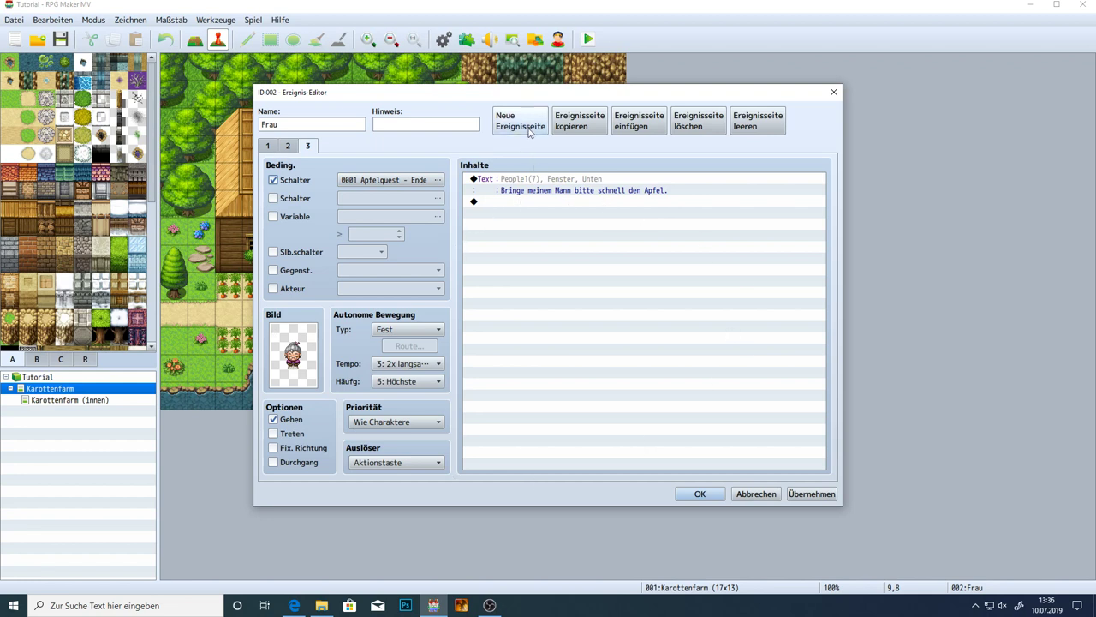
Replace the Frau's message on page 3 with "Danke, dass du mir geholfen hast."
click(286, 148)
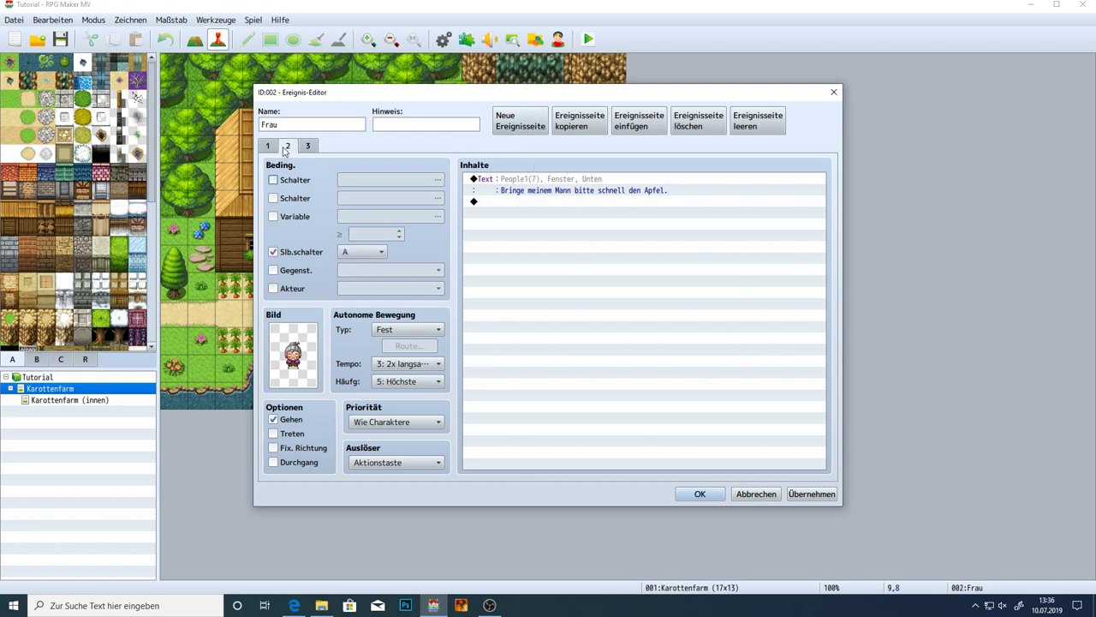
click(270, 146)
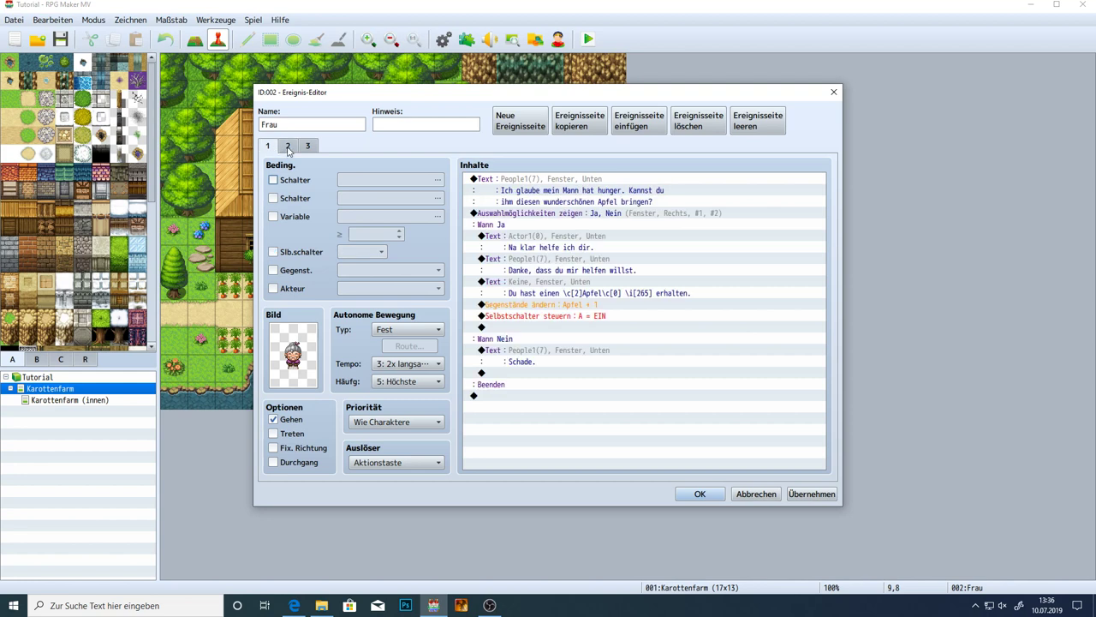
click(287, 147)
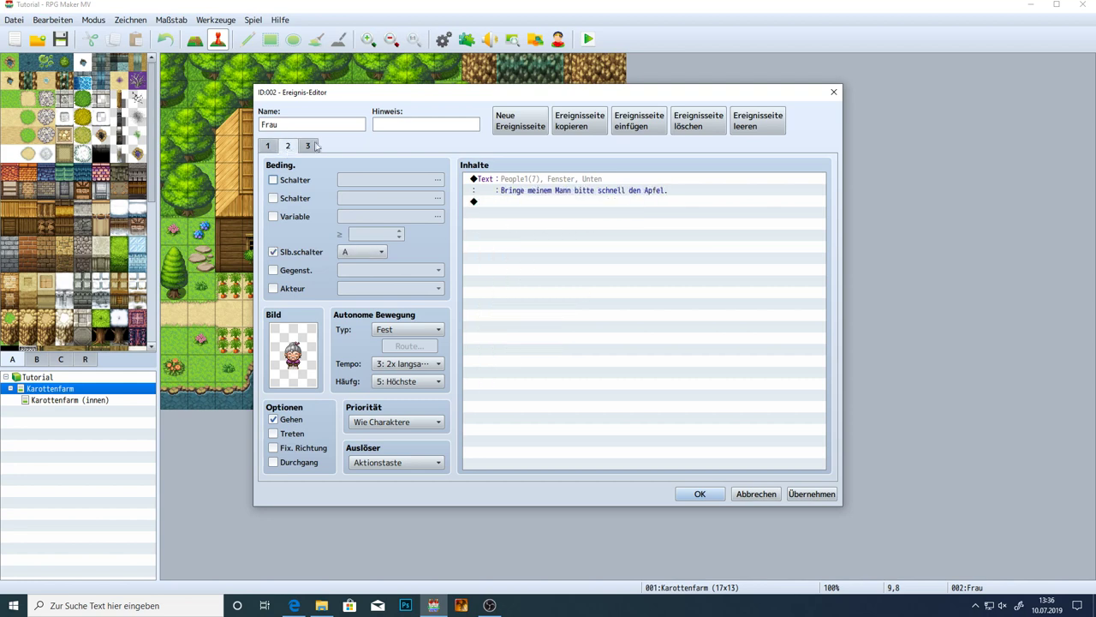
click(308, 147)
double_click(531, 185)
drag(729, 279, 492, 284)
key(BackSpace)
text(Dan)
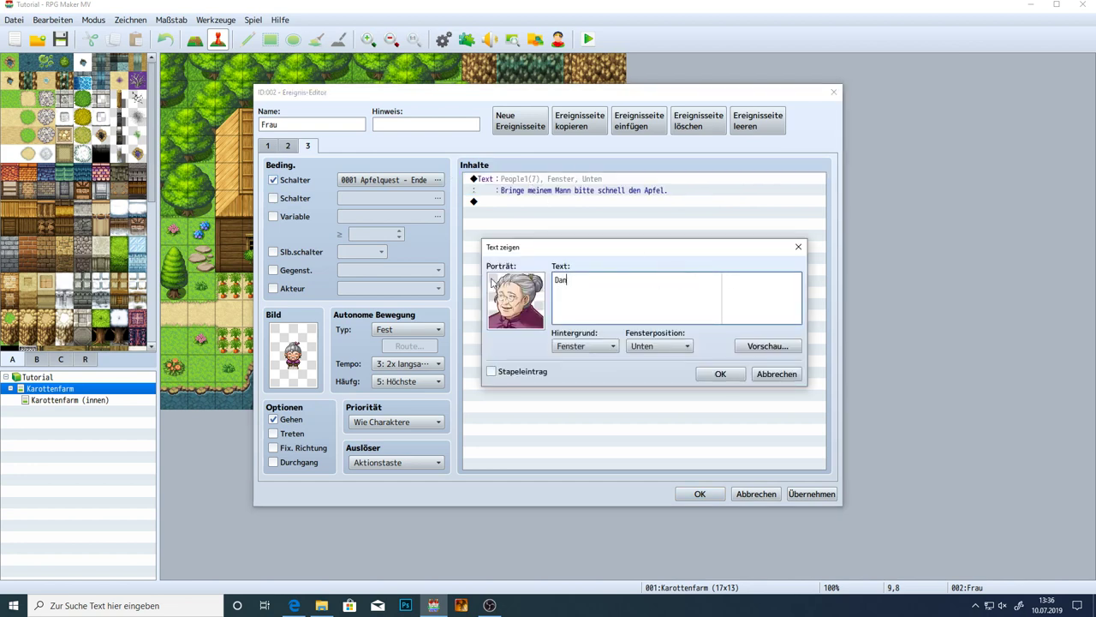
text(ke, dass du mir geholfen hast.)
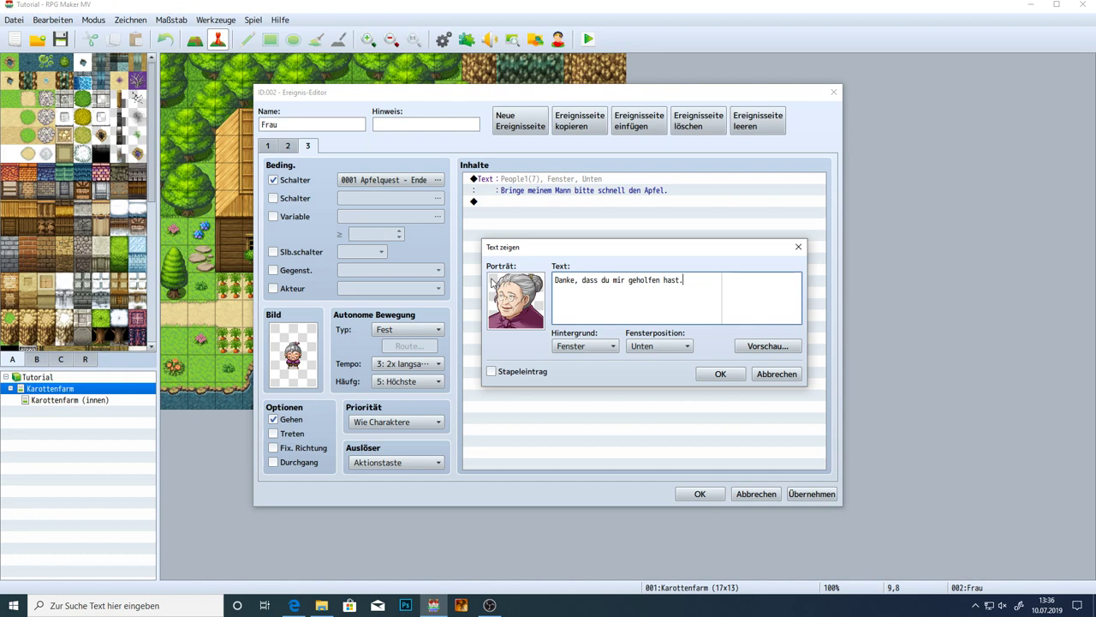
Extend the message with "Dafür gebe ich dir 100 Goldmünzen.", breaking the line before "gebe", then preview and accept it
text( Dafür gebe)
key(ctrl+Left)
key(BackSpace)
key(Return)
key(End)
text(ich dir 100 Go)
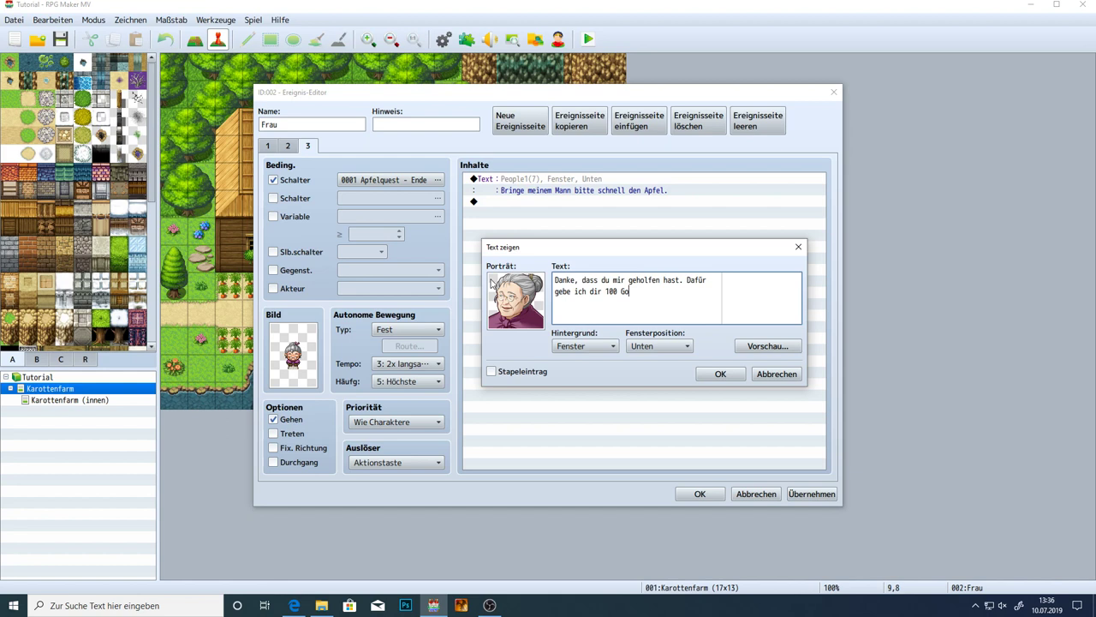
text(ldmünzen.)
click(754, 347)
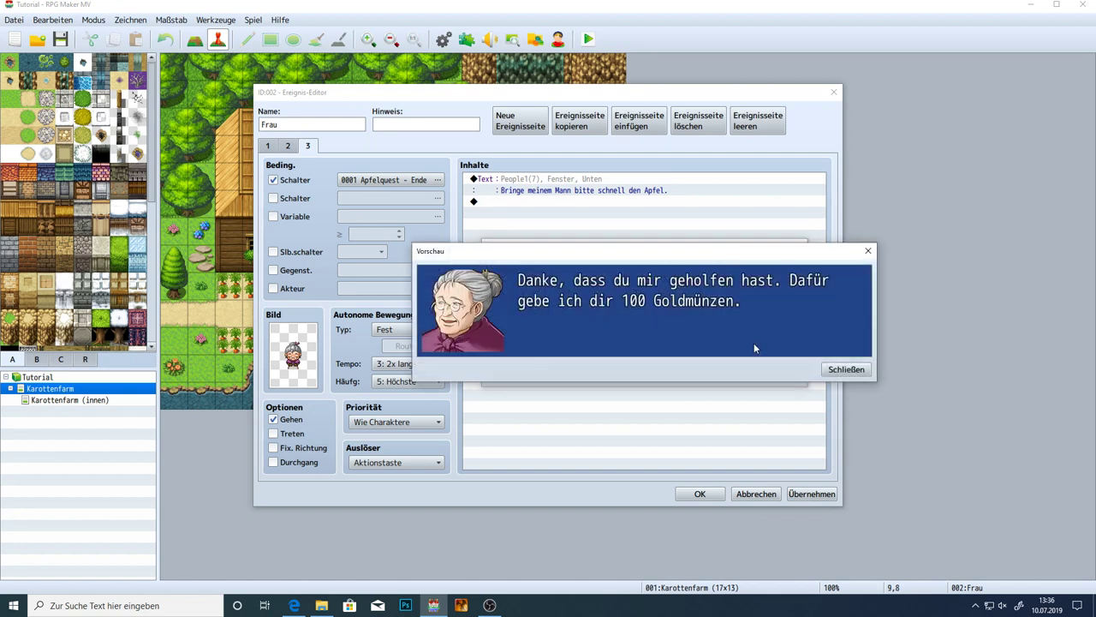
click(839, 371)
click(724, 371)
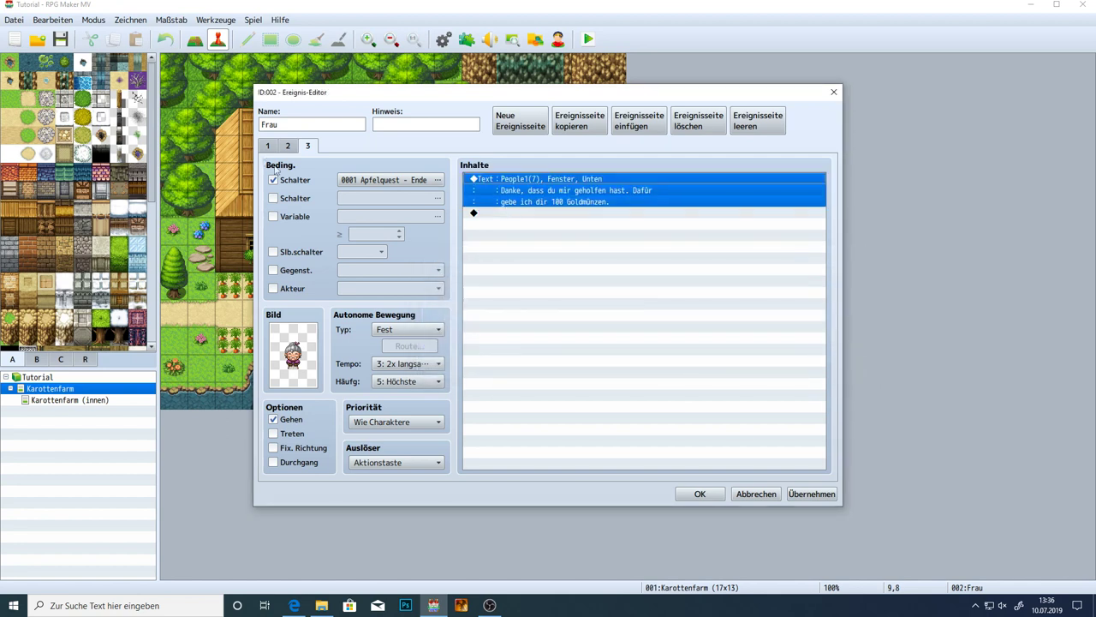
On page 1, extend the Frau's thank-you message in the Ja branch with "Dafür gebe ich dir natürlich auch eine Belohnung."
click(289, 146)
click(268, 146)
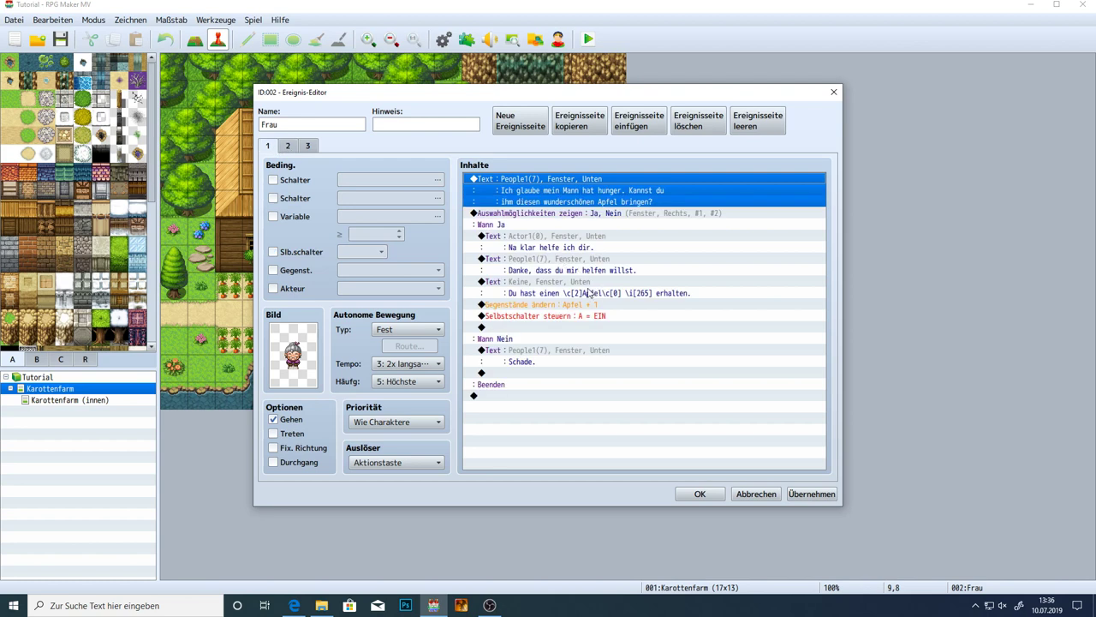
click(570, 268)
double_click(570, 268)
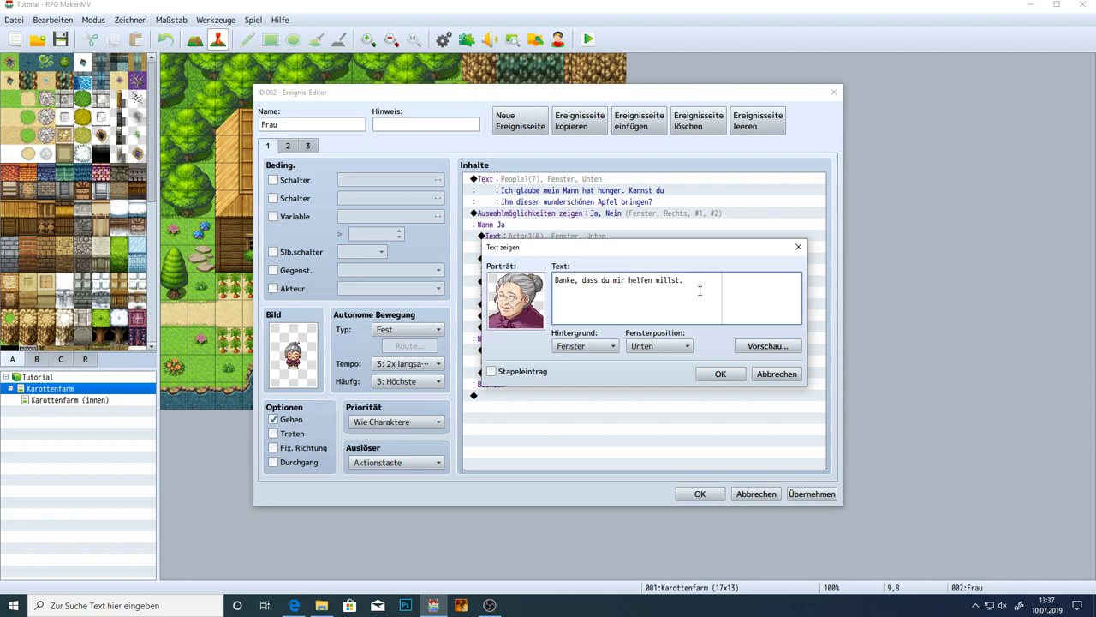
text(Dafür gebe)
key(Return)
text(ich dir natürlich auch eine Be)
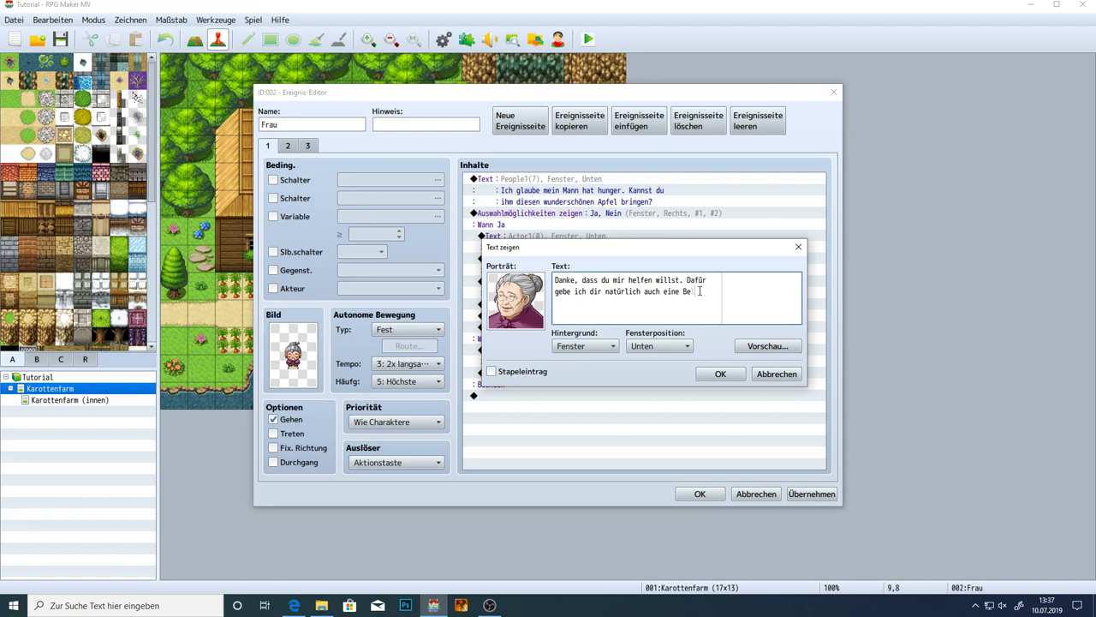
text(lohnung.)
click(720, 373)
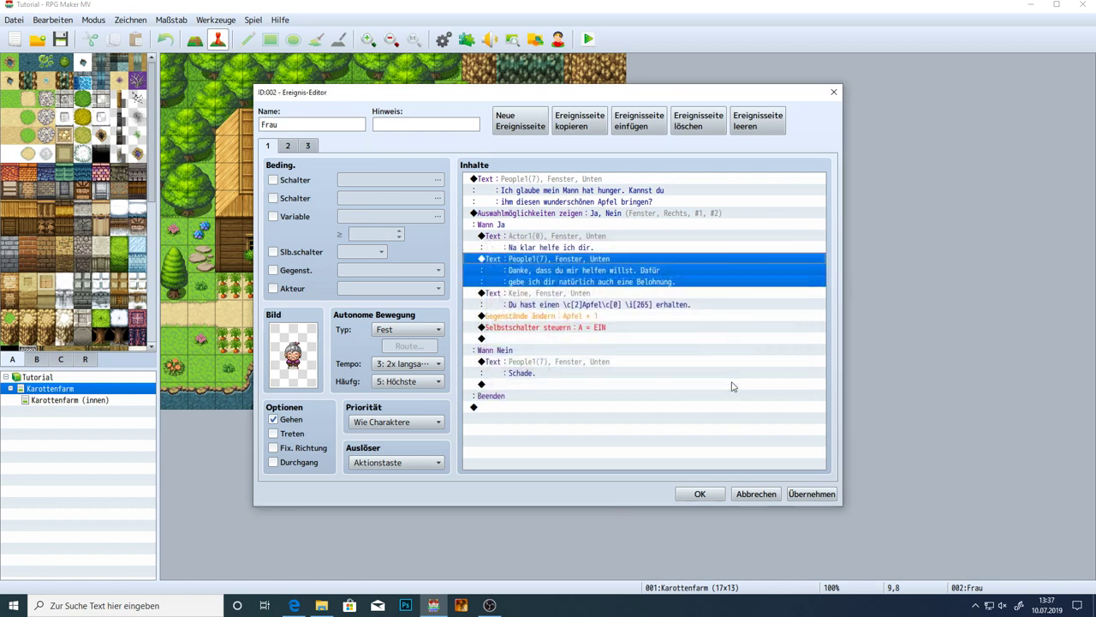
Check the page 1 dialogue, return to page 3 of the Frau event, and apply the changes
click(602, 303)
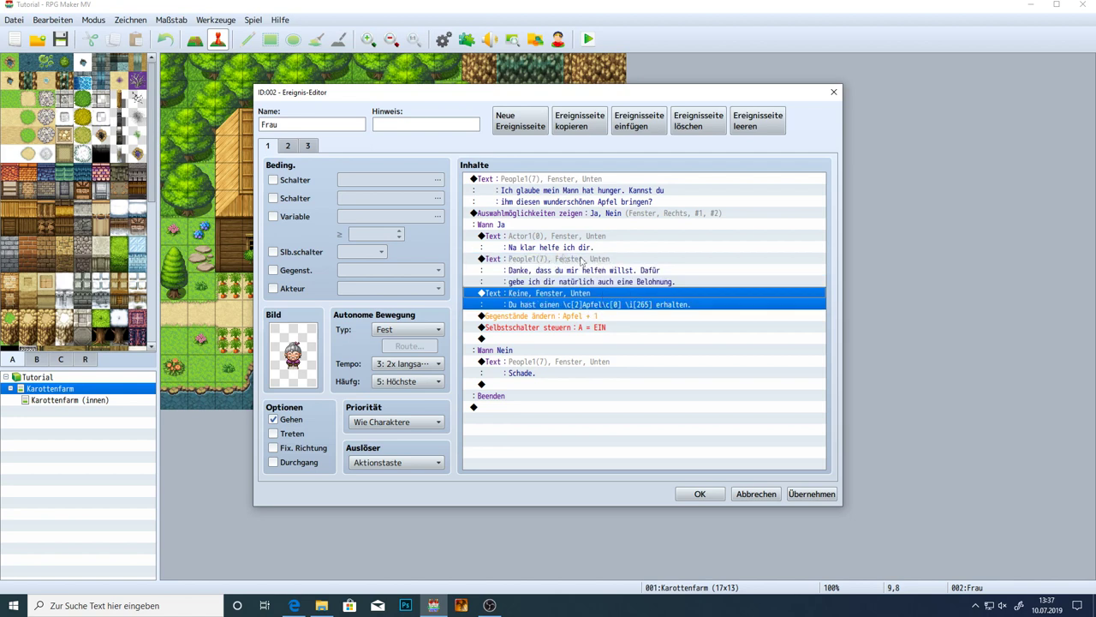
click(631, 284)
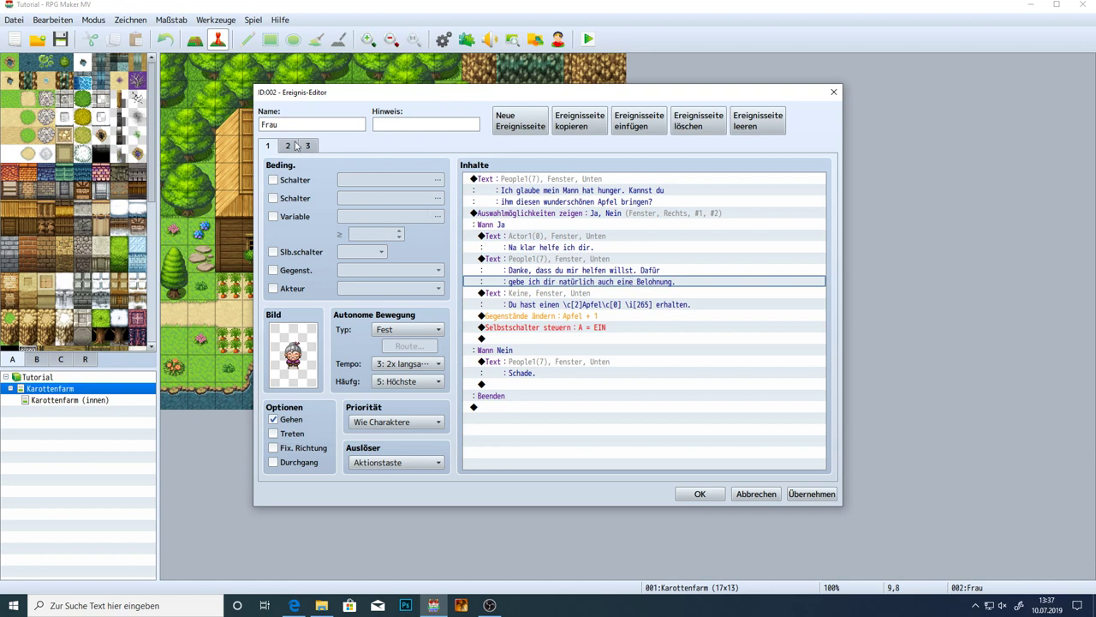
click(289, 146)
click(306, 146)
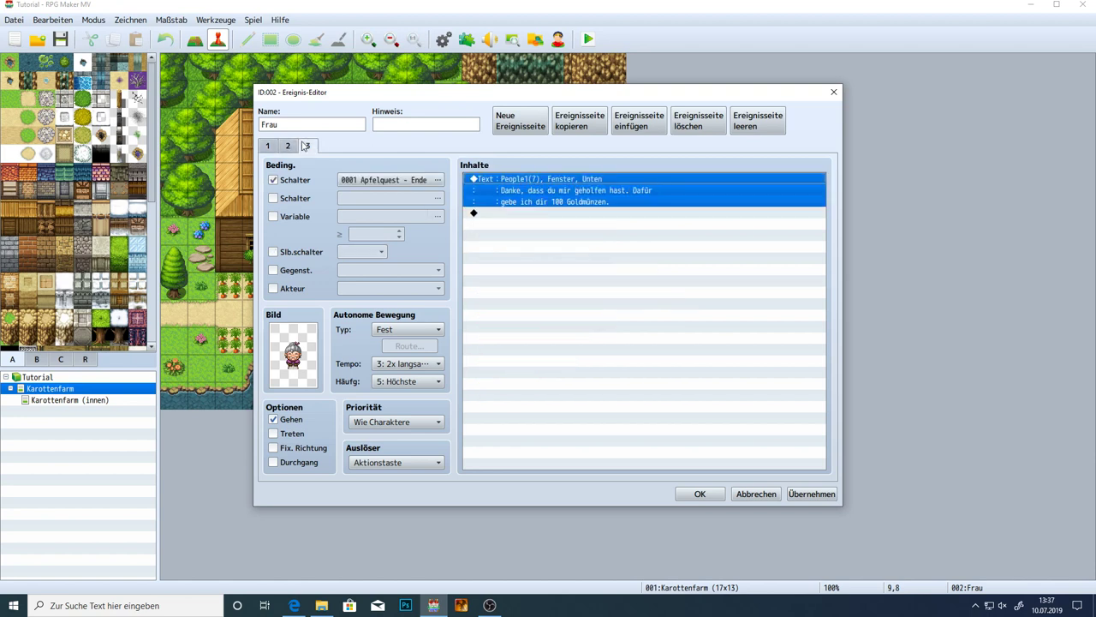
click(809, 493)
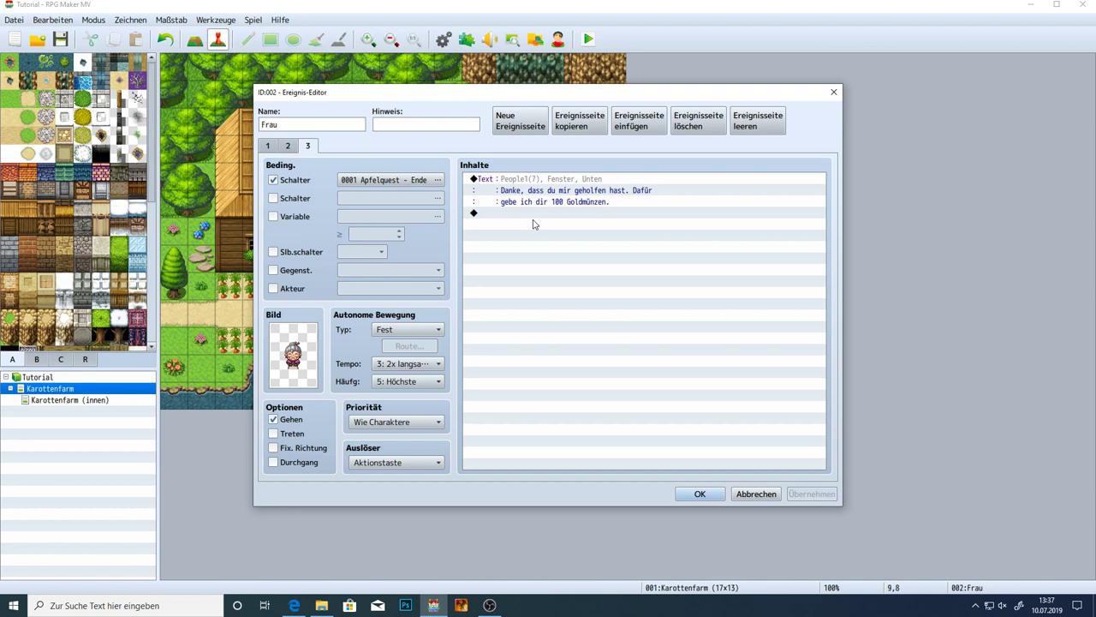
Add a message without portrait below the Frau's thanks on page 3 reading "Du hast 100 Goldmünzen erhalten."
click(579, 213)
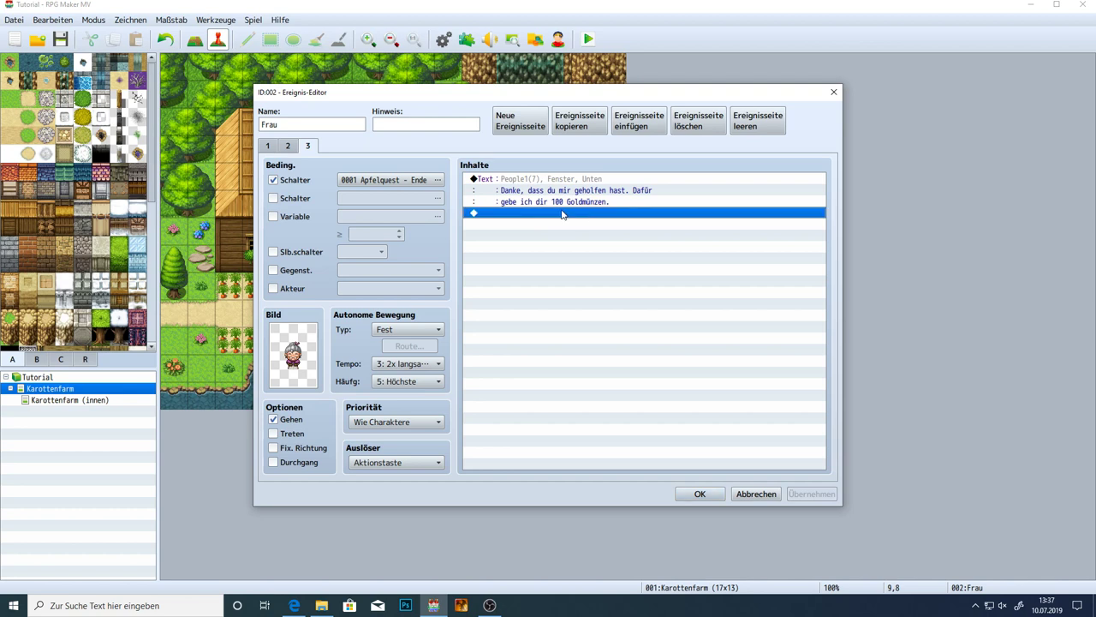
double_click(561, 214)
click(572, 183)
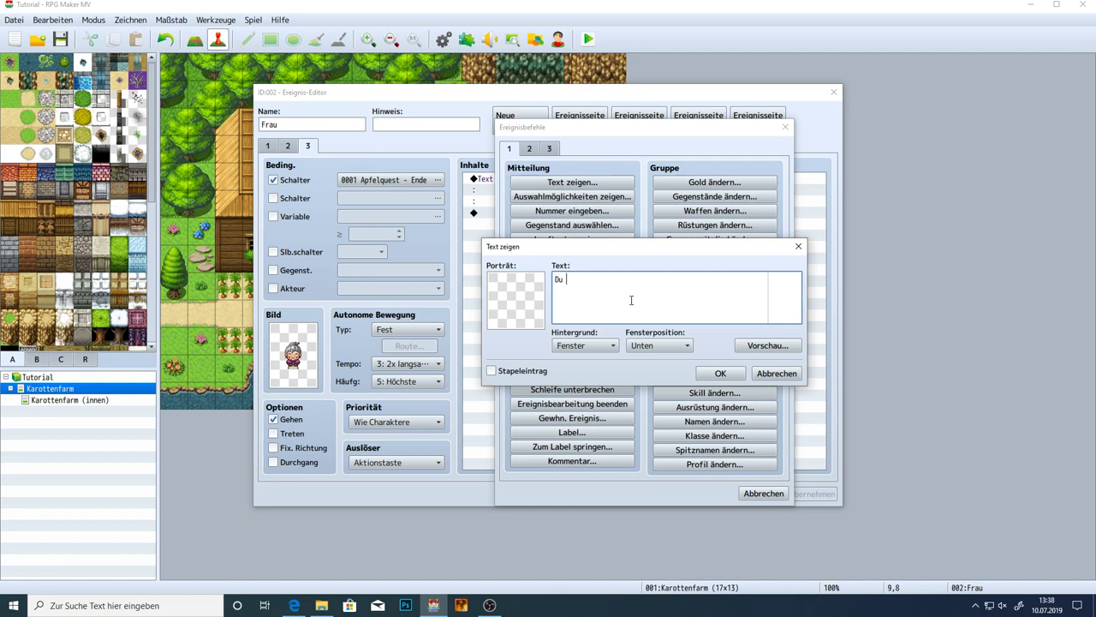
text(Du erhälst)
key(BackSpace)
key(BackSpace)
key(BackSpace)
key(BackSpace)
key(BackSpace)
key(BackSpace)
key(BackSpace)
text(hast)
Consult the text color chart in the browser, enclose "100 Goldmünzen" in \c[14] and \c[0], and preview the message
text(\c[)
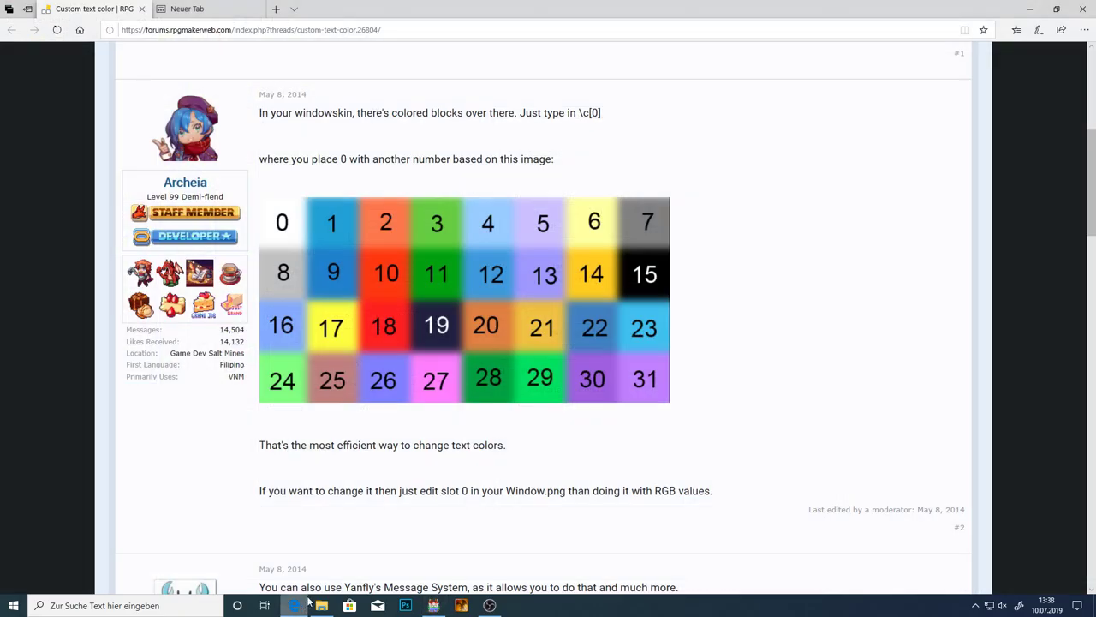
click(298, 605)
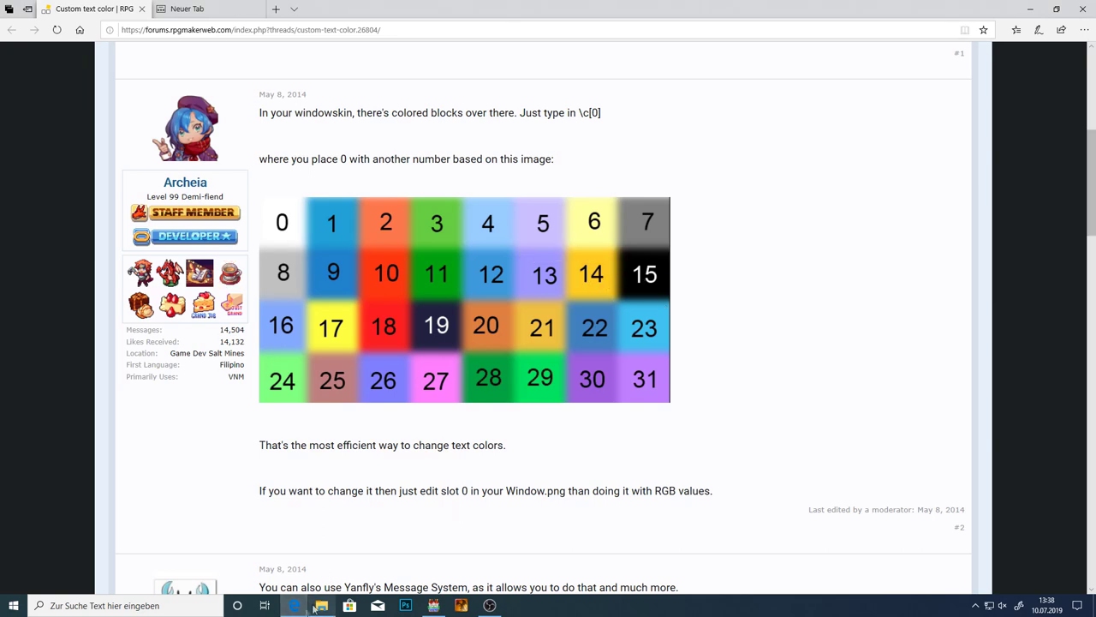
click(434, 605)
text(14)
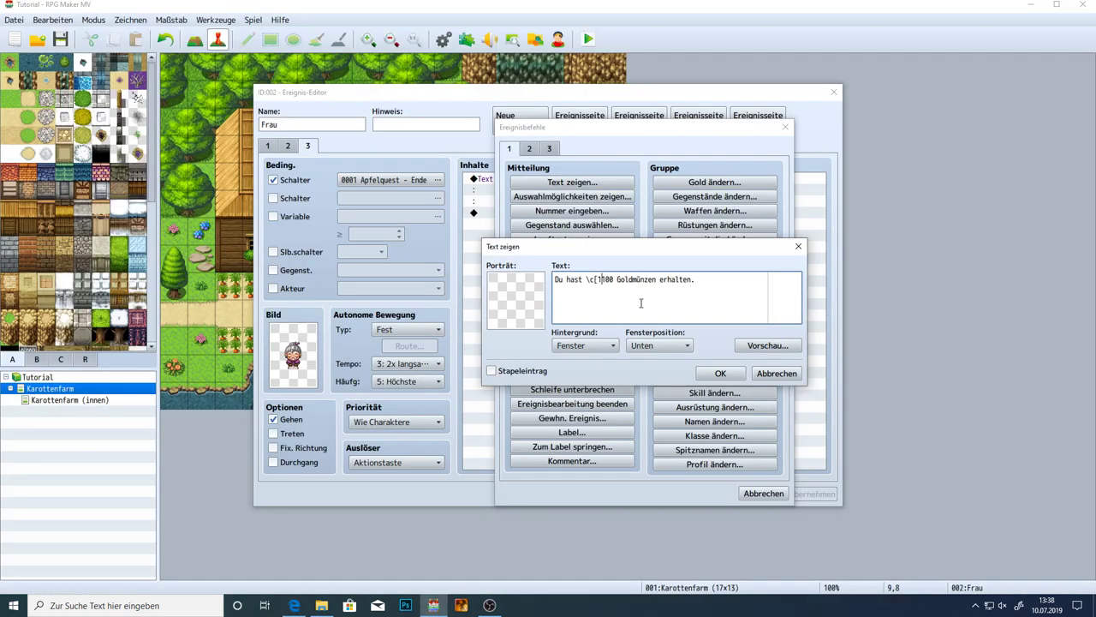
text(])
text(\c[0])
click(747, 346)
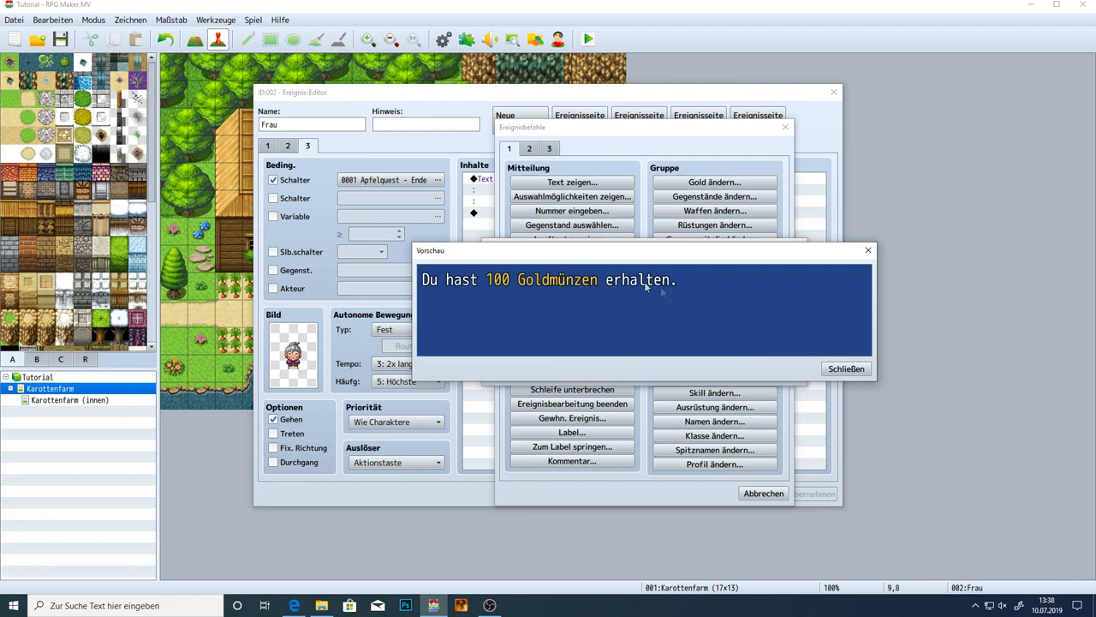
Close the message preview and confirm the colored "100 Goldmünzen" message on page 3
click(841, 369)
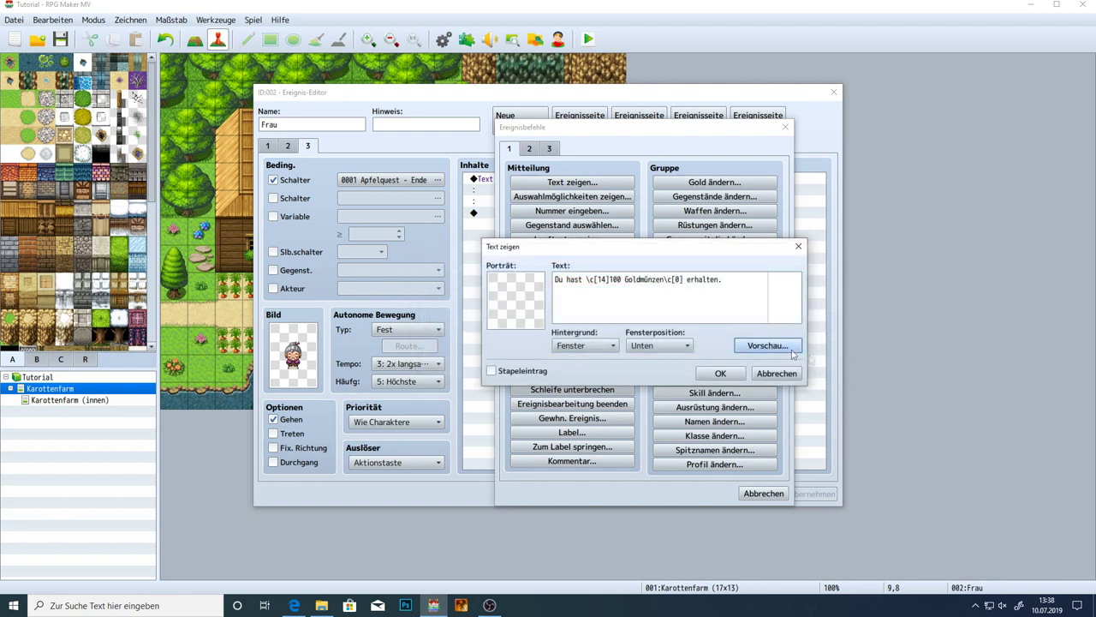
click(727, 374)
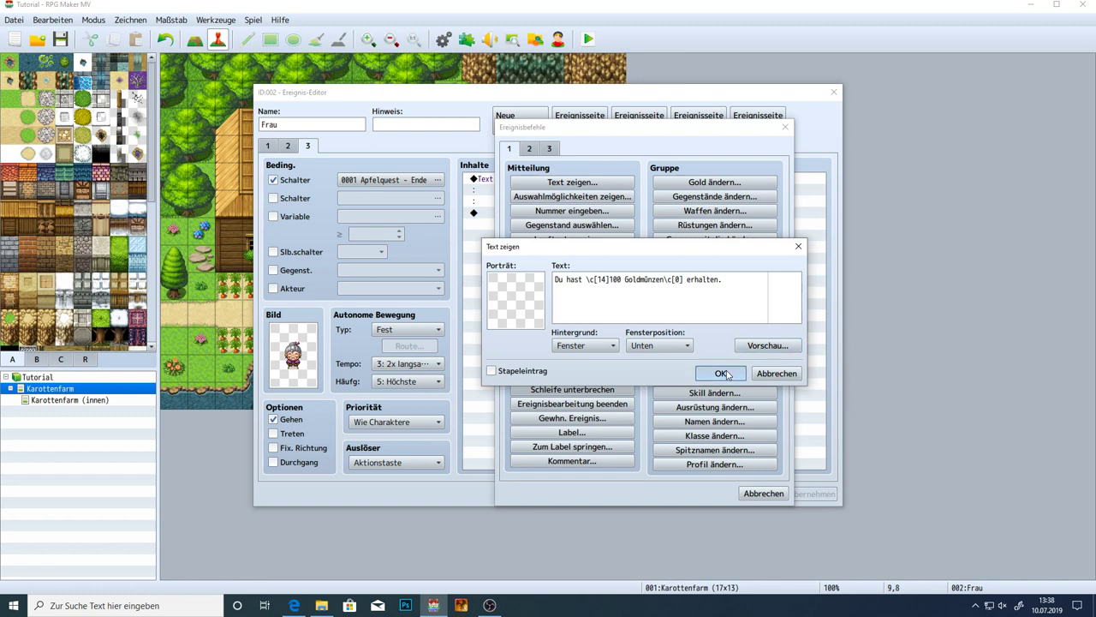
click(722, 373)
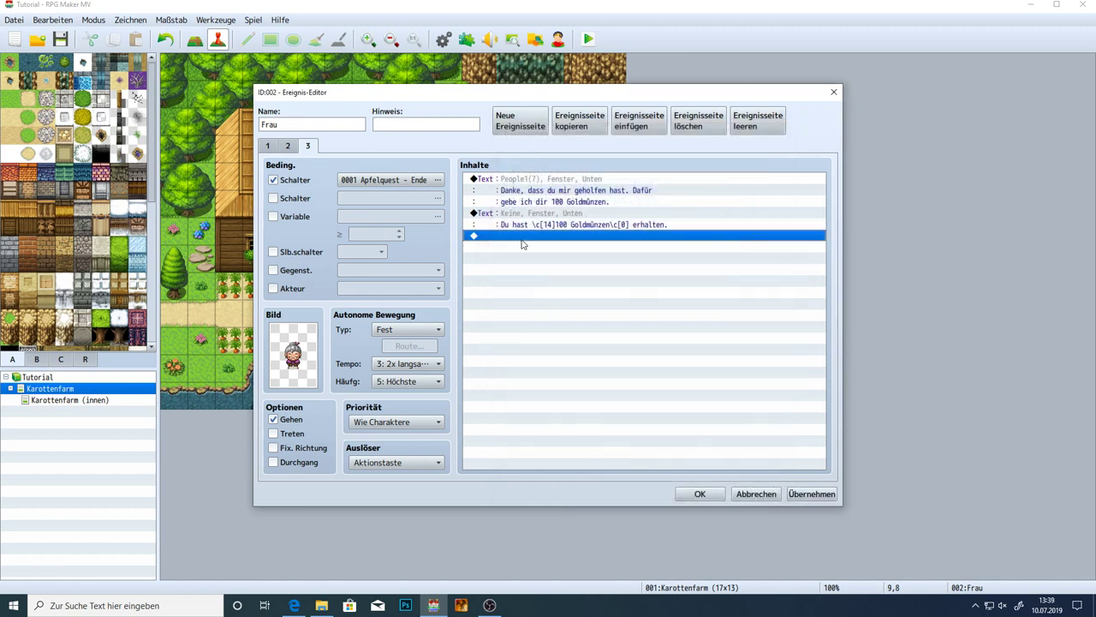
Below the reward message on page 3, add a Gold ändern command that increases gold by a constant 100, and apply it
double_click(511, 239)
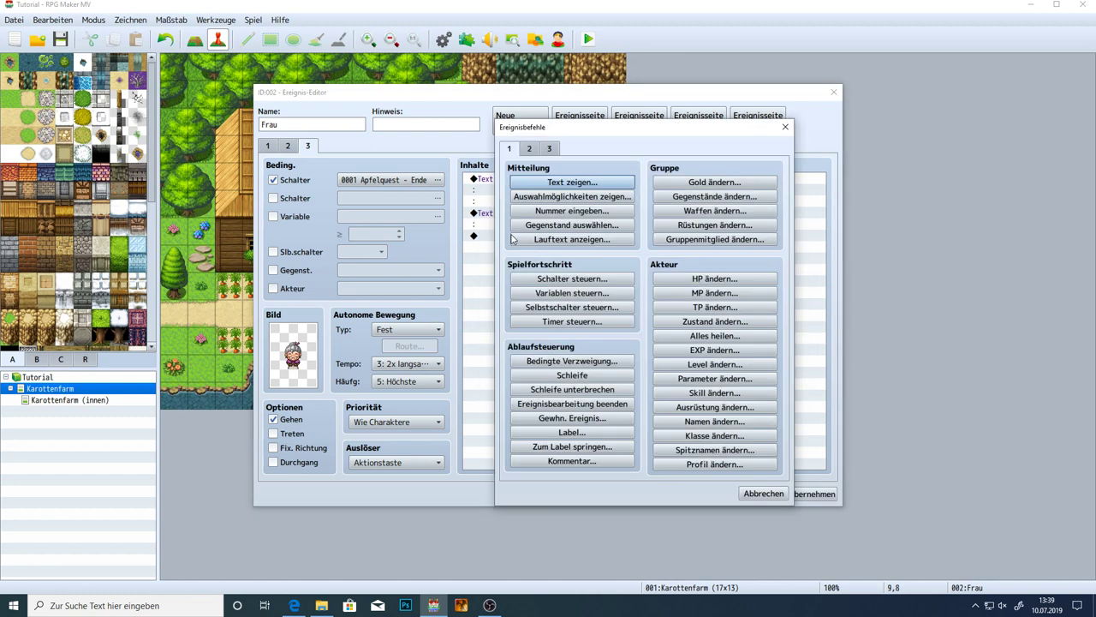
click(667, 183)
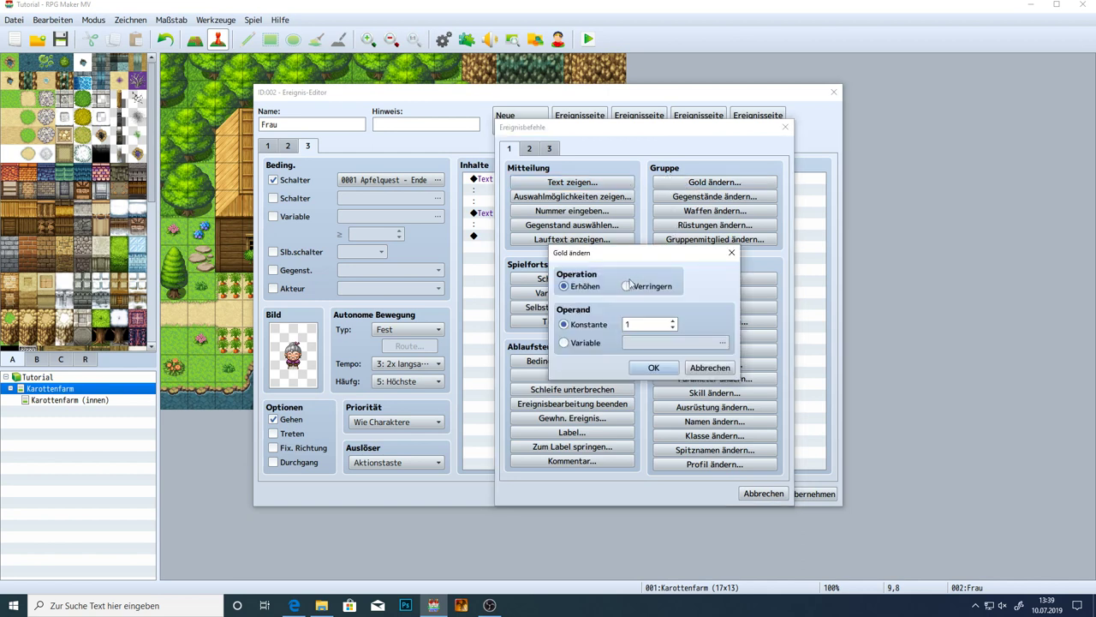
click(651, 325)
text(100)
click(627, 286)
click(585, 288)
click(653, 367)
click(809, 495)
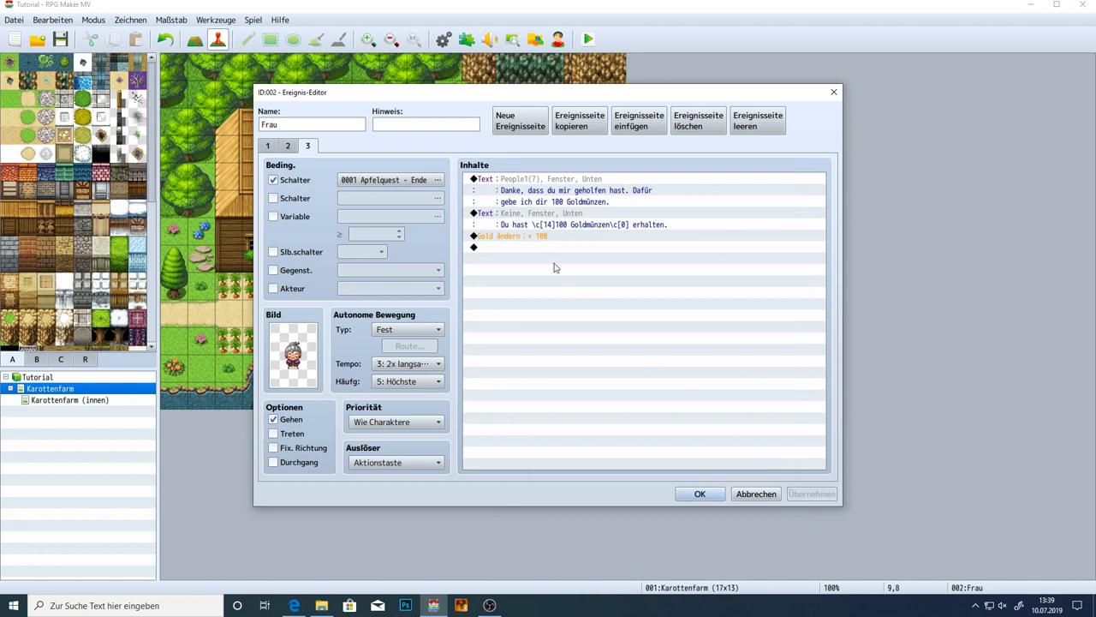
Duplicate page 3 of the Frau event as page 4 and delete every command below the first thank-you message there
click(580, 127)
click(638, 134)
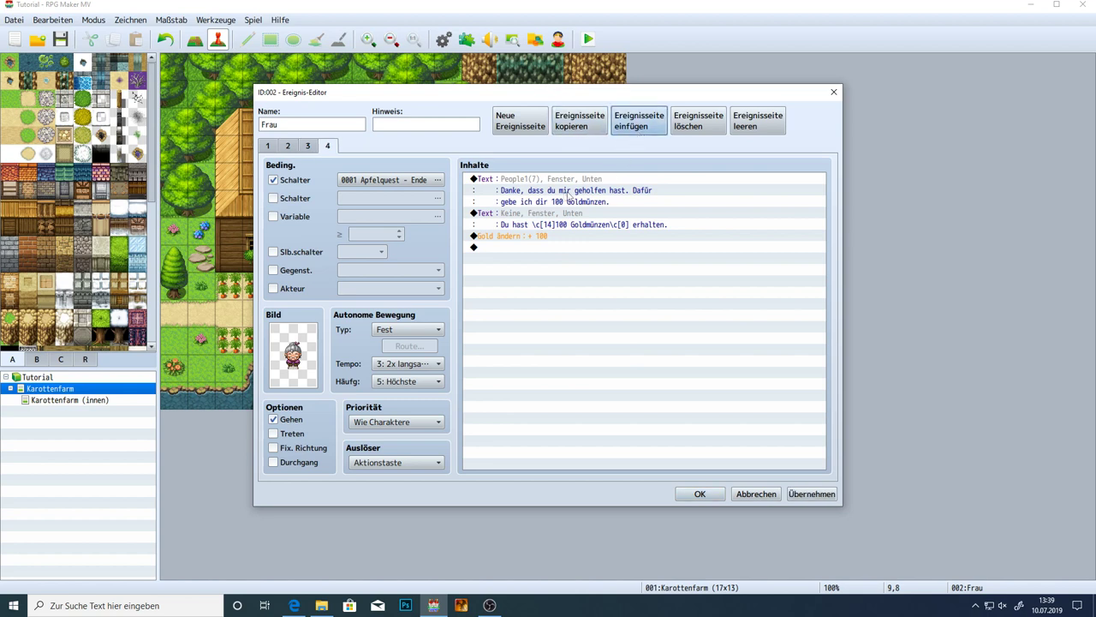
click(543, 218)
key(Delete)
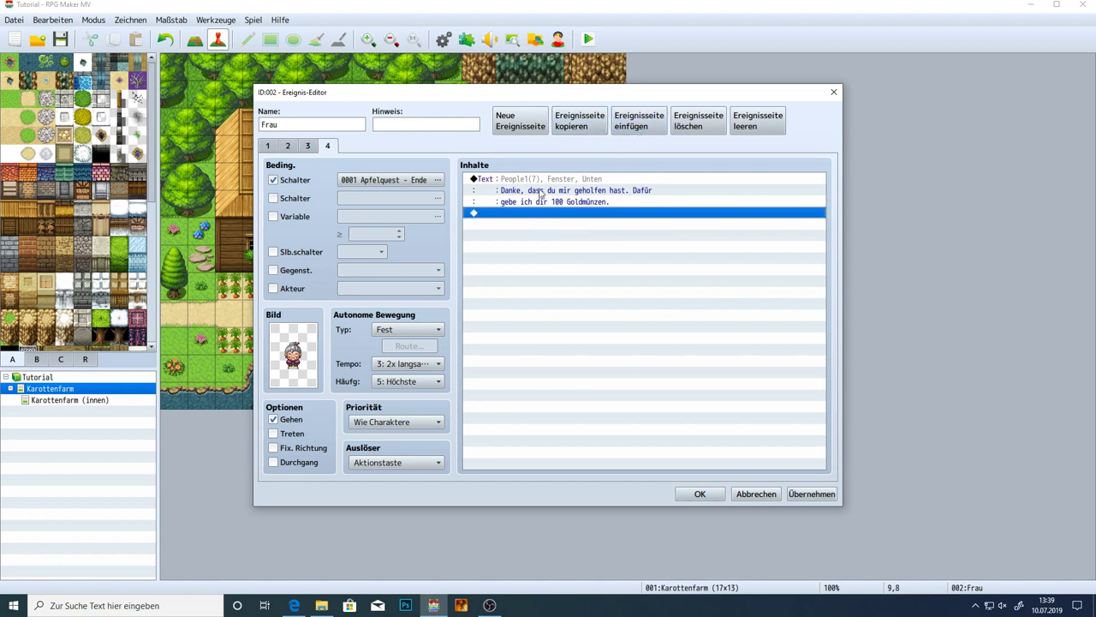
Shorten the Frau's message on page 4 to "Danke, dass du mir geholfen hast." and apply the changes
double_click(542, 190)
drag(666, 292, 683, 280)
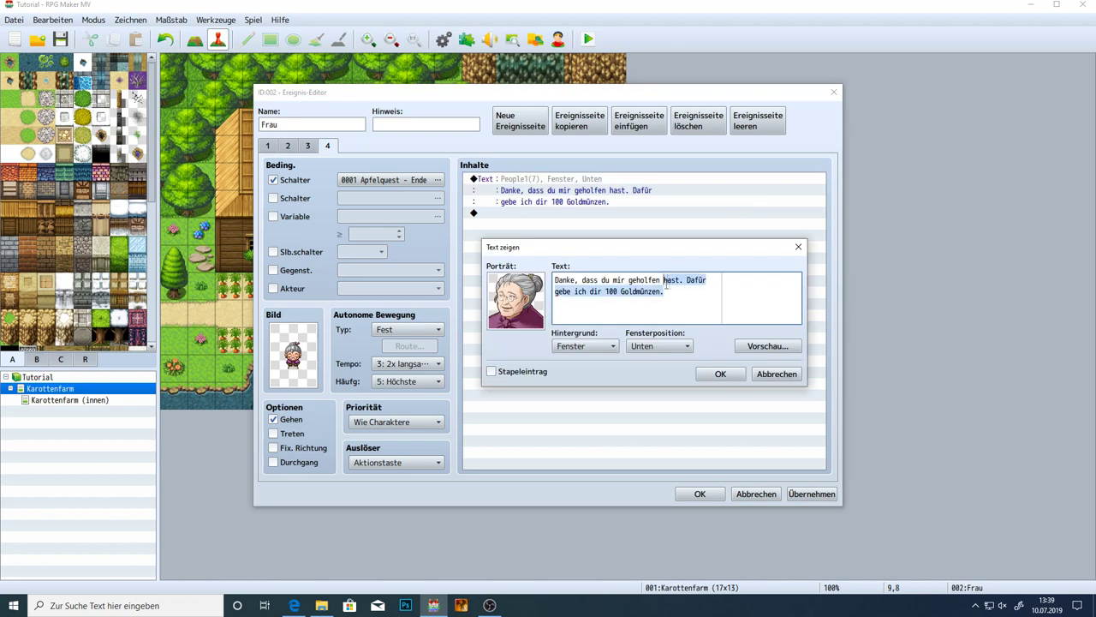
key(BackSpace)
click(720, 373)
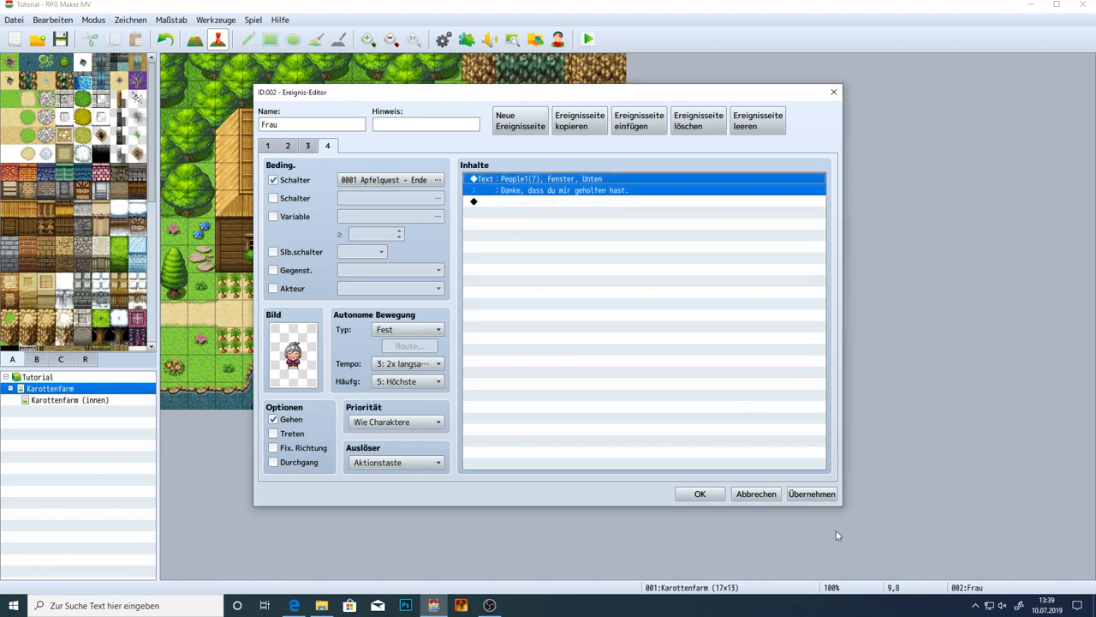
click(810, 494)
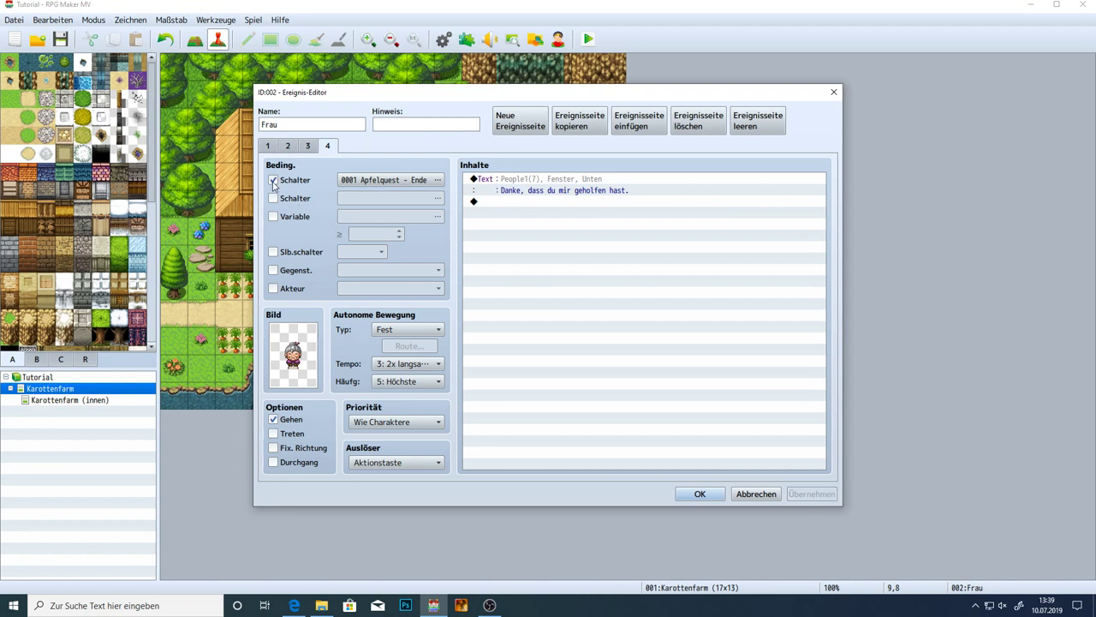
On page 4, remove the Apfelquest - Ende switch condition and require self switch B instead
click(273, 181)
click(274, 252)
click(362, 252)
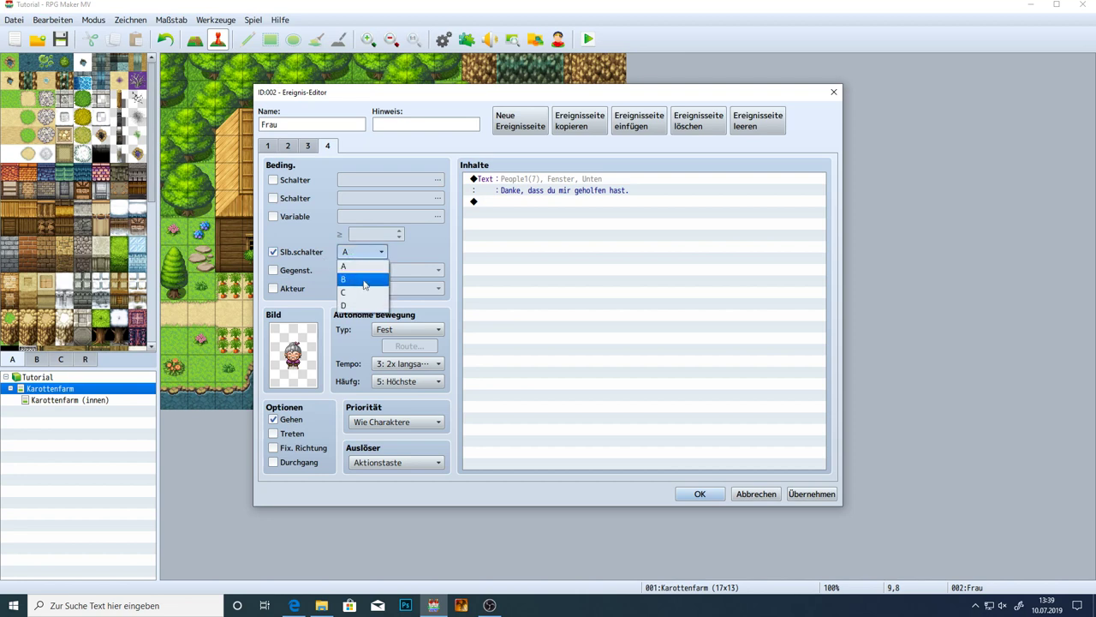
click(364, 281)
On page 3, add a command below the gold change that sets self switch B to EIN, and apply it
click(307, 147)
double_click(483, 248)
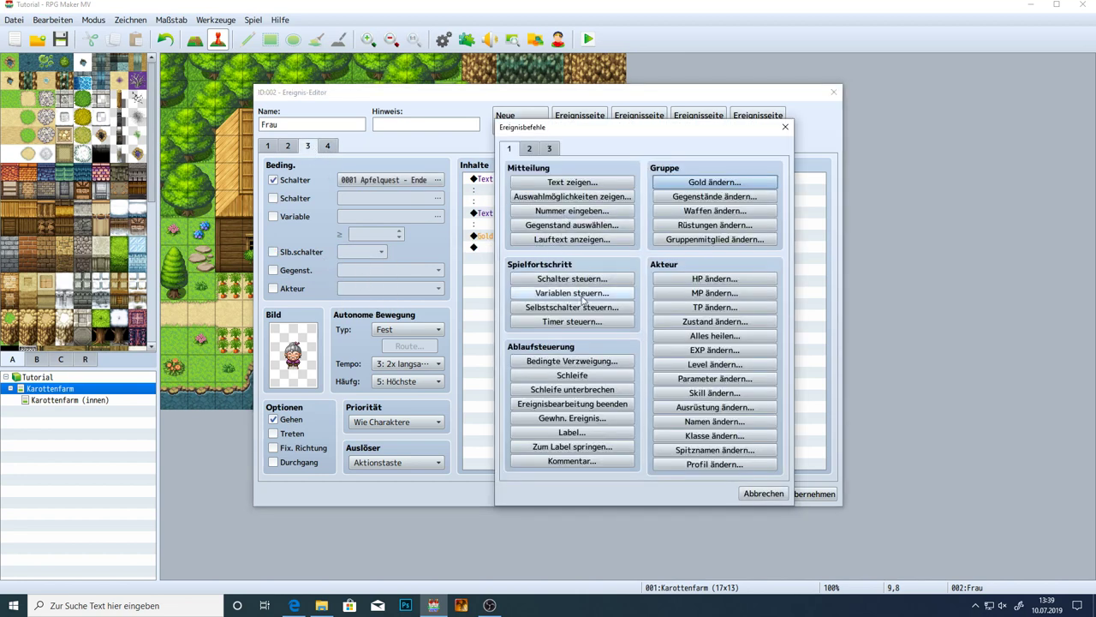
click(562, 308)
click(620, 299)
click(615, 325)
click(628, 358)
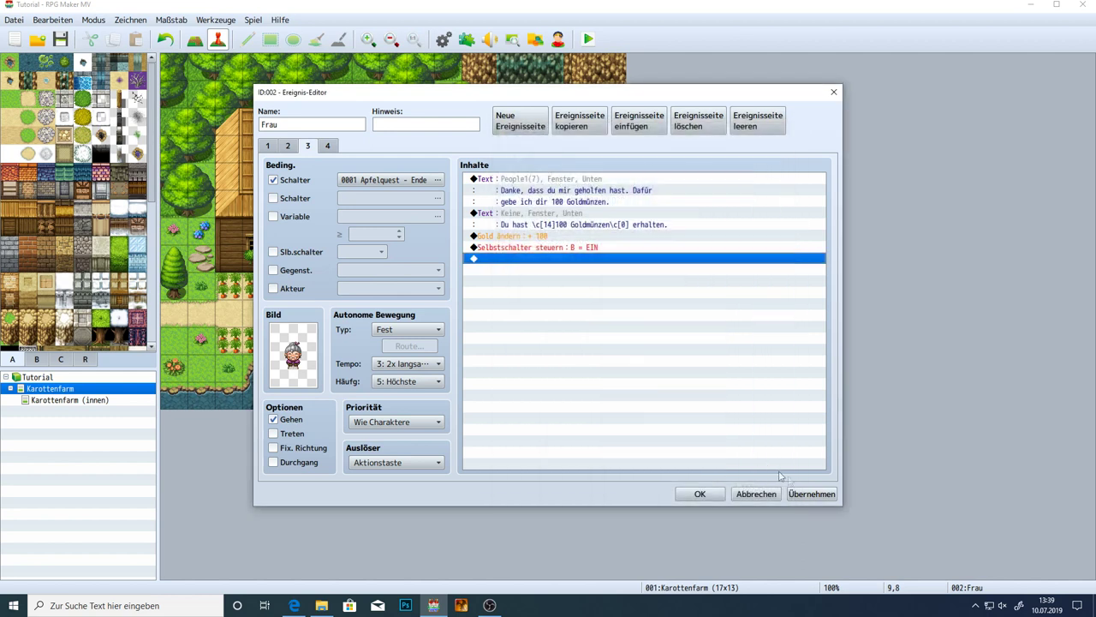
click(818, 495)
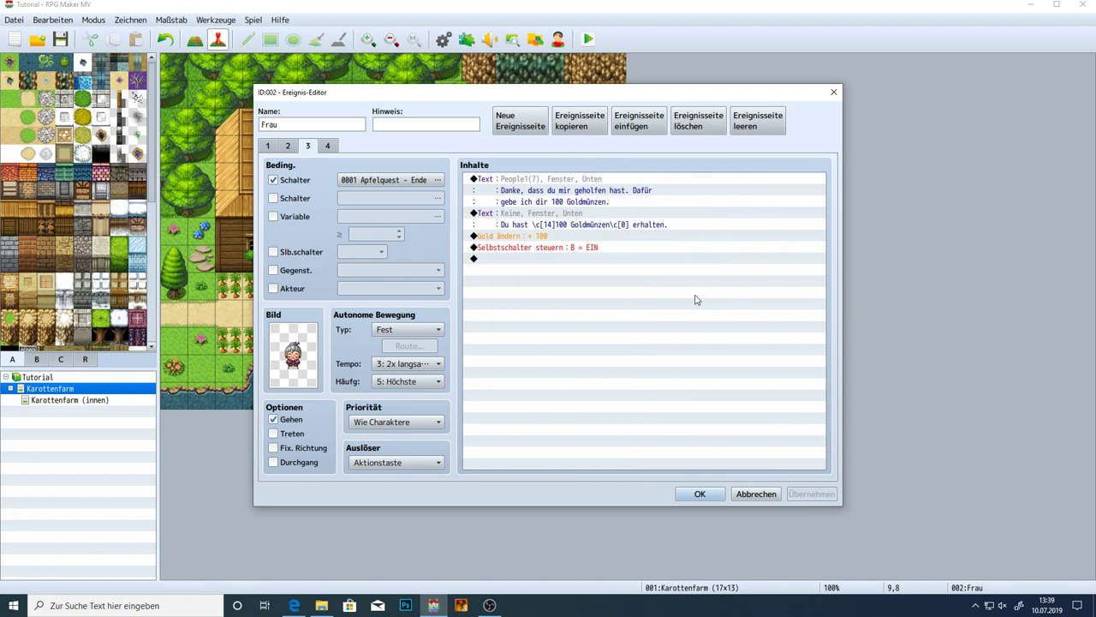
Review the conditions and commands on all four pages of the Frau event, then close it with the changes kept
click(329, 148)
click(310, 147)
click(290, 148)
click(271, 147)
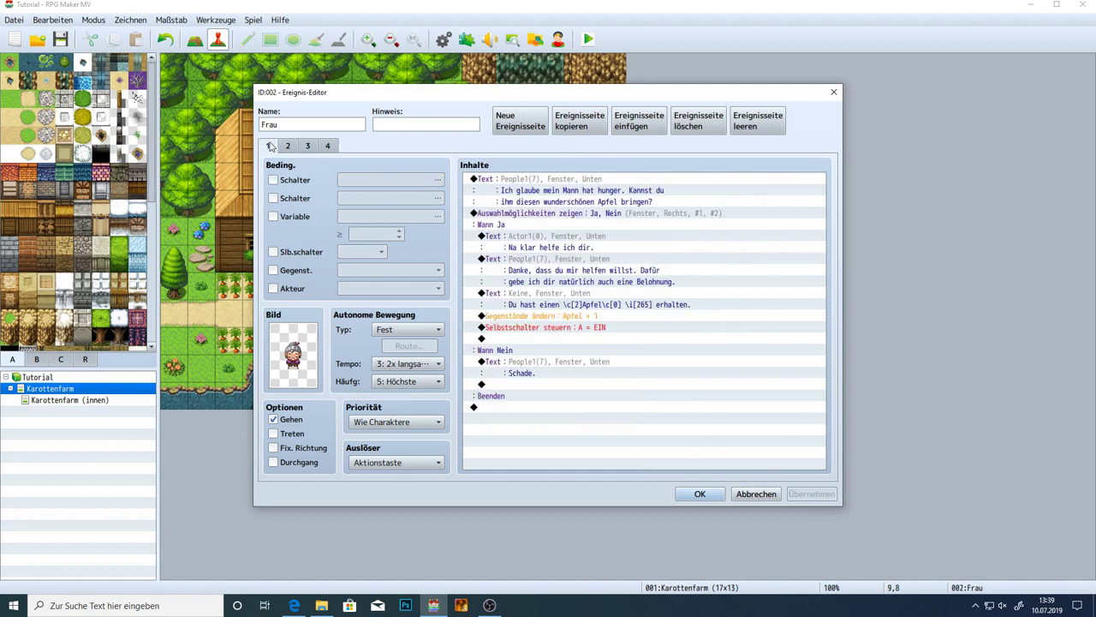
click(289, 147)
click(308, 147)
click(327, 148)
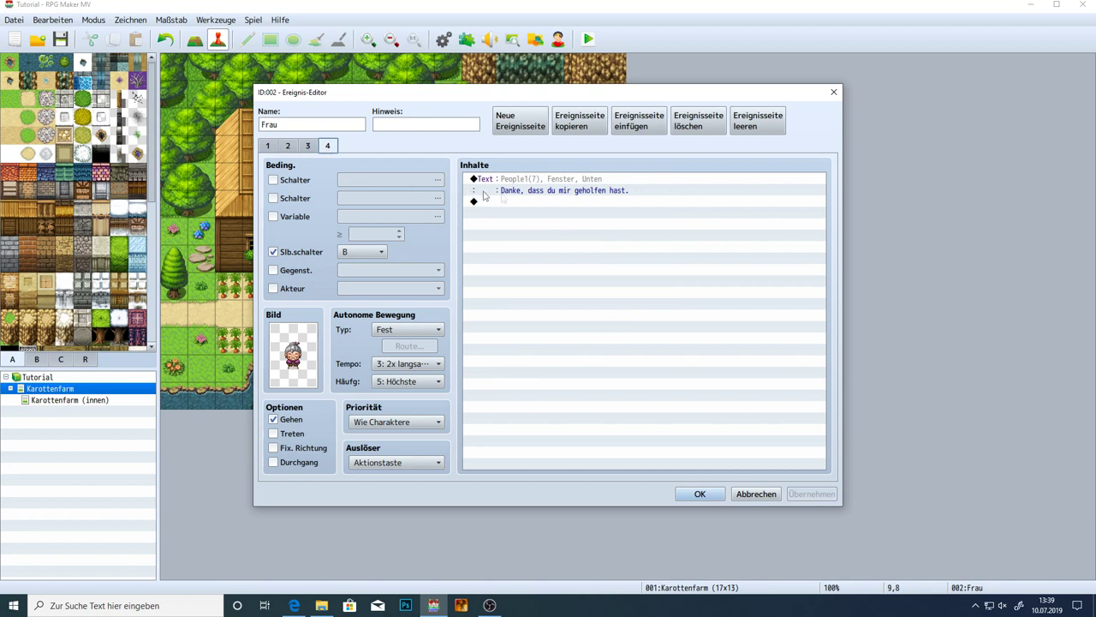
click(314, 148)
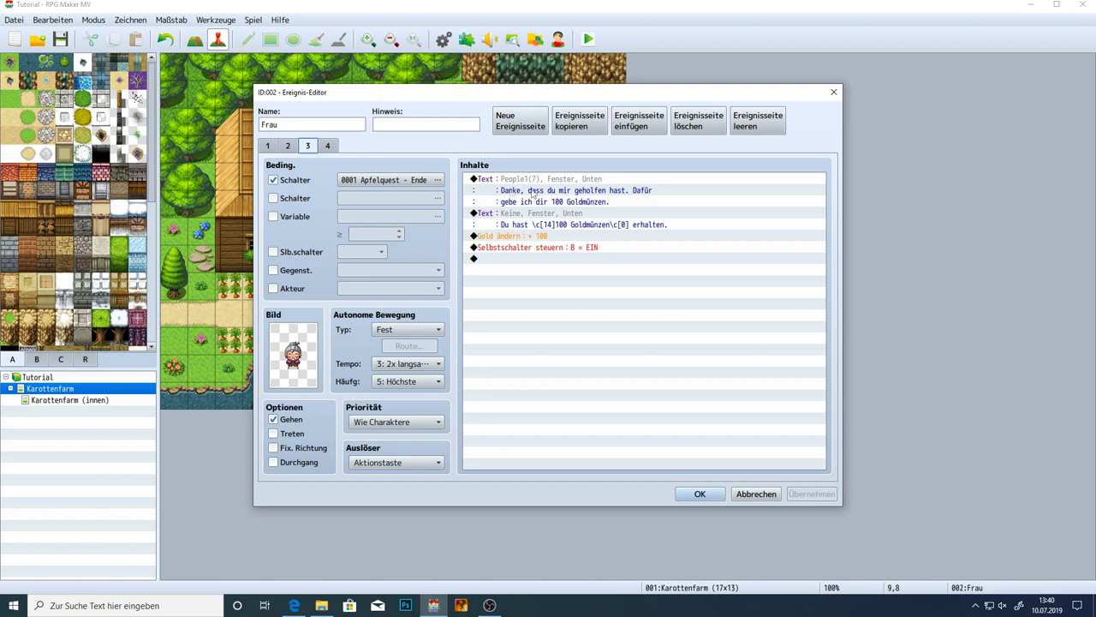
click(288, 147)
click(268, 147)
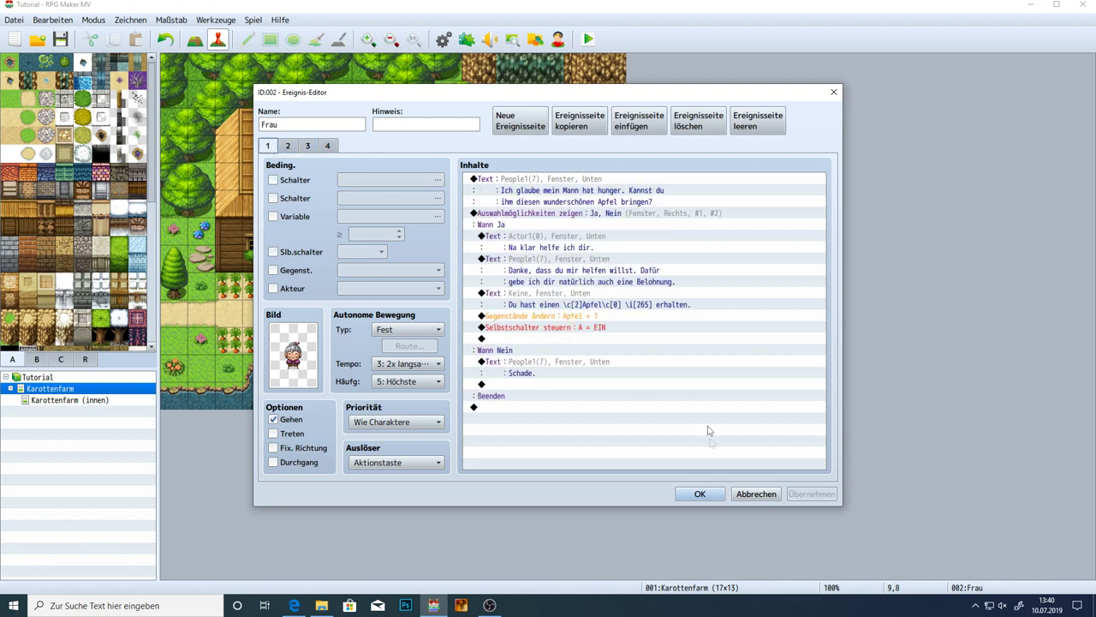
click(700, 493)
On the Karottenfarm (innen) map, review the Mann event's three pages, including the page 2 apple handover commands, and close it
click(108, 401)
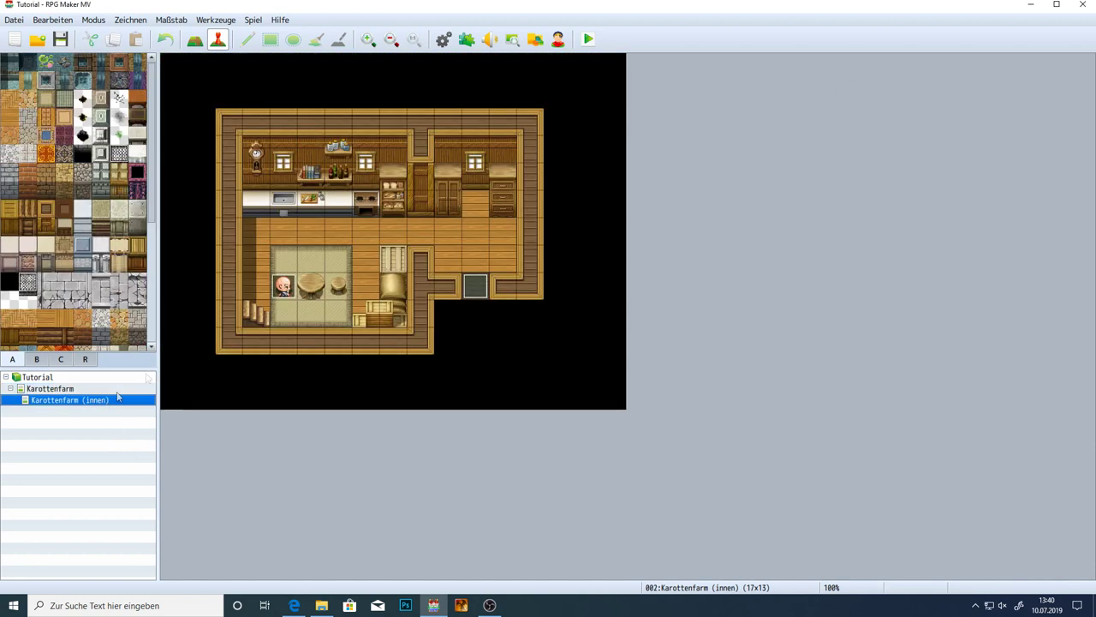
double_click(283, 289)
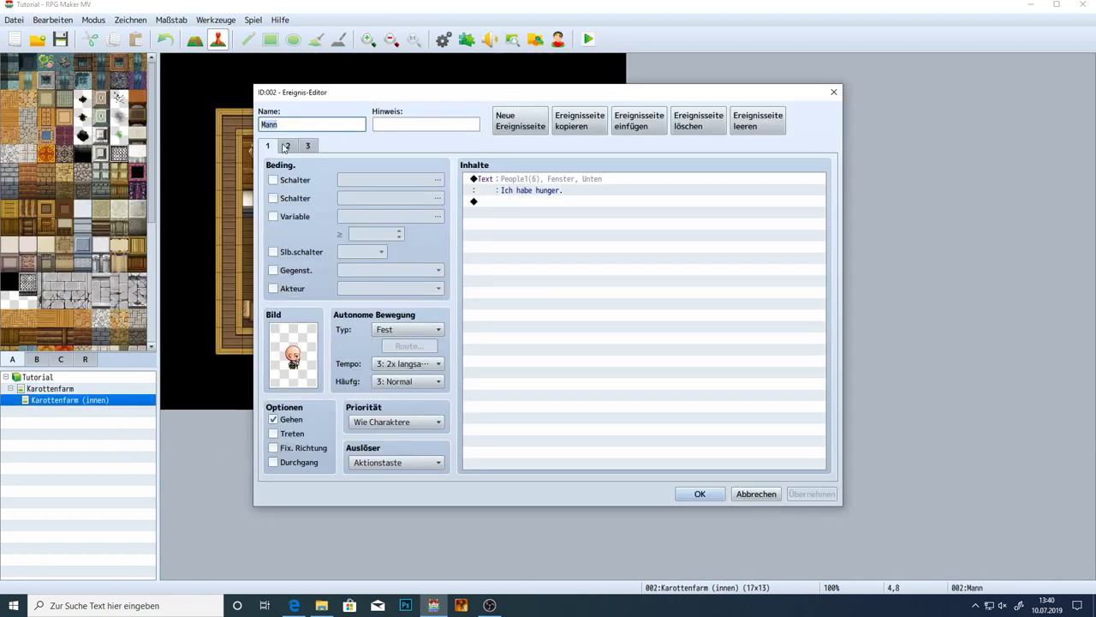
click(286, 147)
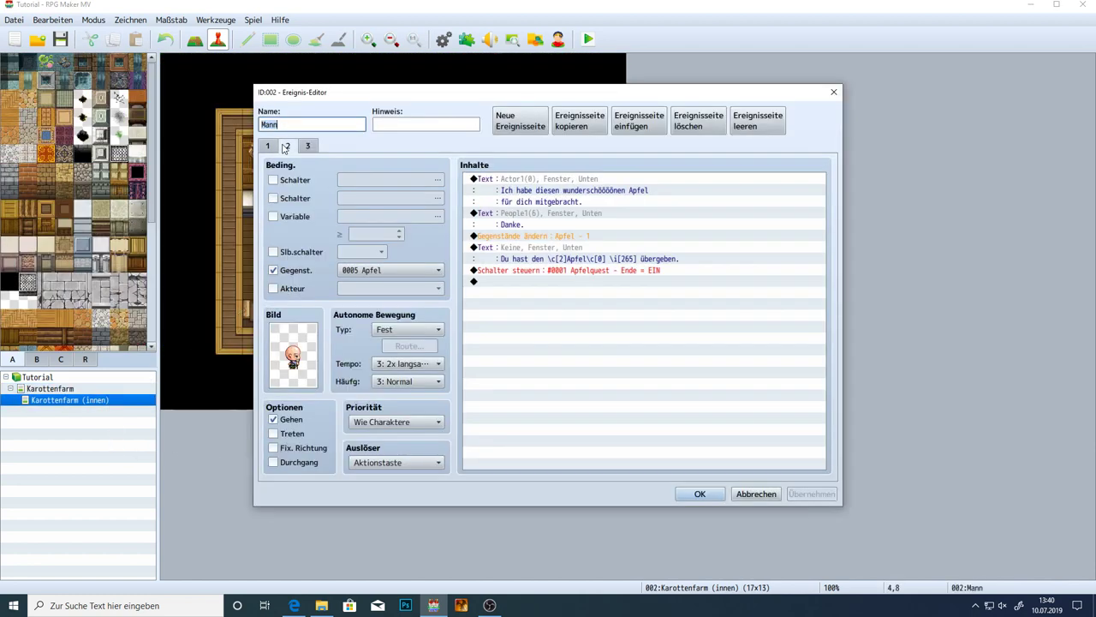
click(554, 270)
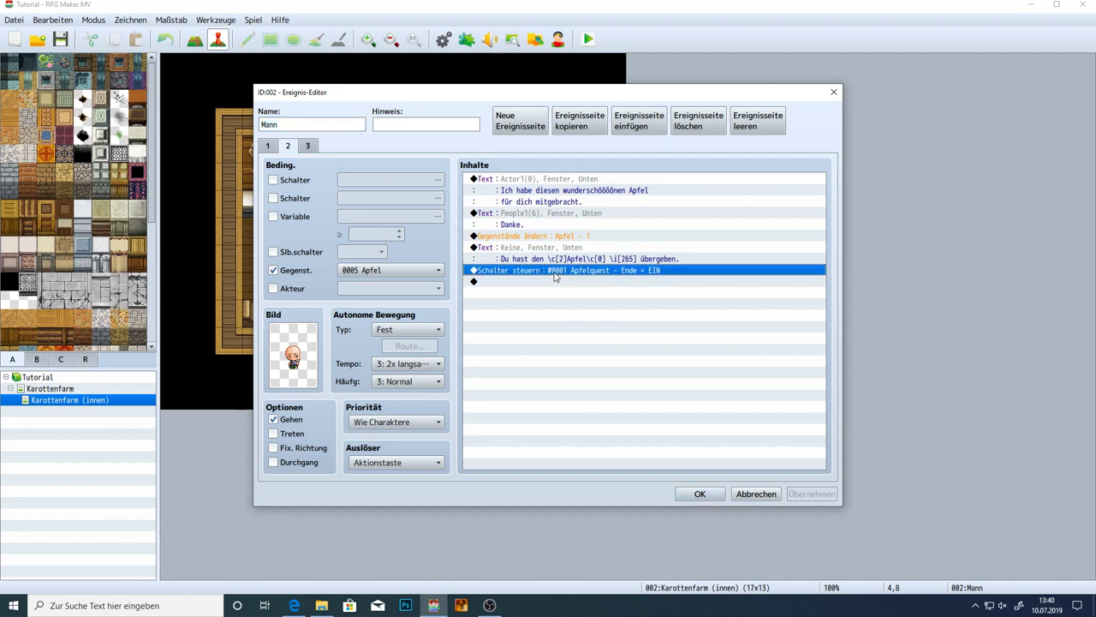
drag(561, 274, 551, 262)
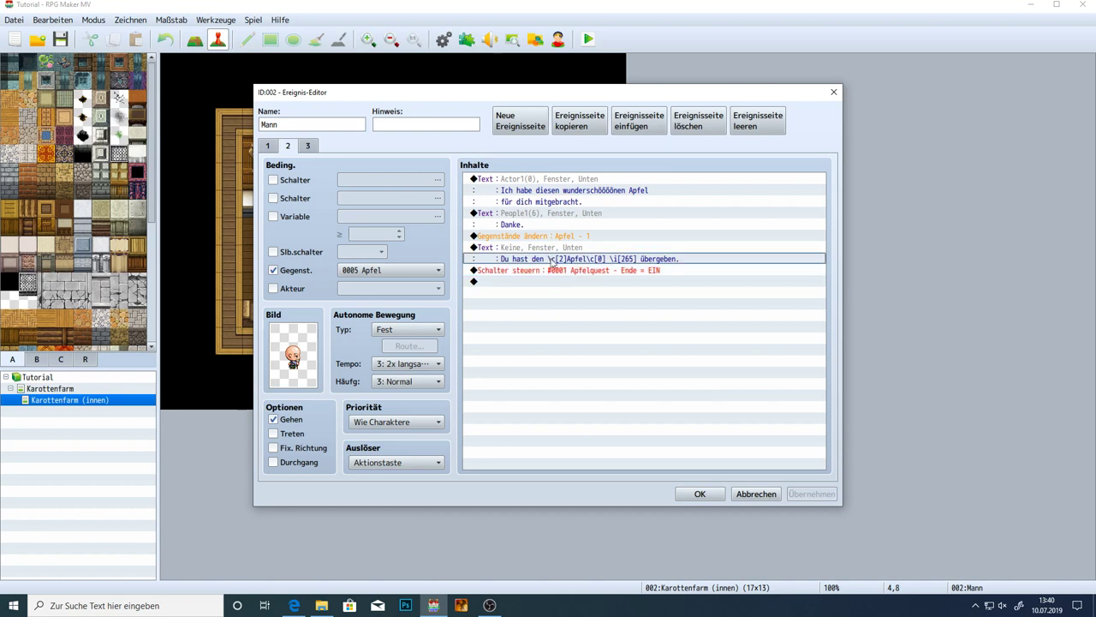
click(557, 239)
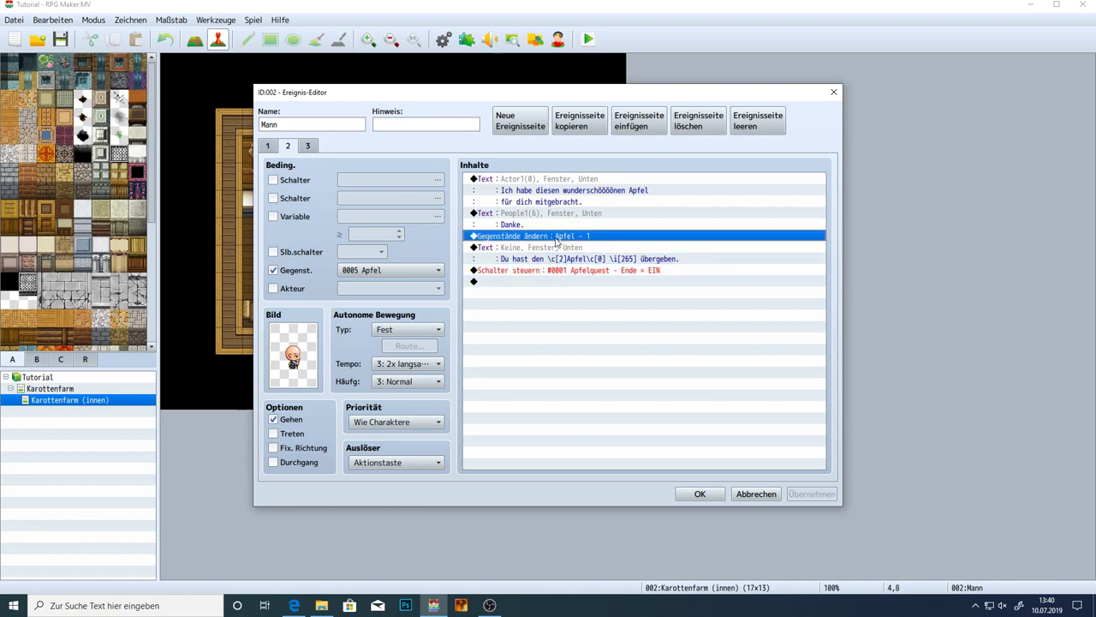
click(548, 215)
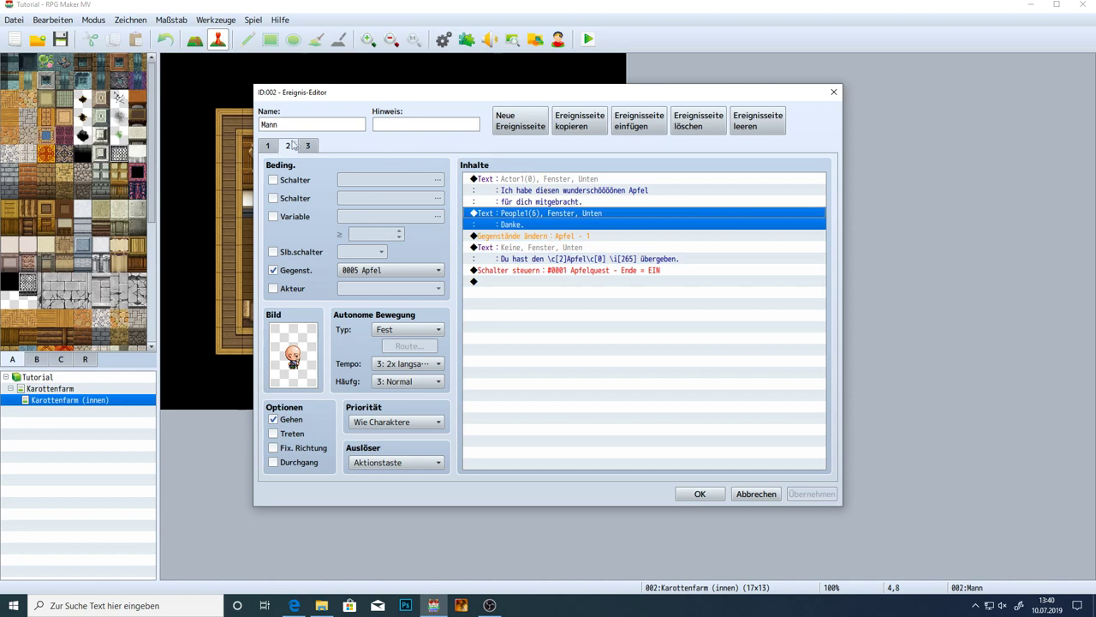
click(307, 146)
click(269, 147)
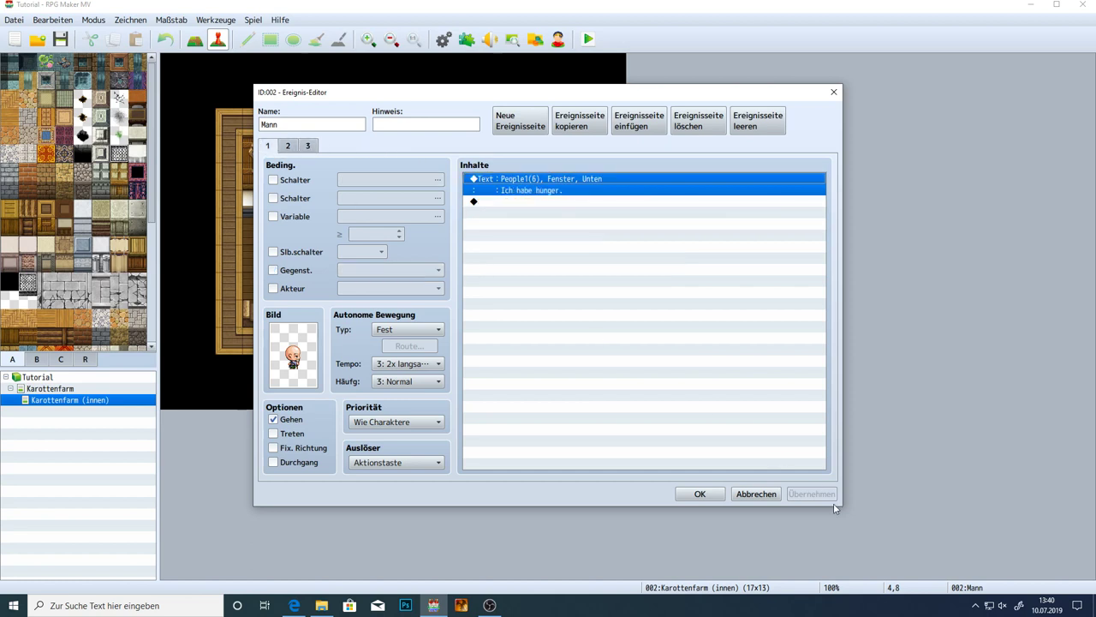
click(700, 493)
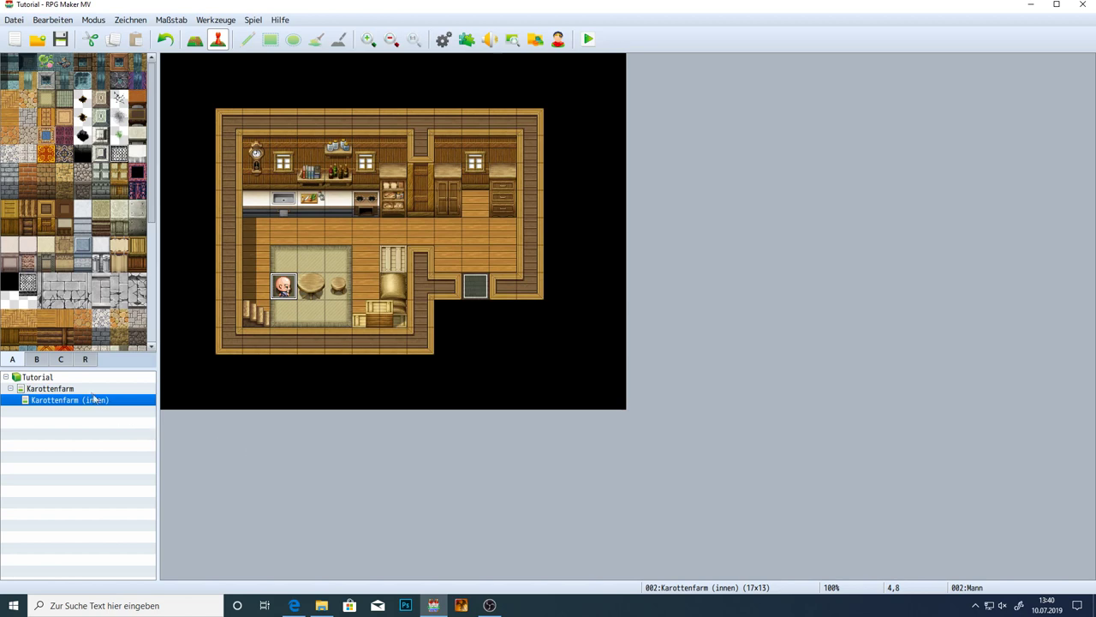
Playtest the game from the Karottenfarm map and answer the Frau's apple request with Nein
click(128, 390)
click(588, 38)
key(Return)
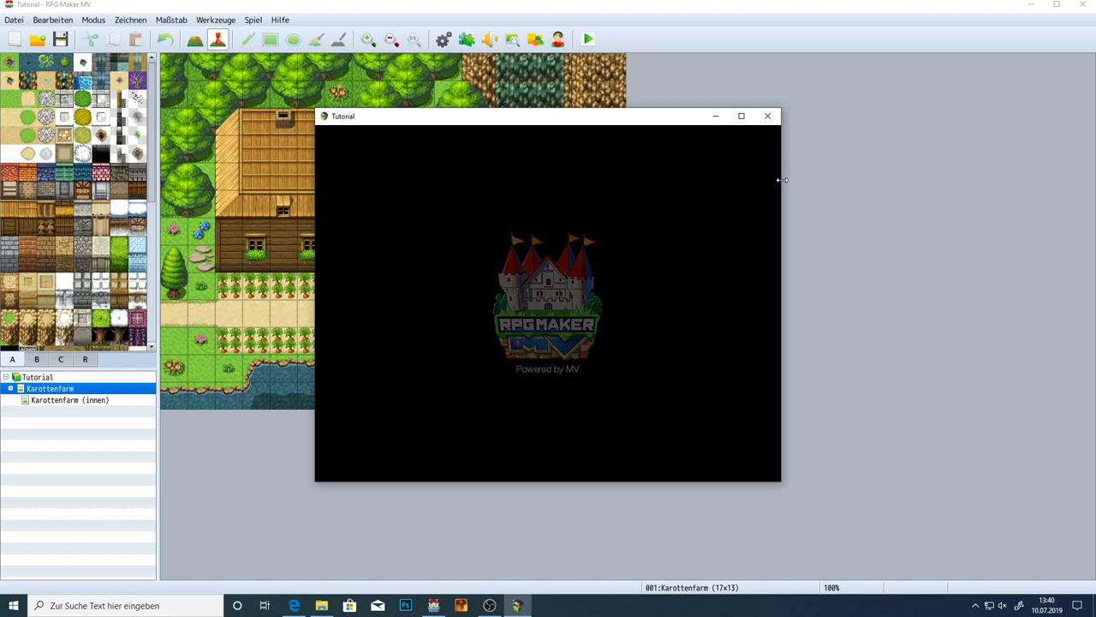
key(Return)
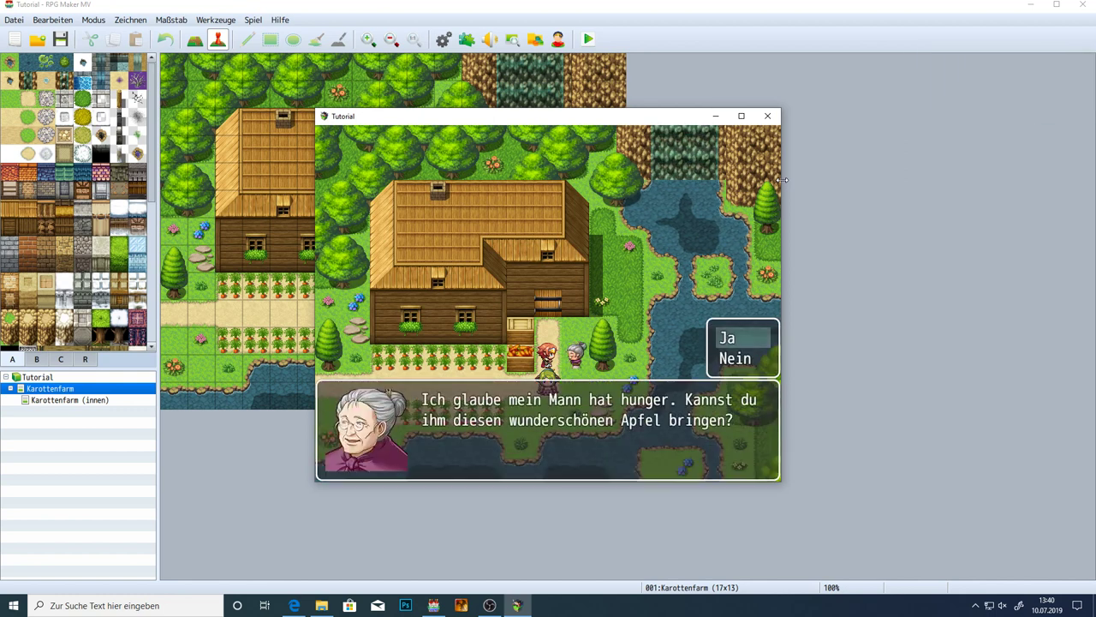
key(Down)
key(Return)
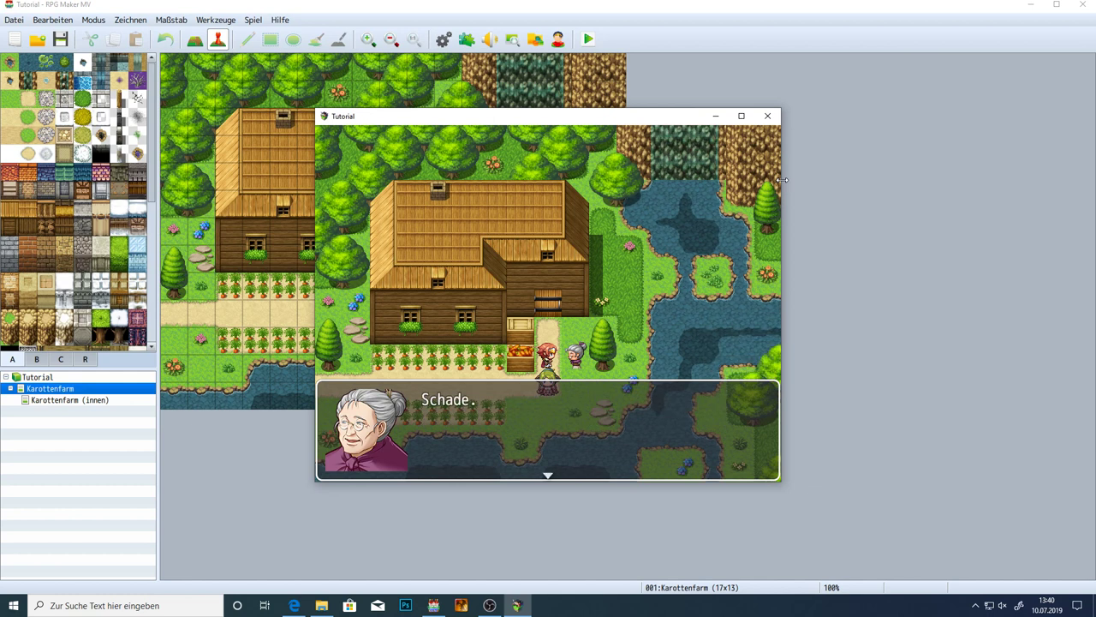
key(Return)
Check the item categories and the party's gold in the in-game menu, then return to the farm map
key(Down)
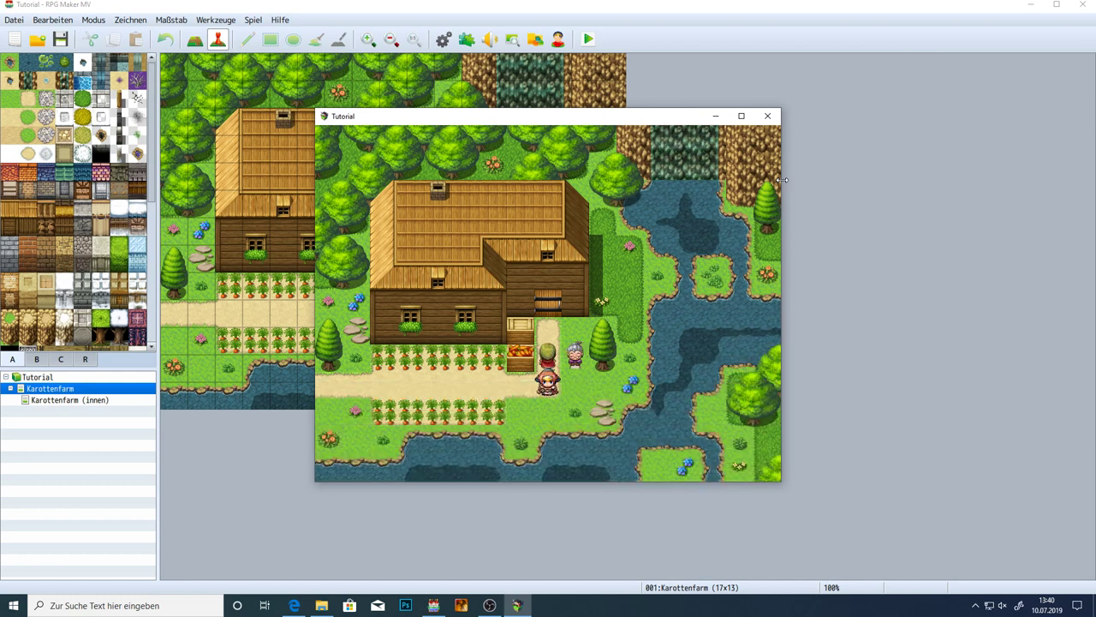
key(Escape)
key(Return)
key(Right)
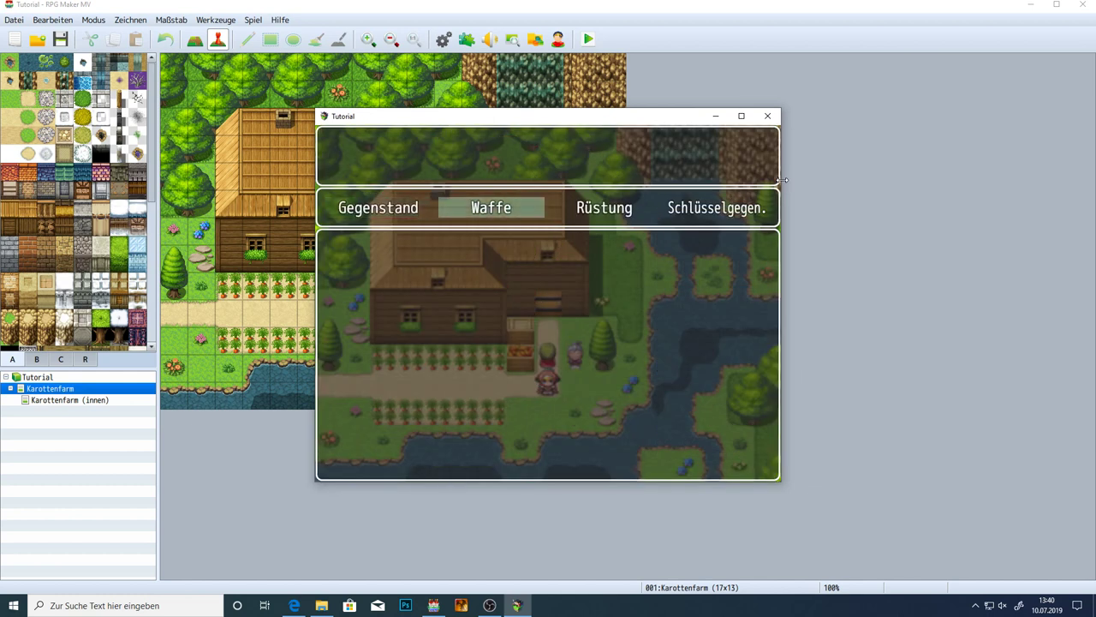
key(Right)
key(Right)
key(Escape)
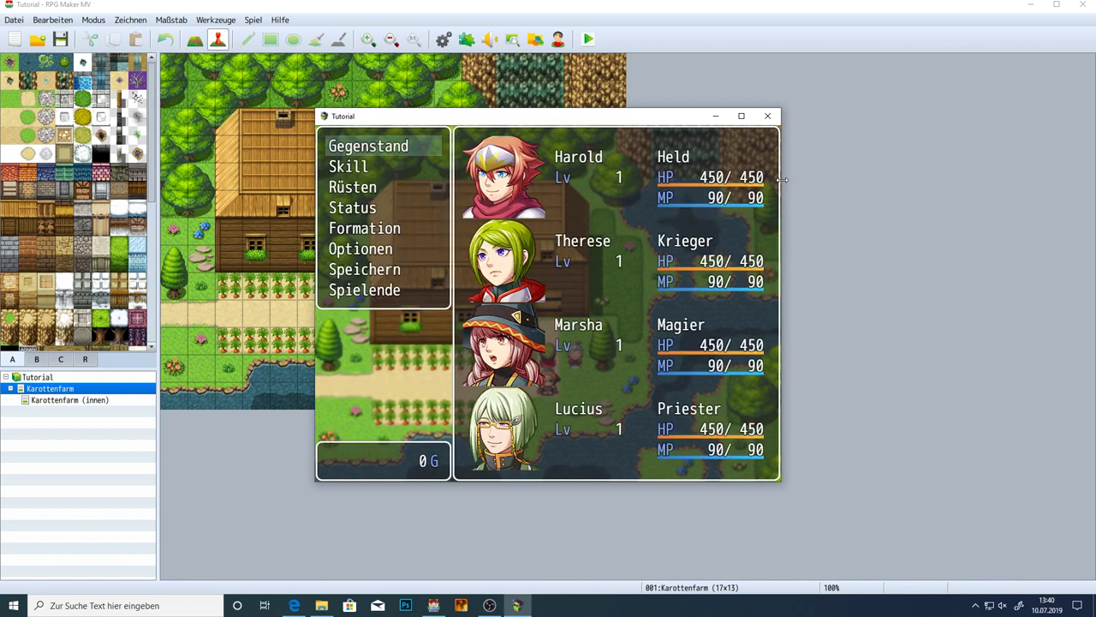
key(Escape)
key(Up)
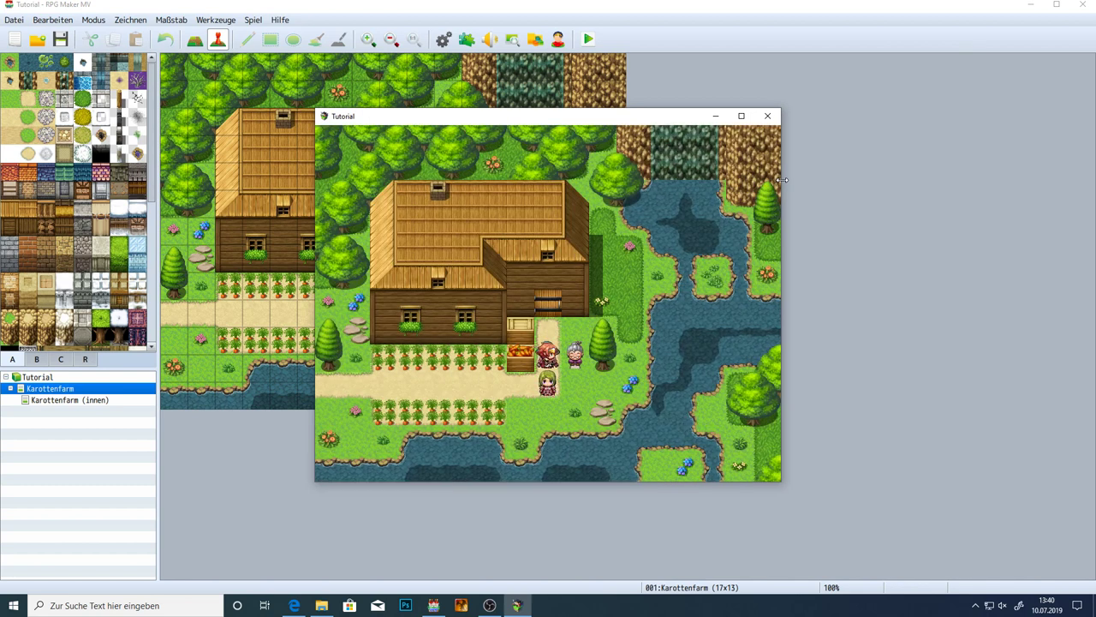
Talk to the Frau again, answer her apple request with Ja, and read through the dialogue to receive the Apfel
key(Return)
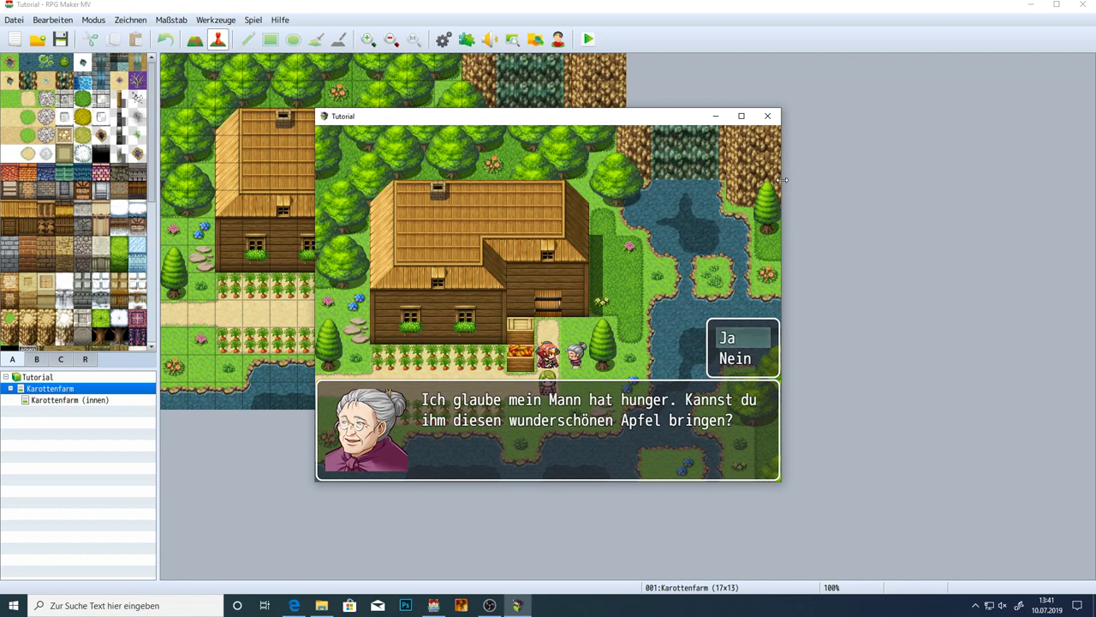
key(Return)
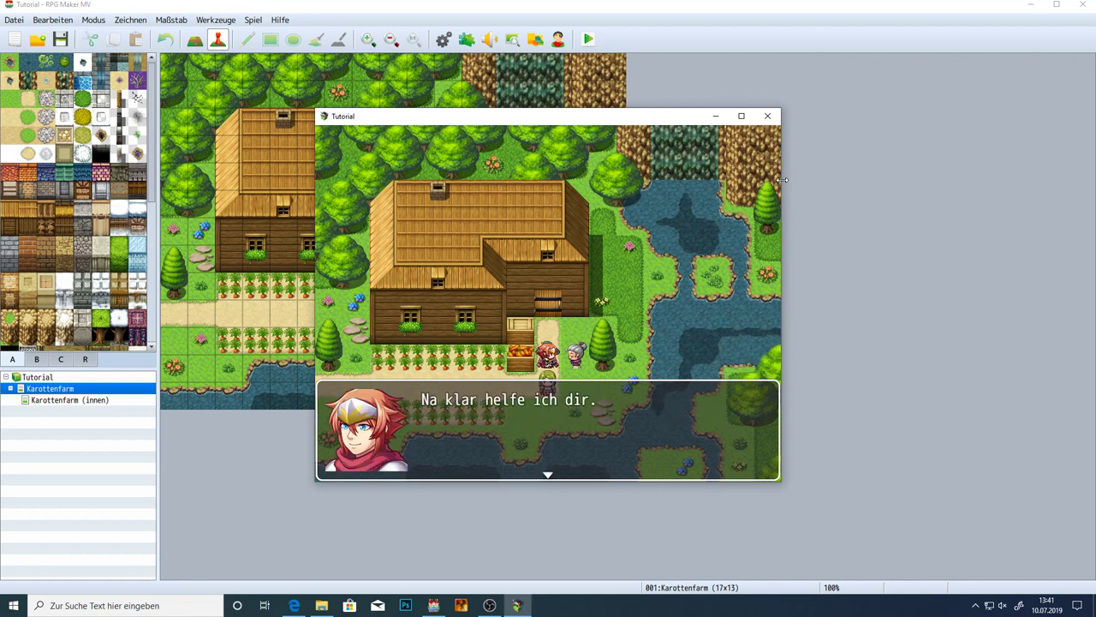
key(Return)
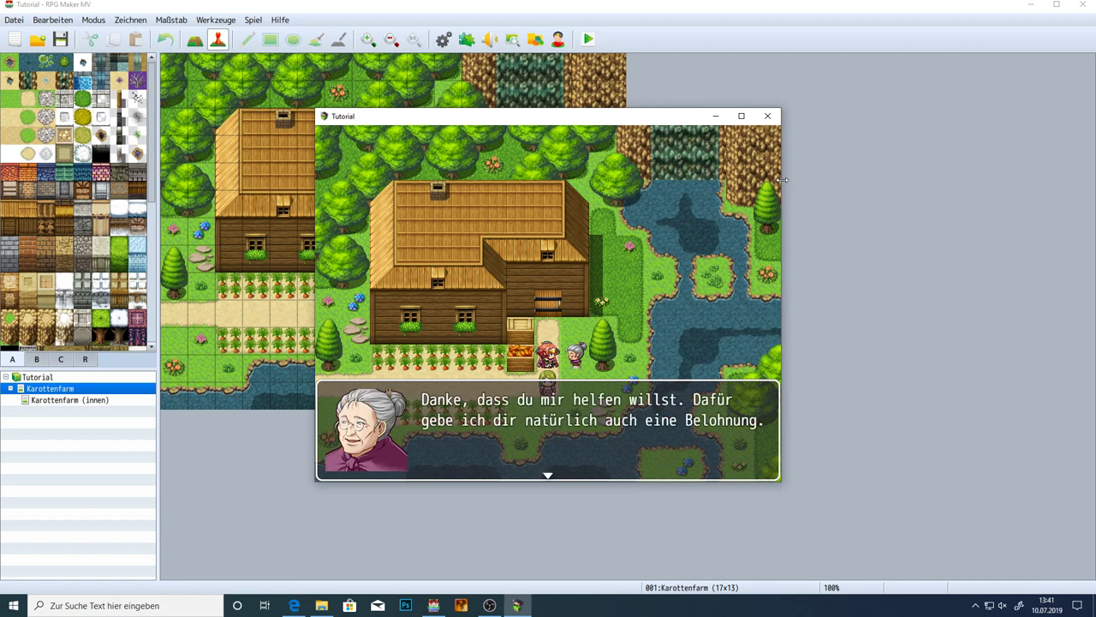
key(Return)
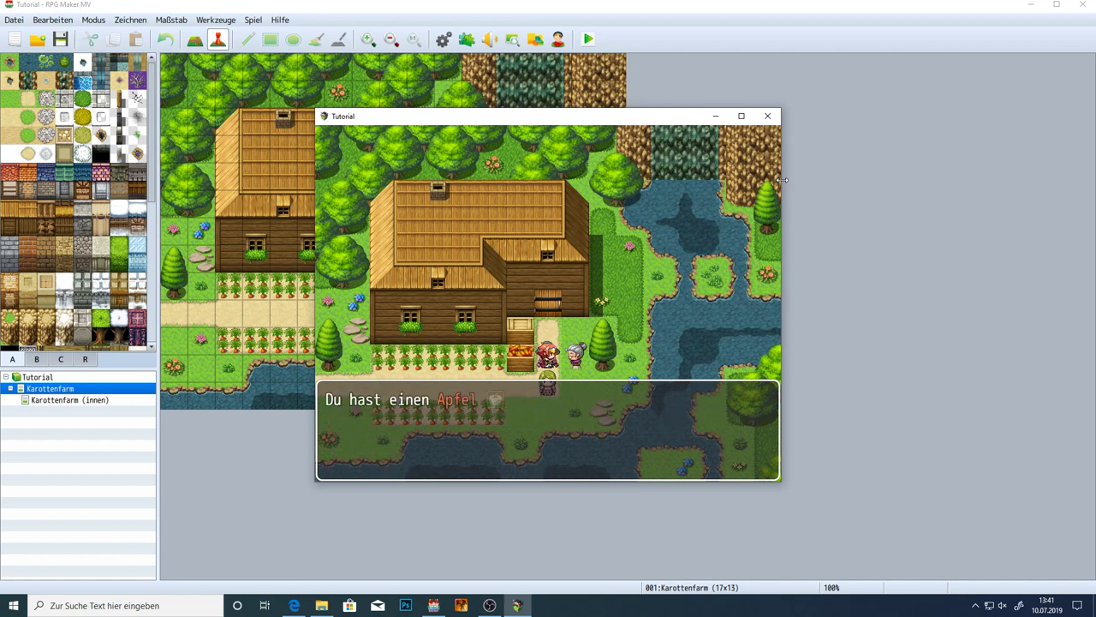
key(Return)
Enter the farmhouse and walk the party through the kitchen to the Mann beside the round table
key(Up)
key(Up)
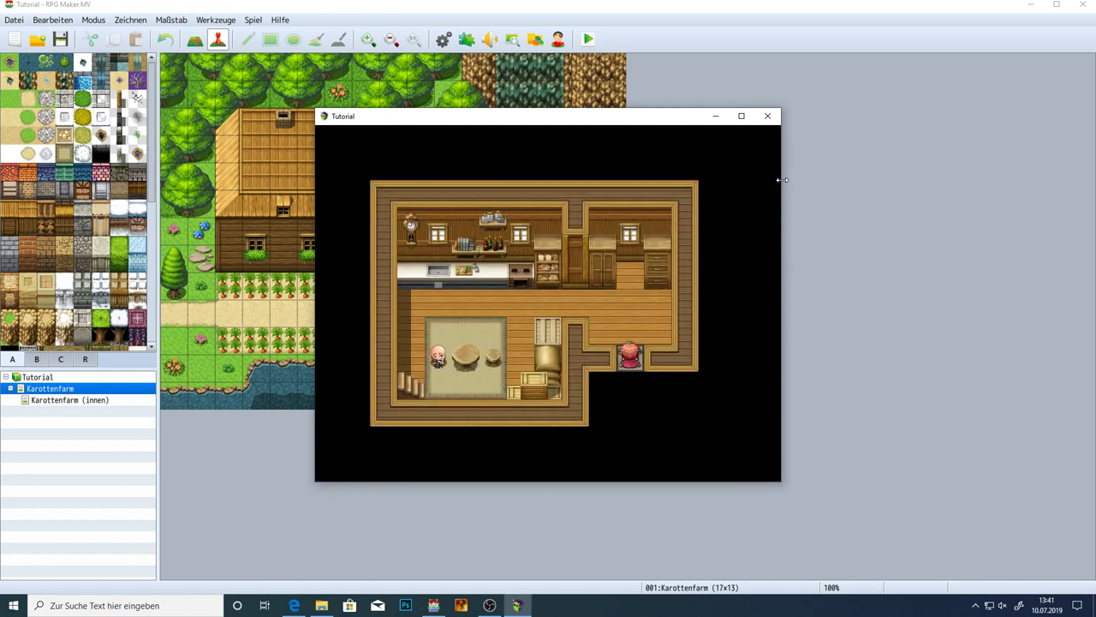
key(Up)
key(Up)
key(Left)
key(Left)
key(Left)
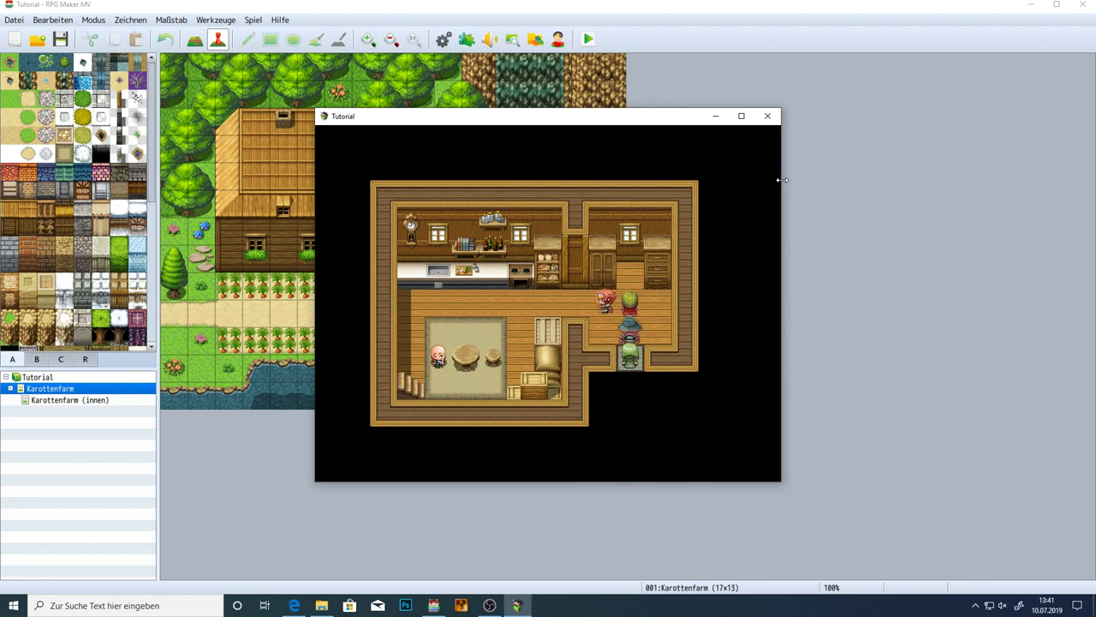
key(Left)
key(Left)
key(Left)
key(Left)
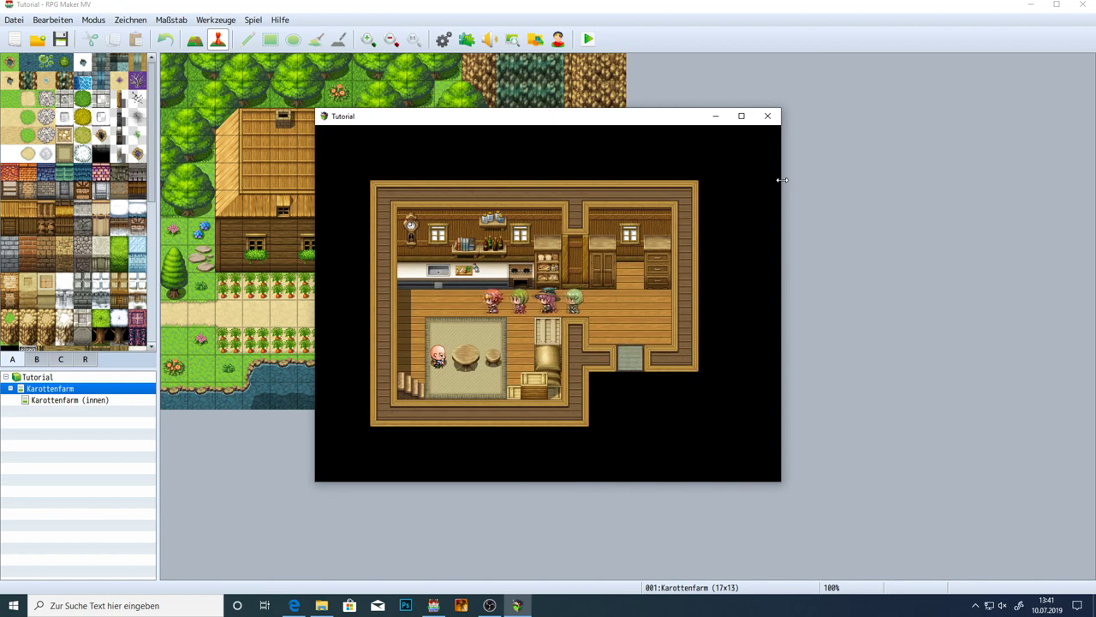
key(Down)
Hand the apple over to the Mann, then talk to him once more to test his follow-up dialogue
key(Return)
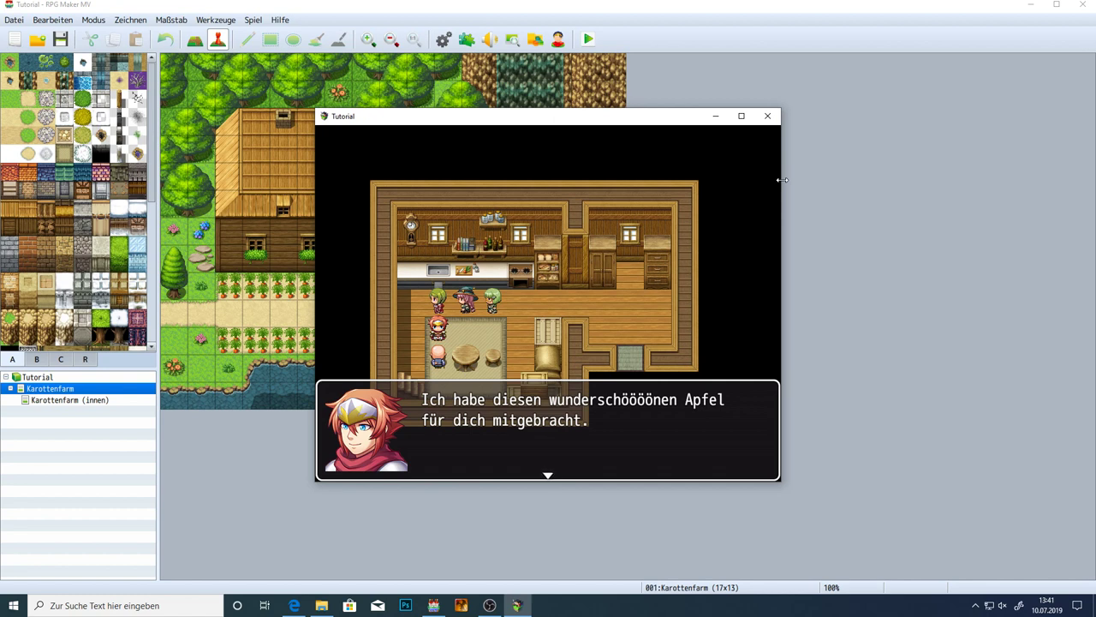
key(Return)
key(Return)
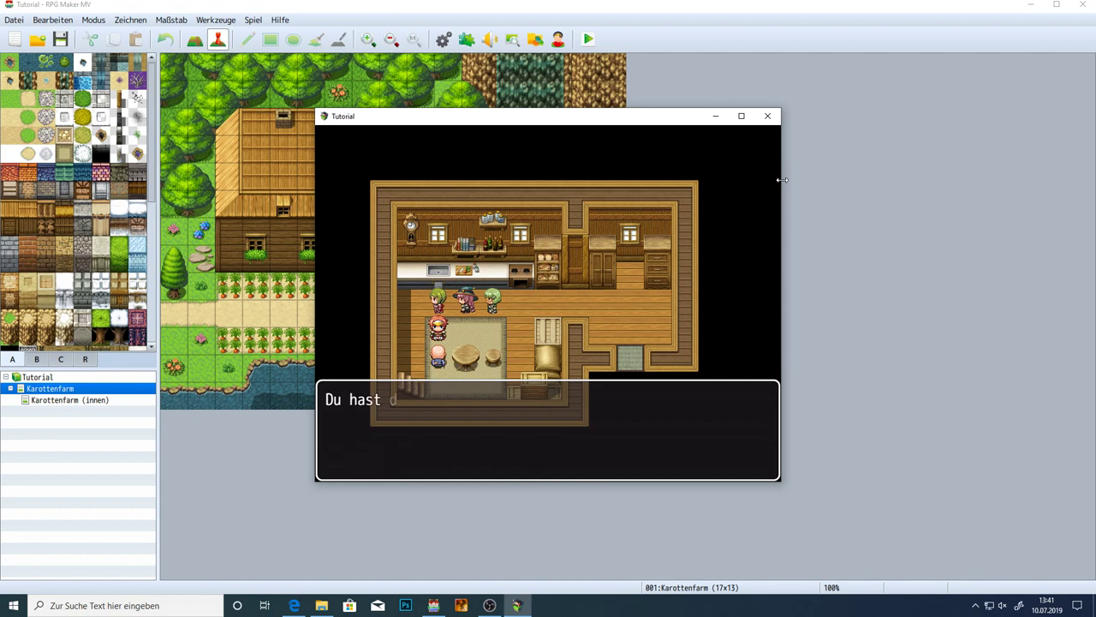
key(Return)
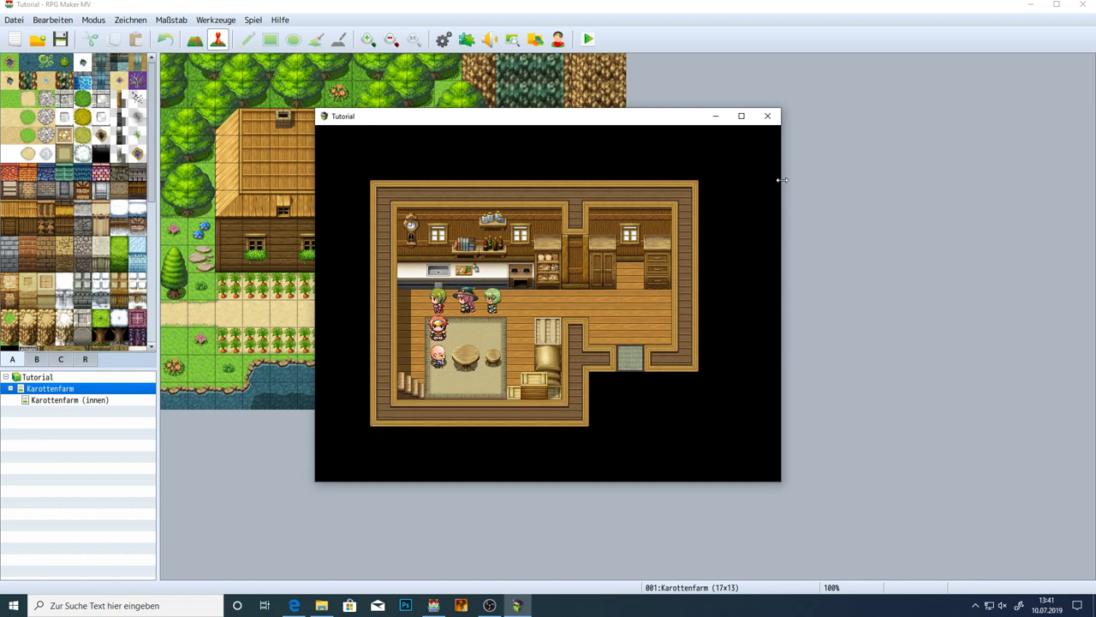
key(Return)
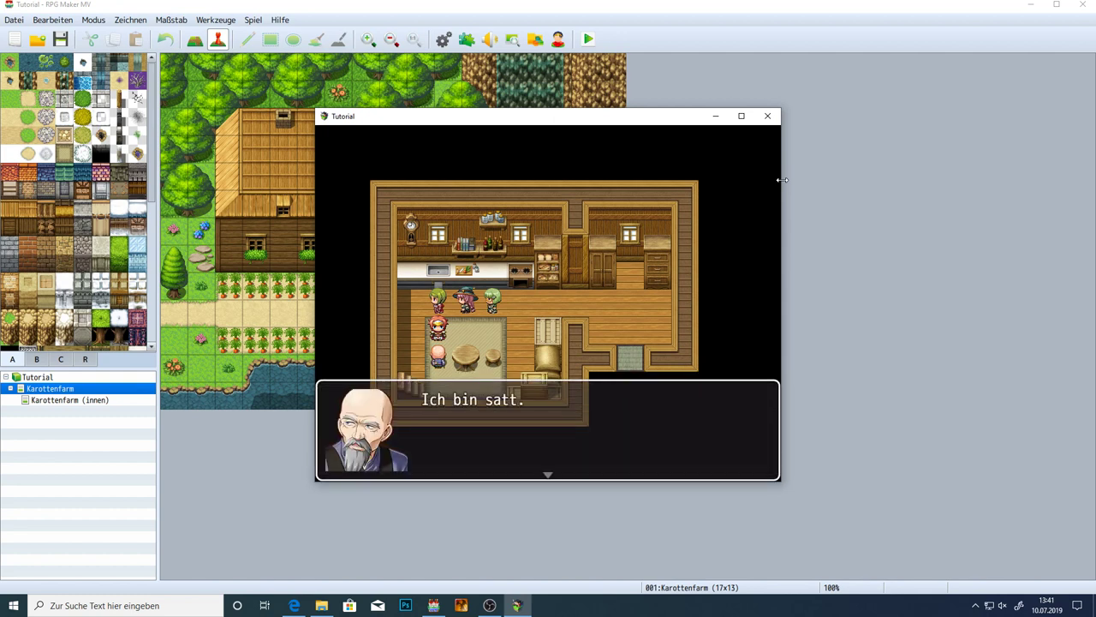
key(Return)
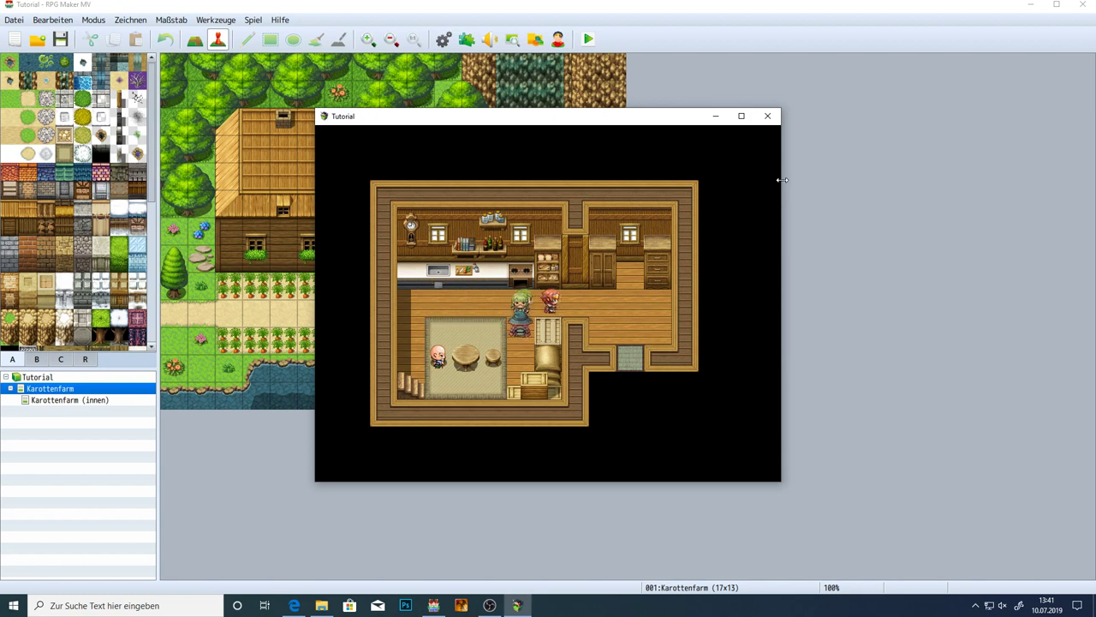
Leave the farmhouse and talk to the Frau outside to test her dialogue after the apple delivery
key(Right)
key(Down)
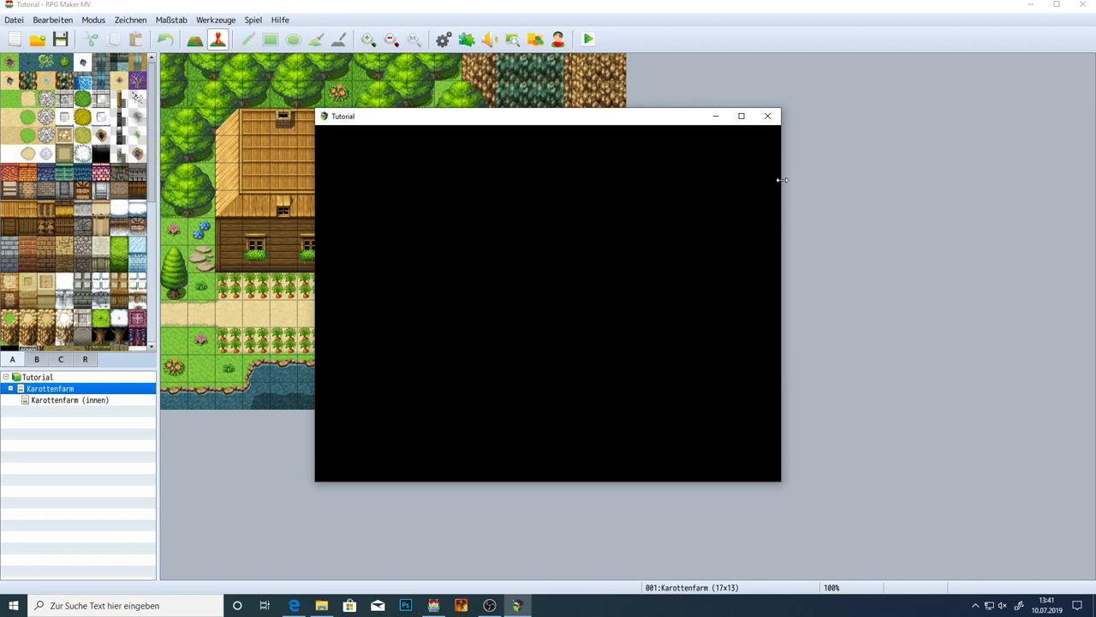
key(Down)
key(Return)
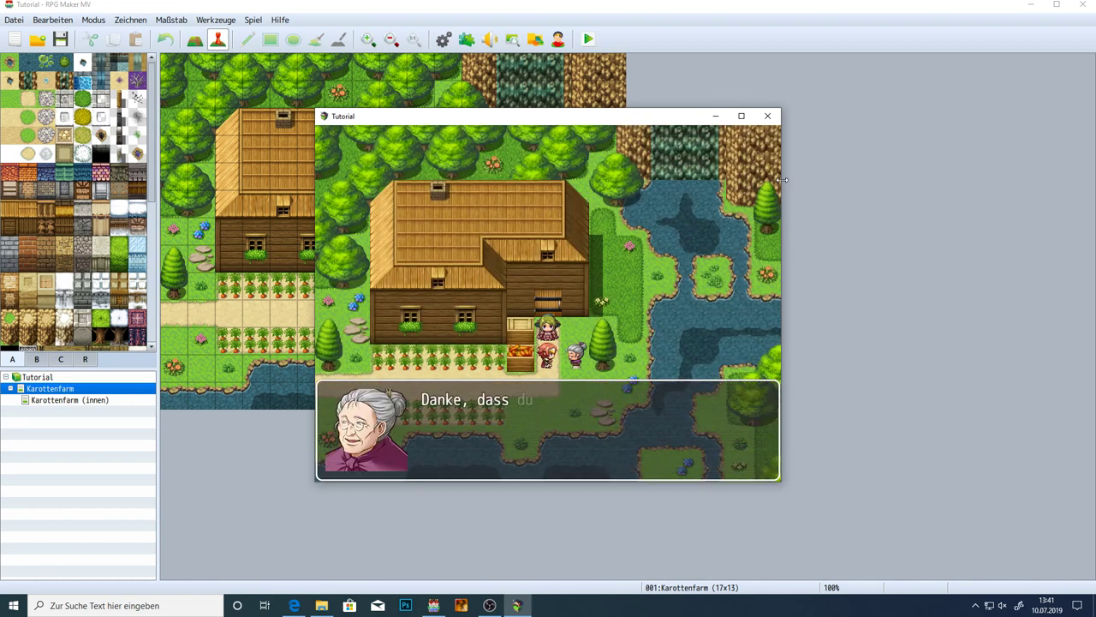